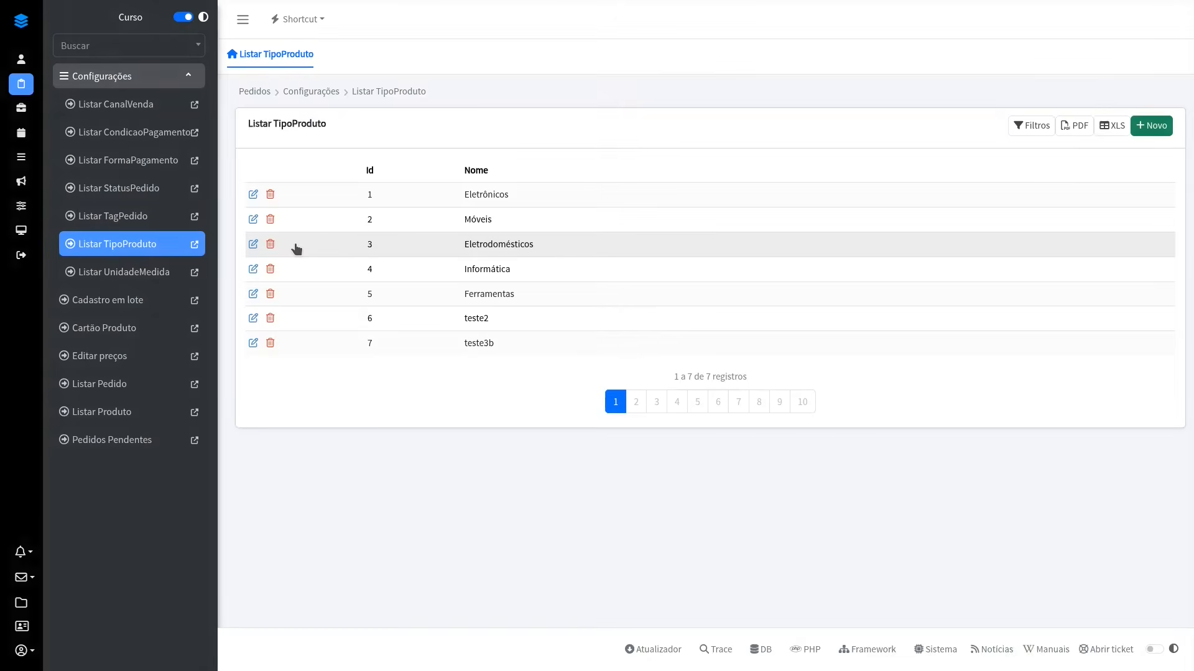
# Step: Rename product type 1 to Eletrônicos2 through its edit popover, restore the name to Eletrônicos and save
pyautogui.click(253, 195)
pyautogui.click(356, 203)
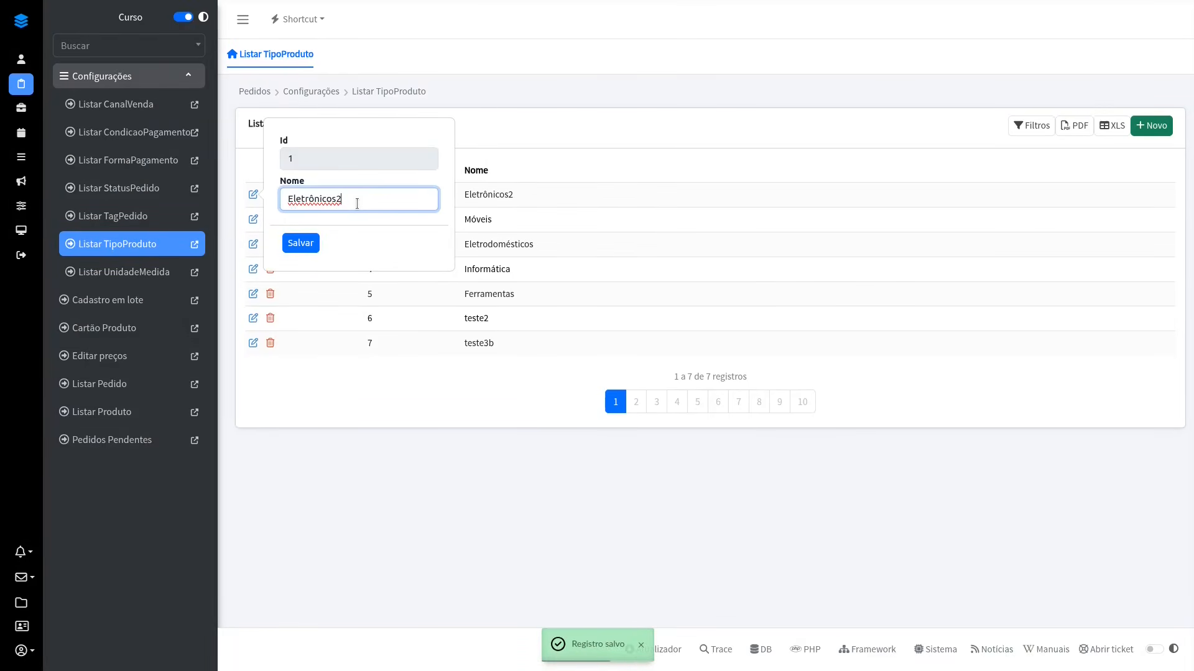
pyautogui.press('BackSpace')
pyautogui.click(300, 244)
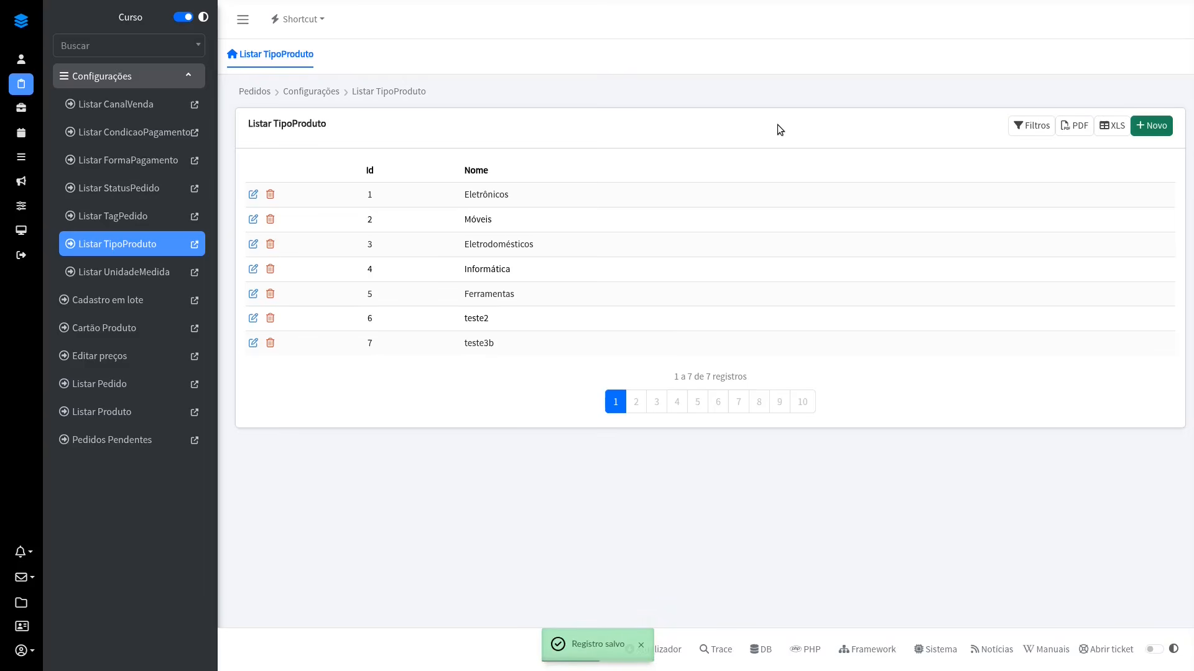
# Step: Switch to the page designer and inspect the popover settings of PedidoForm's Novo button and item edit action
pyautogui.hotkey('alt', 'Tab')
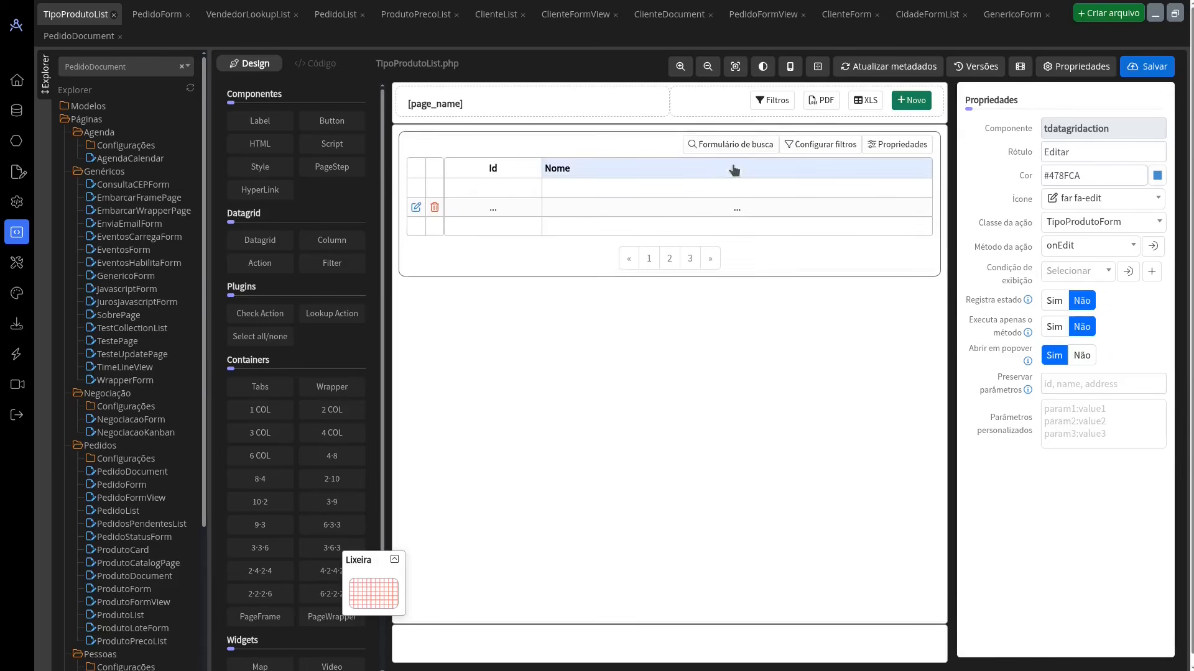
pyautogui.click(165, 16)
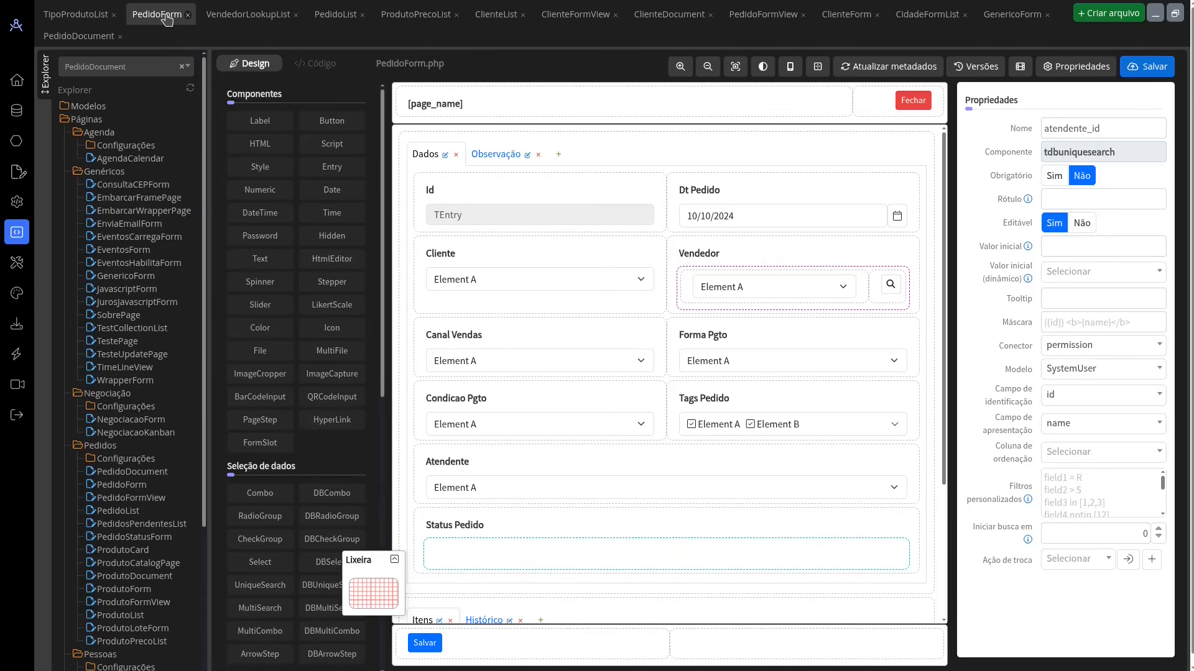
pyautogui.scroll(-3, 793, 301)
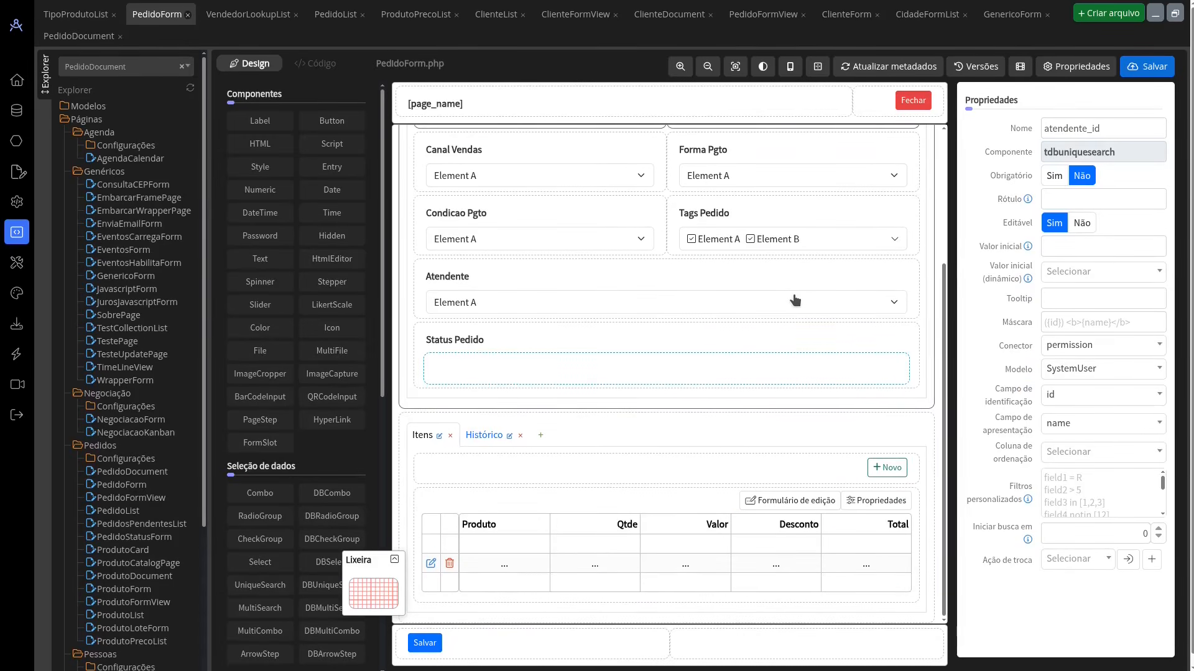
pyautogui.click(882, 467)
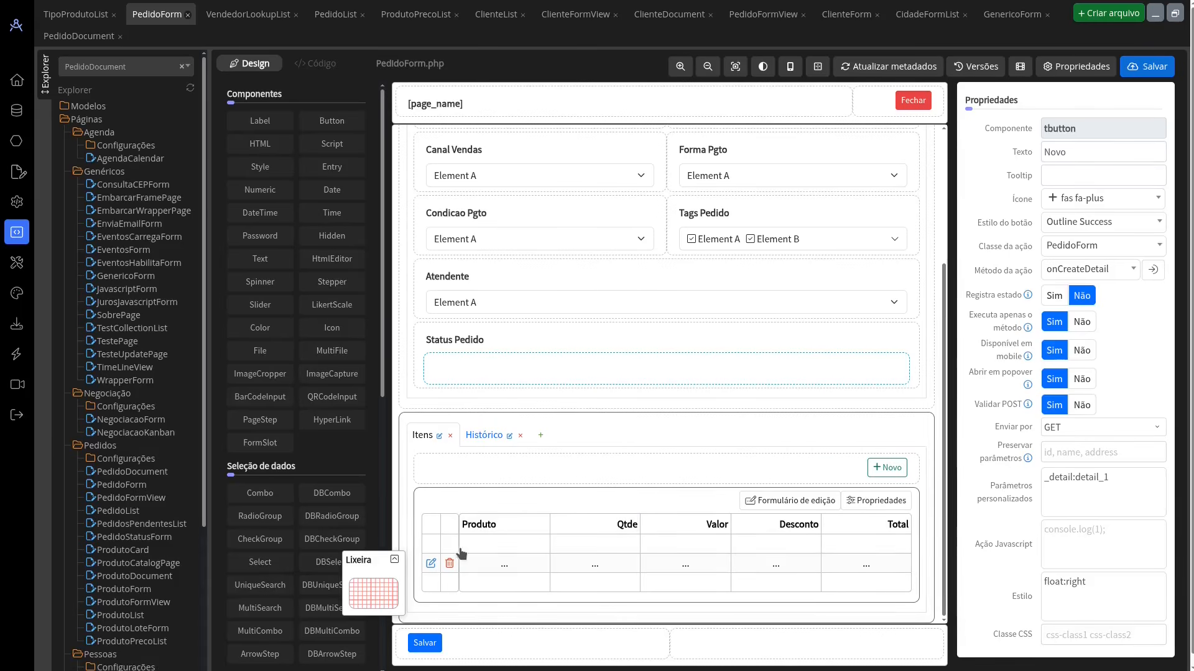
pyautogui.click(429, 566)
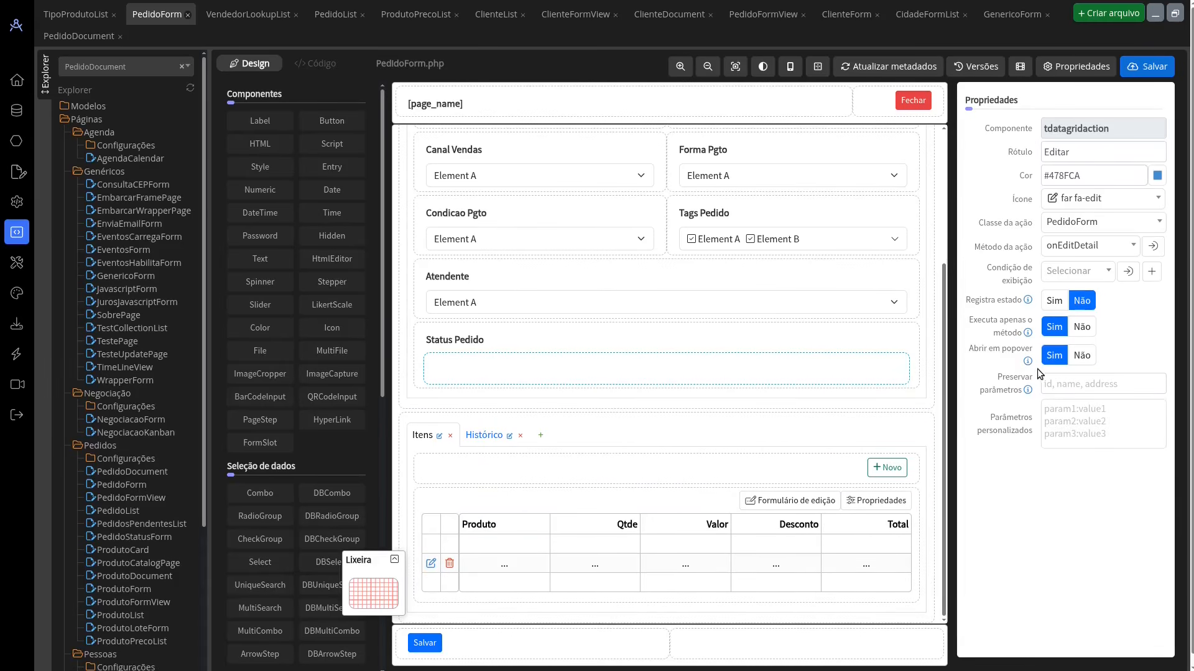
# Step: Switch to the running application, list the orders and open order 1 for editing
pyautogui.hotkey('ctrl', 'Tab')
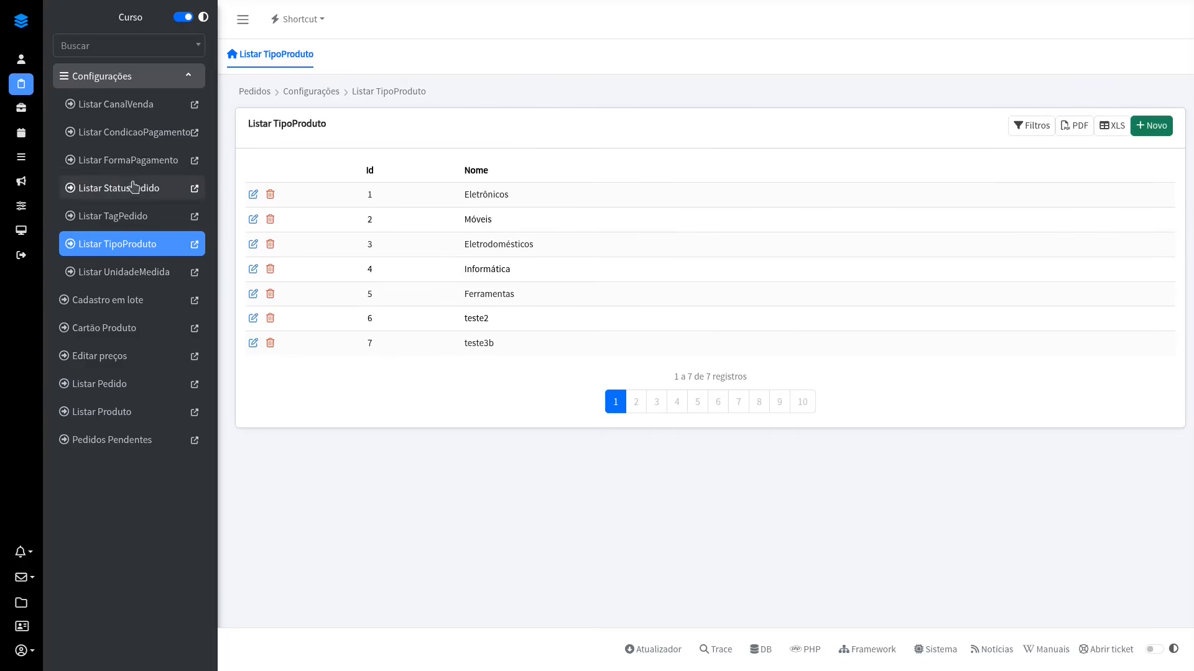
pyautogui.click(98, 77)
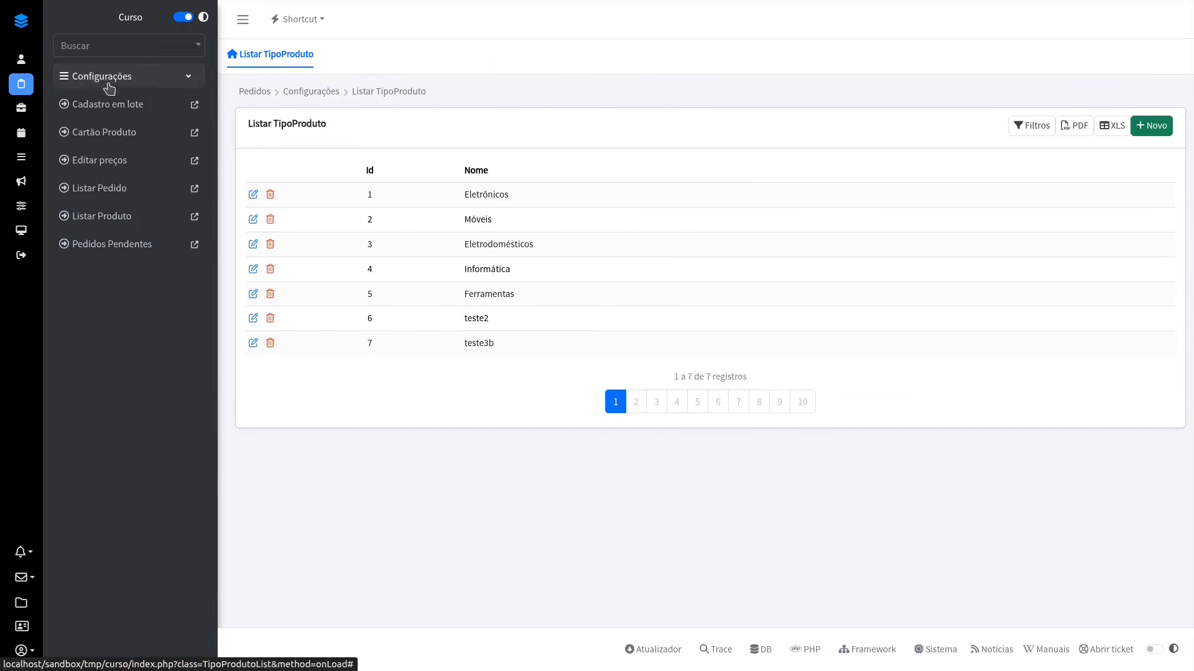
pyautogui.click(148, 191)
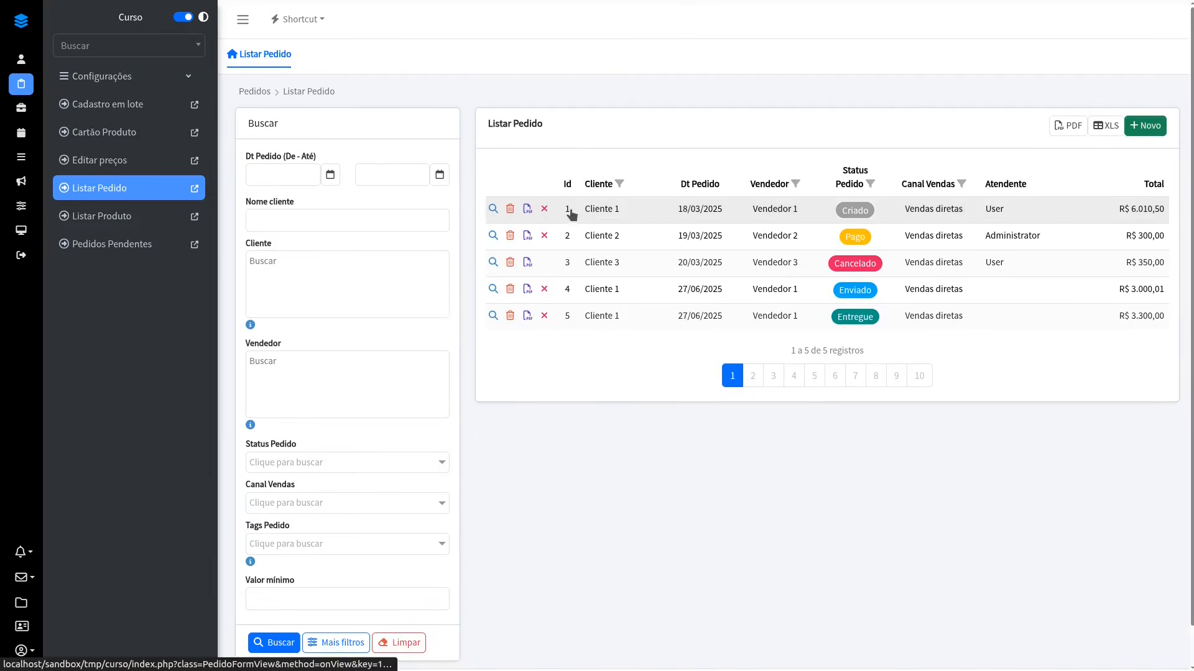
pyautogui.click(651, 211)
pyautogui.click(728, 556)
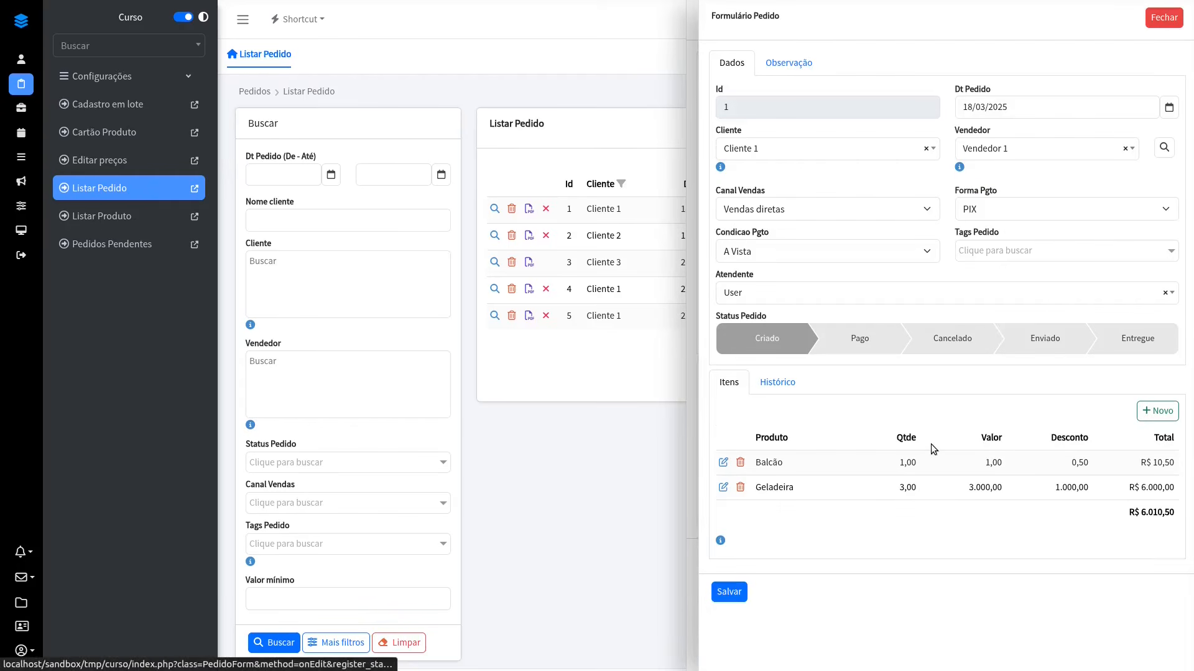
# Step: Fill in a new order item with Computador and quantity 1,00 without saving, and open the Geladeira item's edit popover
pyautogui.click(1156, 411)
pyautogui.click(1032, 352)
pyautogui.click(995, 397)
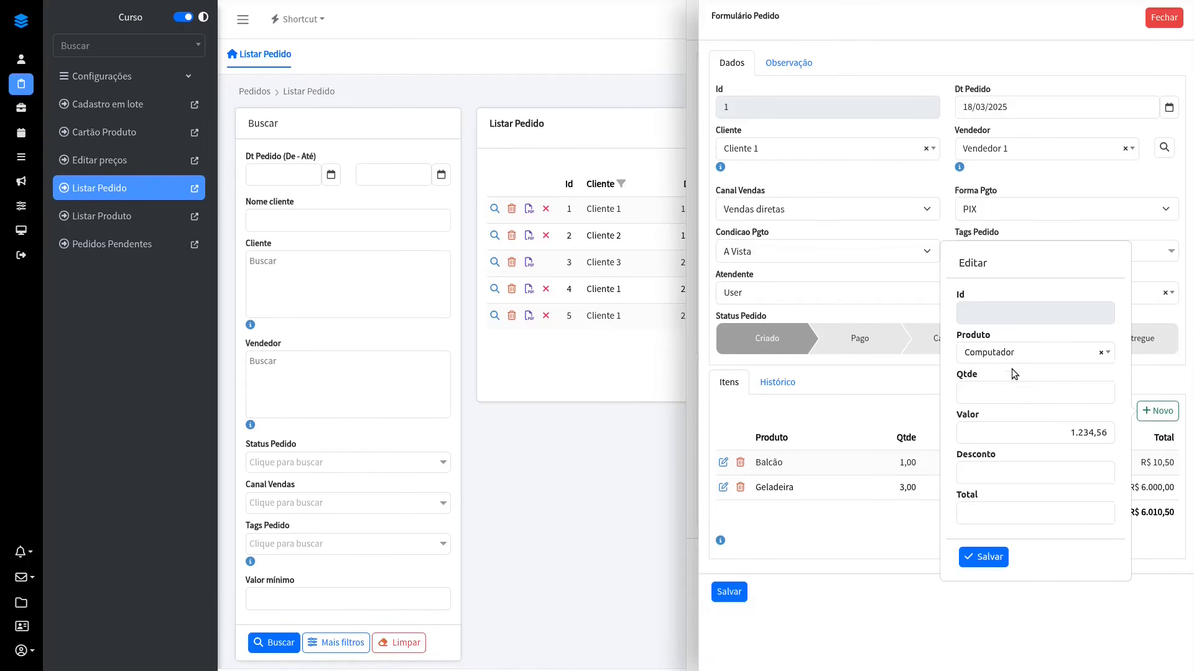
pyautogui.click(905, 401)
pyautogui.click(722, 487)
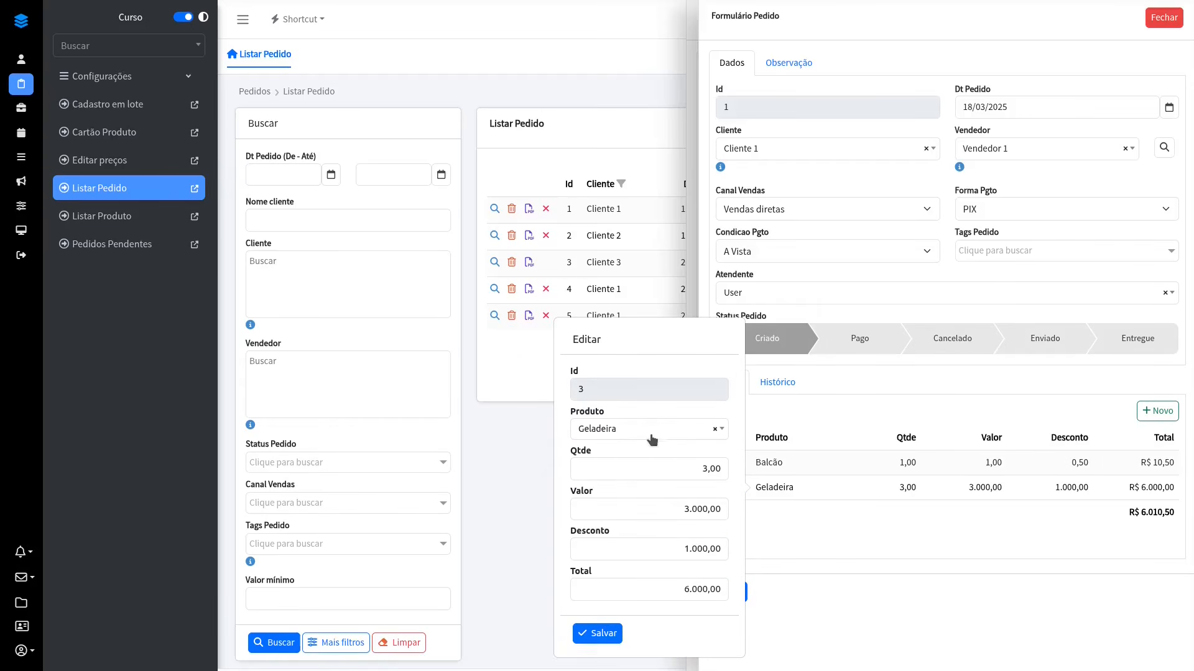
pyautogui.click(984, 472)
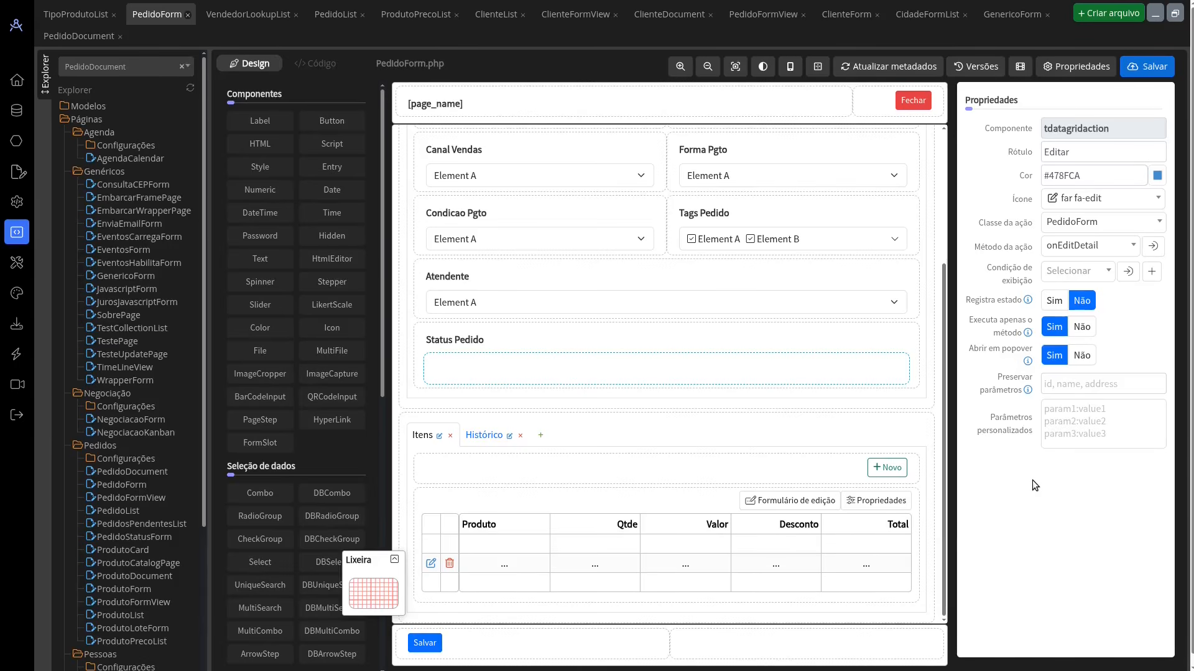
# Step: In the designer, inspect PedidoForm's Vendedor search button and the onSelectLookup method behind VendedorLookupList's select action
pyautogui.scroll(3, 600, 407)
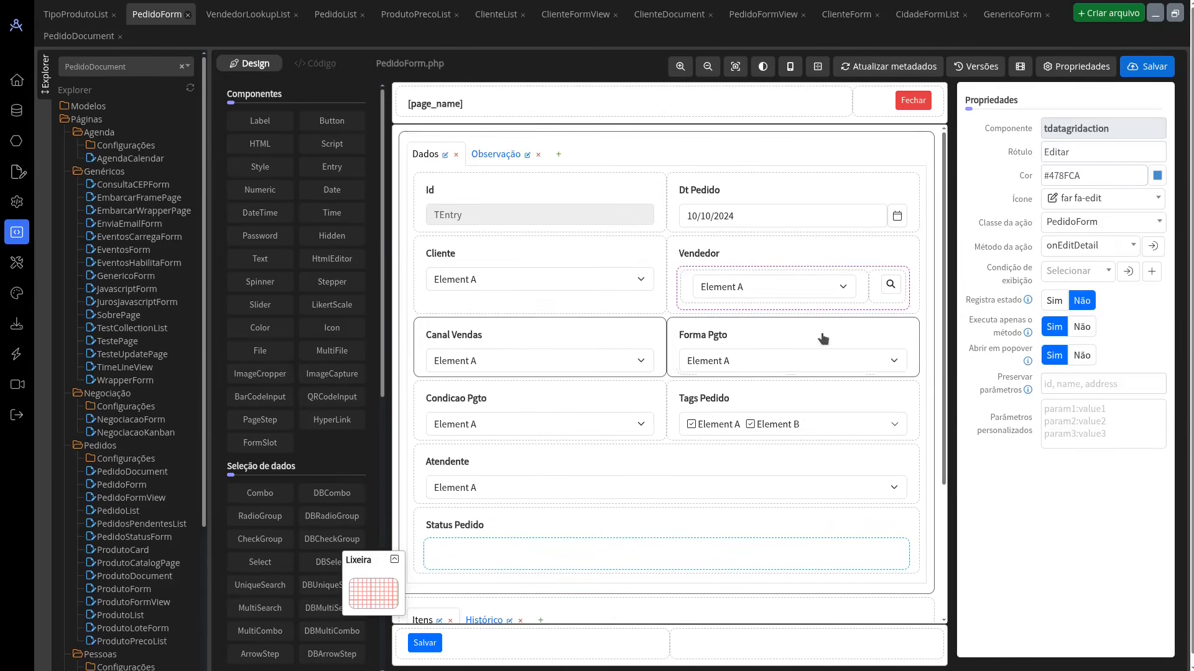
pyautogui.click(893, 284)
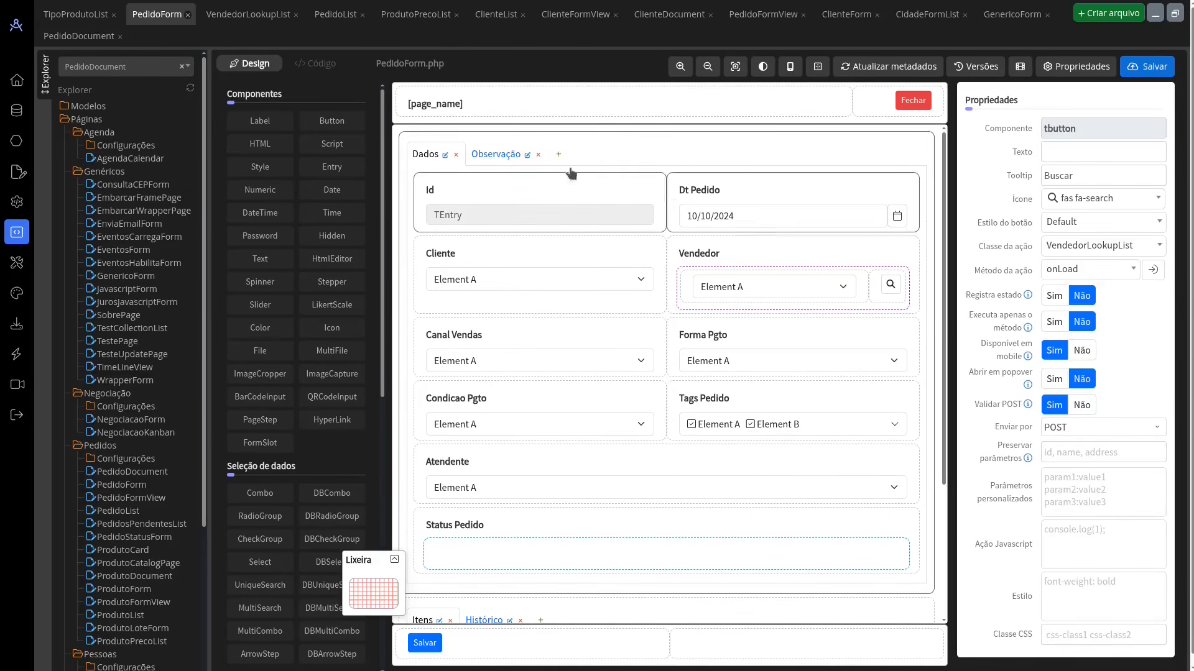
pyautogui.click(248, 14)
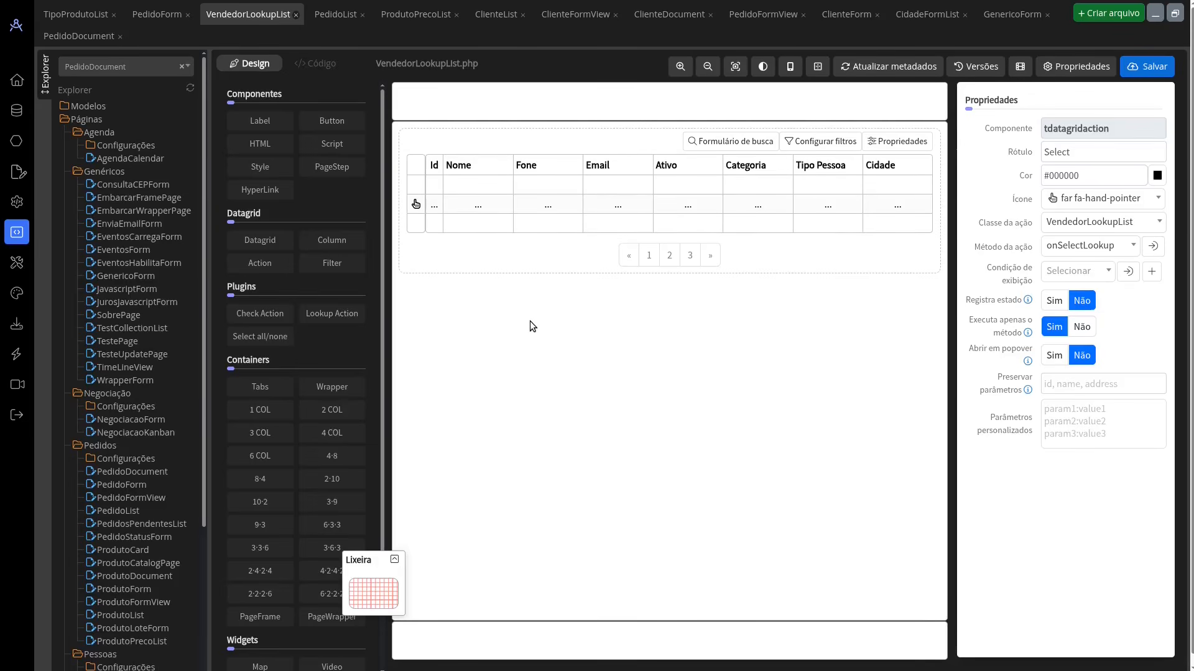
pyautogui.moveTo(316, 317); pyautogui.dragTo(389, 584)
pyautogui.click(416, 204)
pyautogui.click(1152, 247)
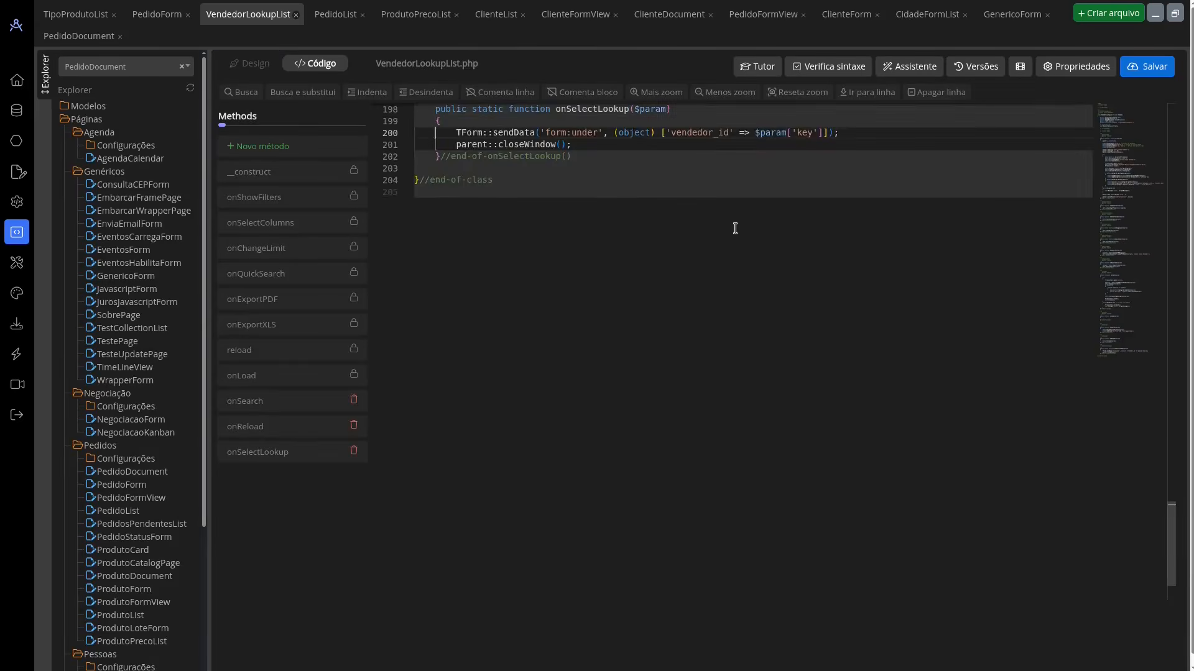
pyautogui.moveTo(671, 226); pyautogui.dragTo(728, 226)
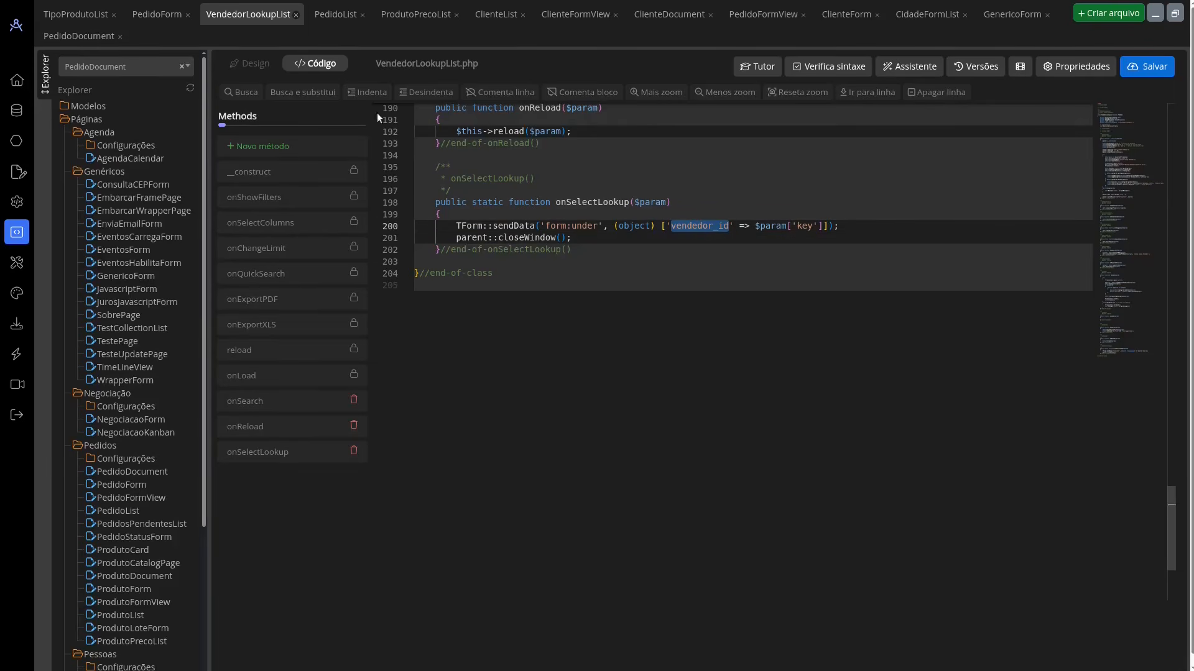
pyautogui.click(176, 14)
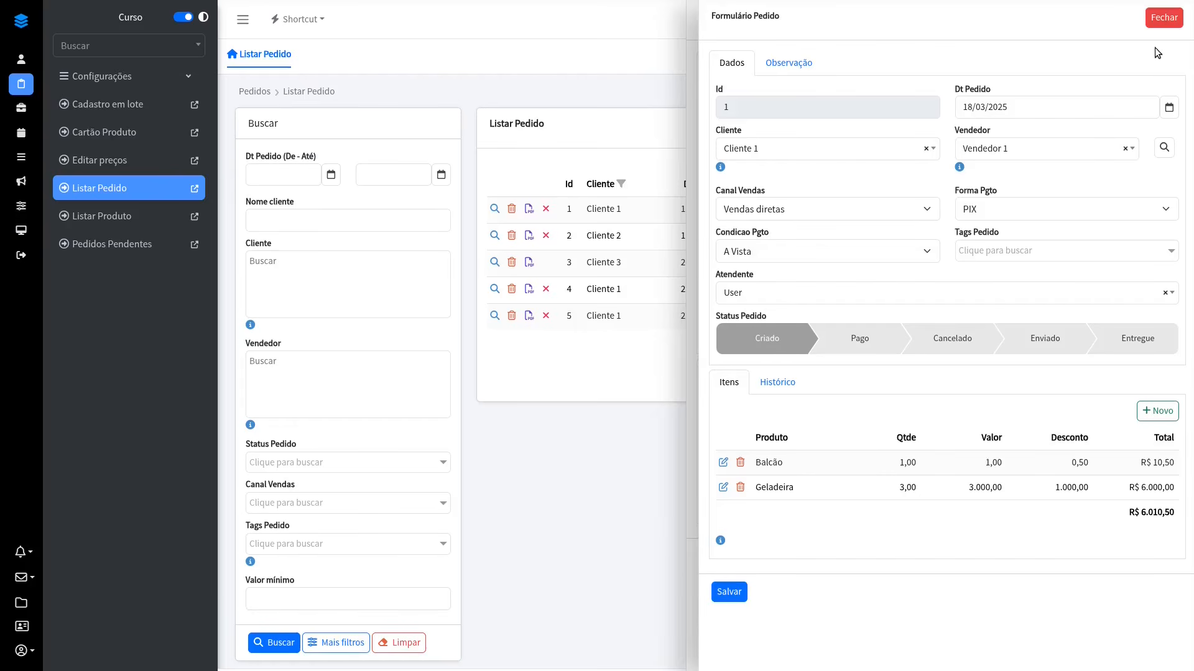
# Step: Return to the application, reopen order 1 for editing and choose Vendedor 3 through the seller lookup window
pyautogui.click(1159, 18)
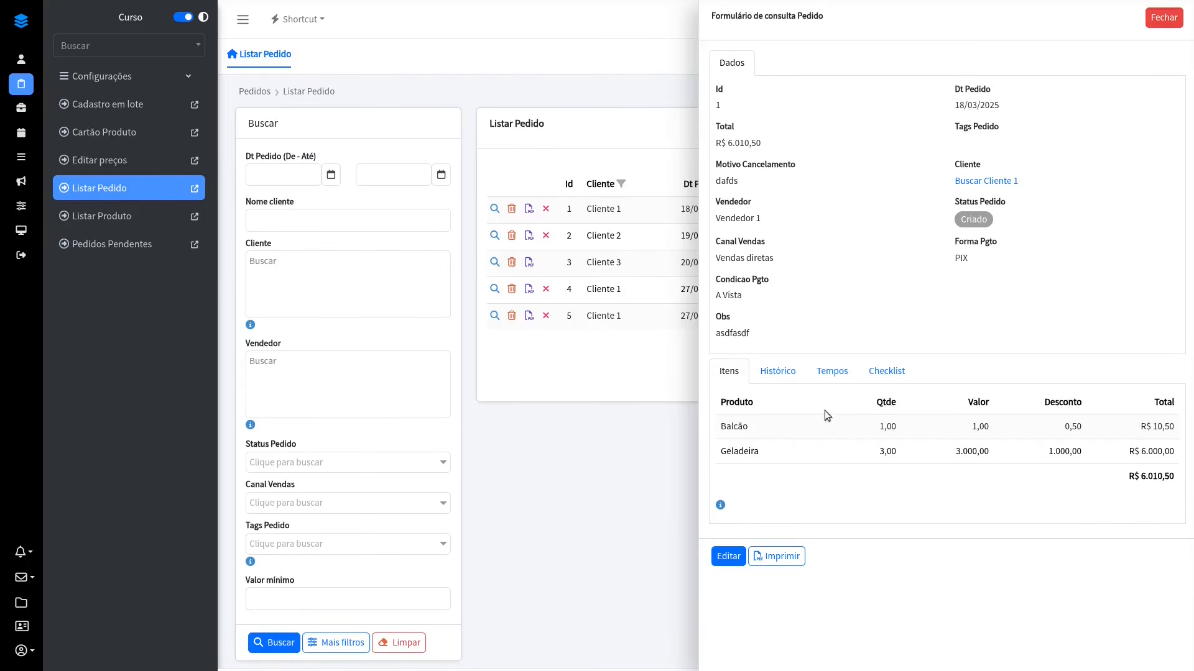
pyautogui.click(725, 565)
pyautogui.click(1162, 149)
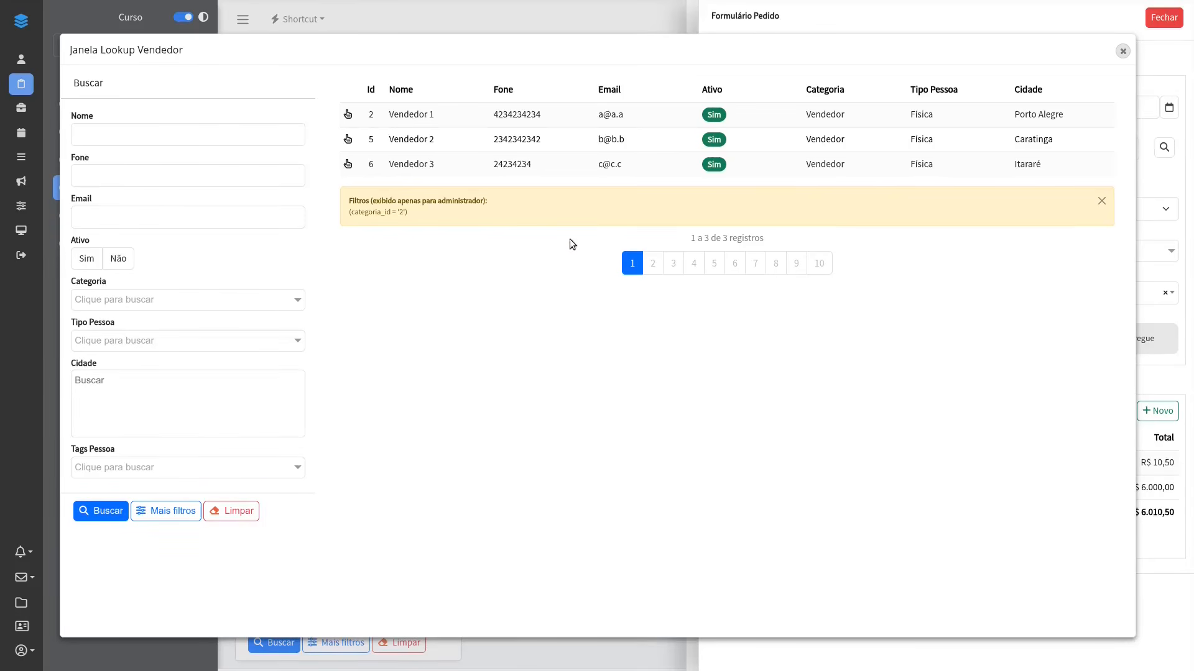
pyautogui.click(413, 163)
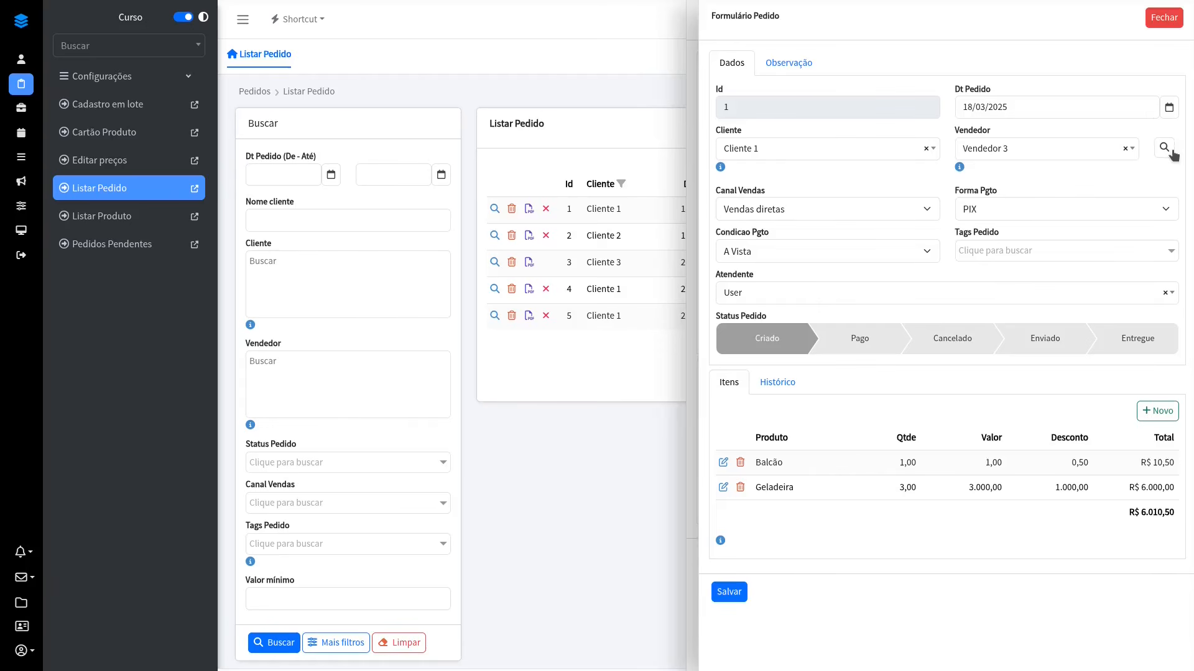
# Step: Change the order's seller to Vendedor 2 through the lookup window, leaving the lookup closed
pyautogui.click(1164, 148)
pyautogui.click(458, 131)
pyautogui.click(1164, 148)
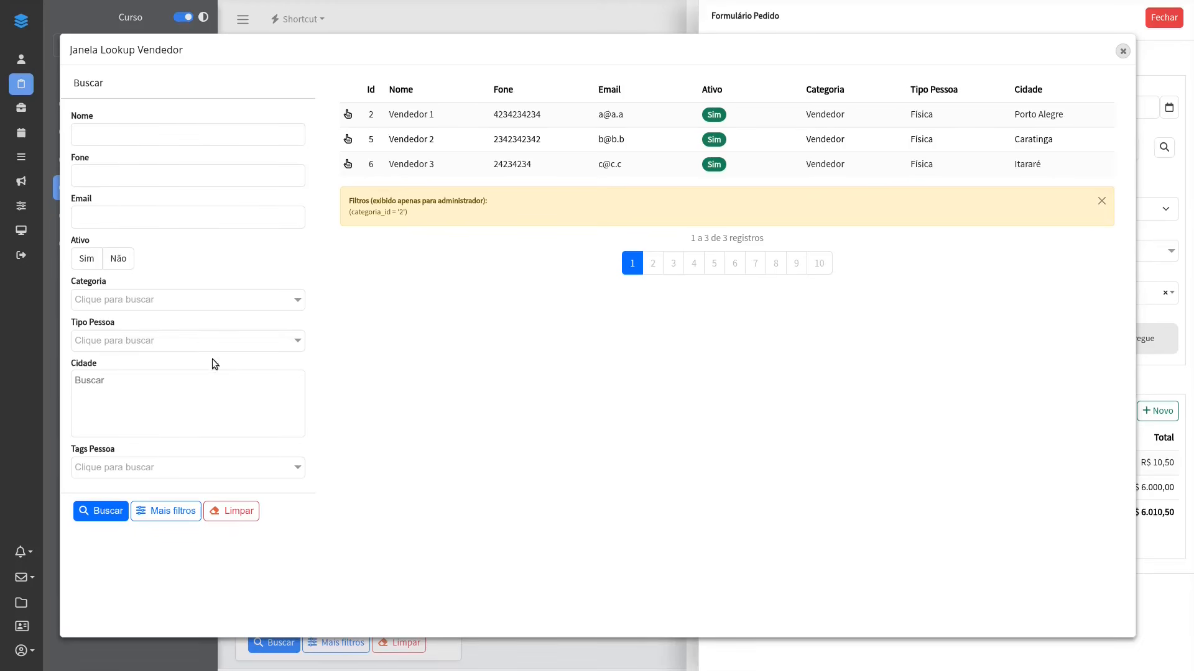
pyautogui.click(1122, 51)
pyautogui.click(1081, 149)
pyautogui.click(1158, 173)
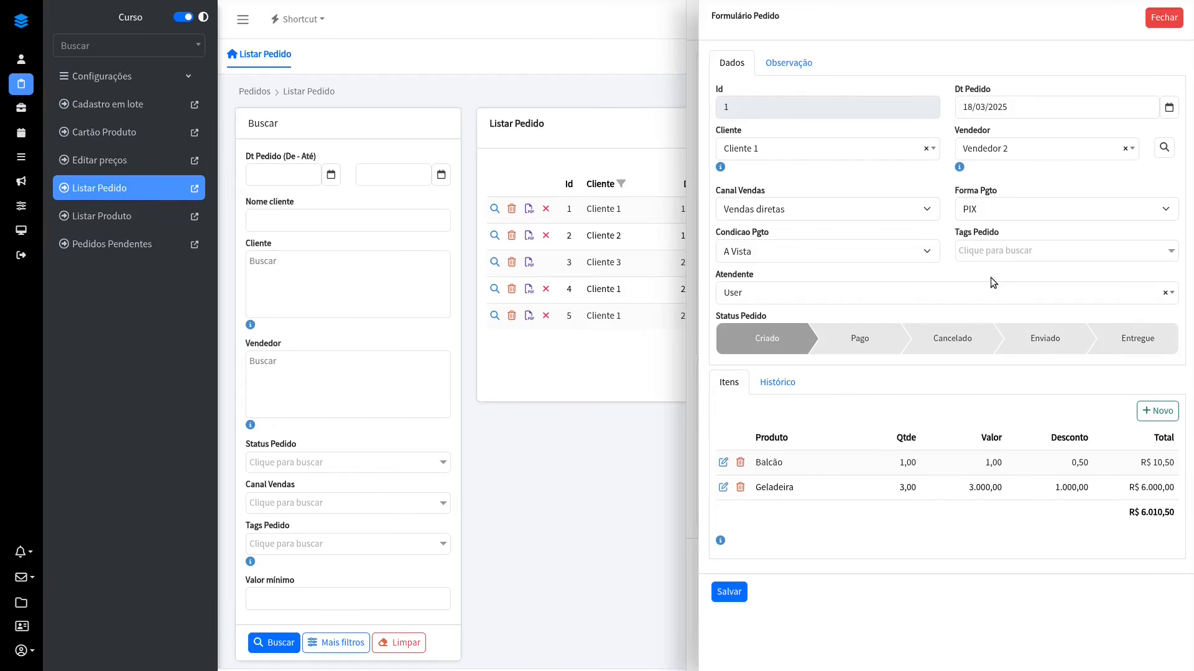
# Step: In the designer, inspect the PedidoForm item datagrid's properties and open the code of its onDetailMutation mutation action
pyautogui.hotkey('alt', 'Tab')
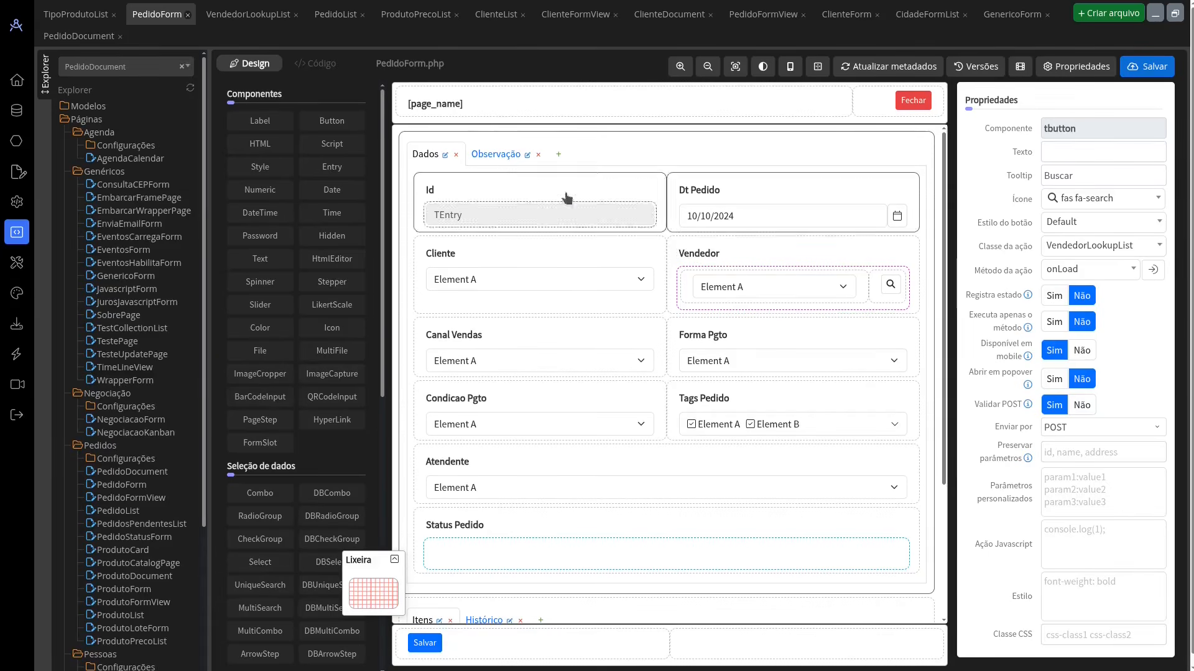
pyautogui.scroll(-3, 690, 301)
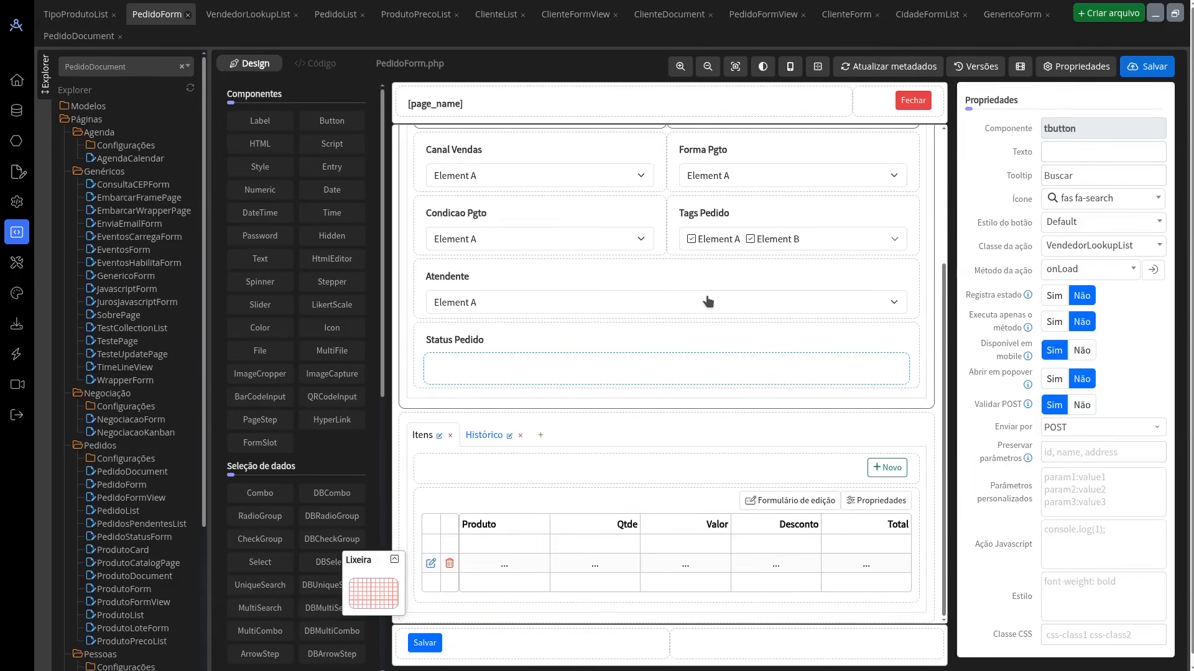
pyautogui.click(870, 501)
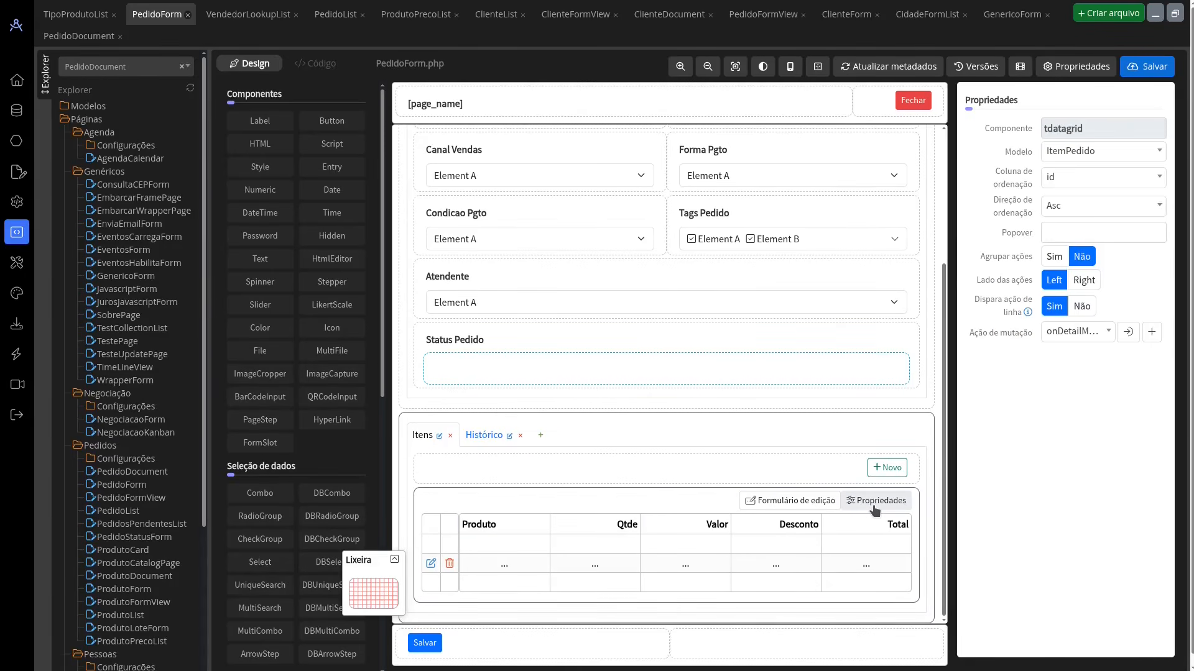
pyautogui.click(1074, 335)
pyautogui.click(1078, 335)
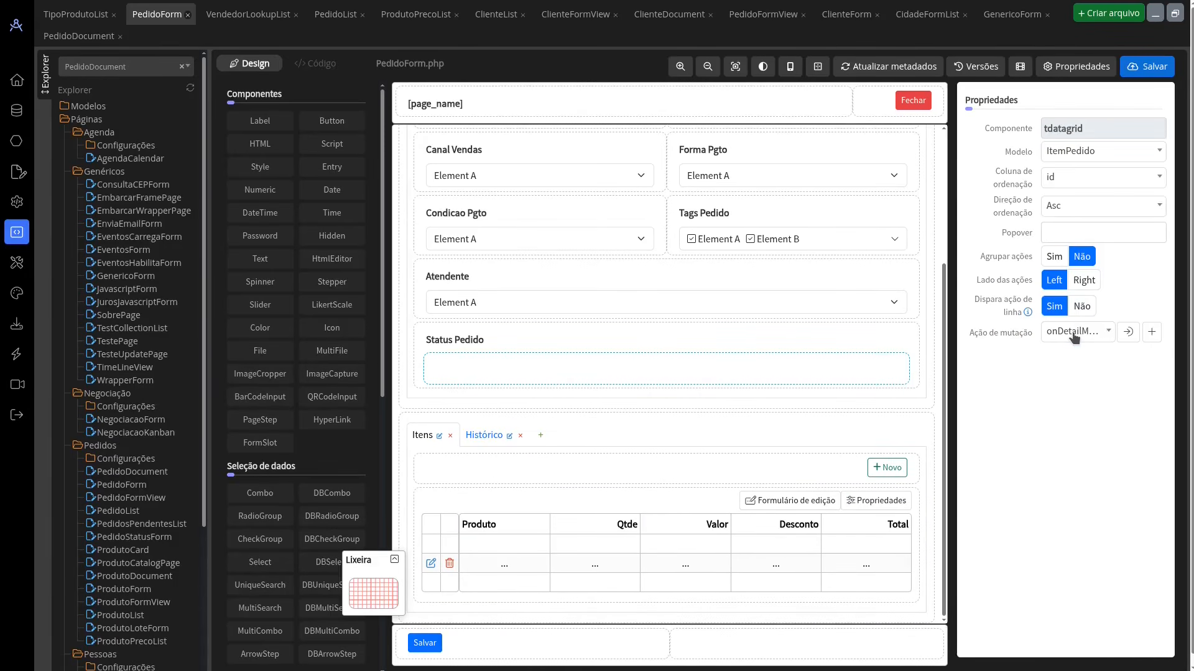
pyautogui.click(1128, 332)
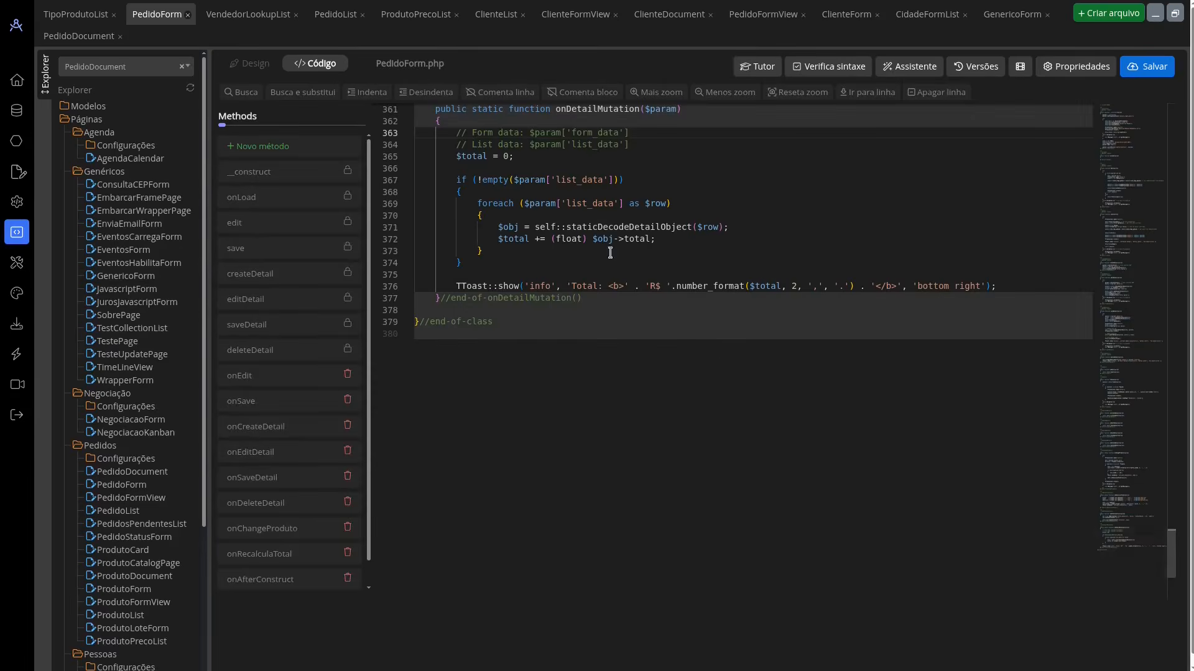
# Step: In the running application, add a Sofá item with quantity 1,00 to order 1, save the item and delete it again
pyautogui.hotkey('alt', 'Tab')
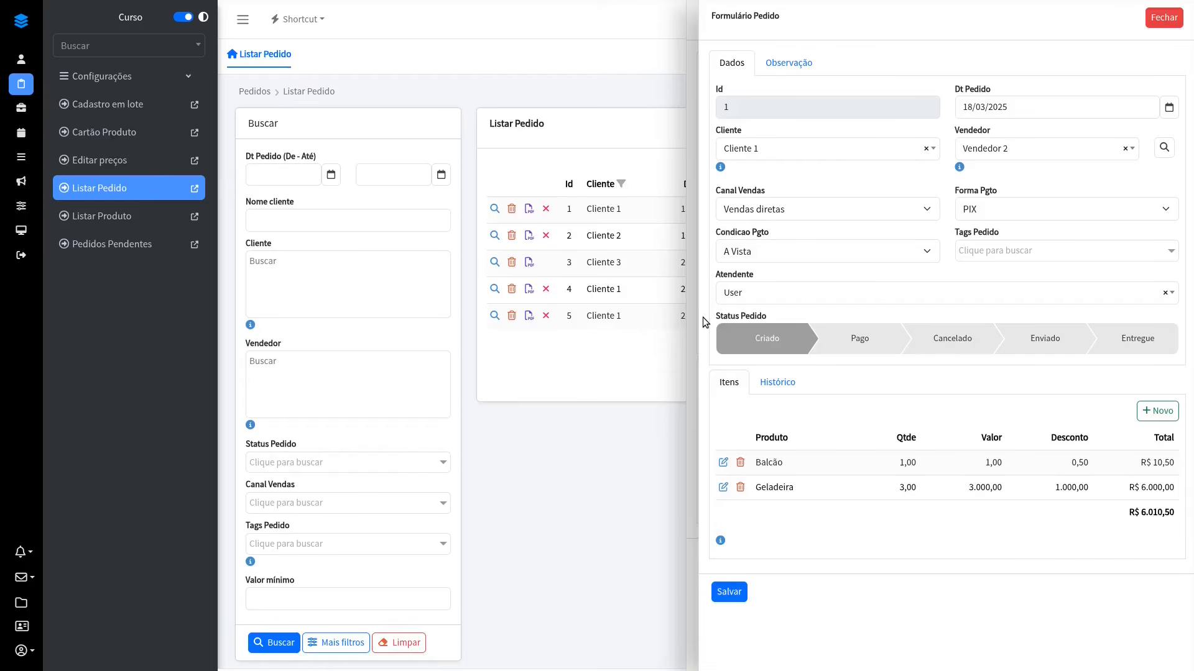
pyautogui.click(1157, 410)
pyautogui.click(970, 353)
pyautogui.click(1046, 442)
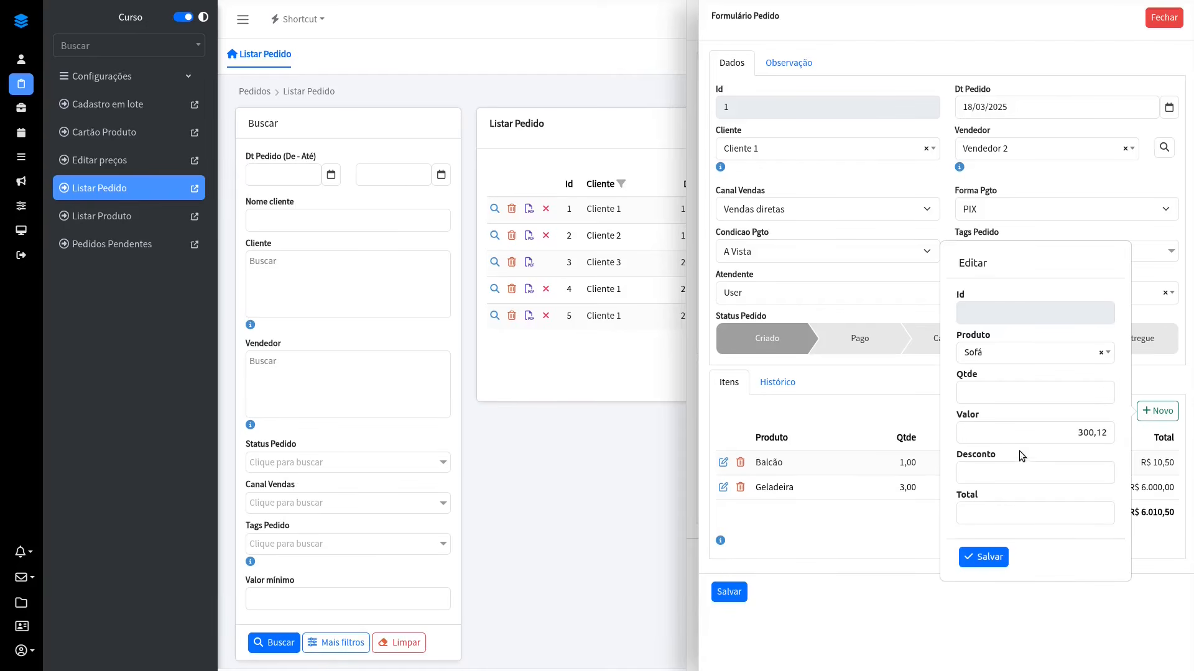
pyautogui.click(981, 557)
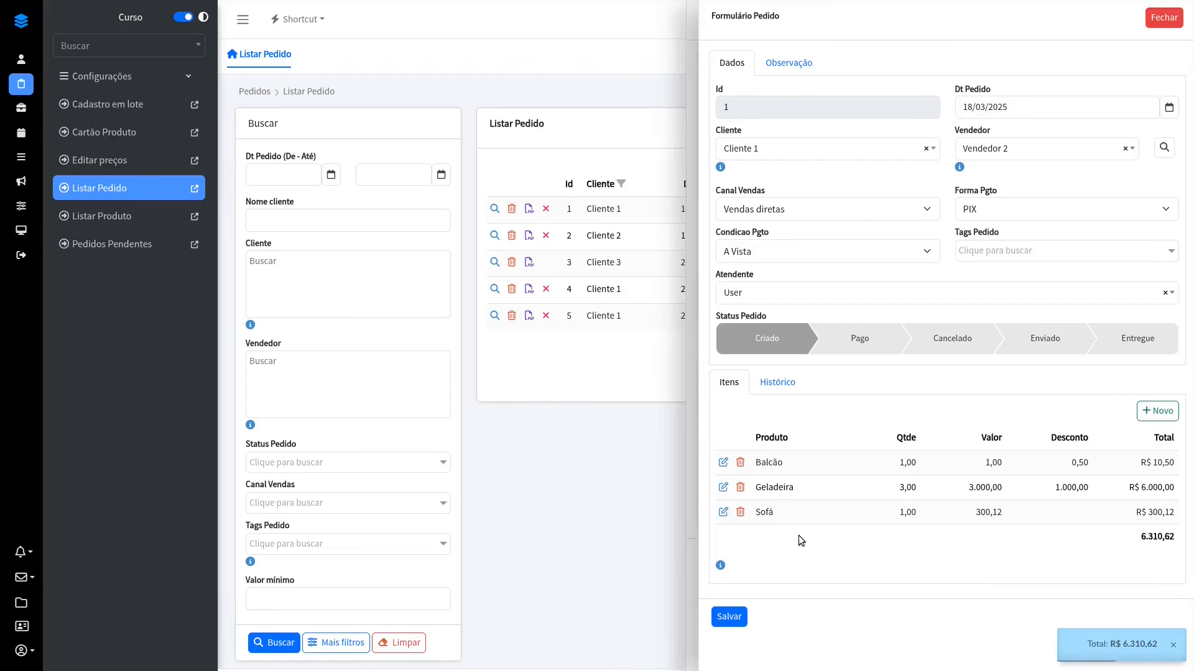
pyautogui.click(740, 512)
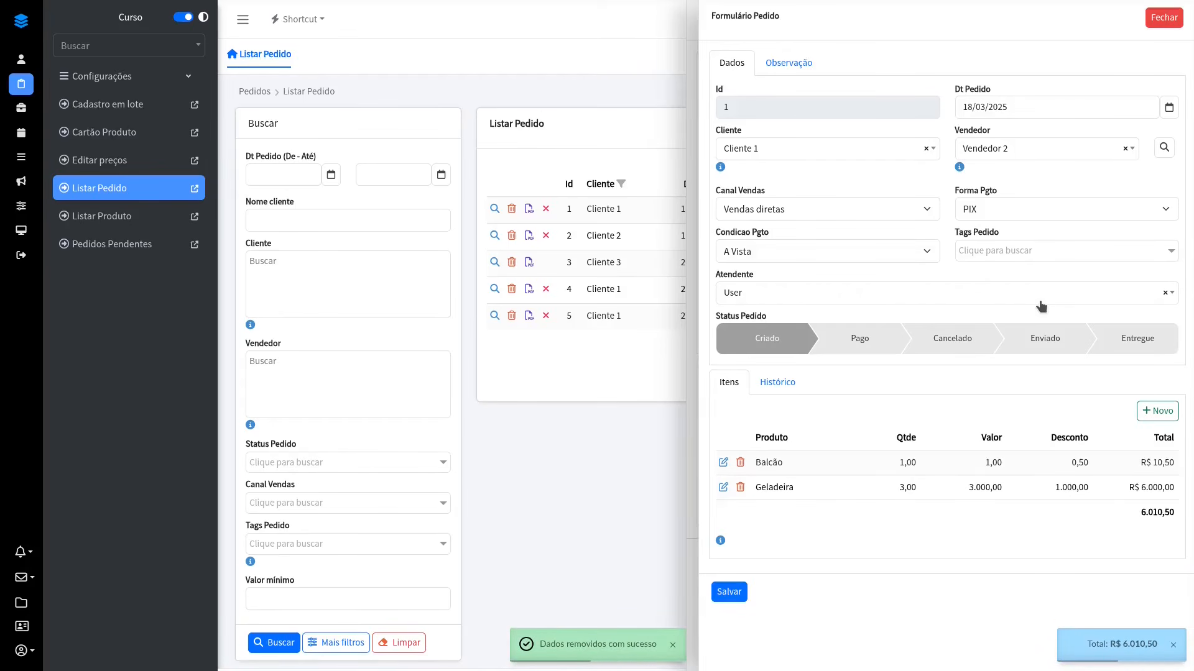
pyautogui.press('alt')
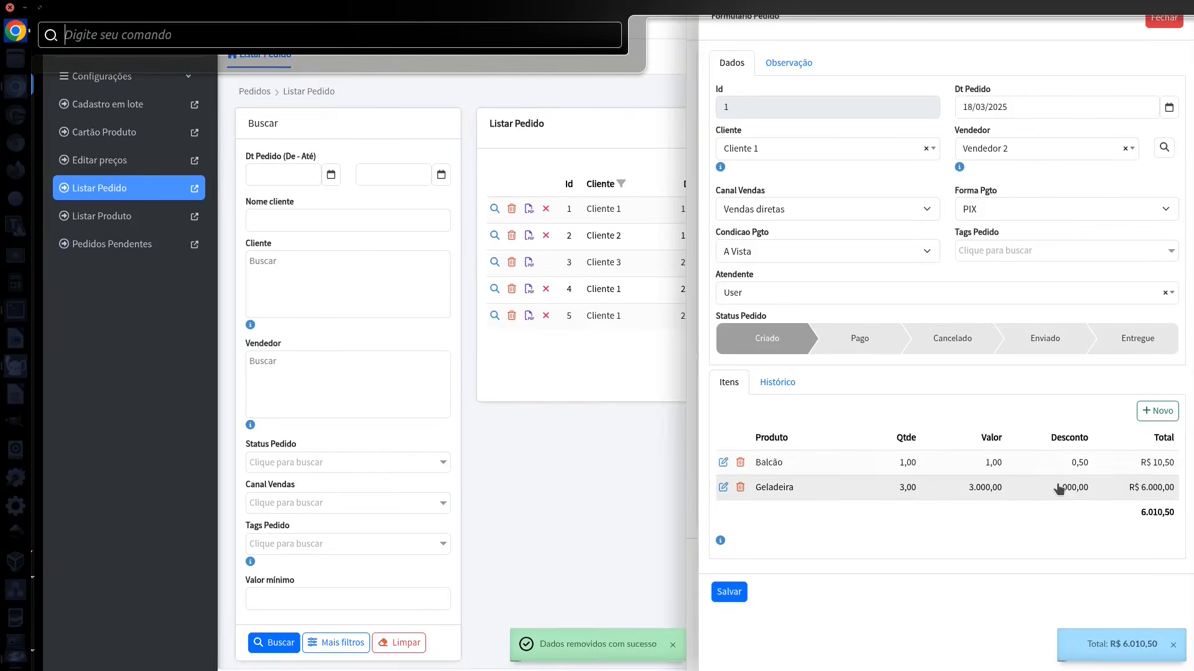
# Step: In the designer, inspect the Status Pedido column's edit form settings in PedidoList and open its linked PedidoStatusForm
pyautogui.hotkey('alt', 'Tab')
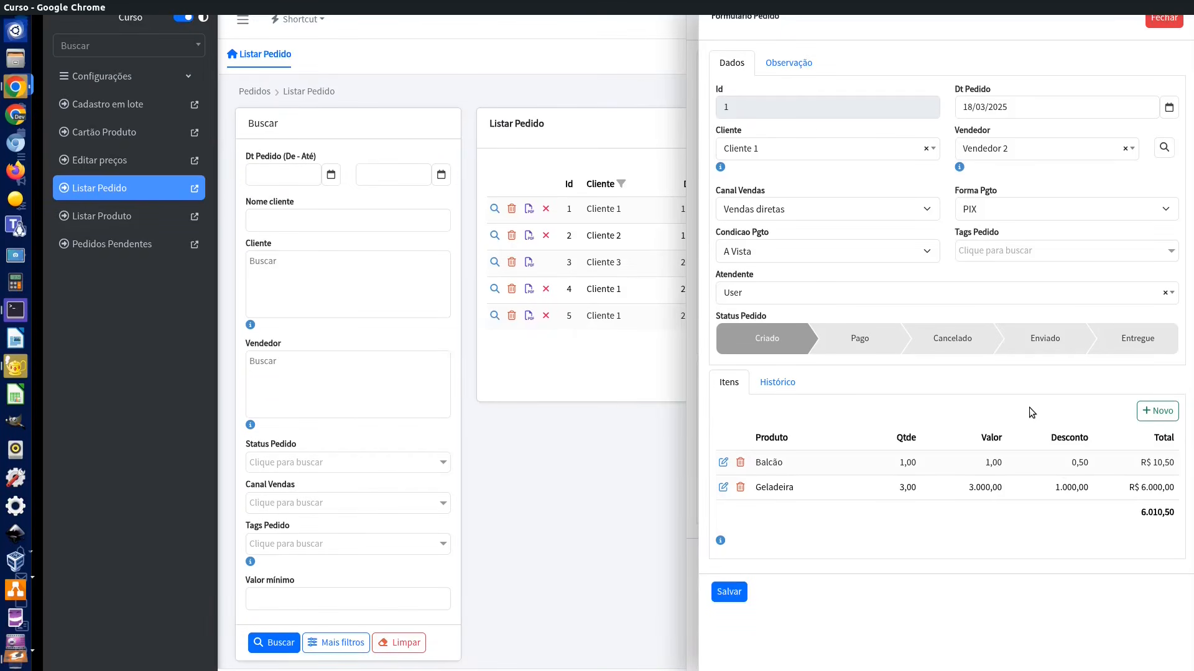
pyautogui.hotkey('alt', 'Tab')
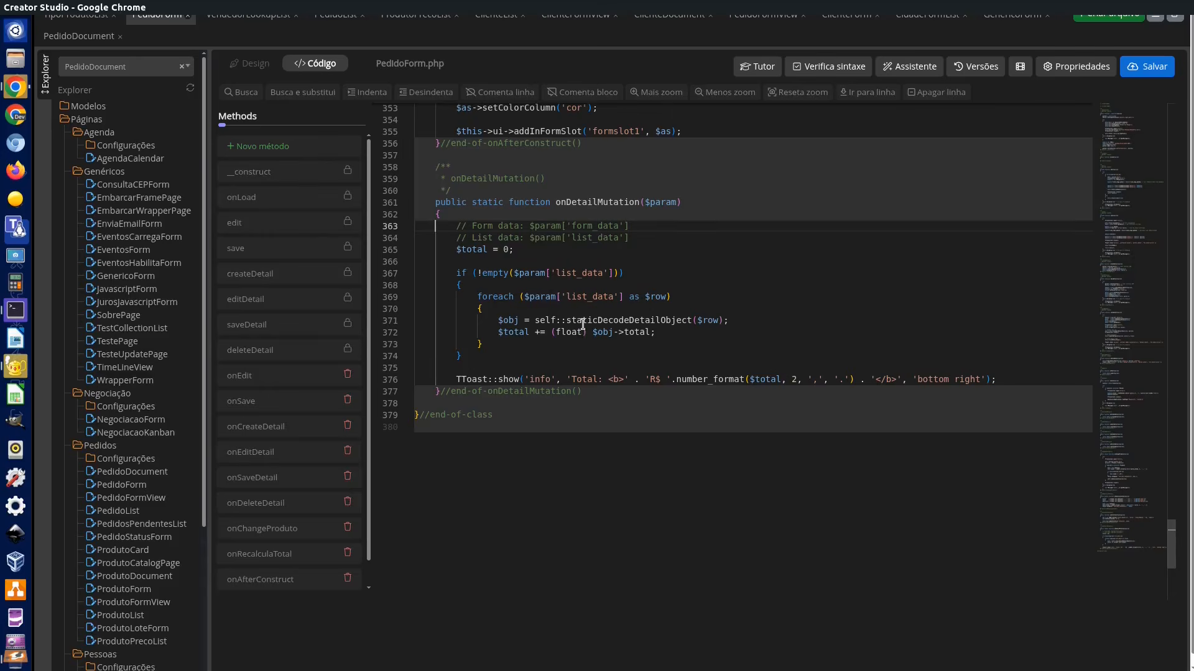
pyautogui.click(252, 65)
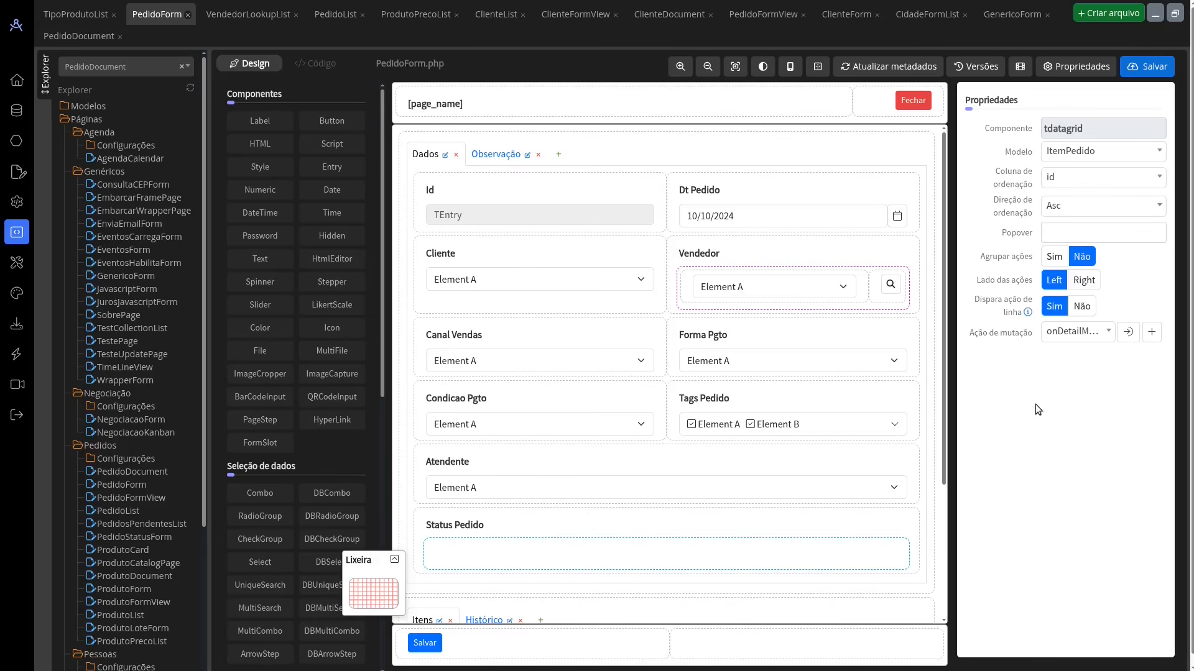
pyautogui.click(332, 16)
pyautogui.click(692, 170)
pyautogui.click(1079, 437)
pyautogui.click(1078, 438)
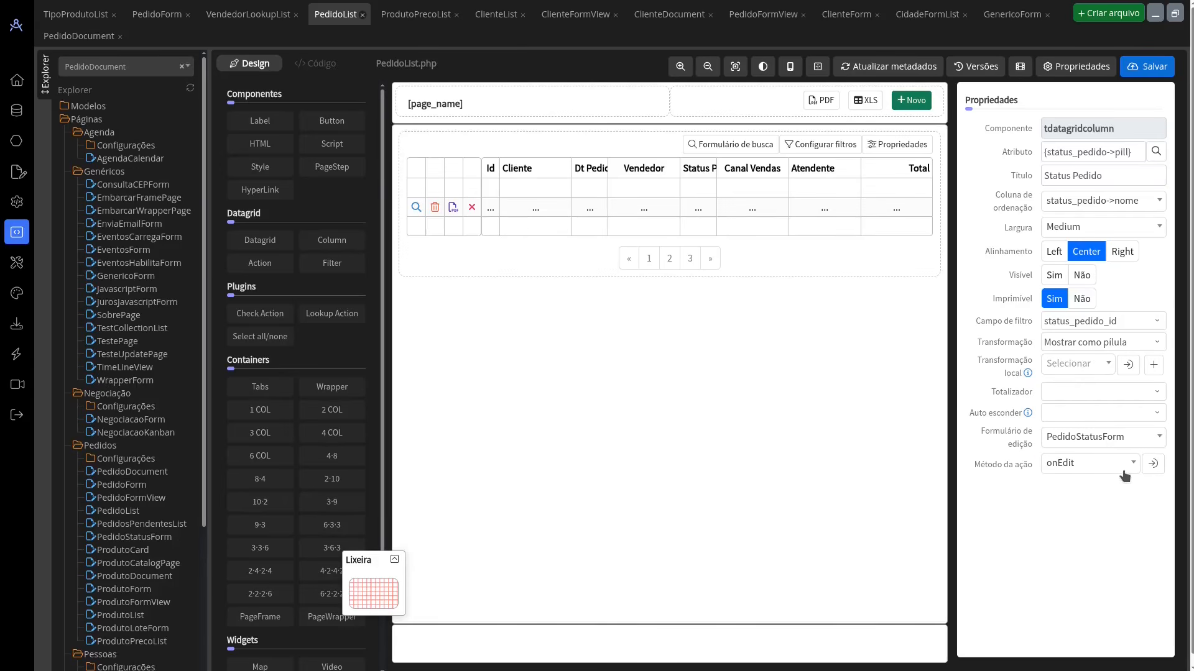
pyautogui.click(1152, 464)
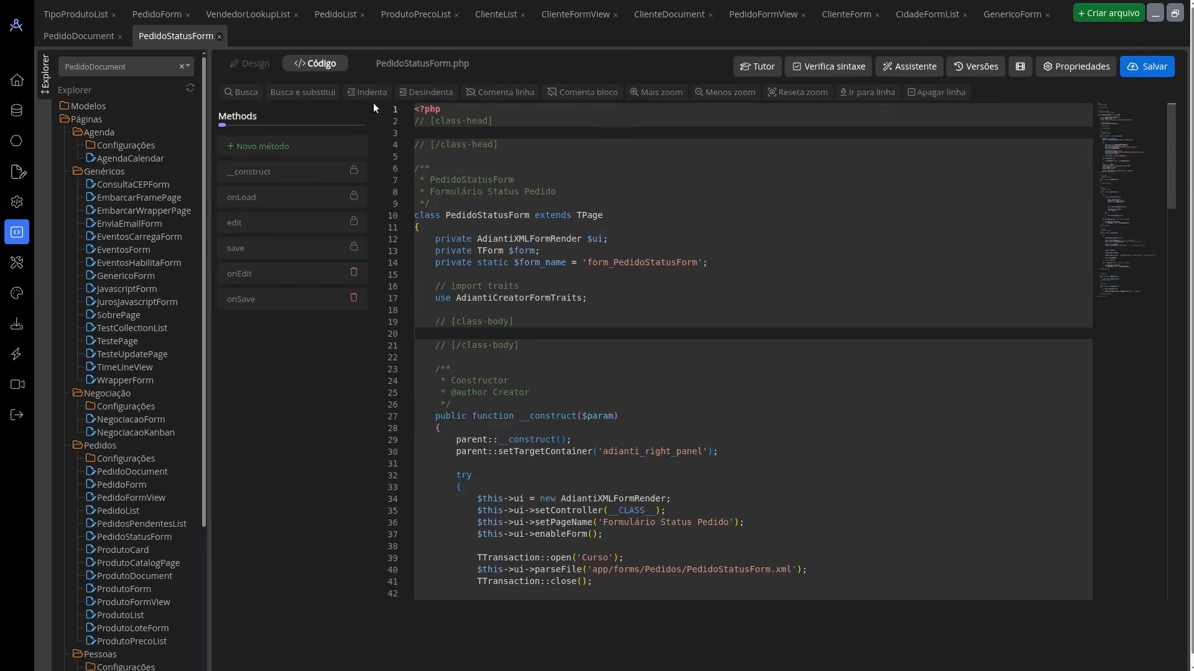
pyautogui.click(252, 64)
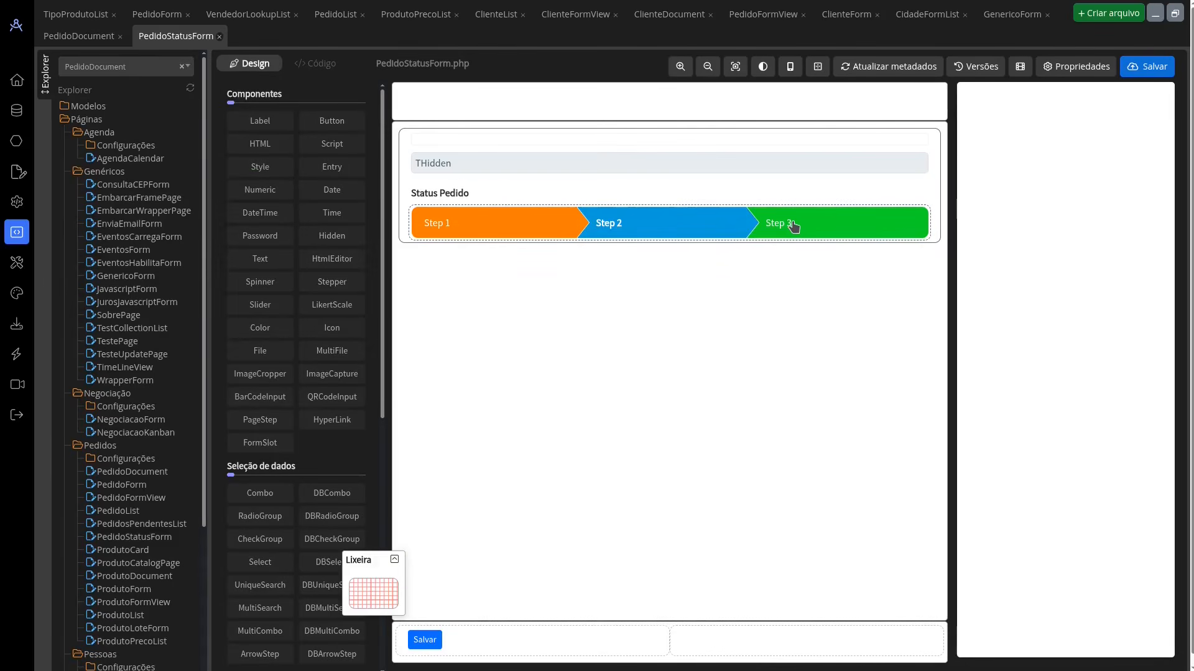
# Step: Return to the application, close the order form, and save order 2's status as Cancelado from the order list
pyautogui.hotkey('alt', 'Tab')
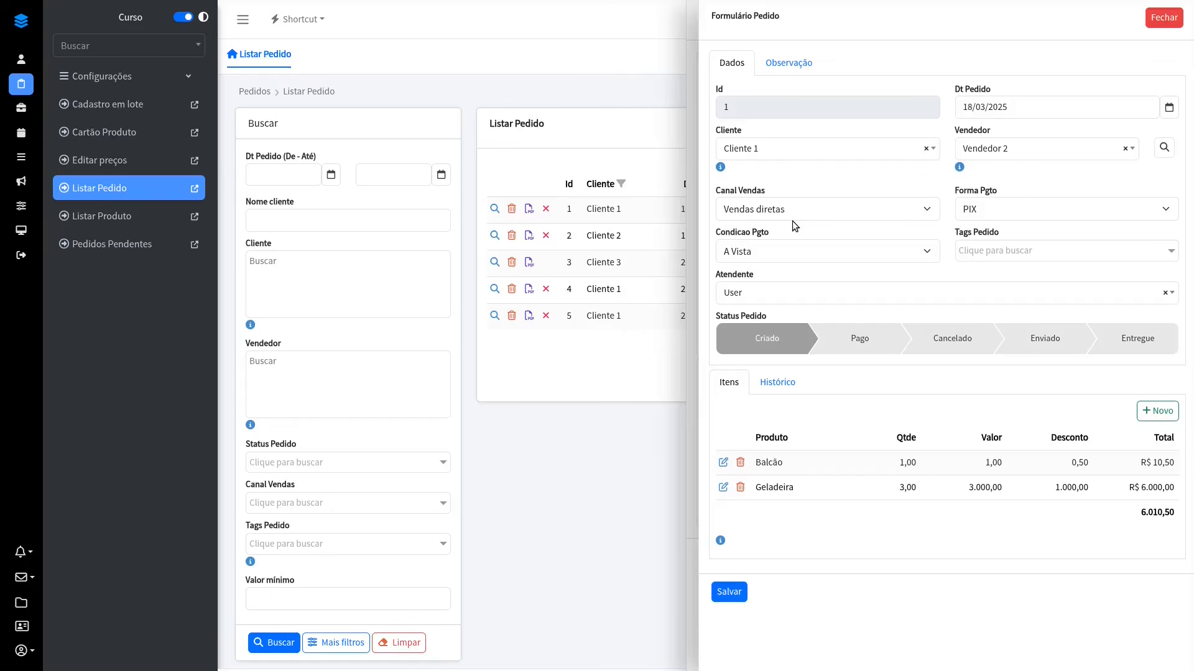
pyautogui.click(1163, 17)
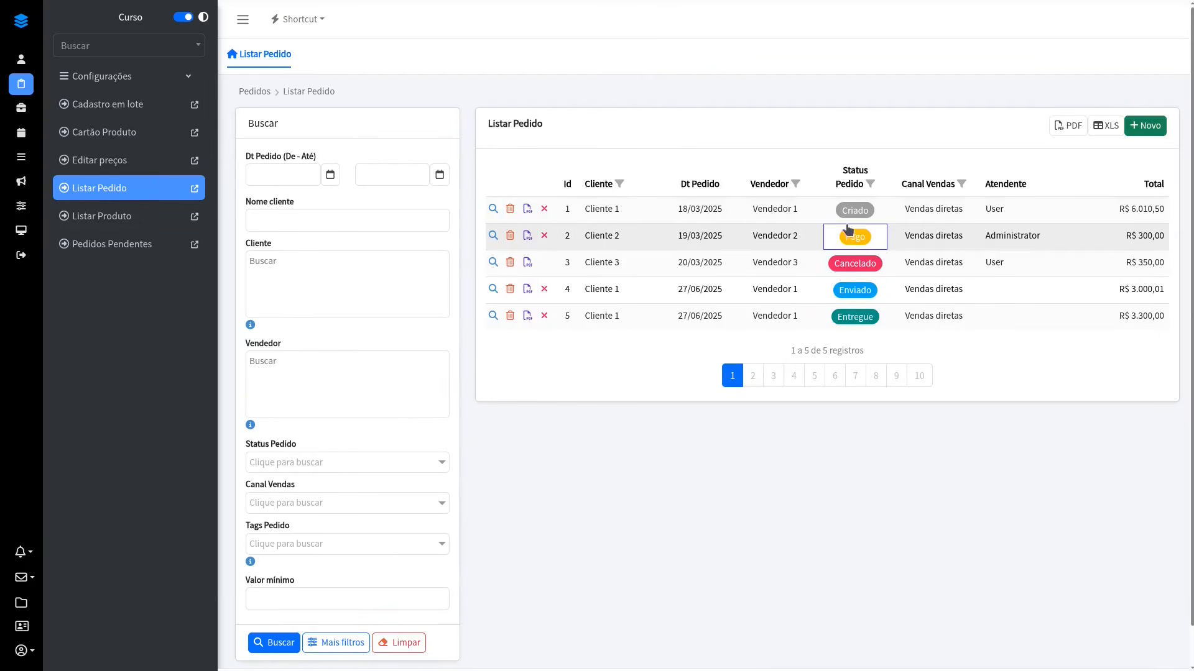
pyautogui.click(856, 238)
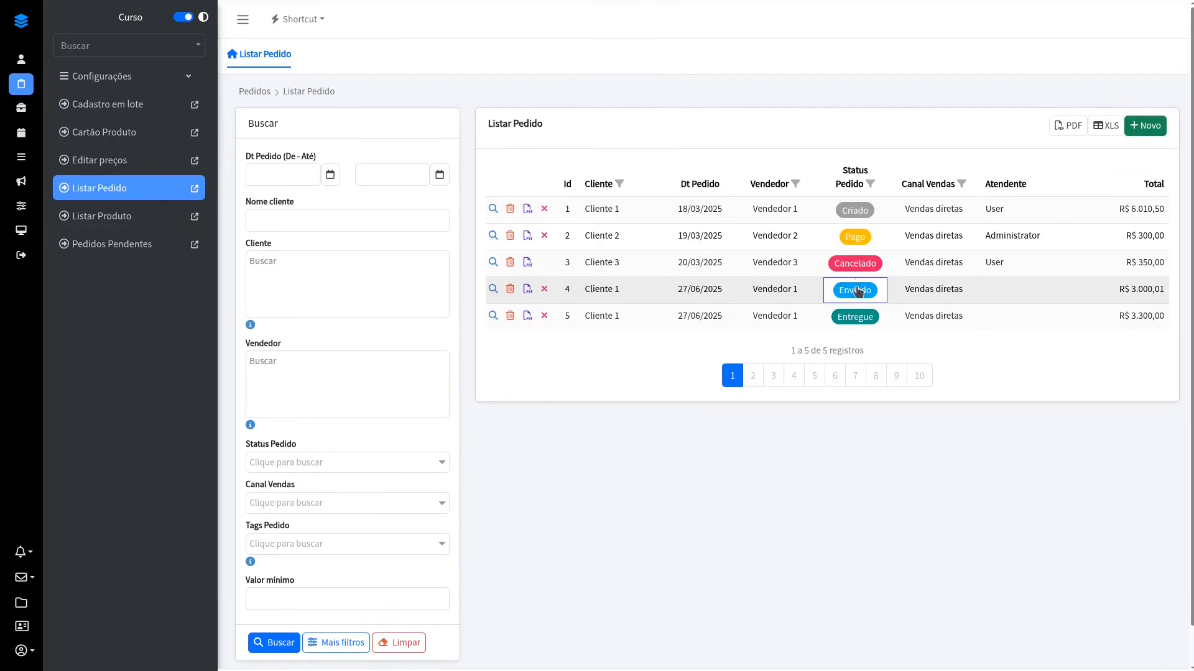
pyautogui.click(849, 235)
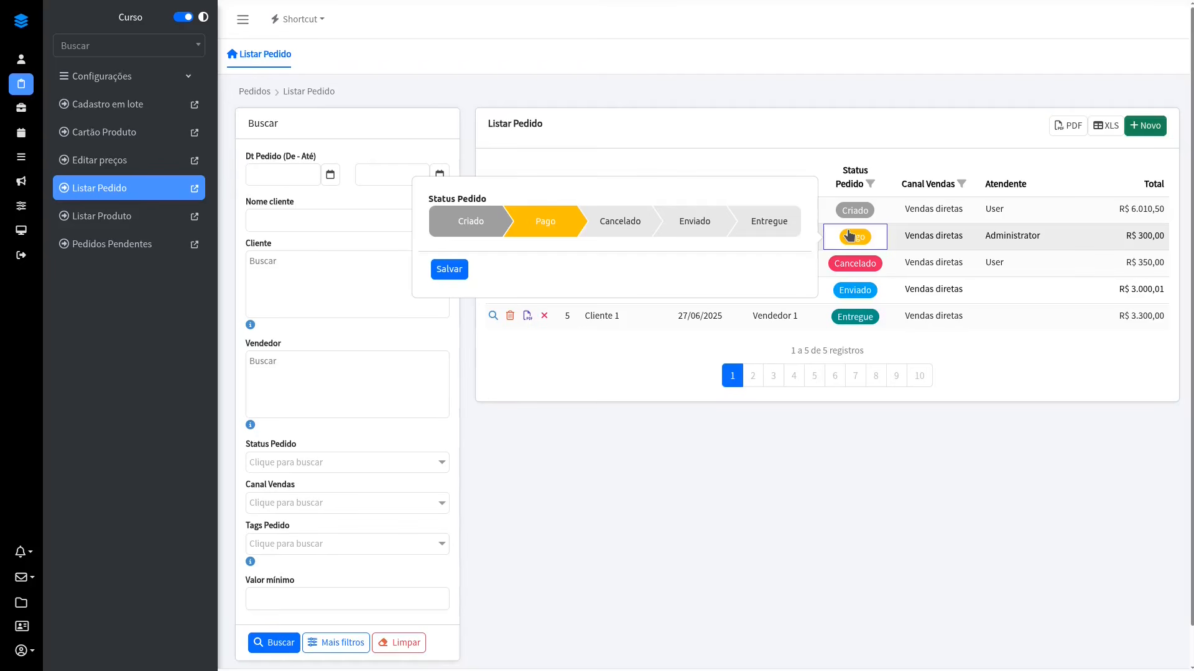
pyautogui.click(630, 222)
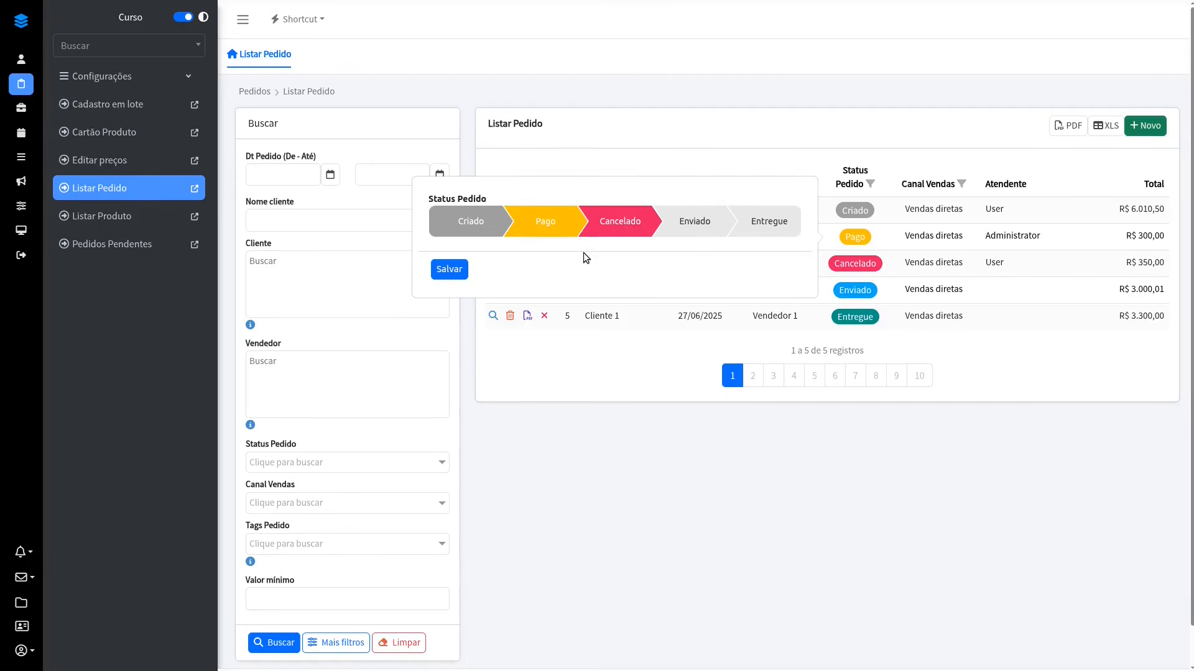
pyautogui.click(449, 270)
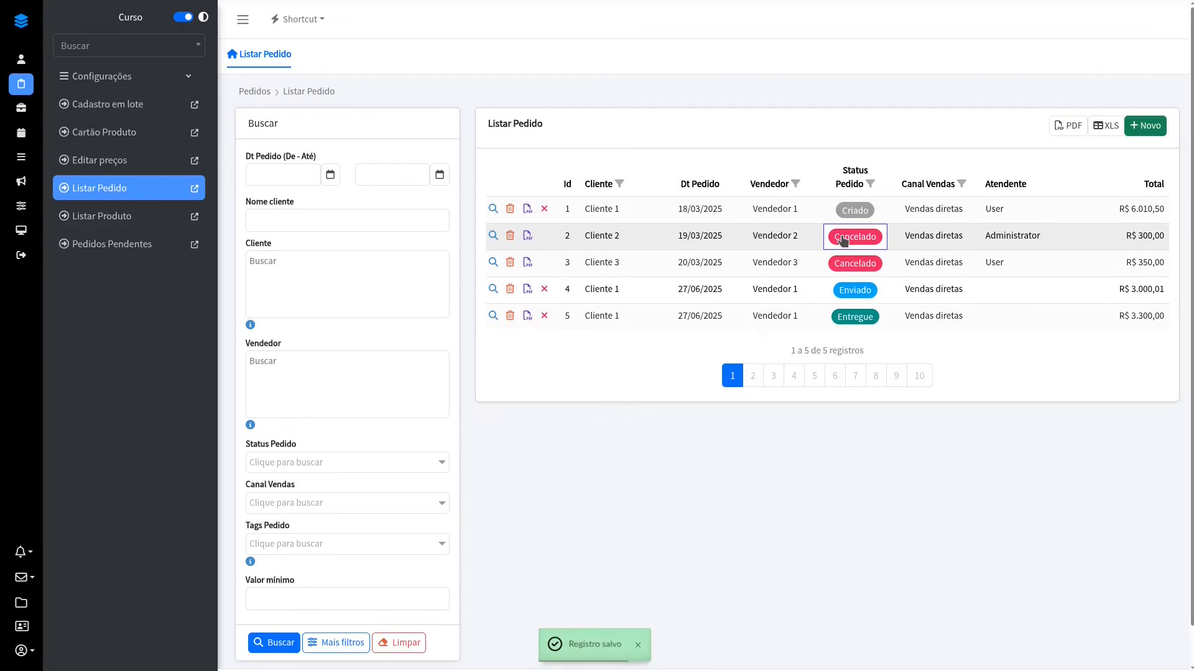
# Step: Change order 2's status to Entregue through the status popover and save it
pyautogui.click(844, 240)
pyautogui.click(766, 219)
pyautogui.click(463, 265)
# Step: Set order 2's status back to Pago through the status popover and save it, leaving the popover closed
pyautogui.click(854, 237)
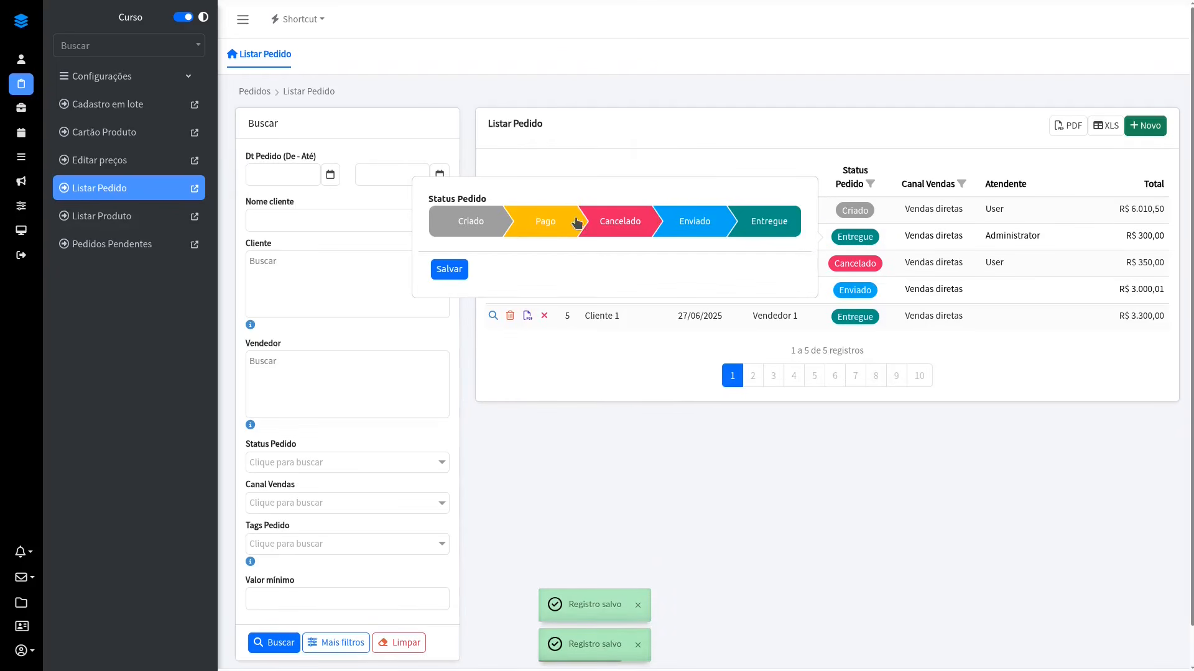
pyautogui.click(549, 219)
pyautogui.click(458, 269)
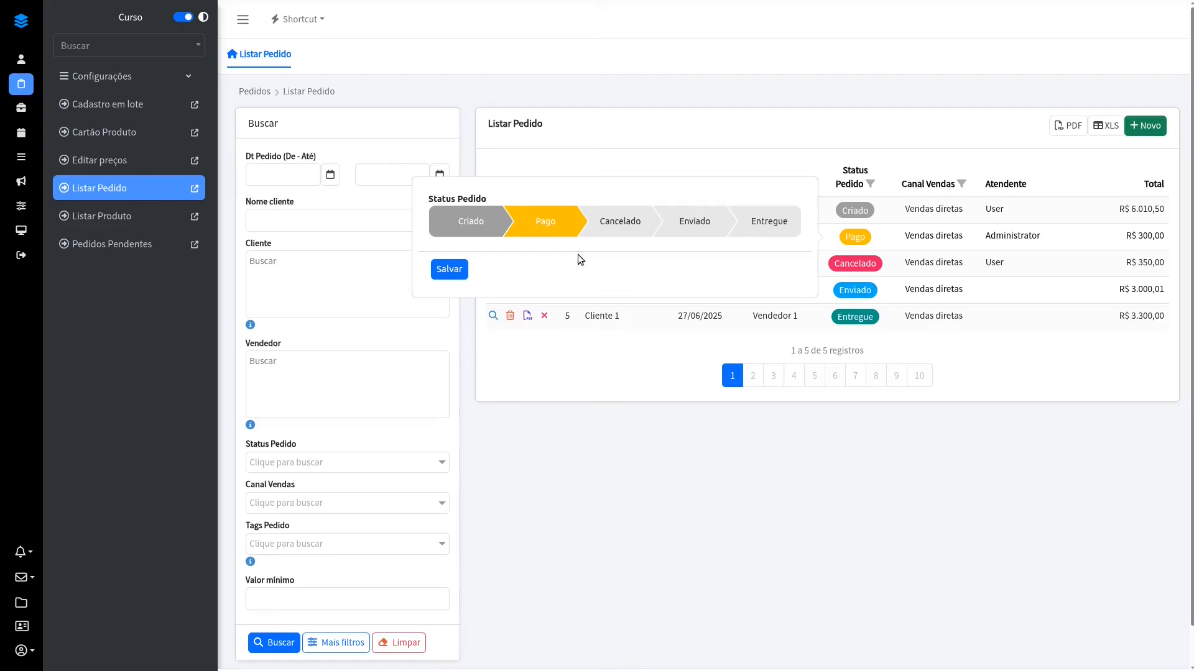
pyautogui.click(861, 455)
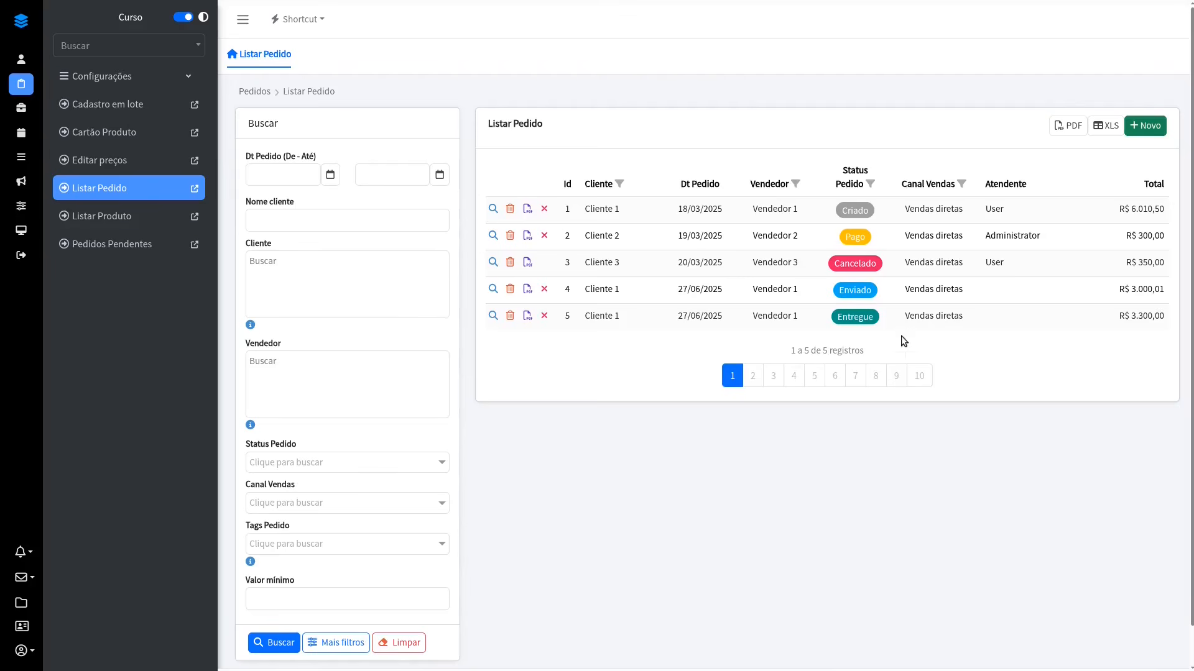
# Step: Change order 2's status to Enviado in the popover and save it
pyautogui.click(864, 236)
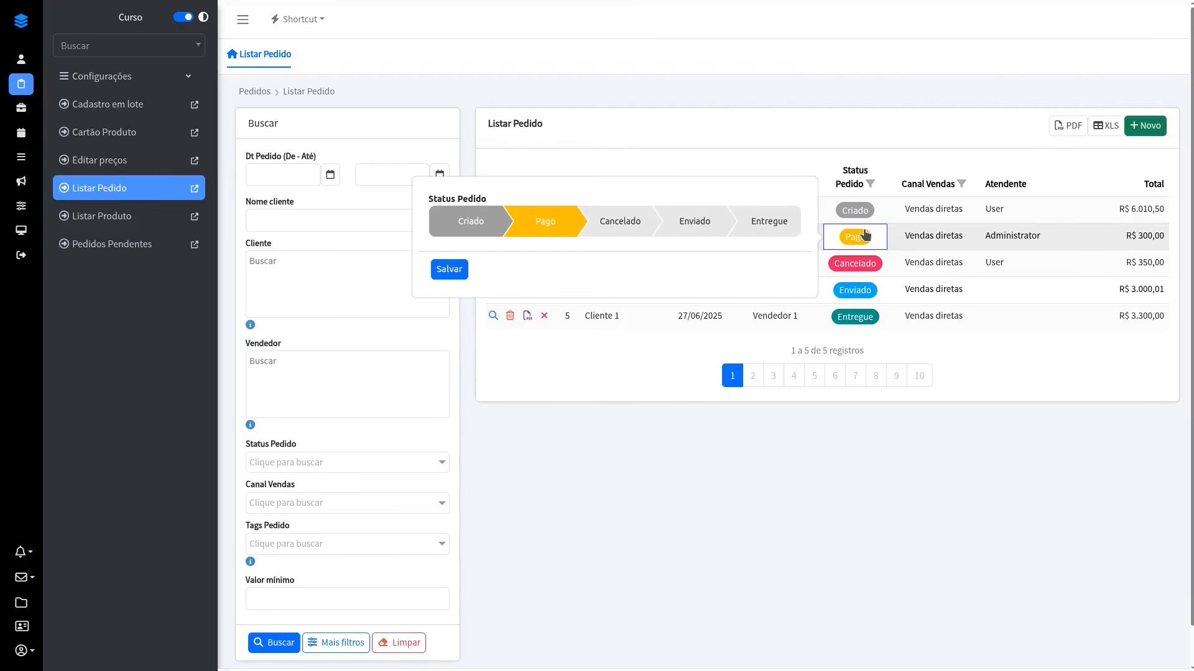
pyautogui.click(635, 228)
pyautogui.click(701, 228)
pyautogui.click(449, 269)
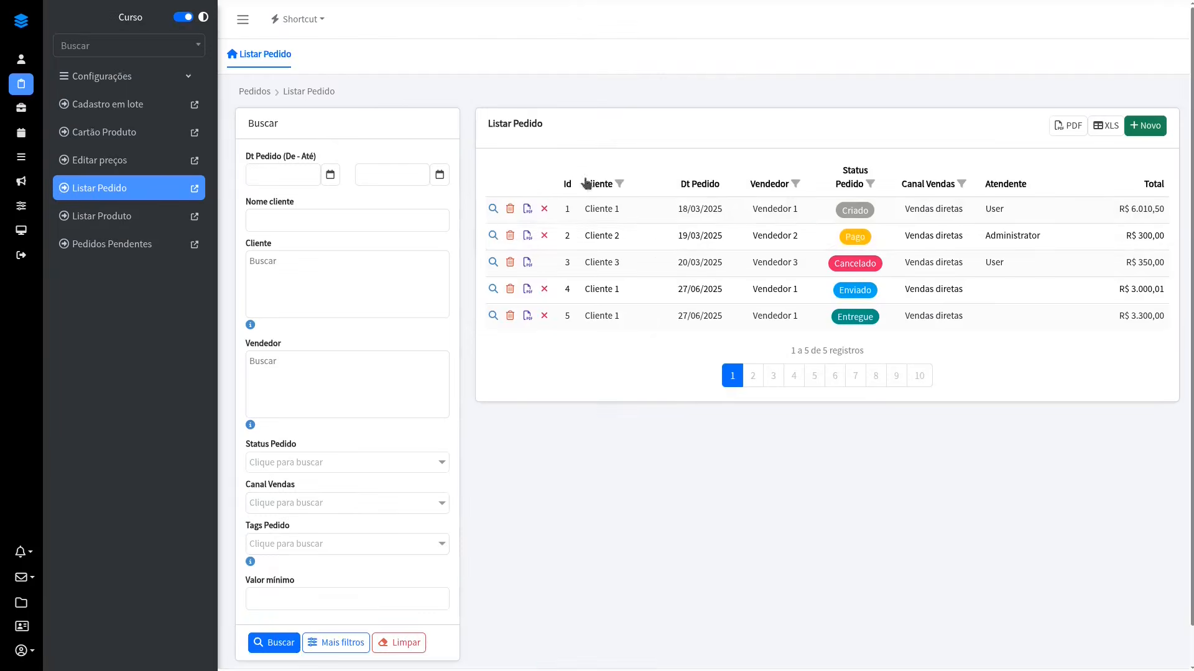
# Step: Return order 2's status from Enviado to Pago and save the change
pyautogui.click(855, 237)
pyautogui.click(547, 227)
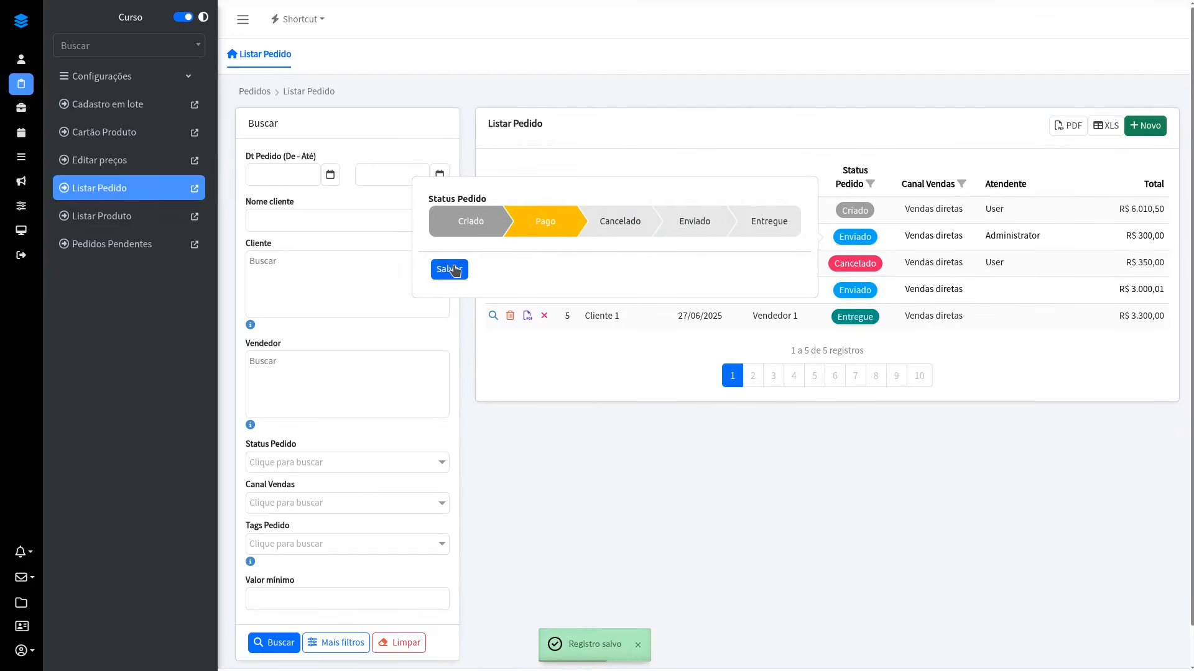
pyautogui.click(449, 269)
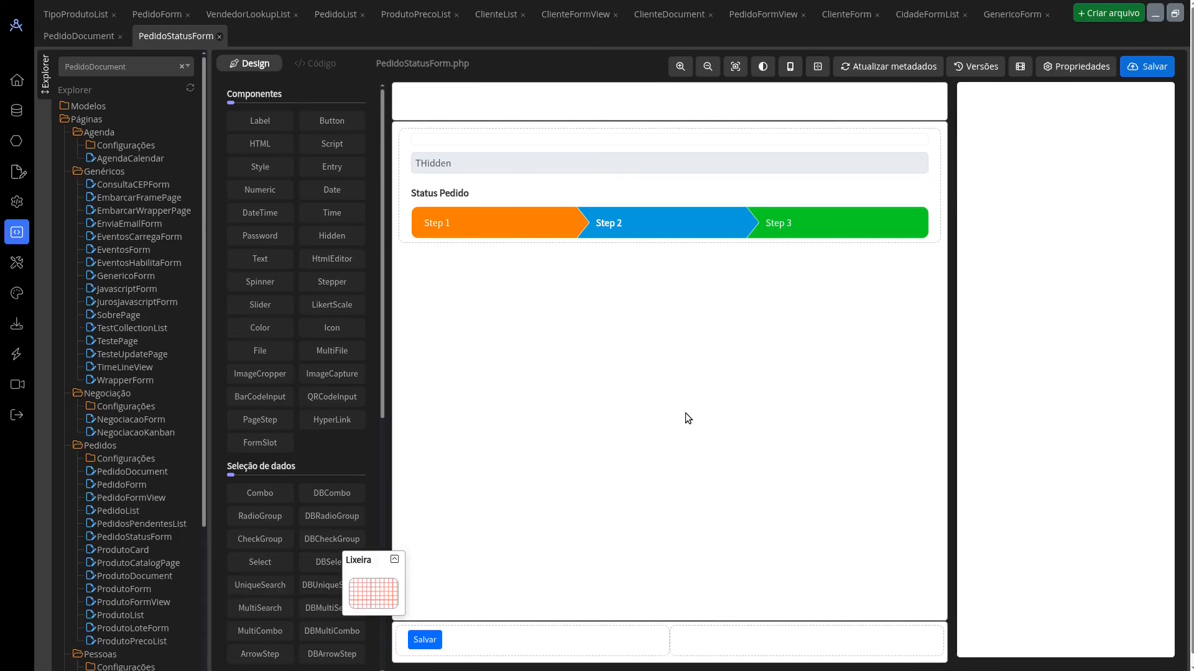
# Step: In the designer, inspect ProdutoPrecoList's Preco Venda column and open the code of its onTransformPreco local transformation
pyautogui.click(420, 15)
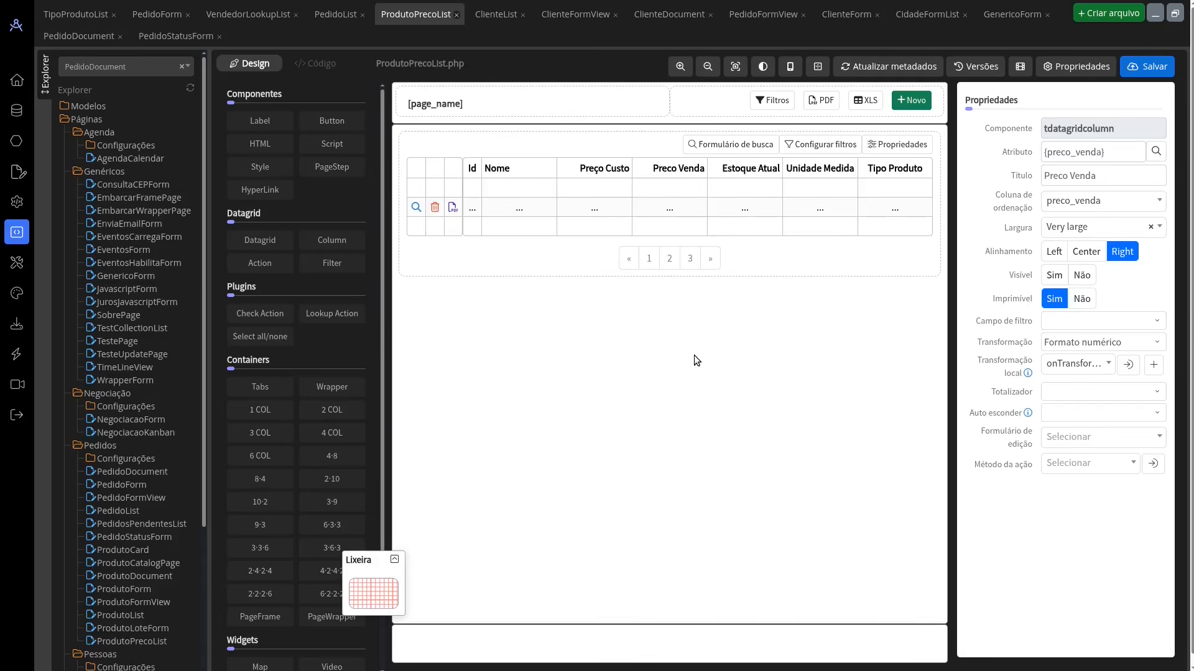
pyautogui.click(682, 171)
pyautogui.click(1078, 364)
pyautogui.click(1078, 364)
pyautogui.click(1128, 364)
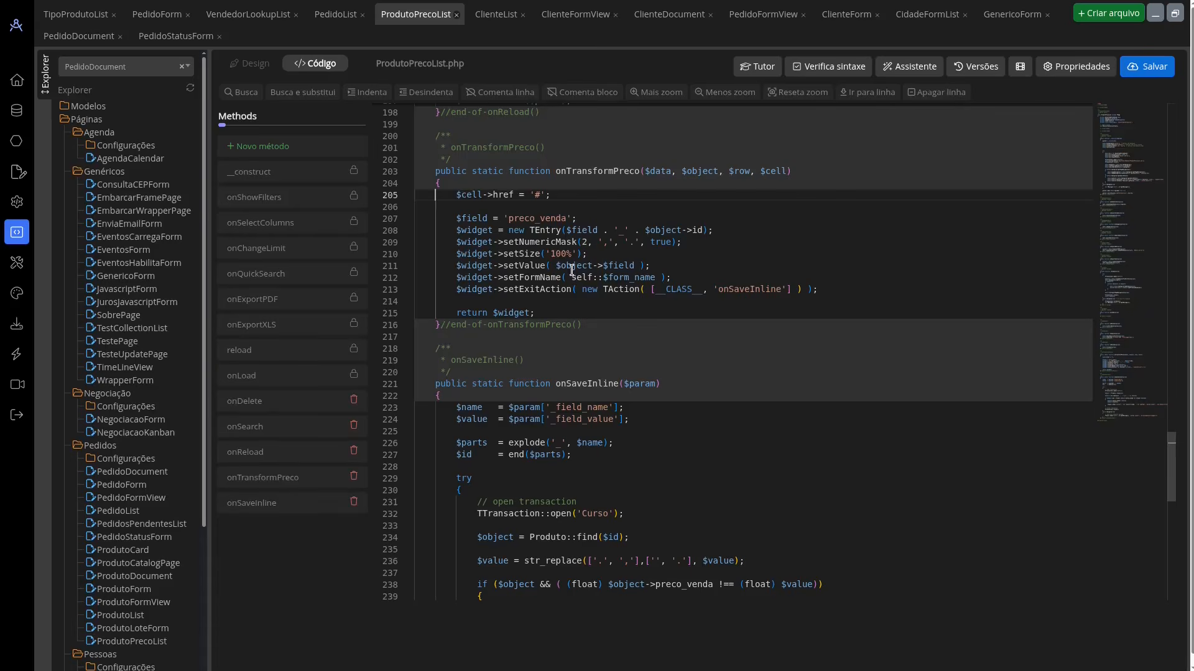
# Step: Highlight the widget code in onTransformPreco and review the code assistant's Datagrids category, leaving the assistant closed
pyautogui.moveTo(453, 216); pyautogui.dragTo(628, 311)
pyautogui.click(627, 311)
pyautogui.click(910, 66)
pyautogui.click(945, 234)
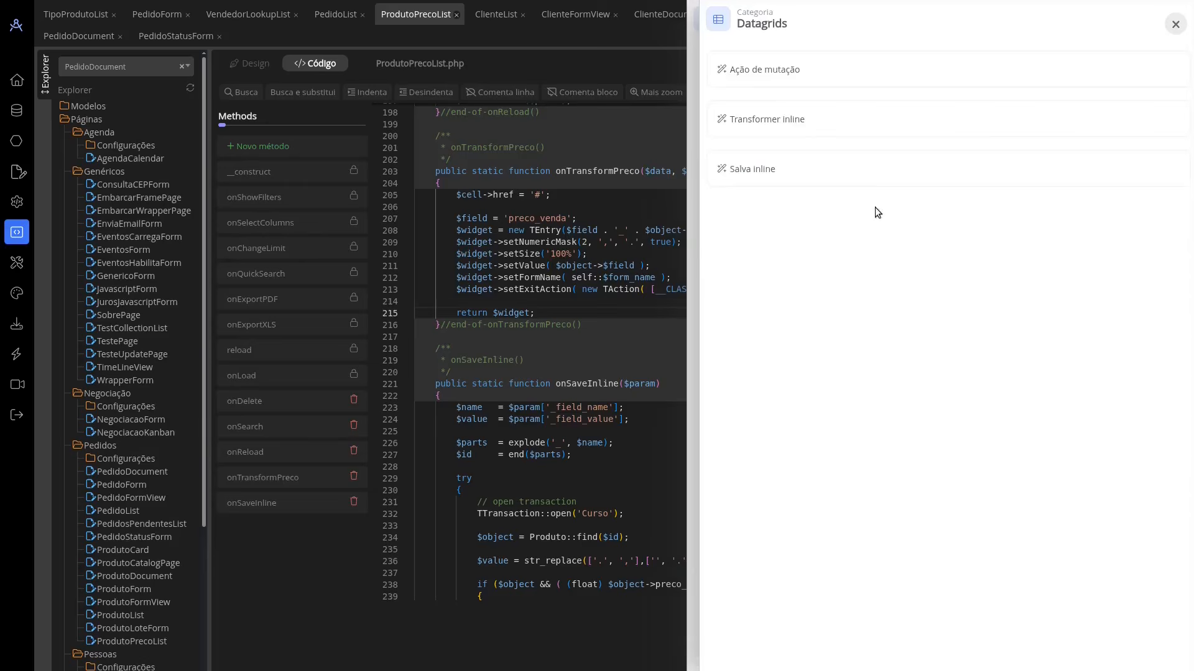
pyautogui.click(1174, 26)
pyautogui.click(1174, 26)
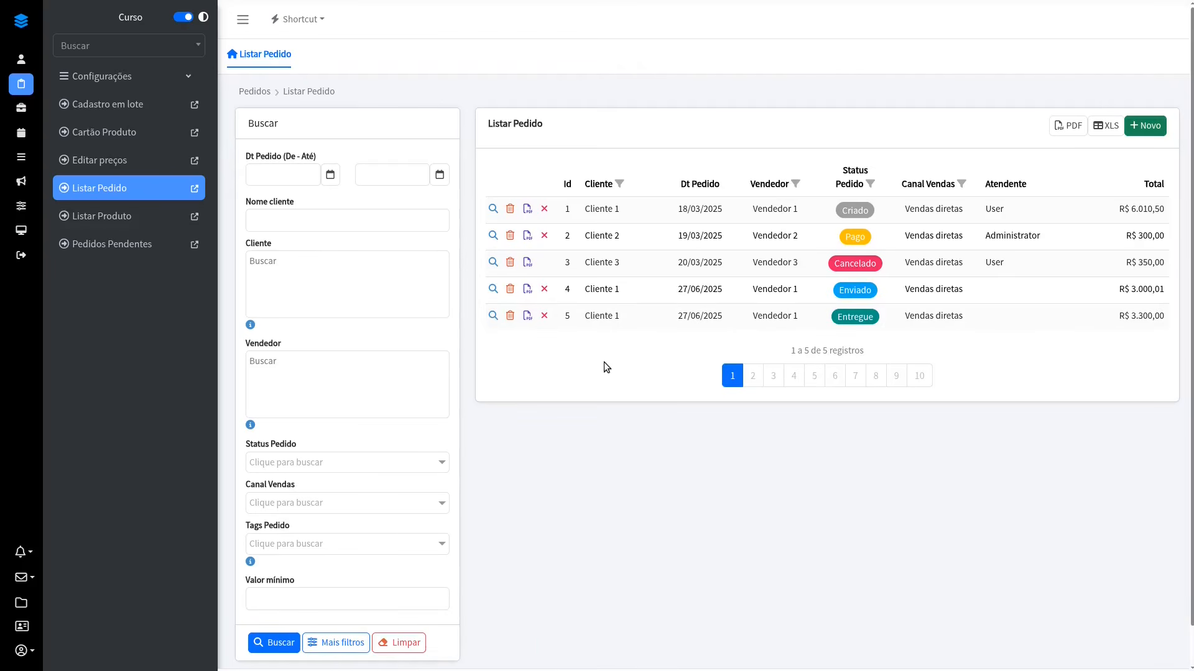
# Step: In the running application, open the Editar preços page and set Geladeira's sale price to 3.001,12
pyautogui.click(104, 79)
pyautogui.click(104, 79)
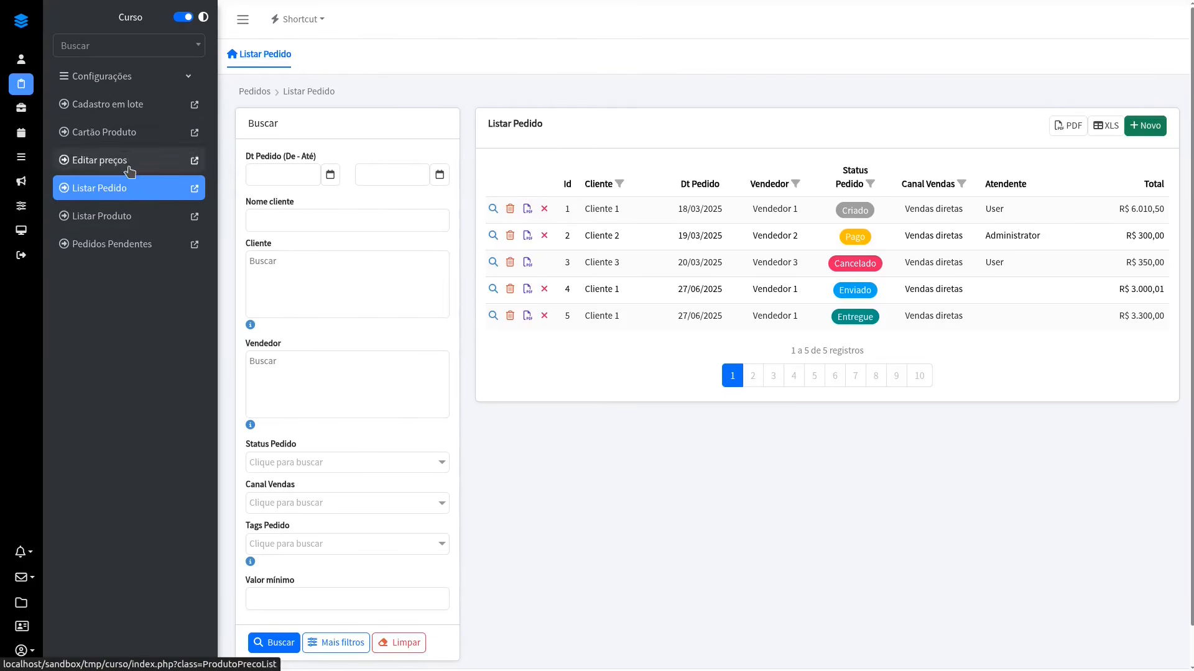
pyautogui.click(126, 167)
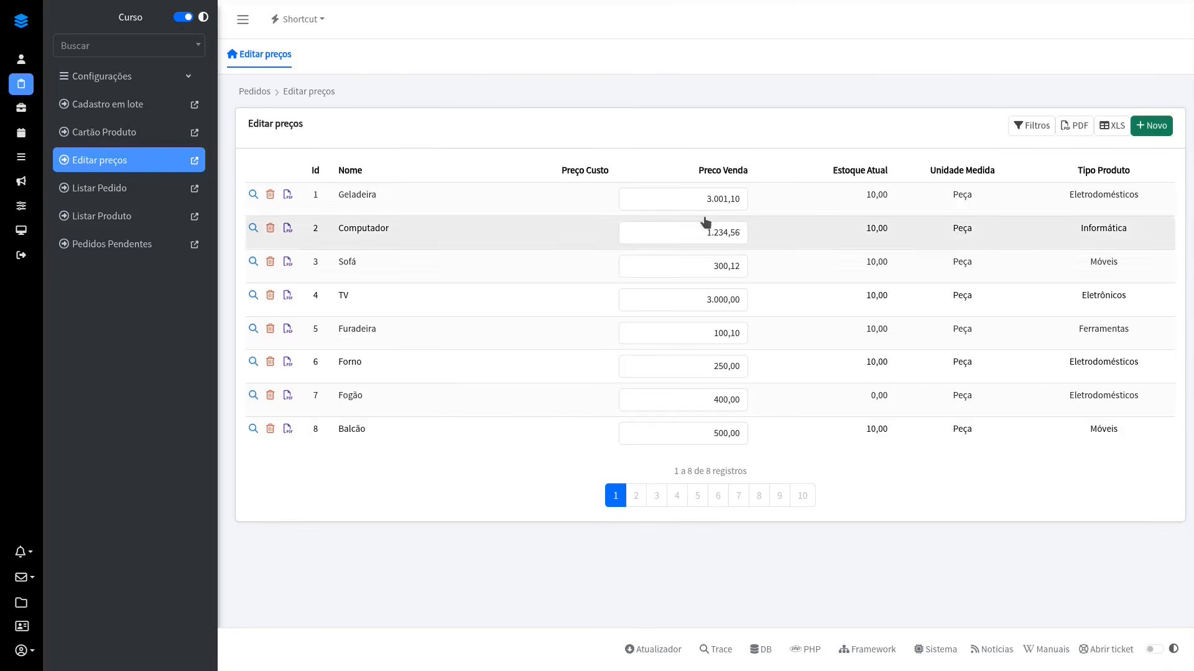
pyautogui.click(743, 199)
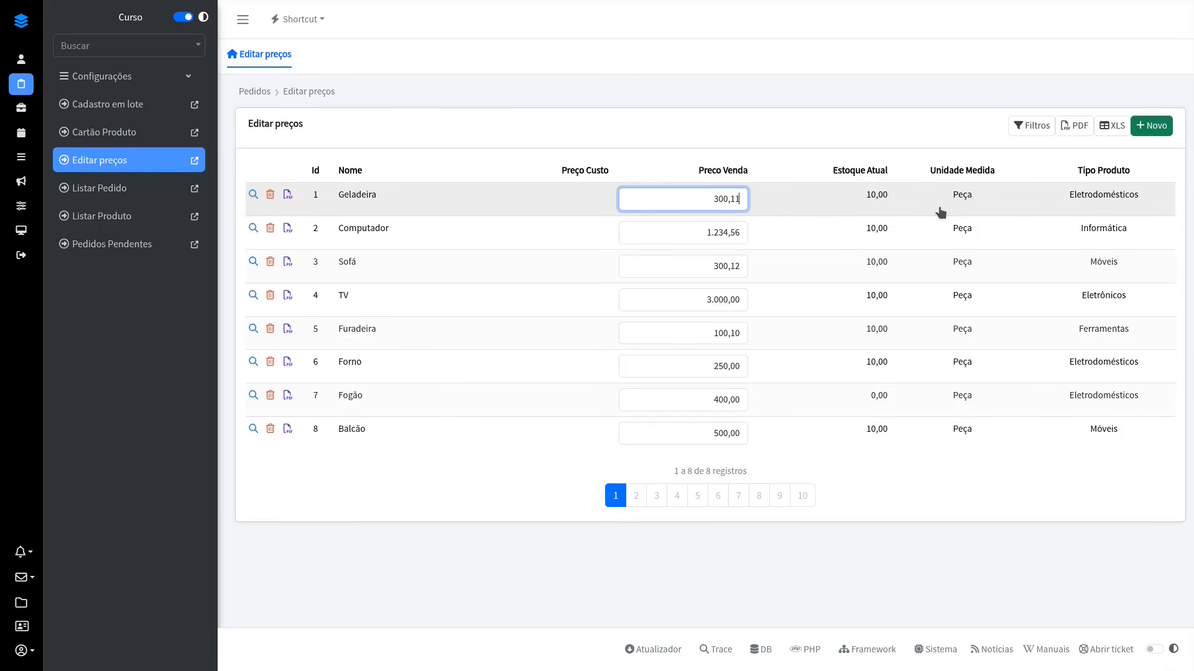
pyautogui.press('Tab')
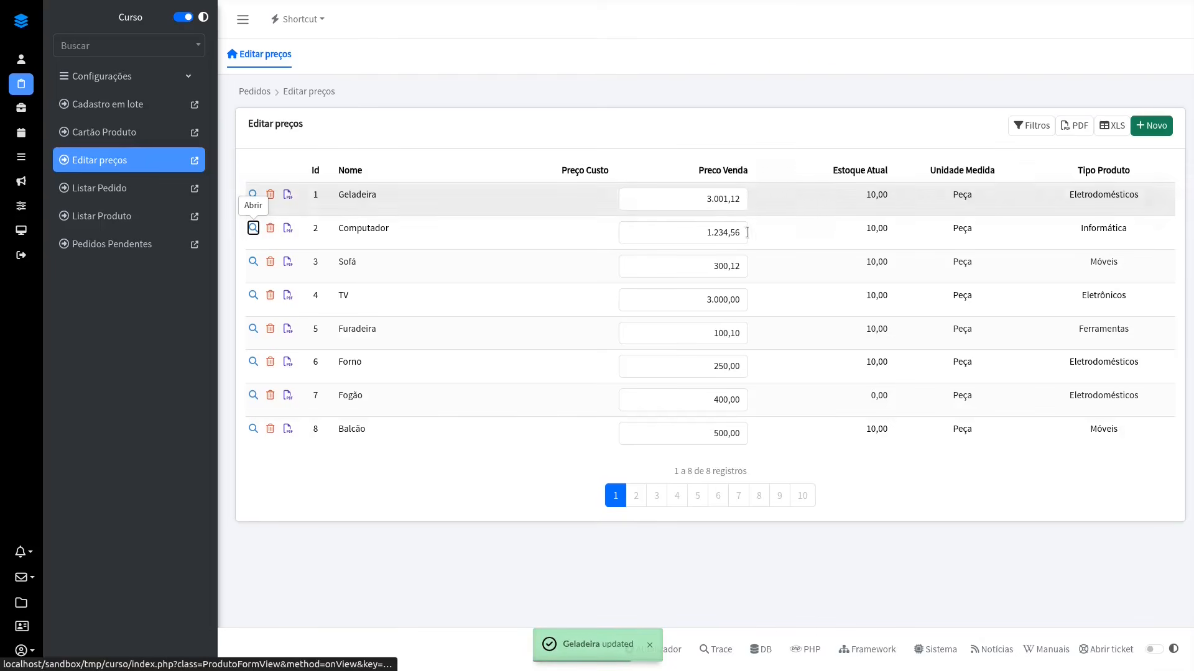
pyautogui.click(746, 239)
pyautogui.click(805, 110)
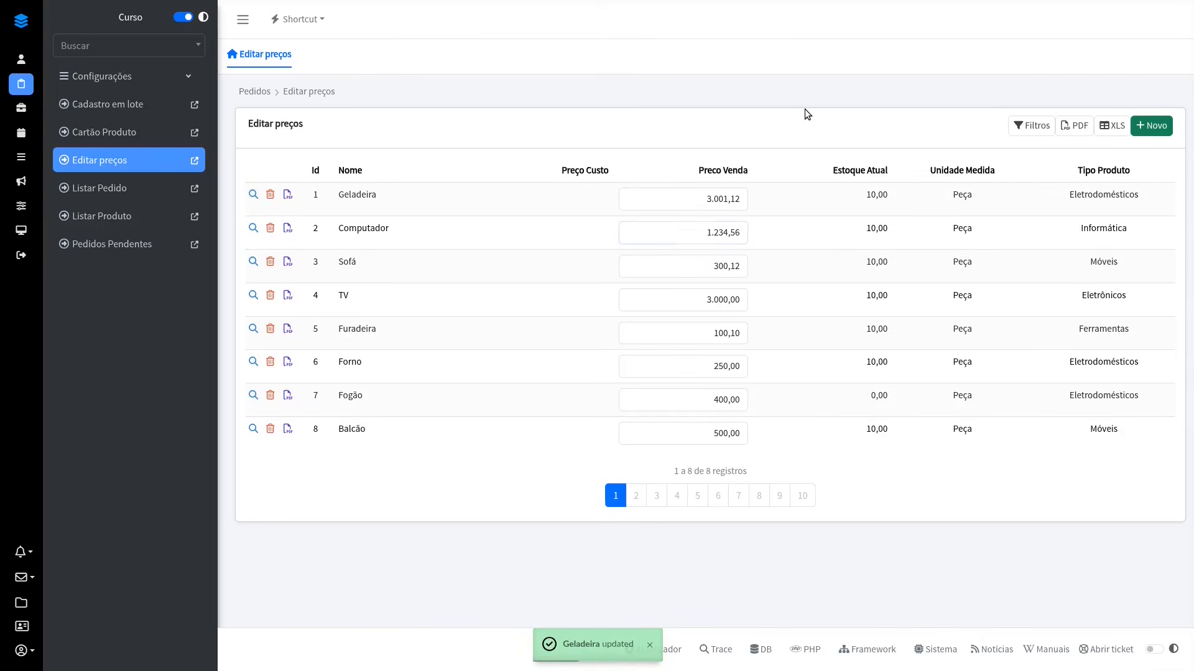
# Step: Set Computador's sale price to 1.234,54 directly in the price list and save it
pyautogui.click(745, 232)
pyautogui.press('BackSpace')
pyautogui.write('4')
pyautogui.press('Tab')
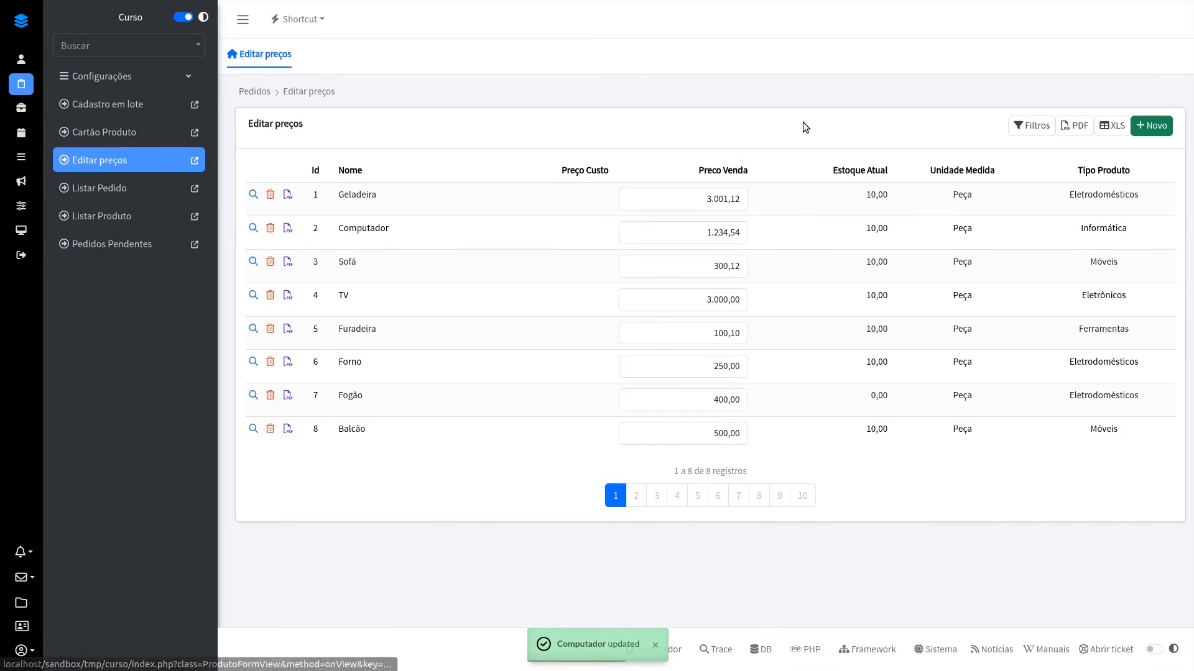
# Step: In the designer, add a Check Action to the ClienteList datagrid and open the code of its onSelectRow method
pyautogui.hotkey('alt', 'Tab')
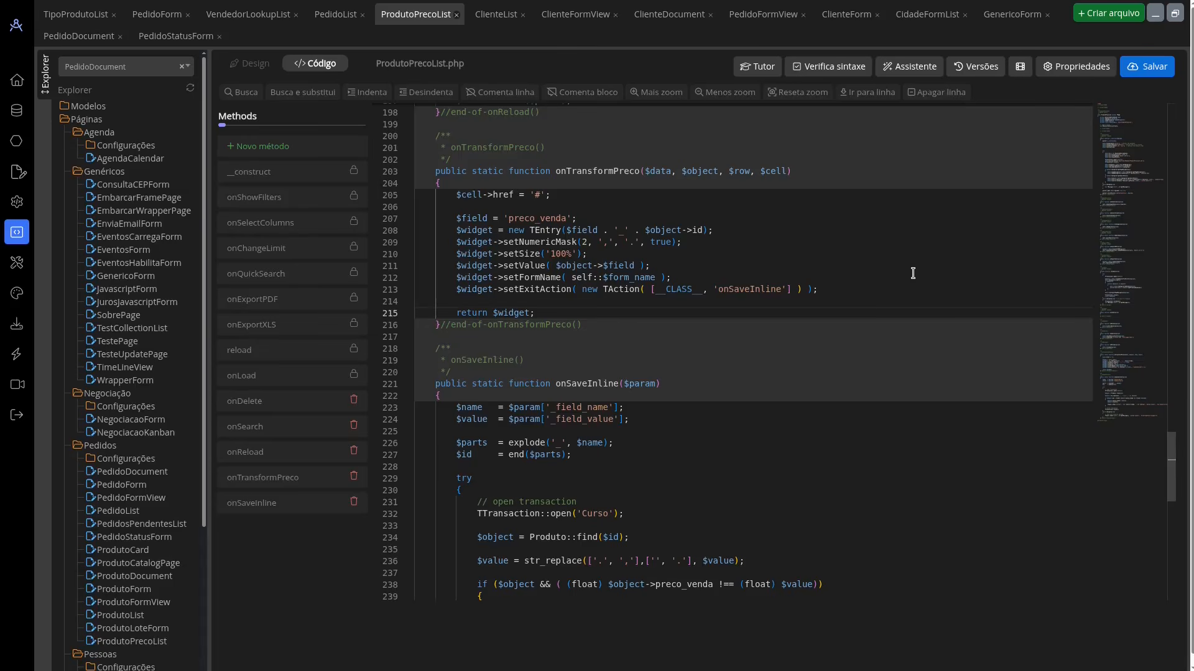
pyautogui.click(495, 15)
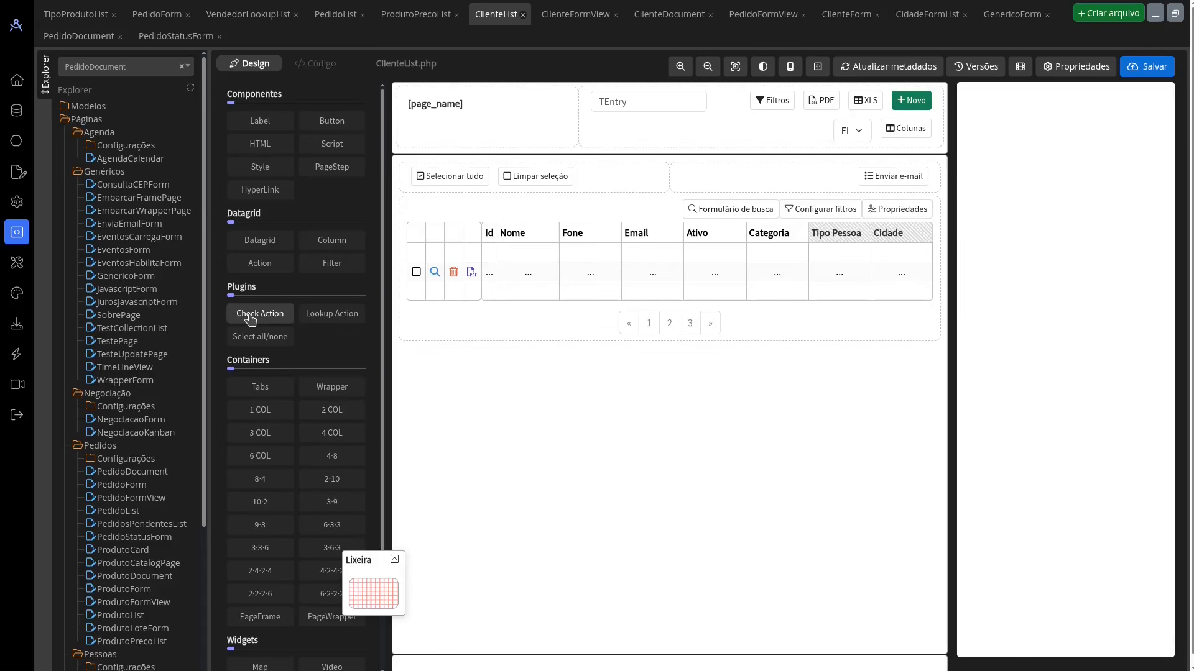
pyautogui.moveTo(247, 318); pyautogui.dragTo(415, 275)
pyautogui.click(414, 274)
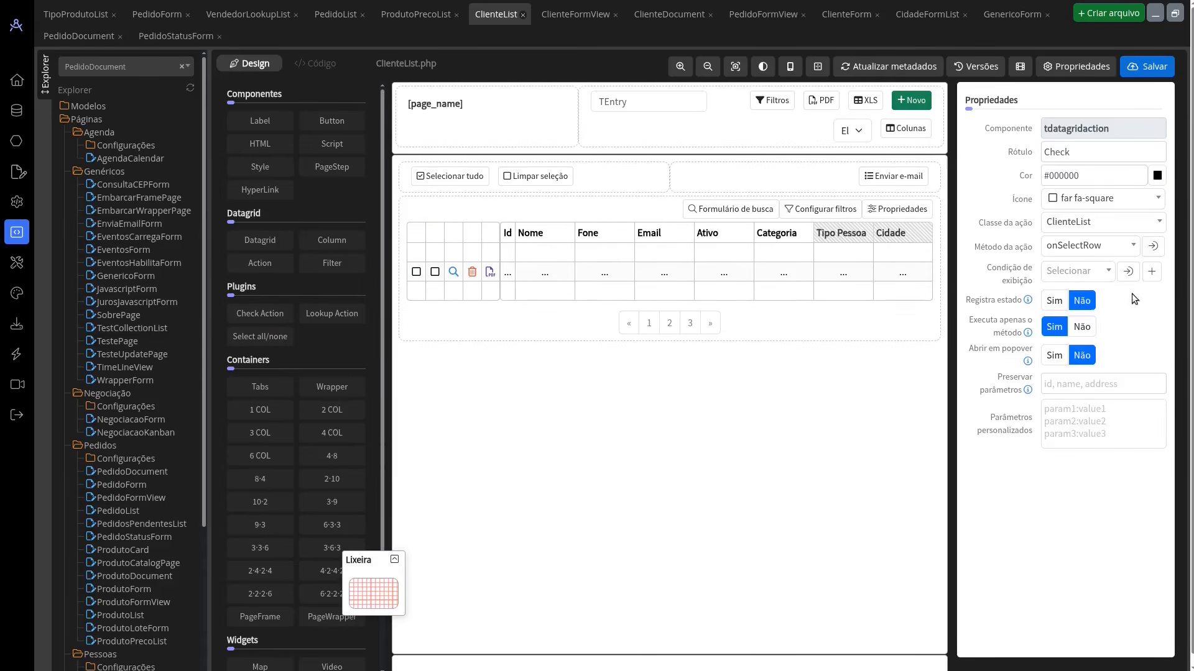
pyautogui.click(1153, 246)
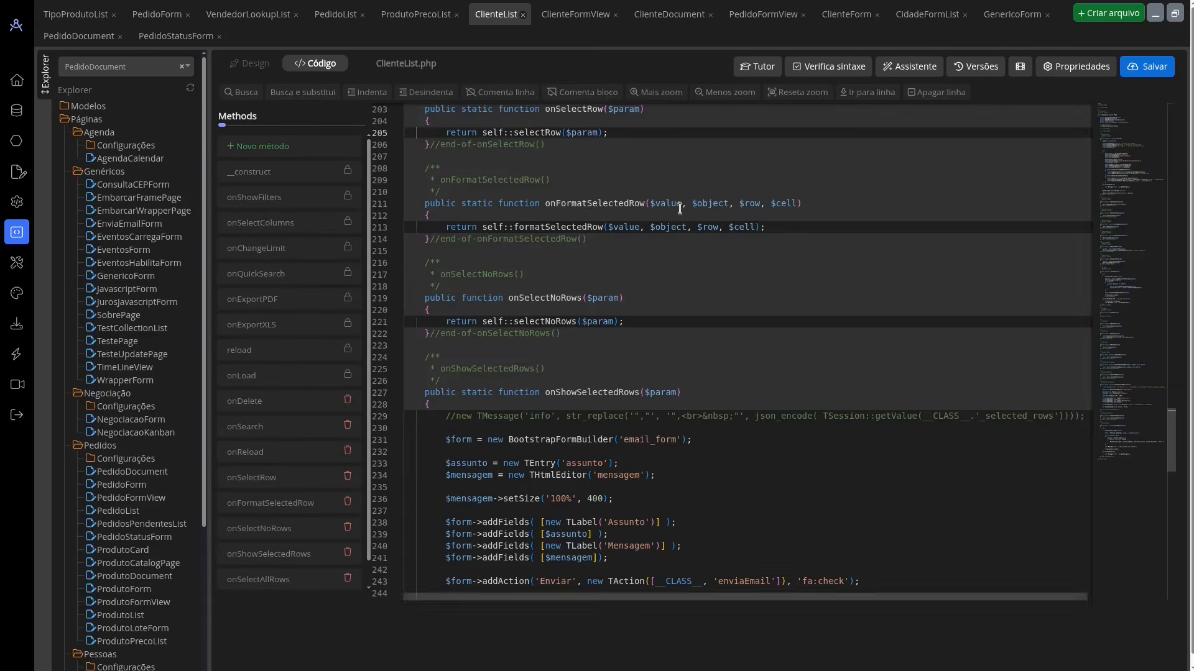
# Step: Back in the ClienteList design, remove the extra check action and add a Select all/none row above the datagrid
pyautogui.click(250, 64)
pyautogui.moveTo(414, 234); pyautogui.dragTo(376, 591)
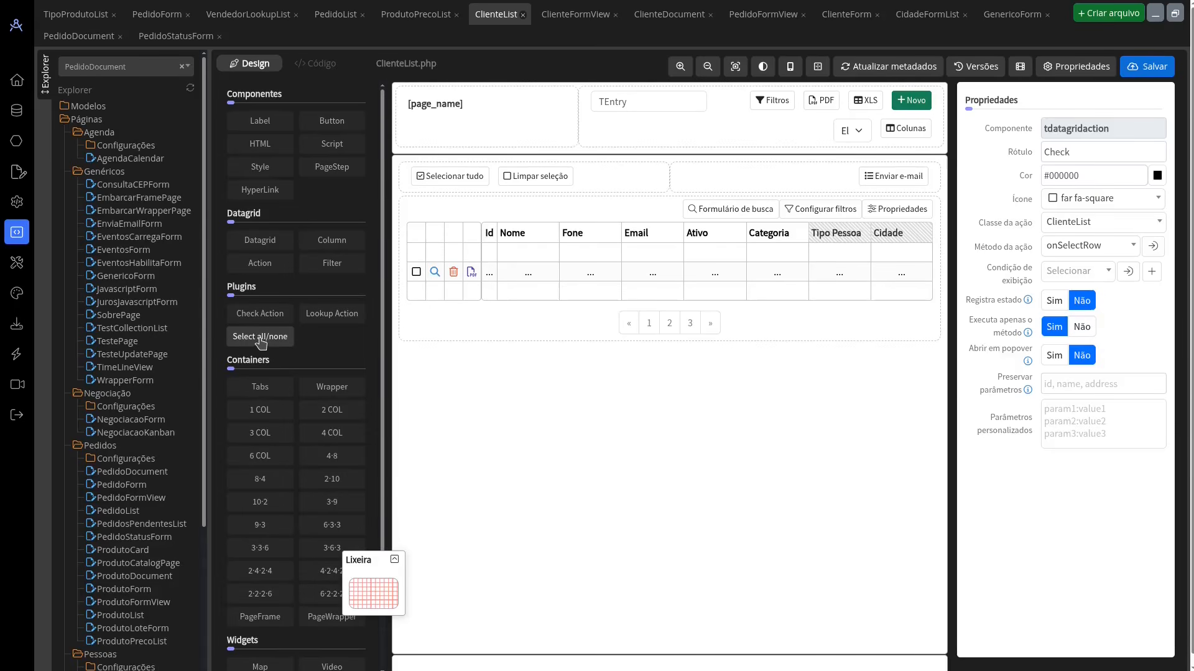
pyautogui.moveTo(250, 341); pyautogui.dragTo(516, 210)
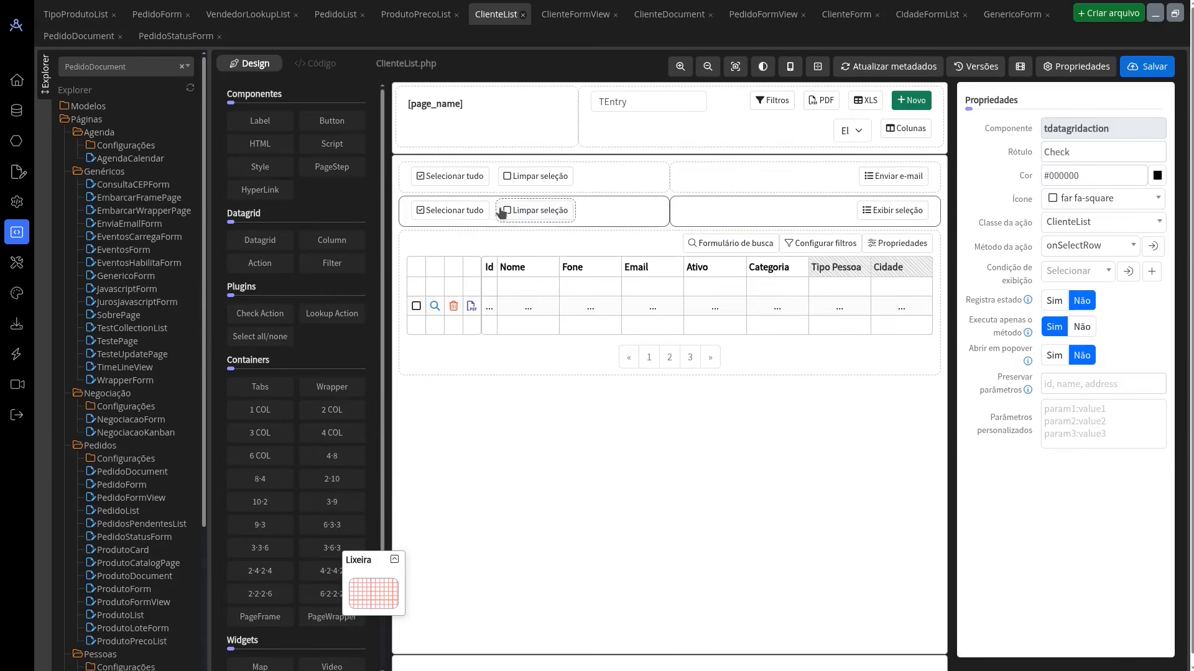
# Step: Remove the extra Select all/none row from the ClienteList design and check the properties of the remaining selection and Enviar e-mail buttons
pyautogui.click(883, 208)
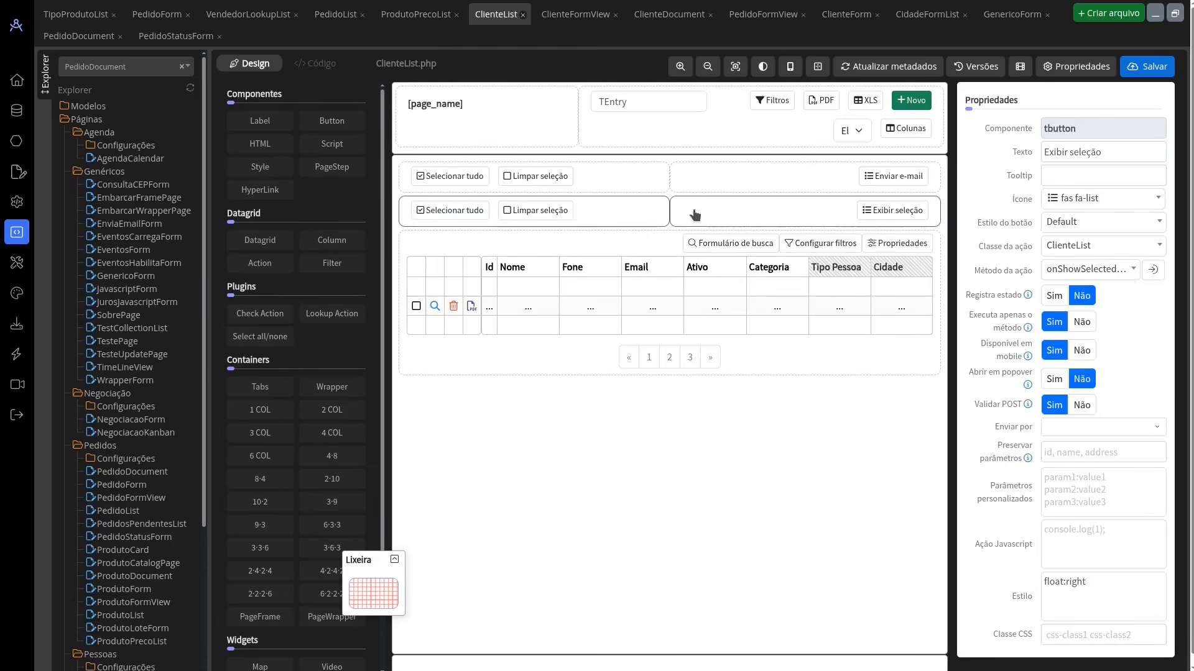
pyautogui.moveTo(623, 269); pyautogui.dragTo(365, 598)
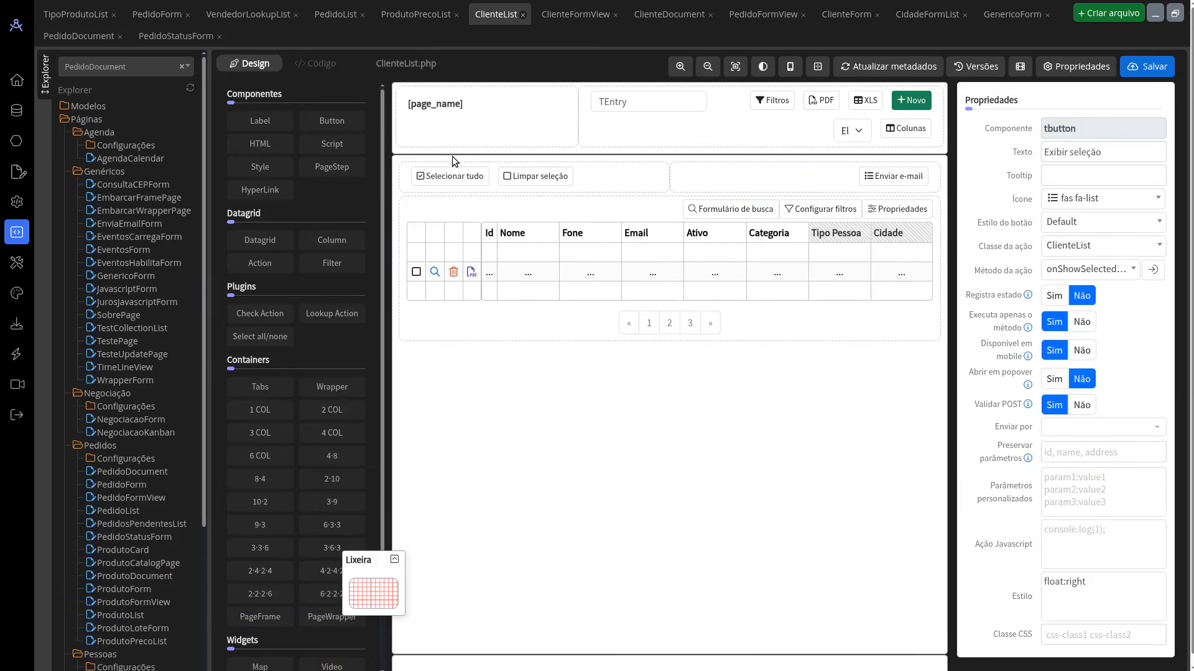
pyautogui.click(452, 174)
pyautogui.click(524, 177)
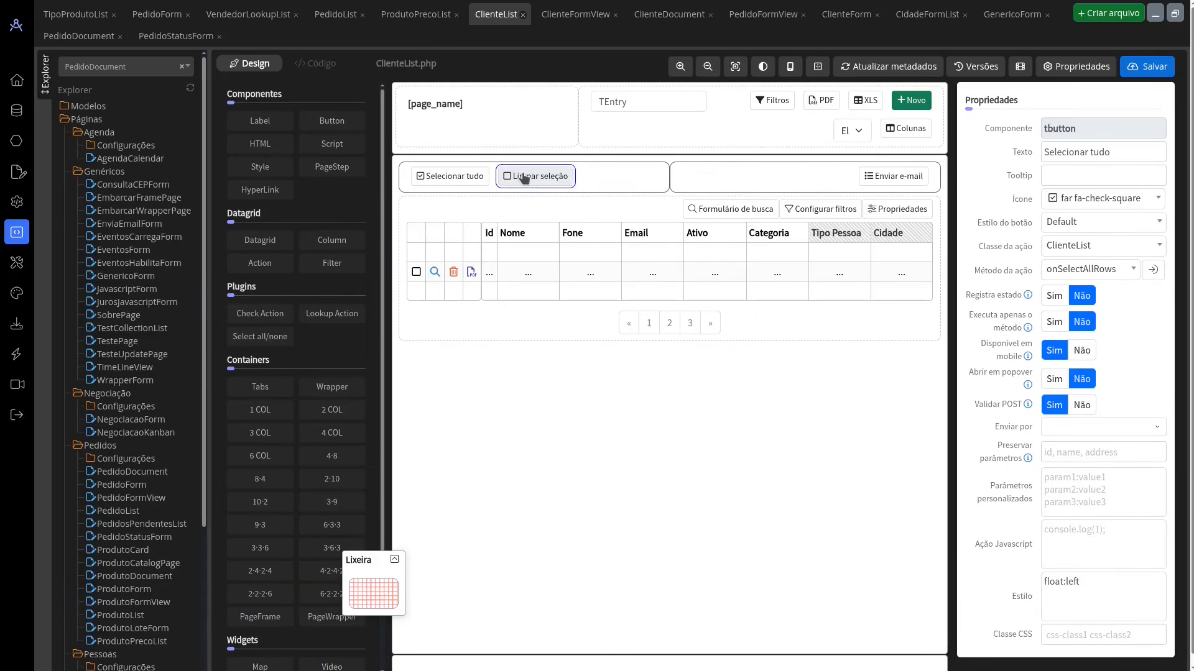
pyautogui.click(895, 179)
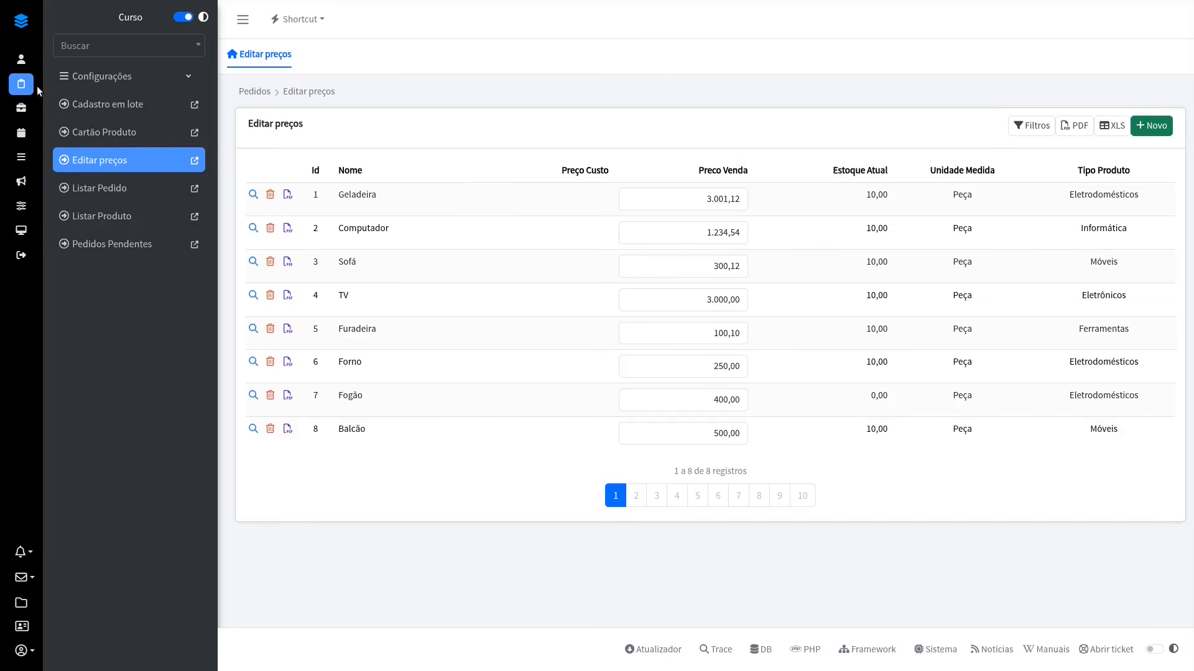
# Step: In the running application, open Listar Cliente and select Cliente 1 and Cliente 2 individually, followed by all rows
pyautogui.click(23, 66)
pyautogui.click(107, 103)
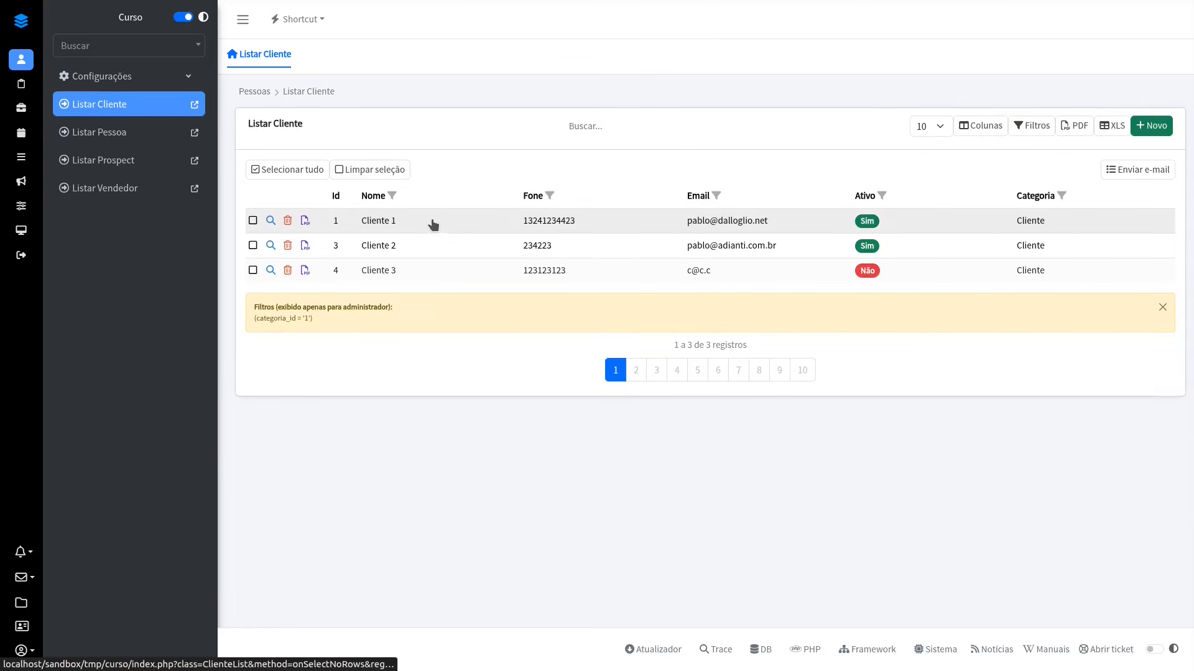
pyautogui.click(455, 221)
pyautogui.click(463, 247)
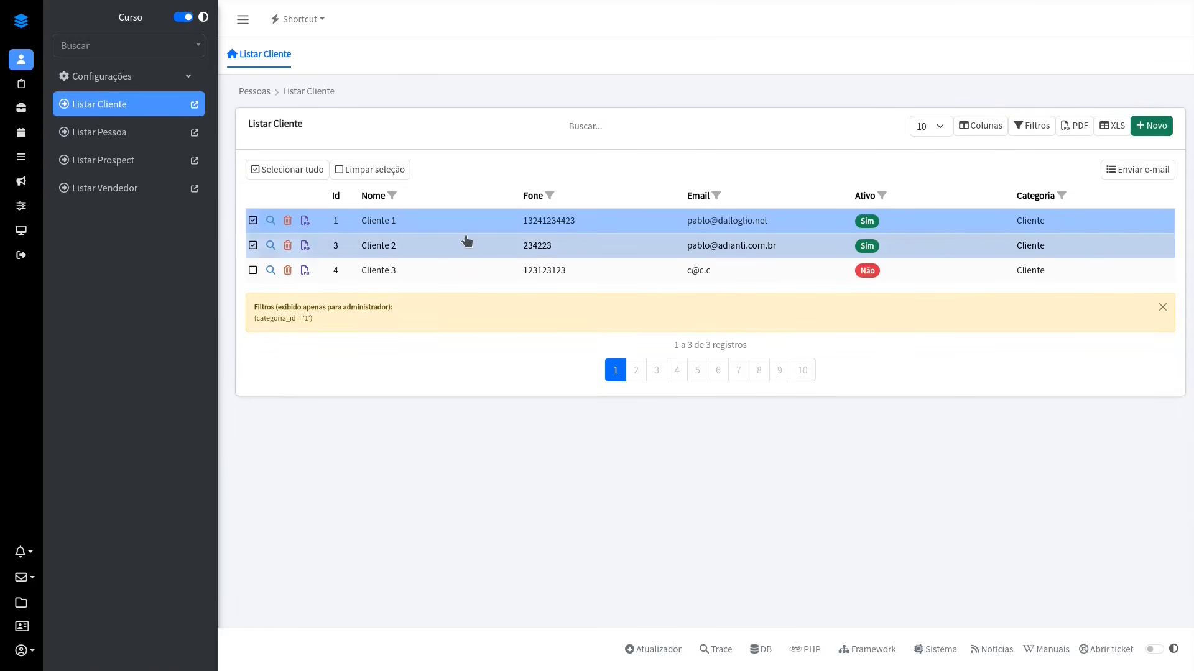
pyautogui.click(315, 175)
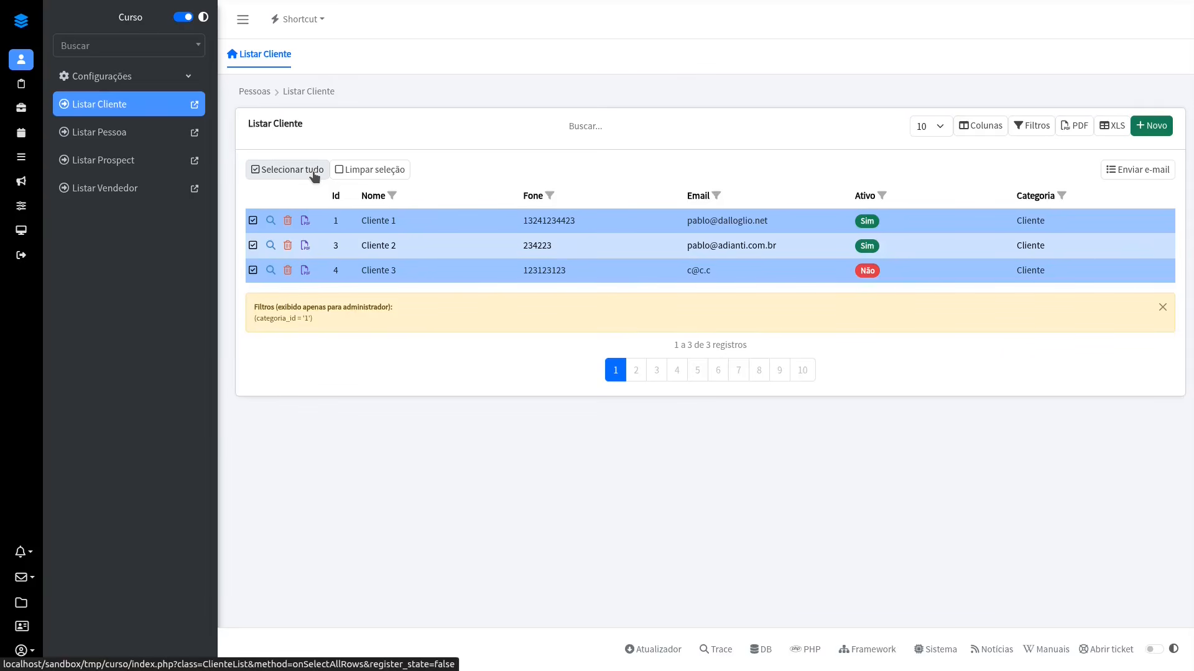
# Step: Clear the selection, view the Enviar e-mail dialog with only Cliente 1 and Cliente 2 selected, and deselect both rows after closing it
pyautogui.click(387, 179)
pyautogui.click(435, 221)
pyautogui.click(622, 246)
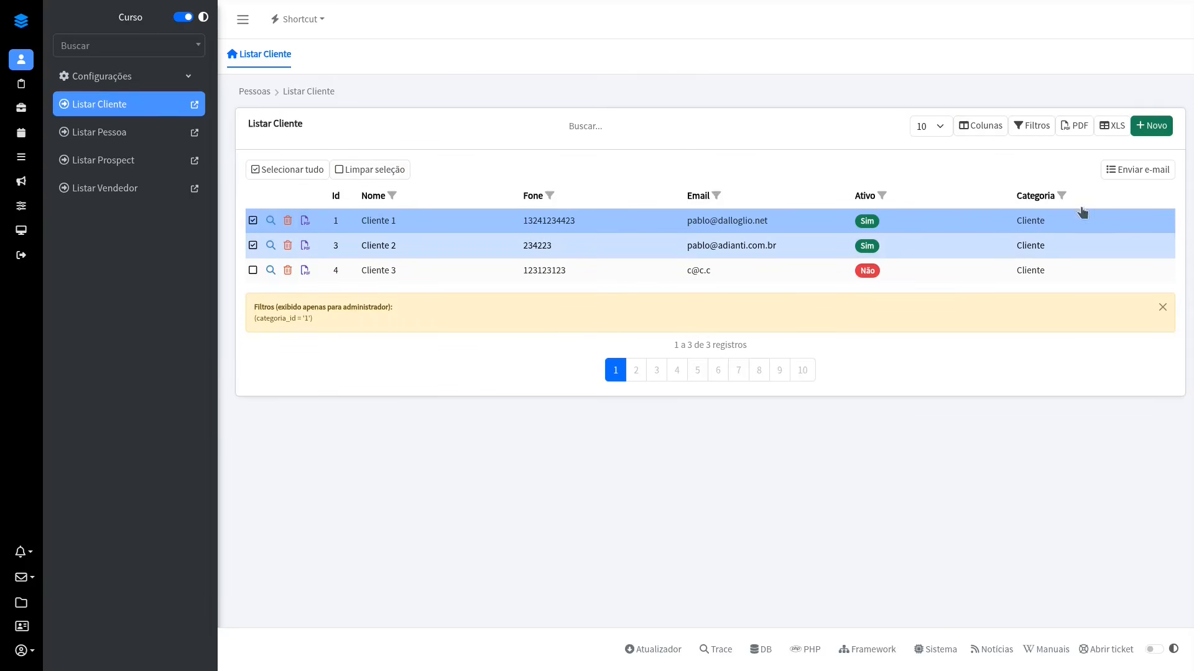
pyautogui.click(1151, 174)
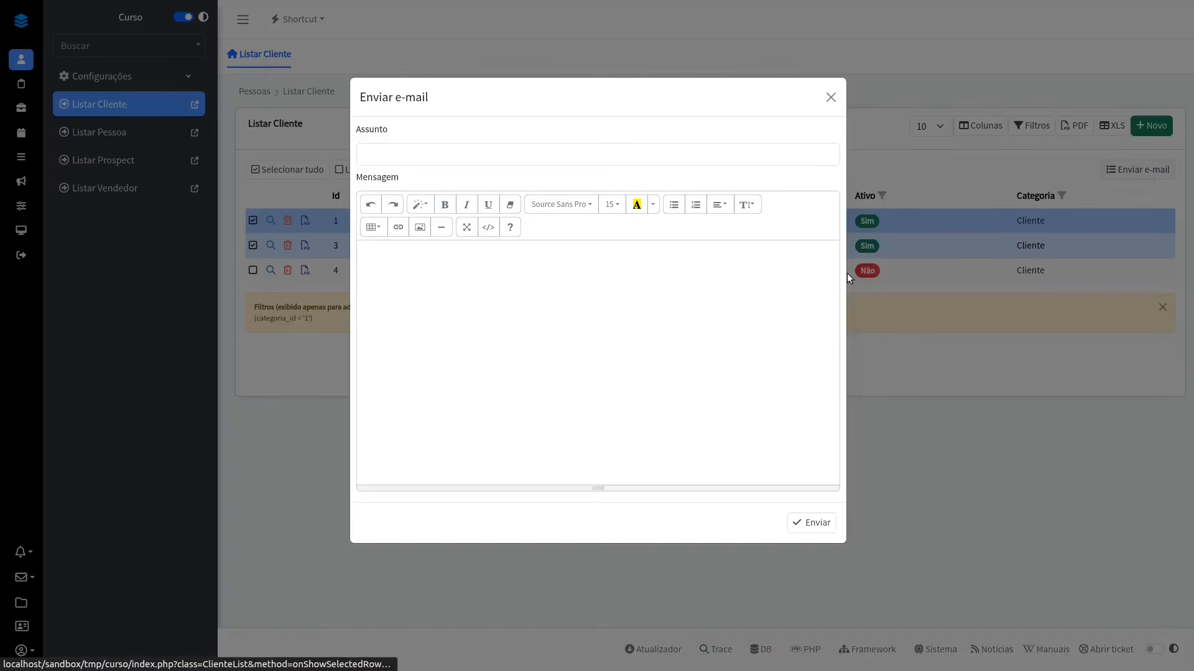
pyautogui.click(831, 98)
pyautogui.click(629, 219)
pyautogui.click(615, 244)
# Step: In the designer, review the code of the Enviar e-mail button's onShowSelectedRows method and return to the ClienteList design
pyautogui.hotkey('alt', 'Tab')
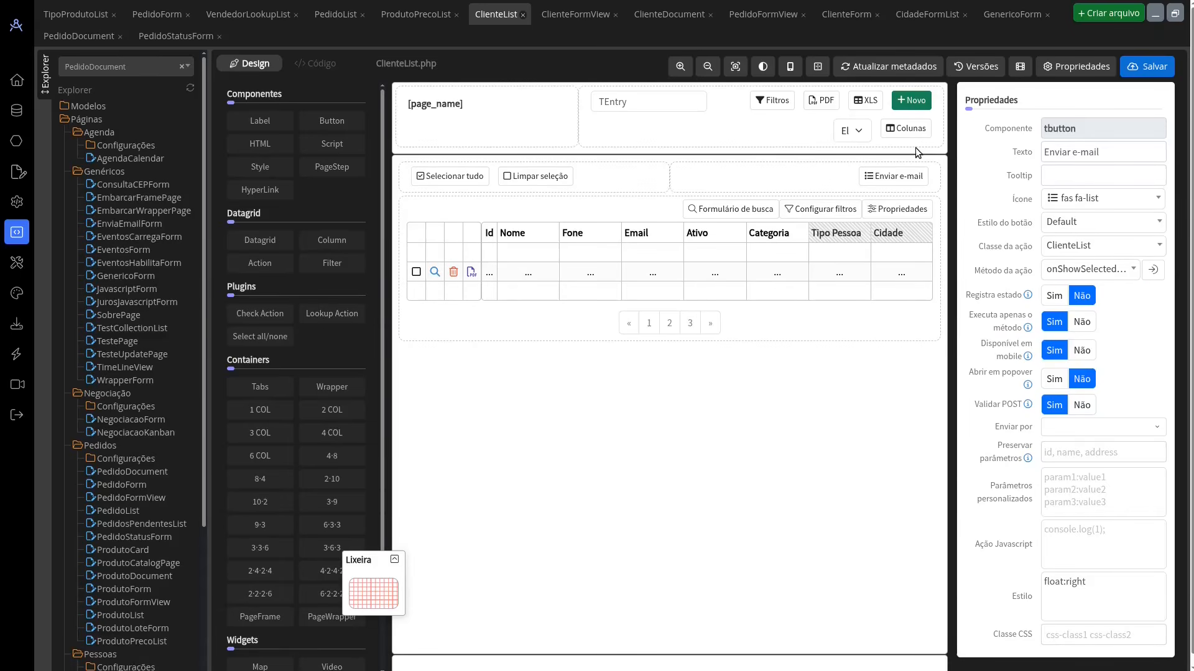
pyautogui.click(911, 176)
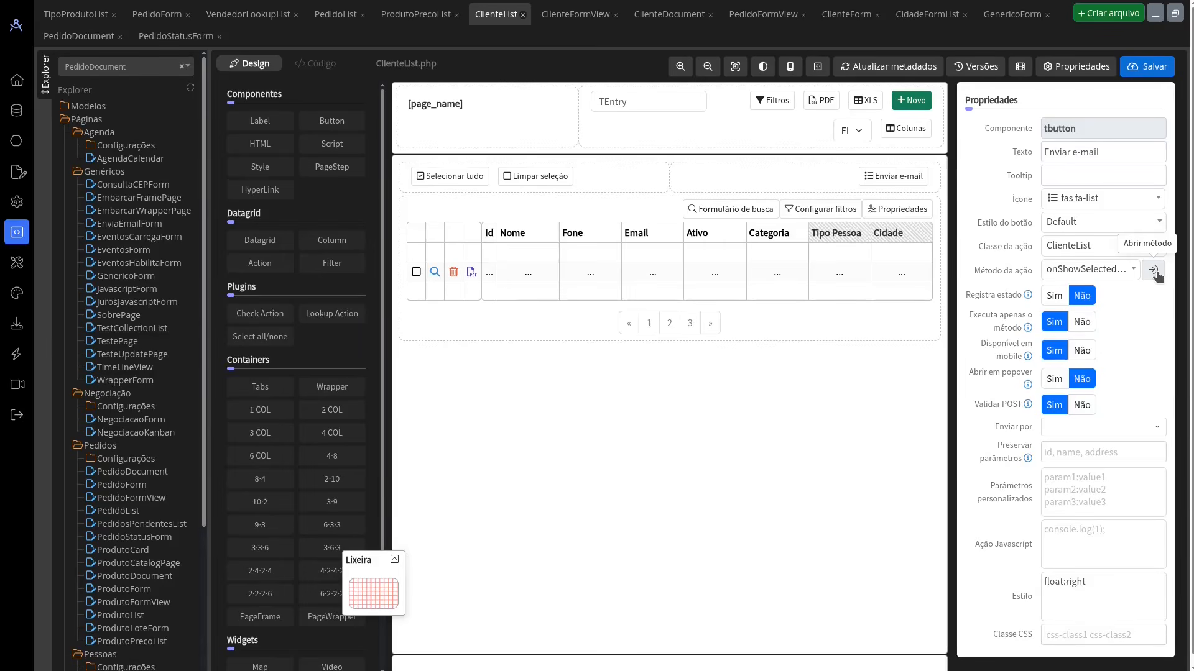
pyautogui.click(1153, 270)
pyautogui.scroll(1, 700, 200)
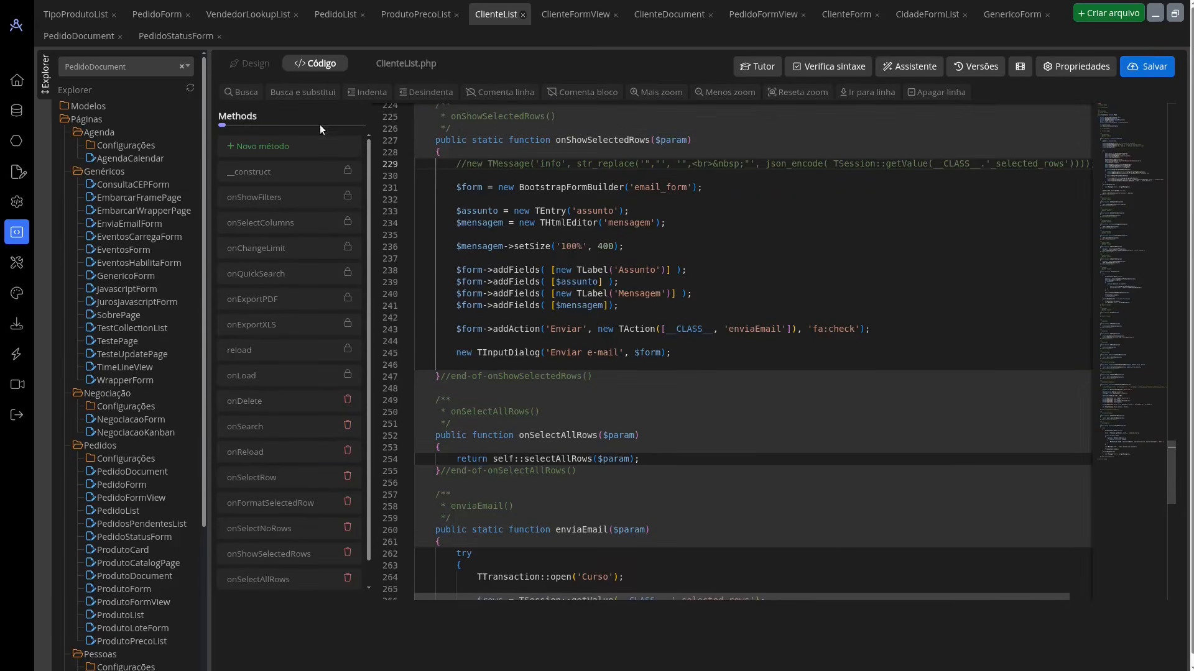
pyautogui.click(251, 64)
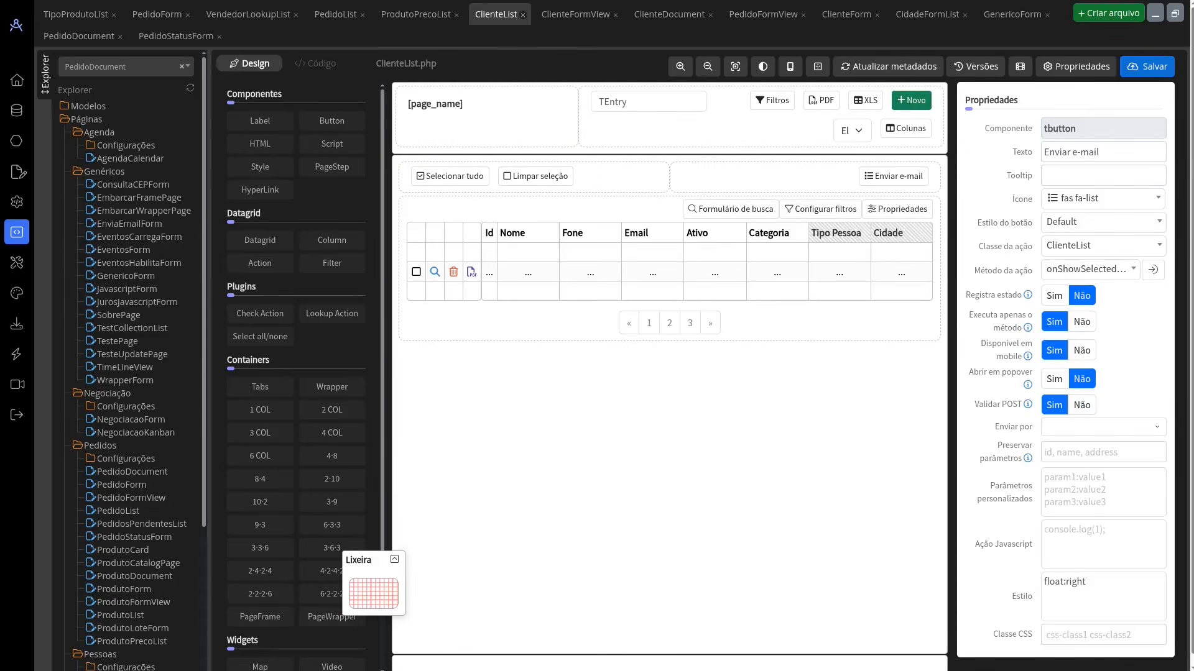
# Step: In ClienteFormView, check the properties of the Últimos pedidos datagrid and the models available for it
pyautogui.click(572, 20)
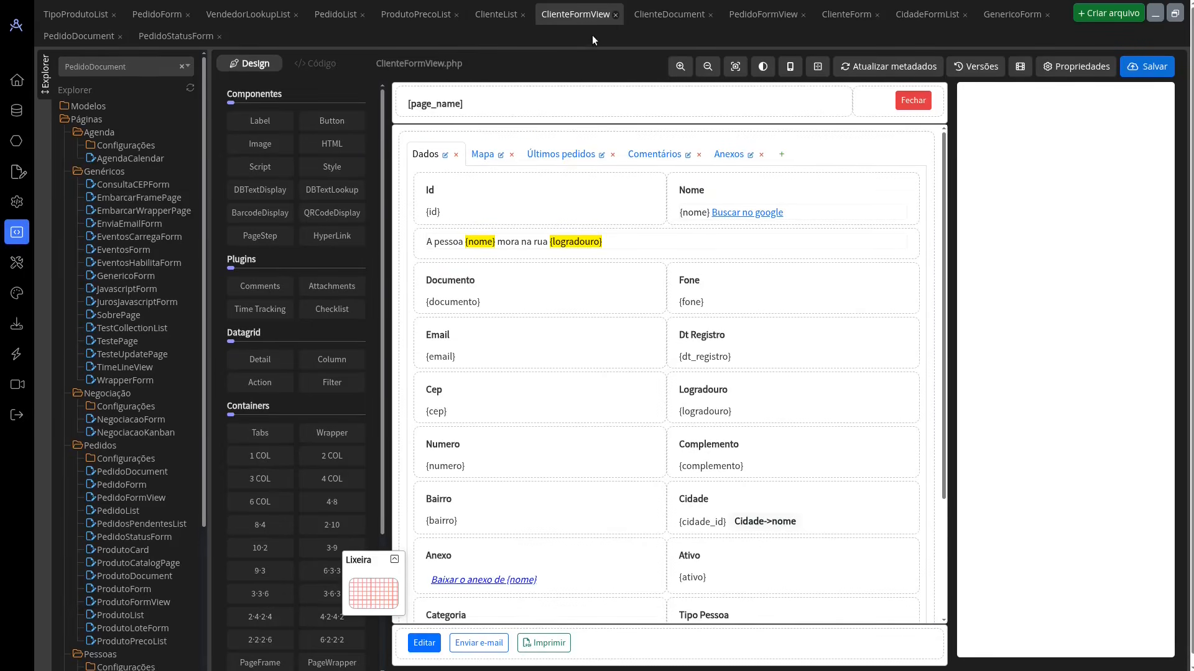
pyautogui.click(550, 162)
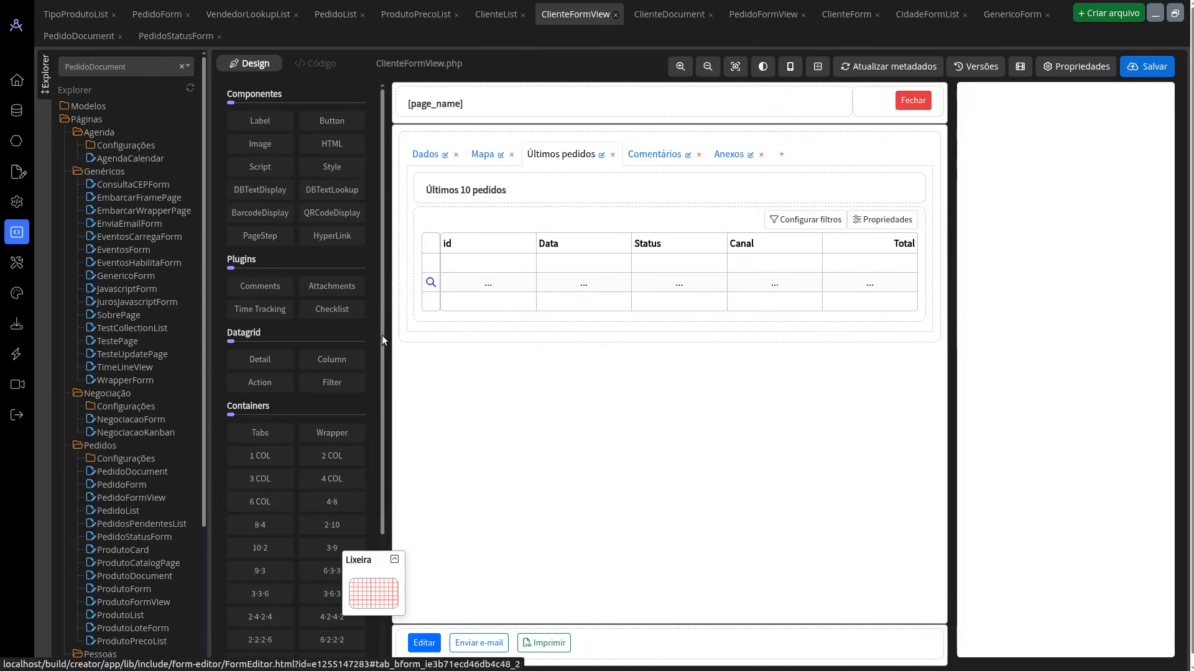
pyautogui.click(877, 220)
pyautogui.click(1100, 151)
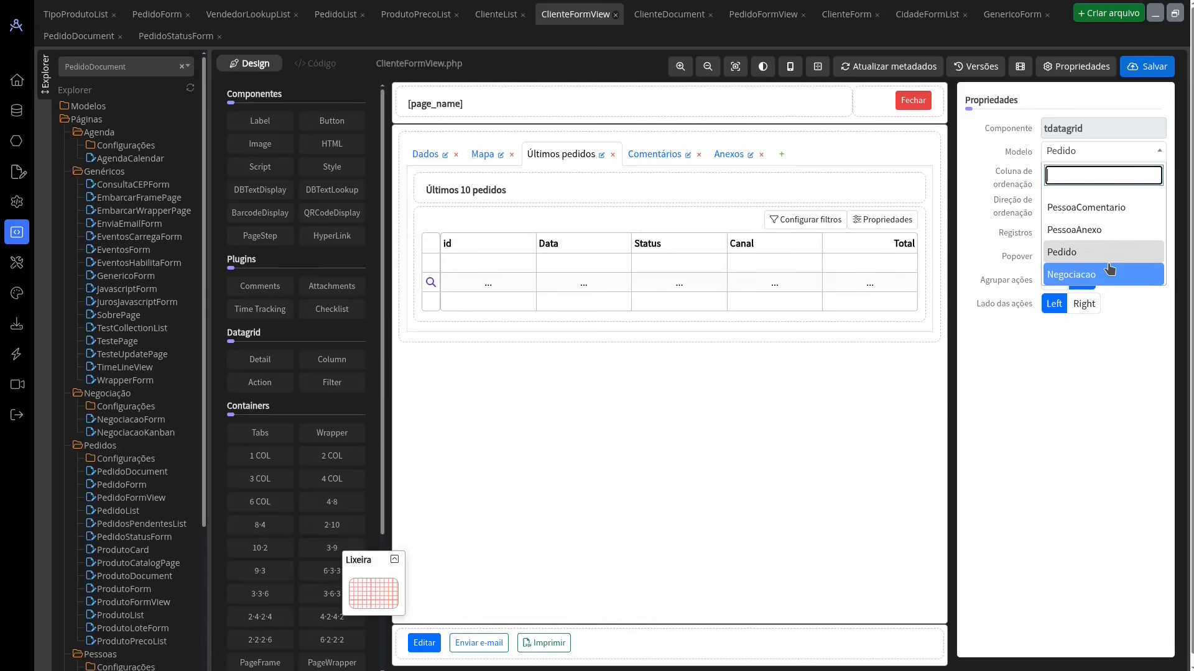
pyautogui.click(972, 456)
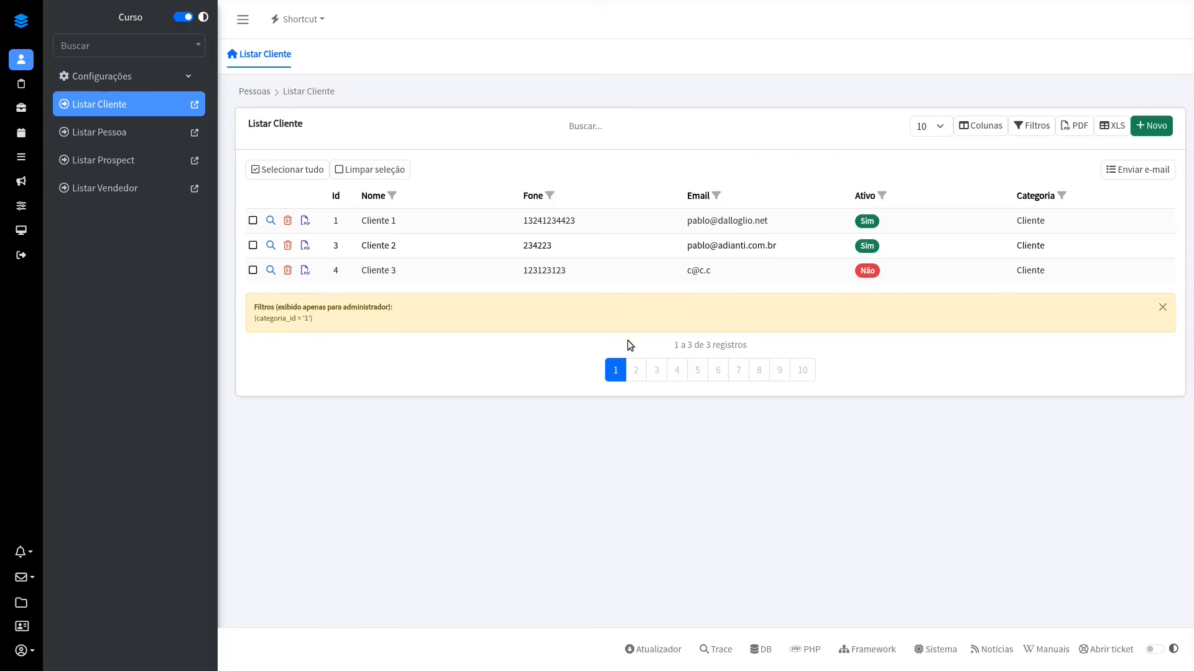
# Step: In the running application, view the most recent order and its edit form from Cliente 1's Últimos pedidos, and close all the forms
pyautogui.click(270, 221)
pyautogui.click(851, 61)
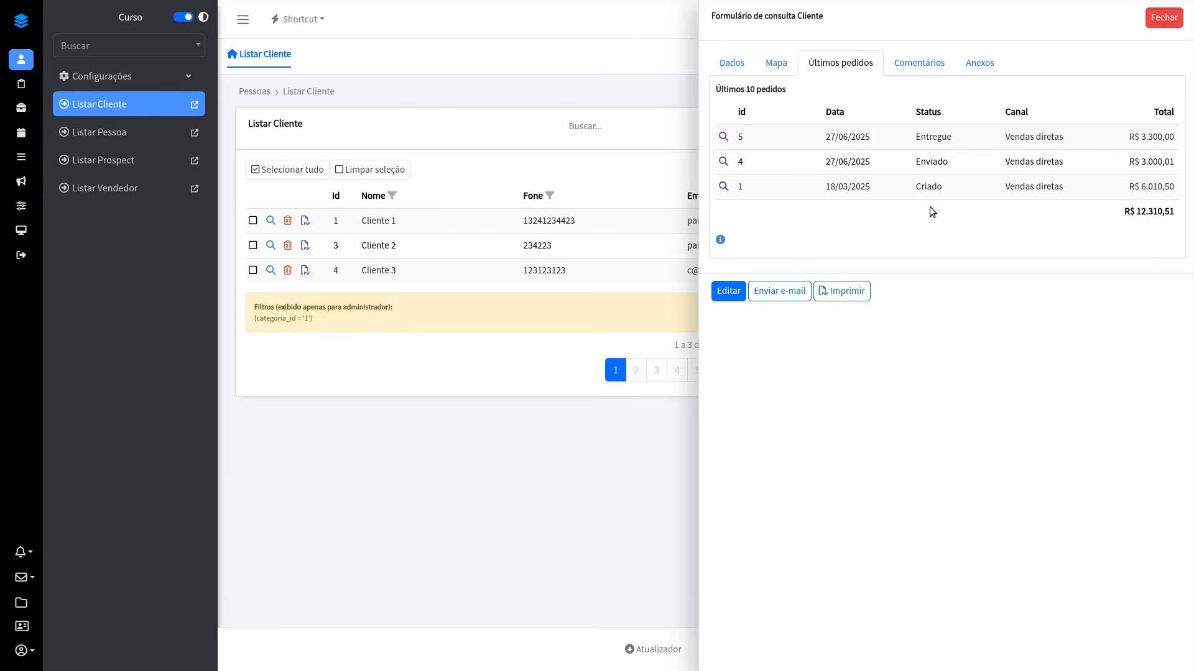
pyautogui.click(812, 138)
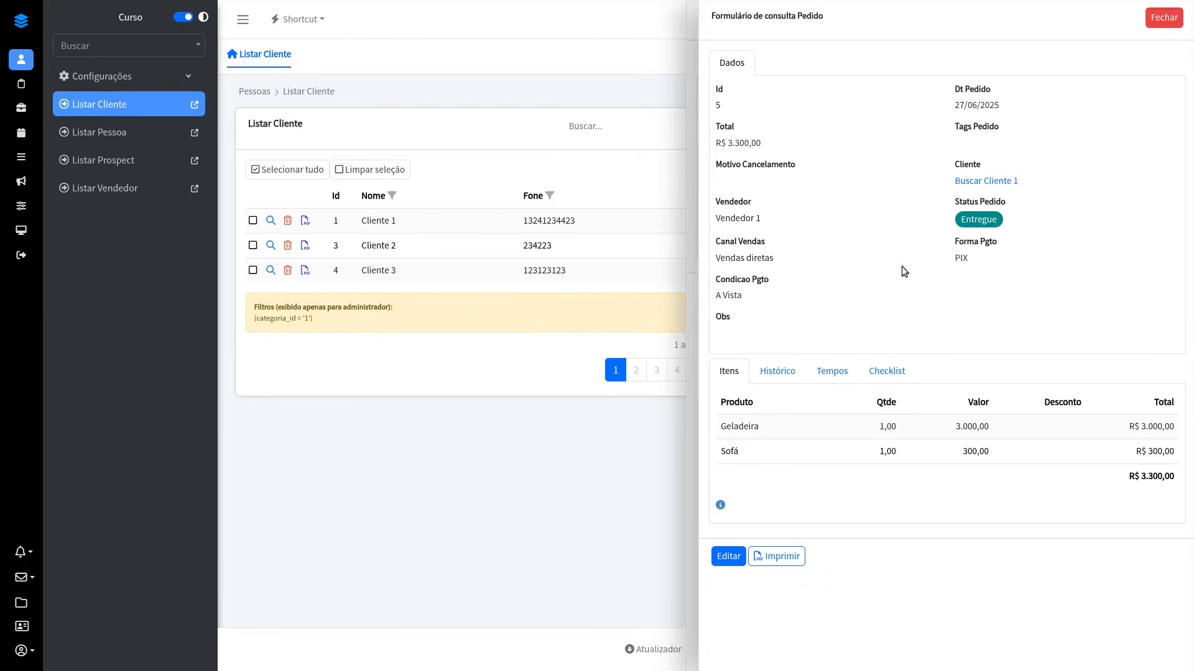
pyautogui.click(731, 555)
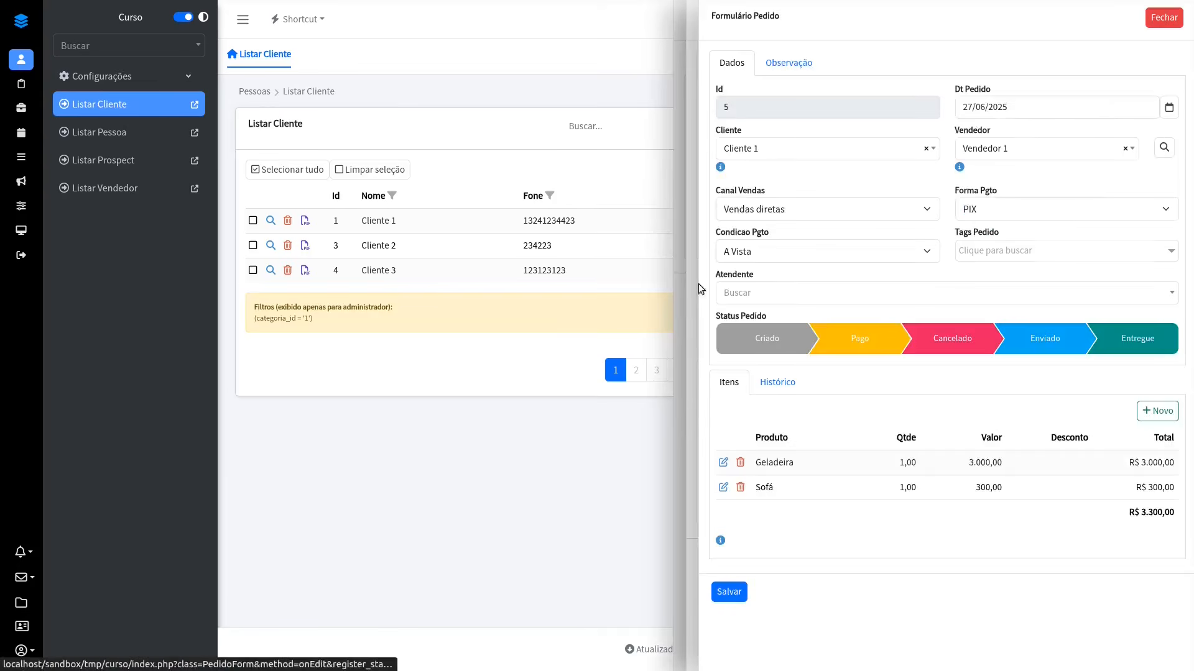
pyautogui.click(1162, 19)
pyautogui.click(1162, 19)
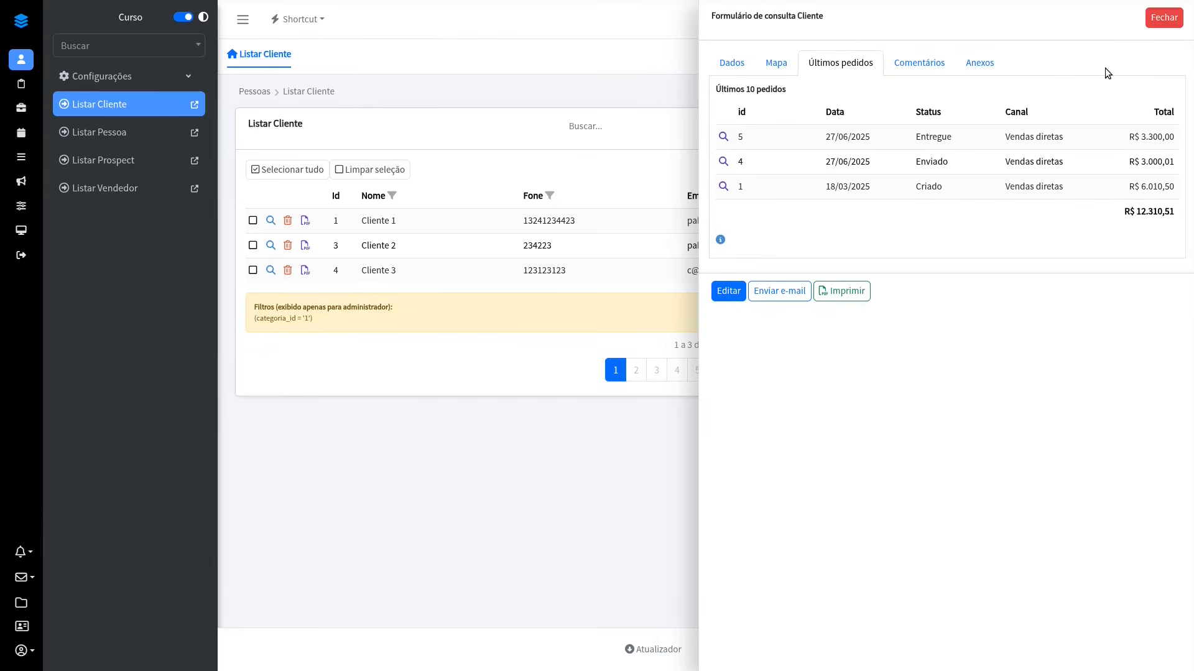
pyautogui.click(1166, 18)
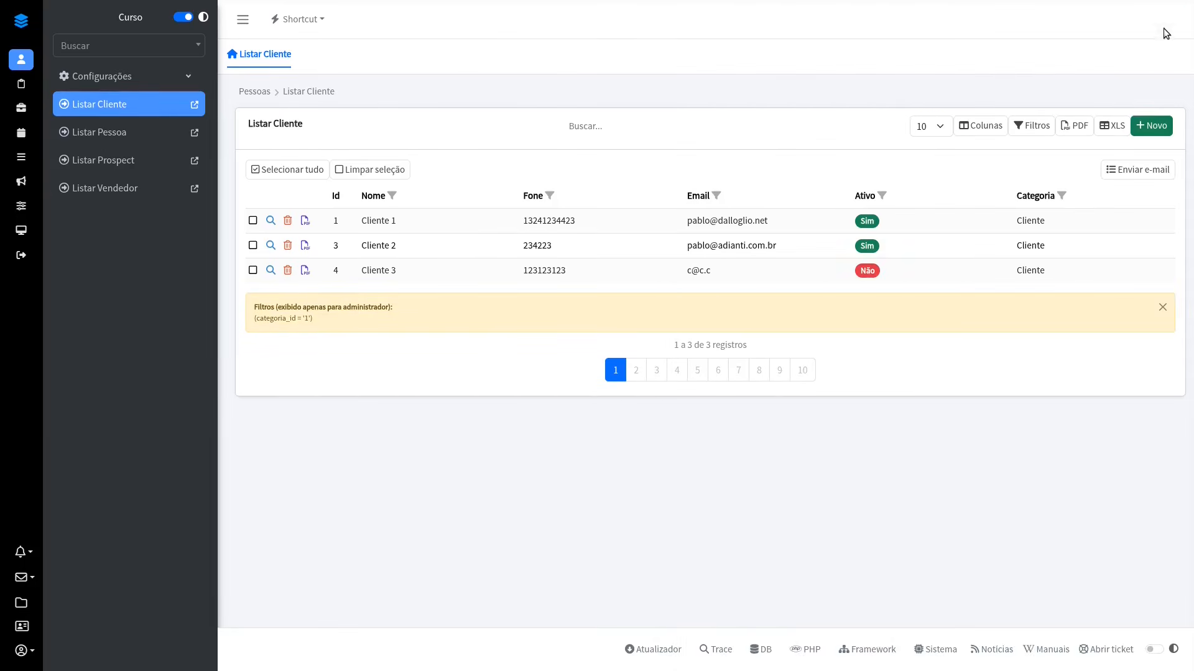
# Step: In the designer, open ClienteDocument and check the properties of the Últimos 10 pedidos datagrid
pyautogui.hotkey('alt', 'Tab')
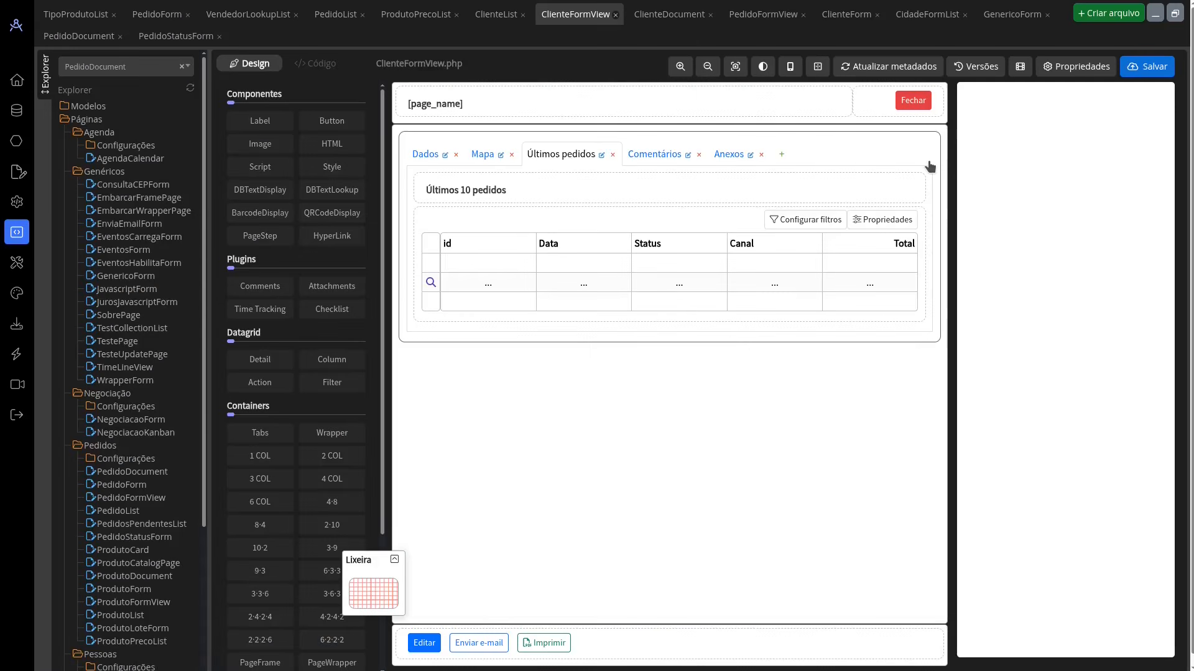
pyautogui.click(646, 14)
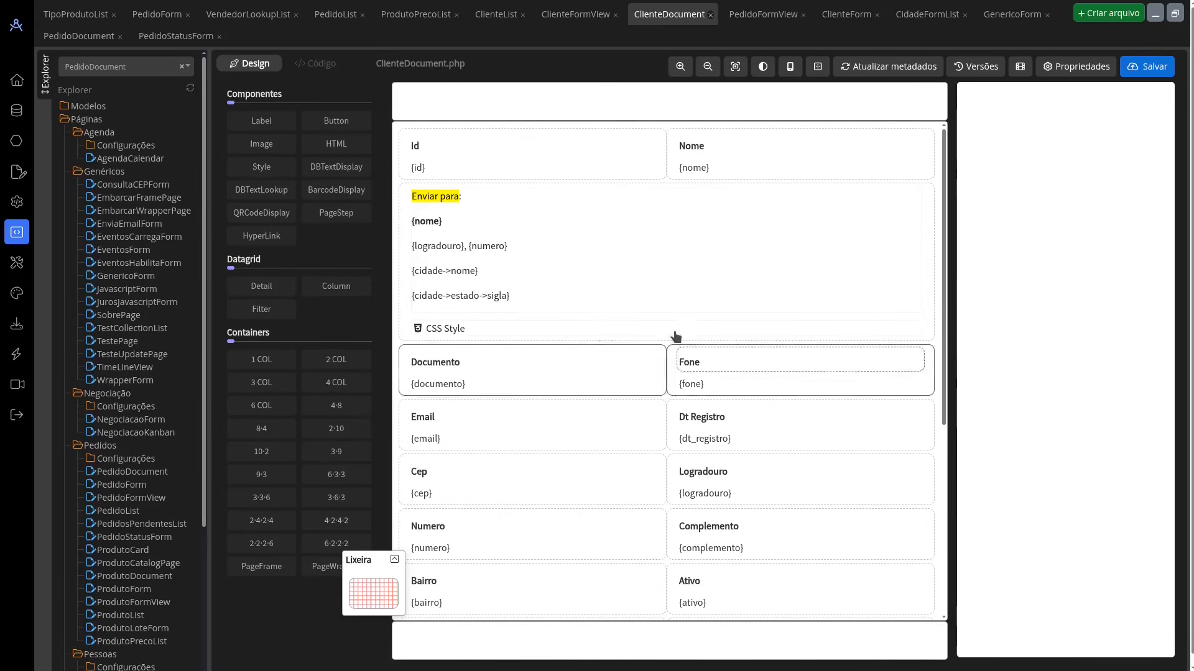
pyautogui.scroll(-5, 828, 277)
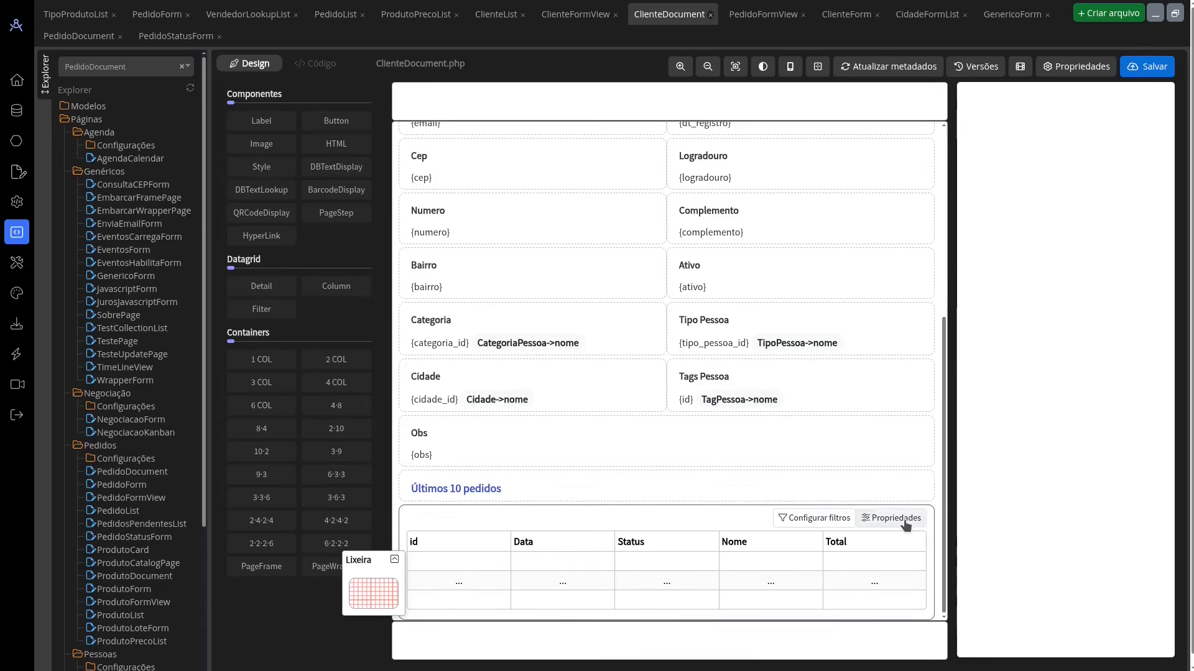
pyautogui.click(1088, 157)
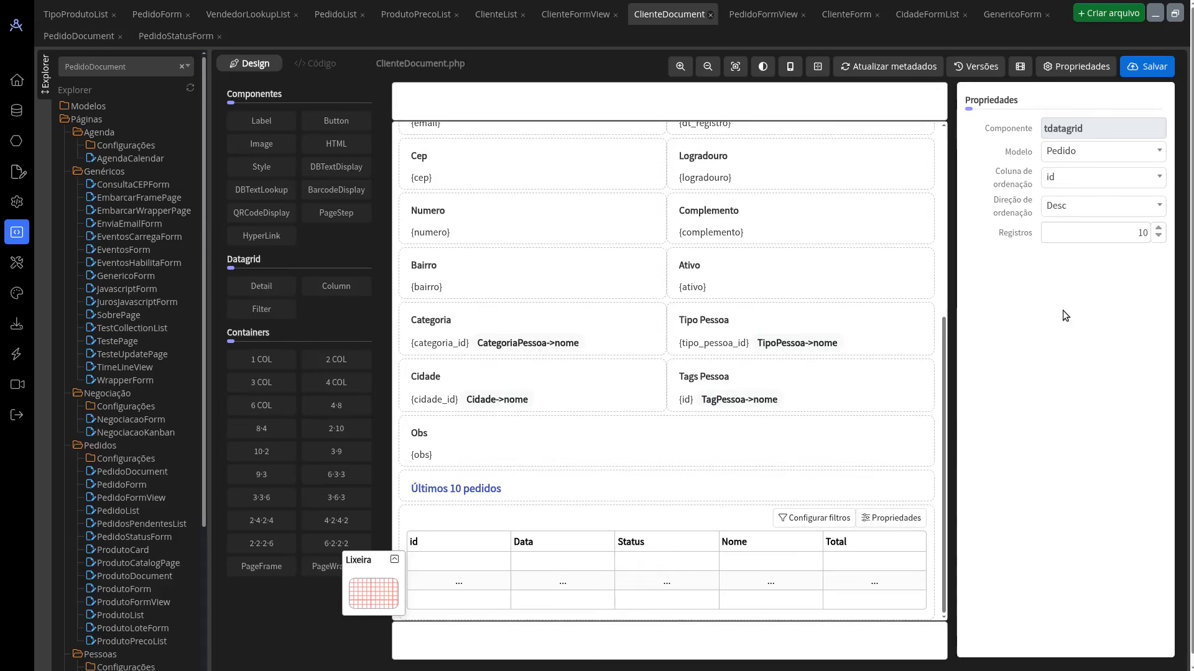
# Step: In the running application, open Listar Pedido, examine the printed document of the first listed order, and close its forms
pyautogui.hotkey('ctrl', 'Tab')
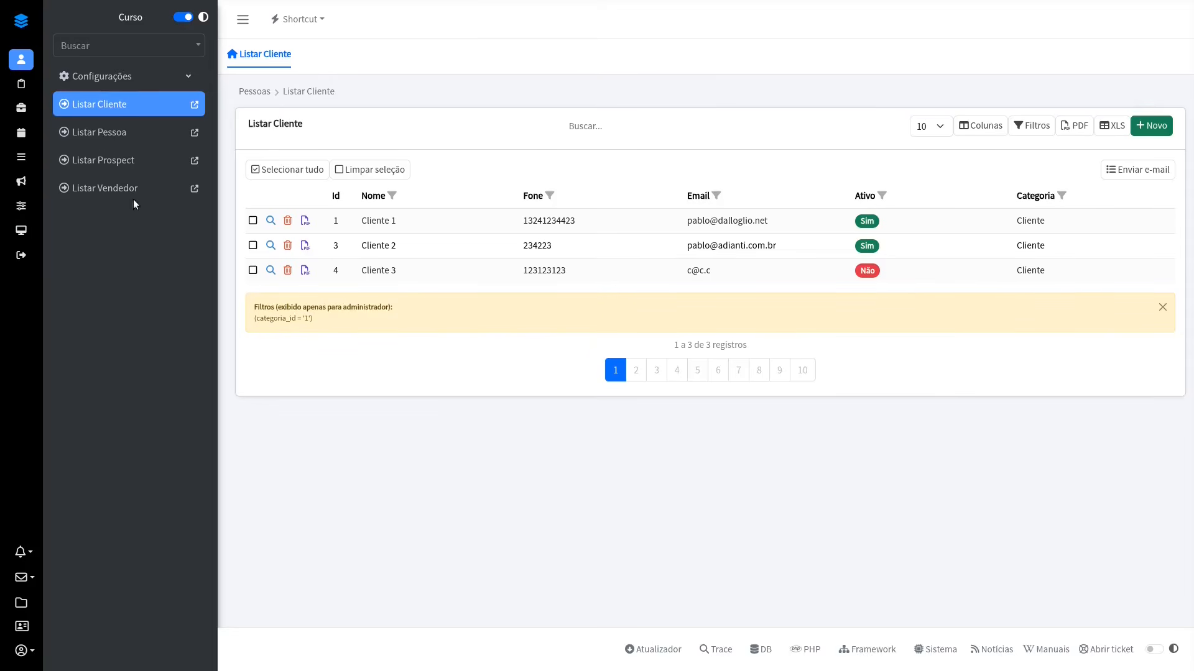
pyautogui.click(21, 83)
pyautogui.click(123, 186)
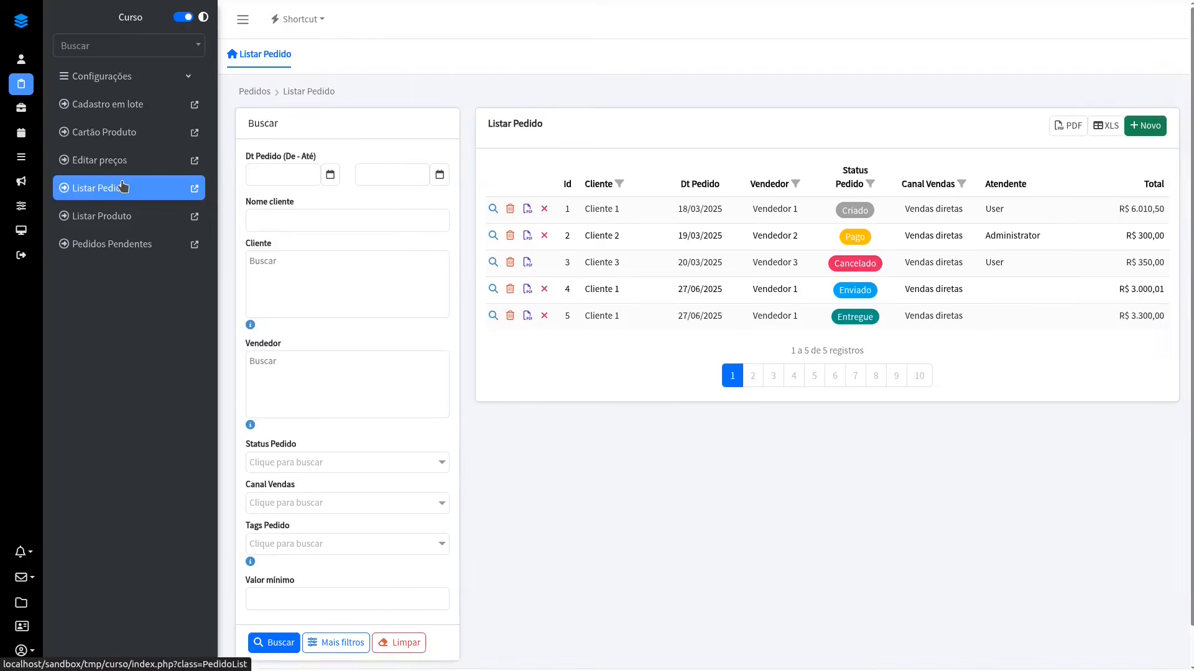
pyautogui.click(493, 209)
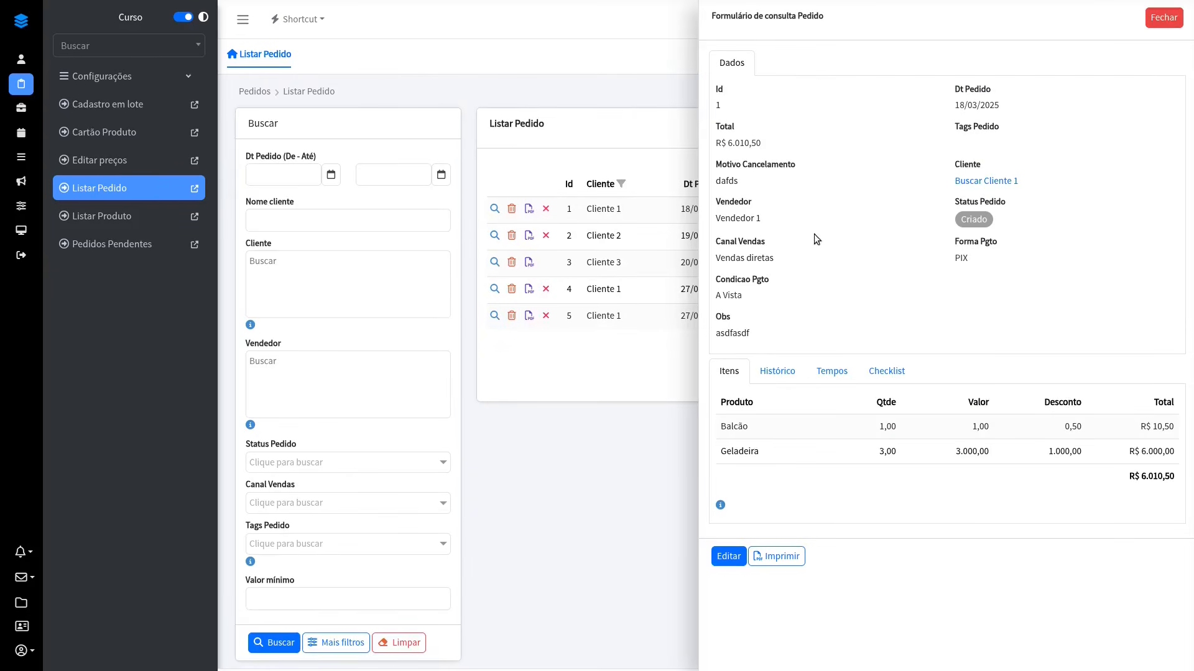
pyautogui.click(777, 556)
pyautogui.scroll(-4, 677, 366)
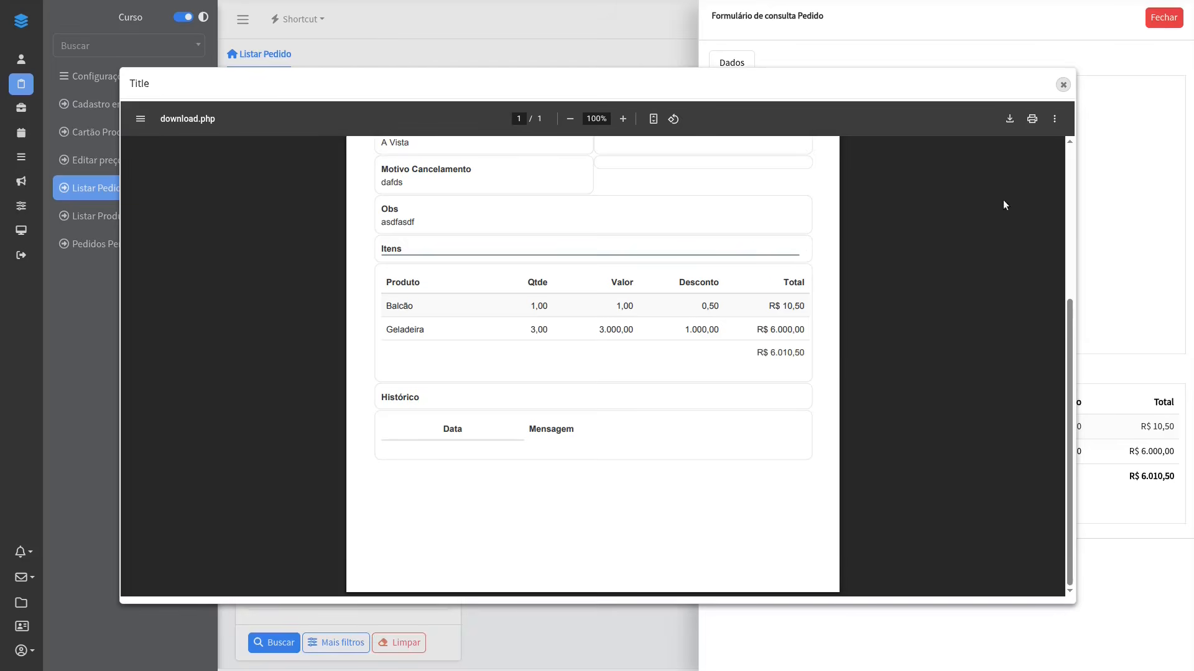
pyautogui.click(1075, 84)
pyautogui.click(1163, 17)
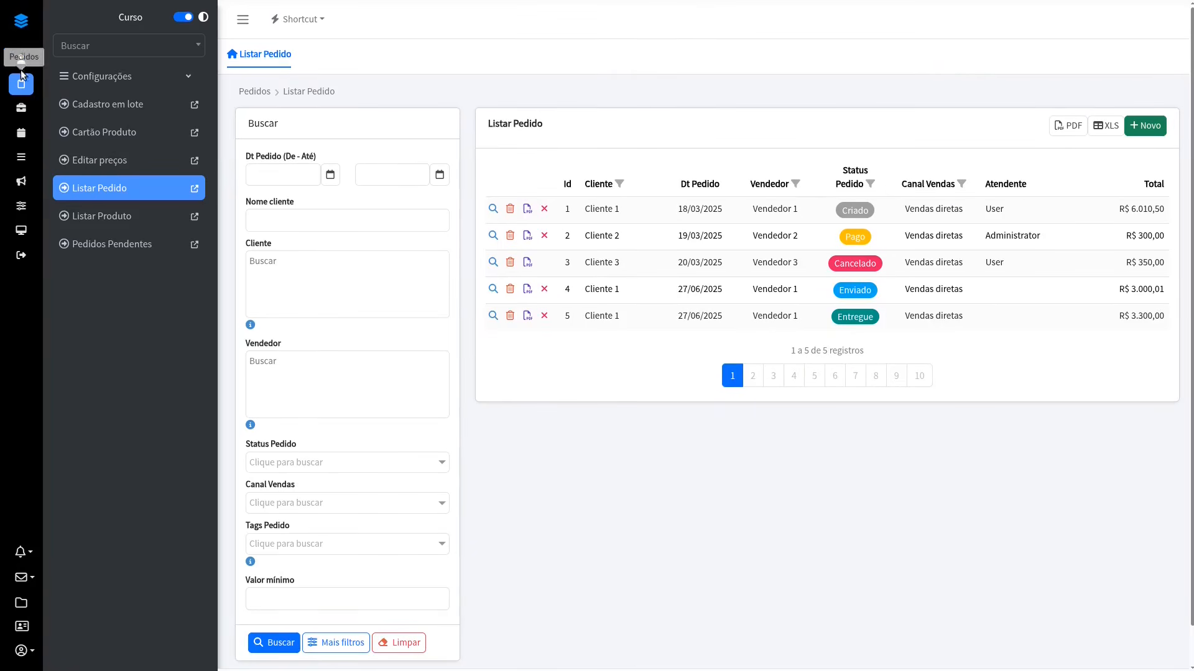
# Step: From Listar Cliente, open Cliente 1's record, print its document, and examine the Últimos 10 pedidos section
pyautogui.click(19, 65)
pyautogui.click(93, 106)
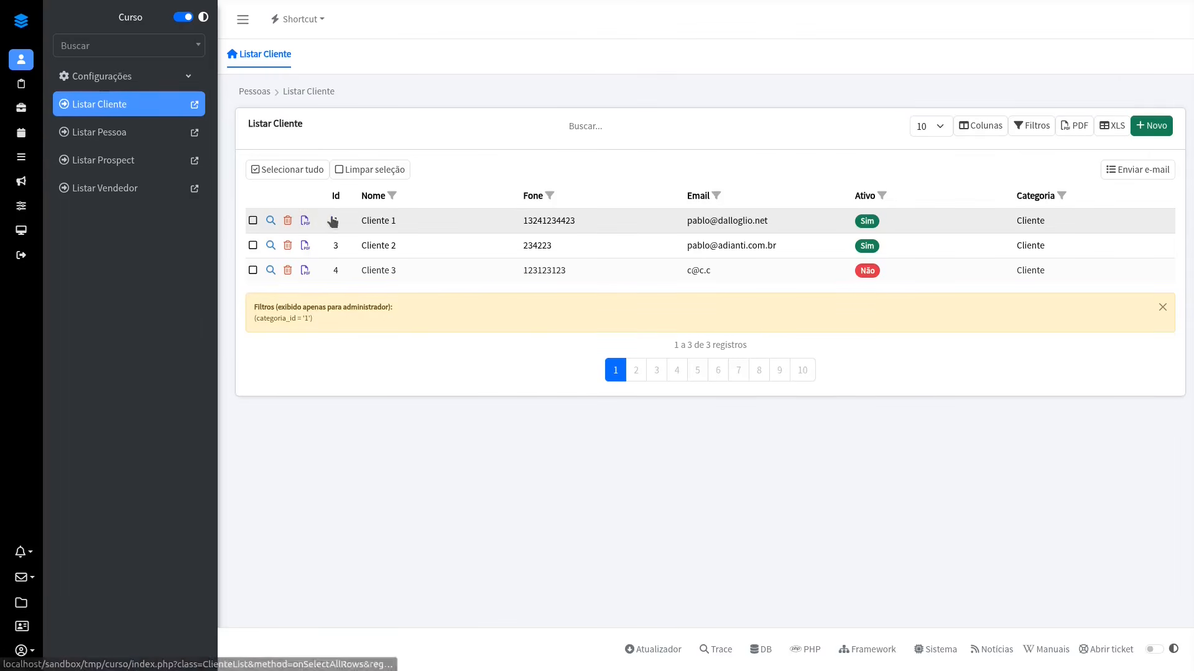
pyautogui.click(270, 221)
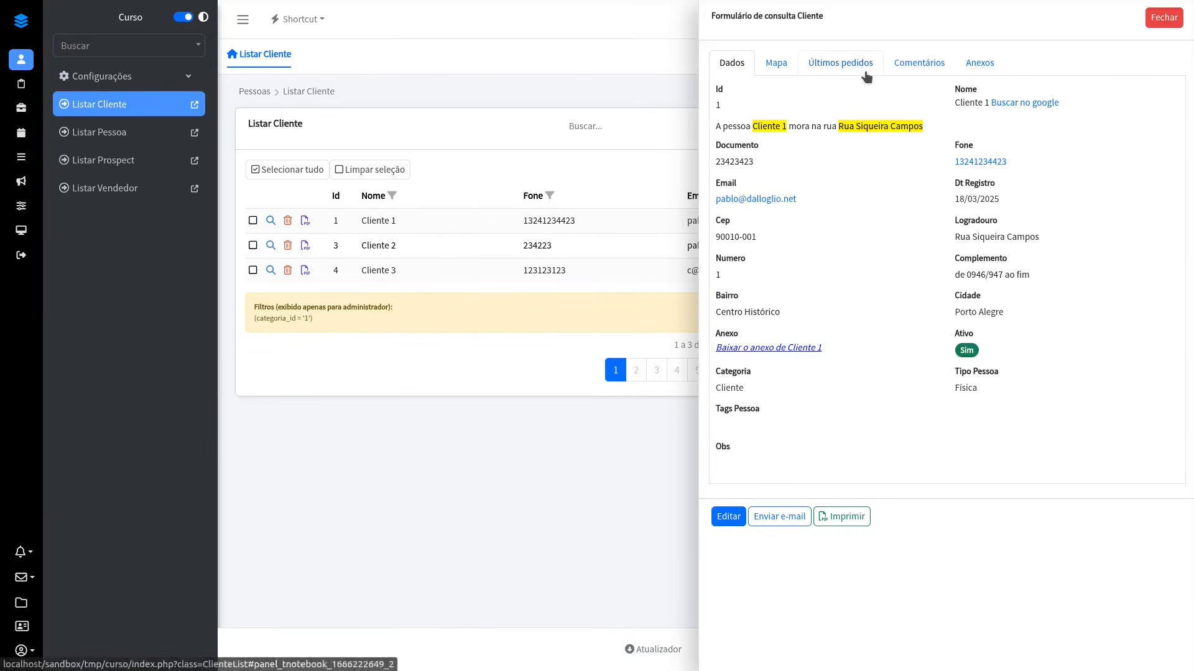
pyautogui.click(855, 66)
pyautogui.click(840, 291)
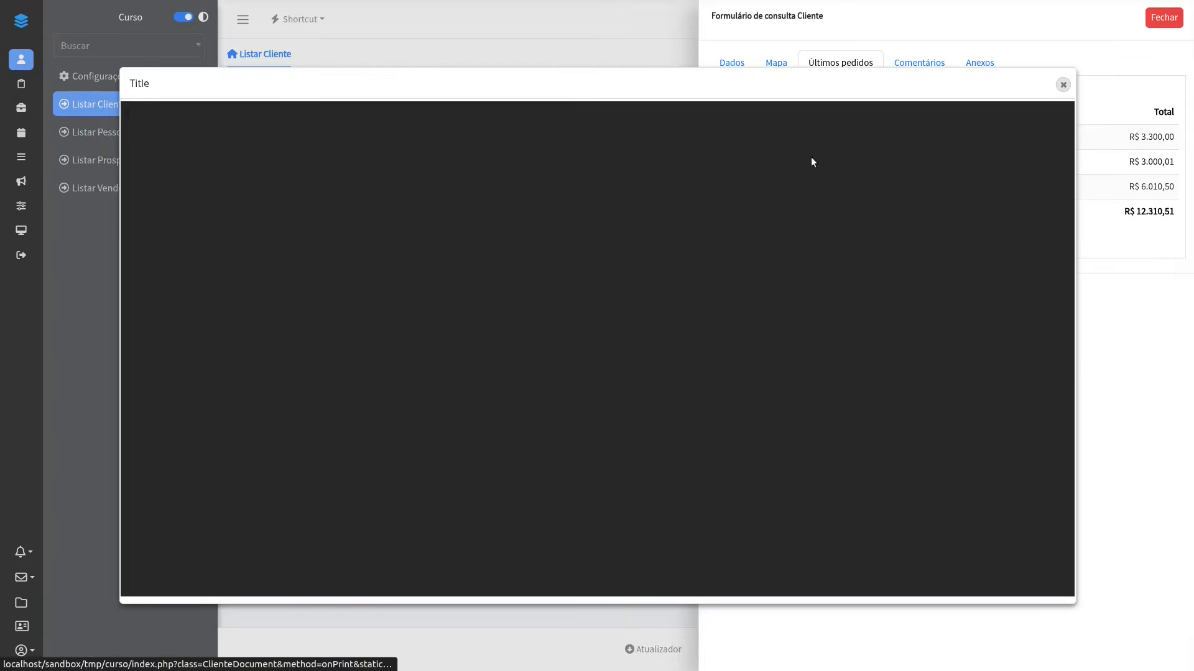
pyautogui.scroll(-6, 694, 219)
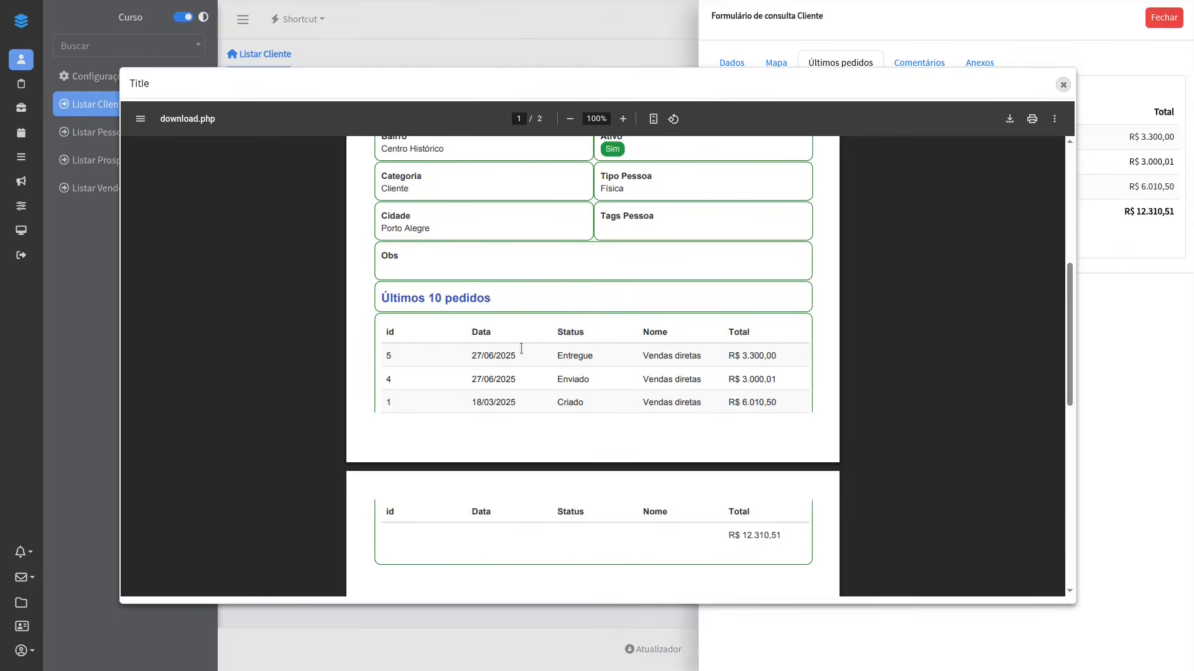
# Step: Close Cliente 1's printed document and record form, and switch to the designer
pyautogui.click(1063, 84)
pyautogui.click(1165, 18)
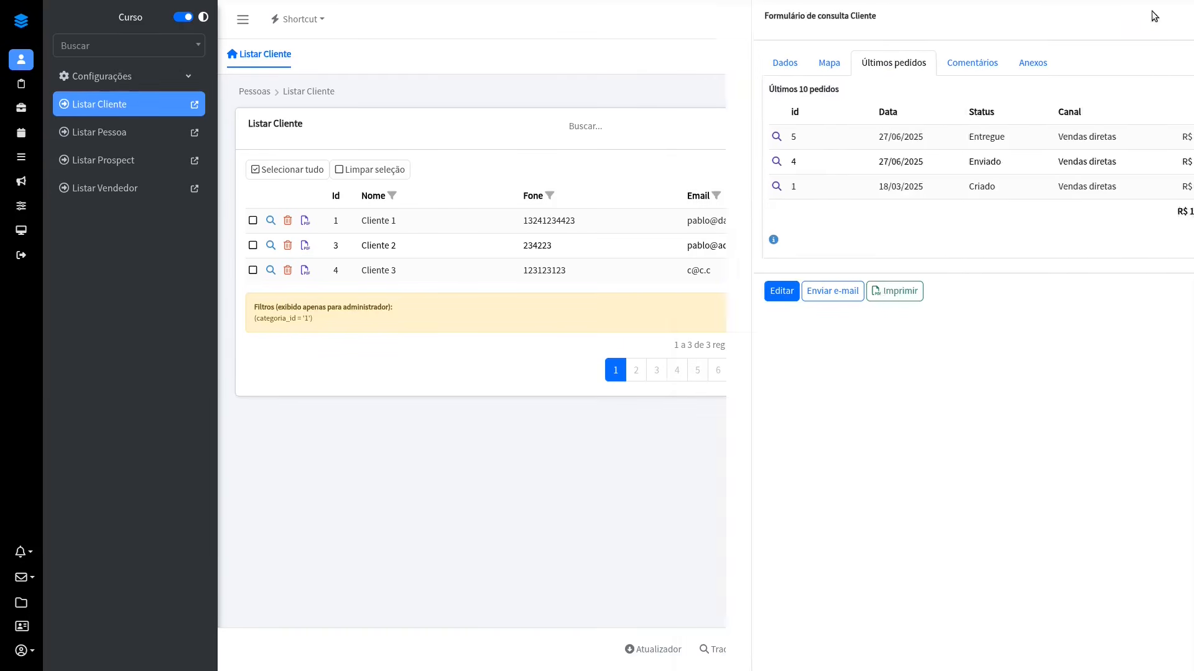
pyautogui.hotkey('alt', 'Tab')
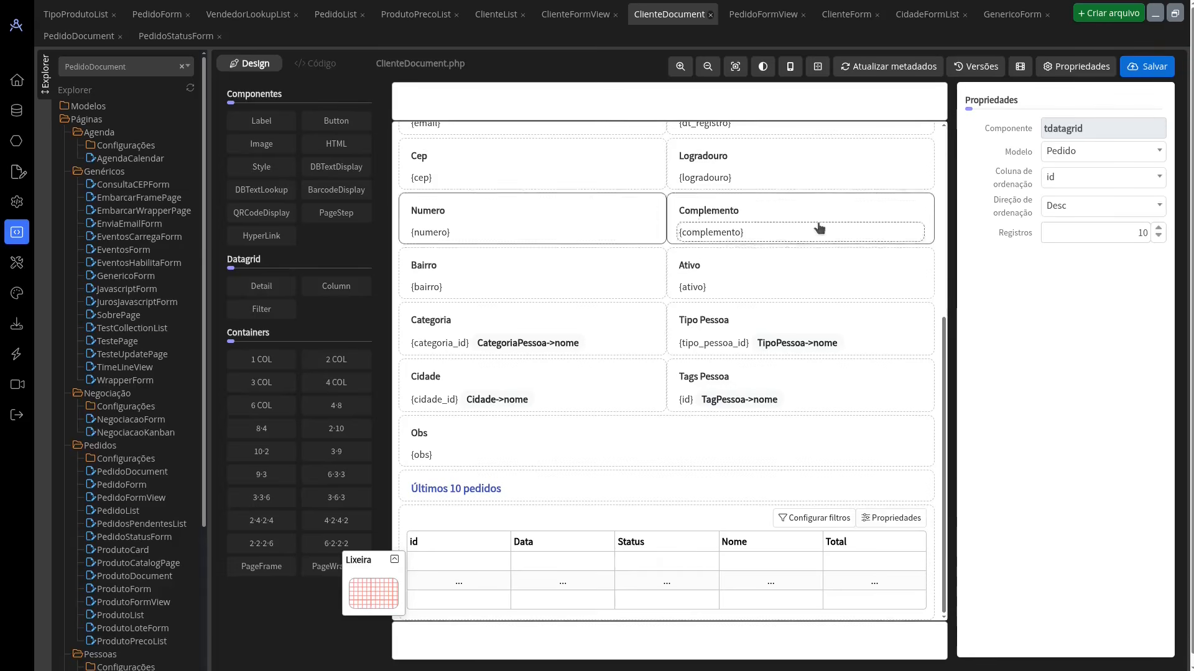
# Step: In ClienteFormView, show the Comentários section and preview the available Comments, Attachments and Checklist plugins
pyautogui.click(571, 14)
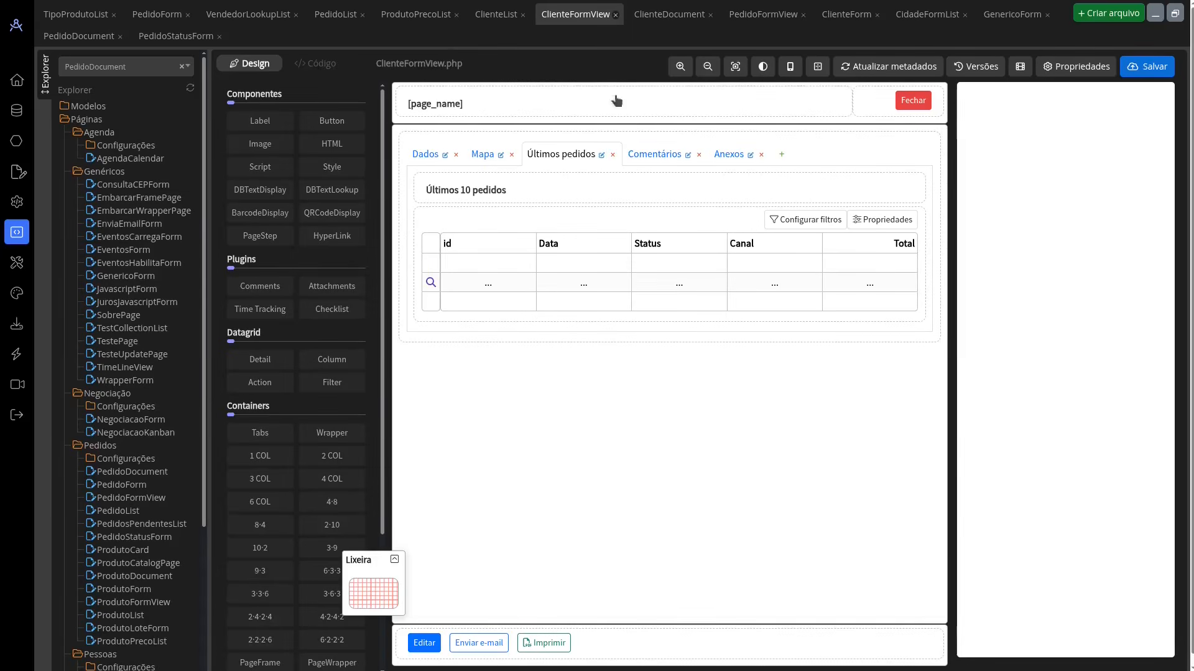
pyautogui.click(633, 160)
pyautogui.moveTo(252, 291)
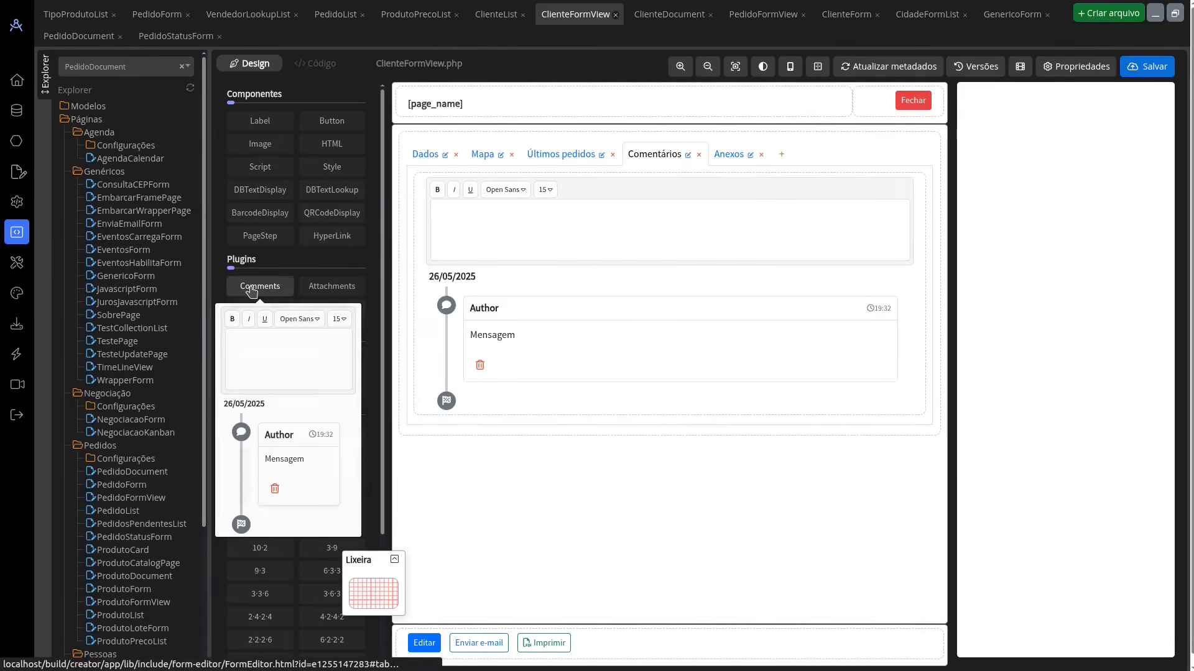
pyautogui.moveTo(326, 293)
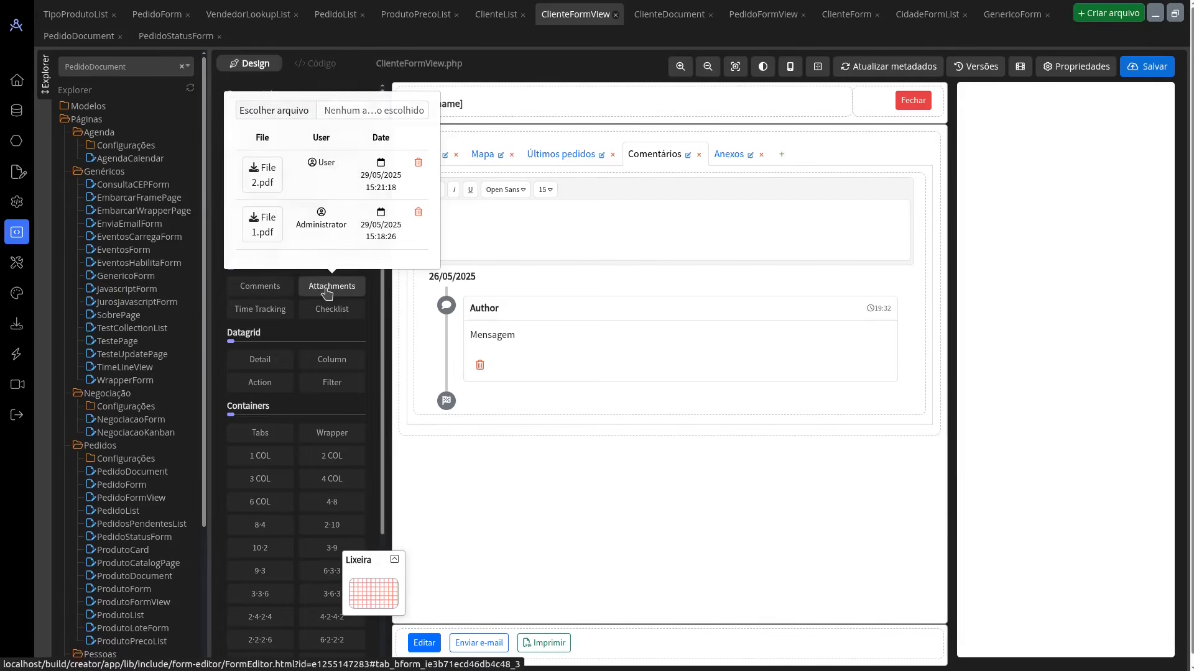
pyautogui.moveTo(334, 314)
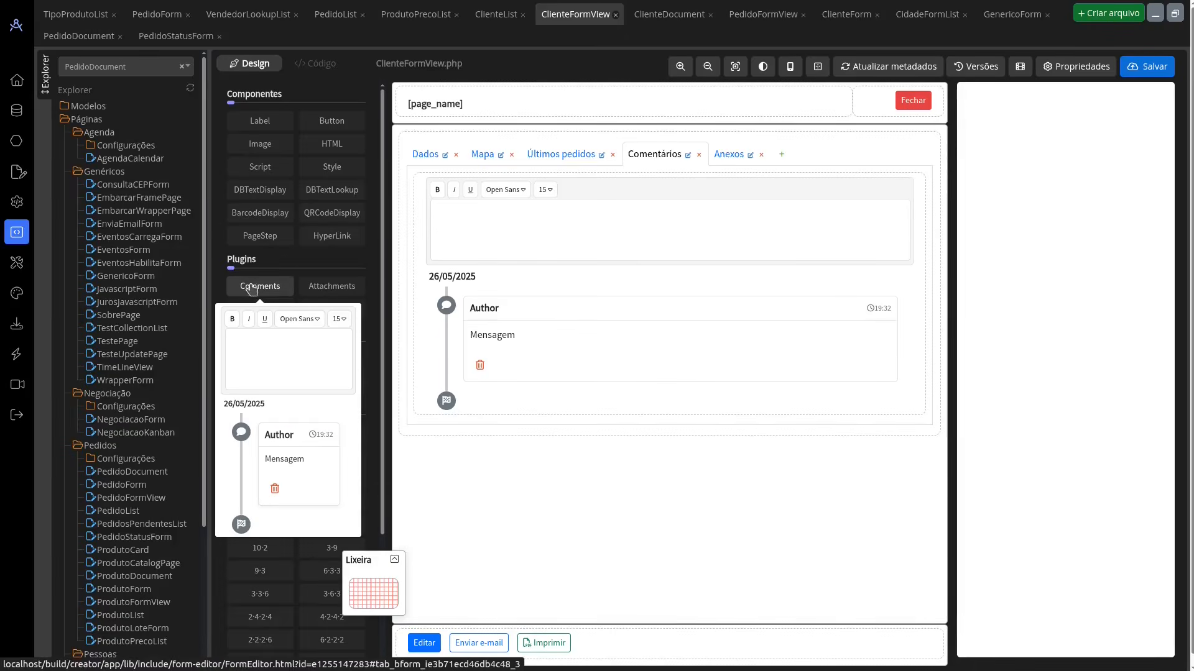
# Step: Try adding another Comments plugin below the existing one in Comentários, and discard it
pyautogui.moveTo(255, 287); pyautogui.dragTo(535, 420)
pyautogui.moveTo(637, 463); pyautogui.dragTo(369, 594)
# Step: Examine the existing Comments plugin's properties and the code of its save method onSaveComment
pyautogui.click(802, 222)
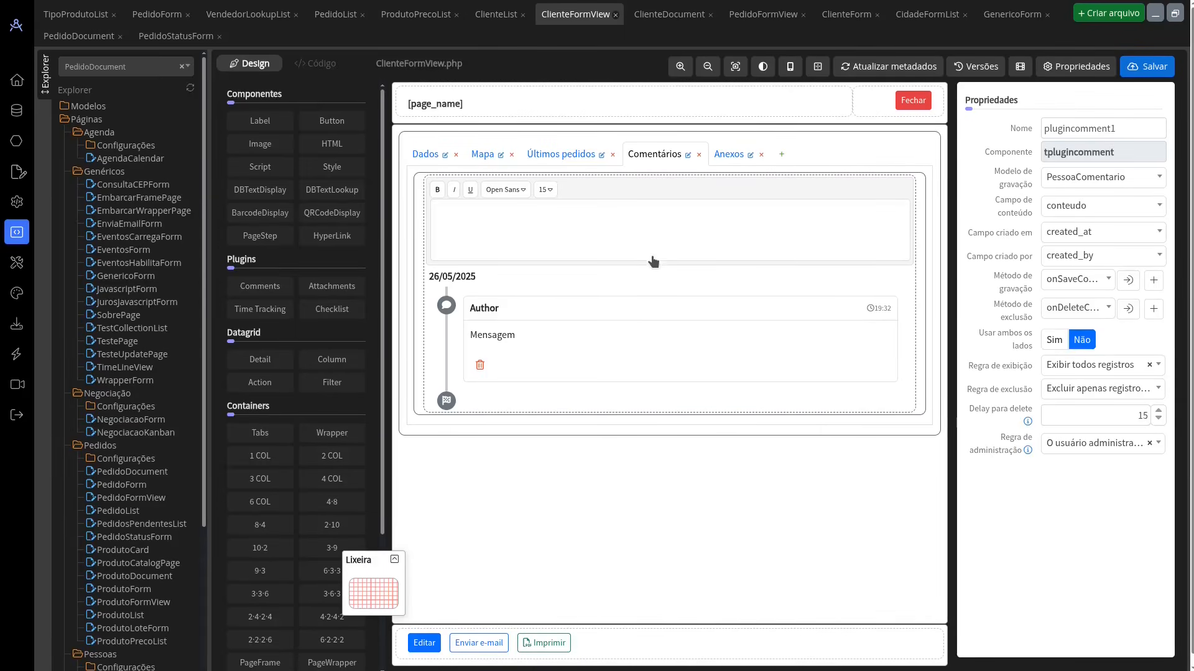
pyautogui.click(668, 247)
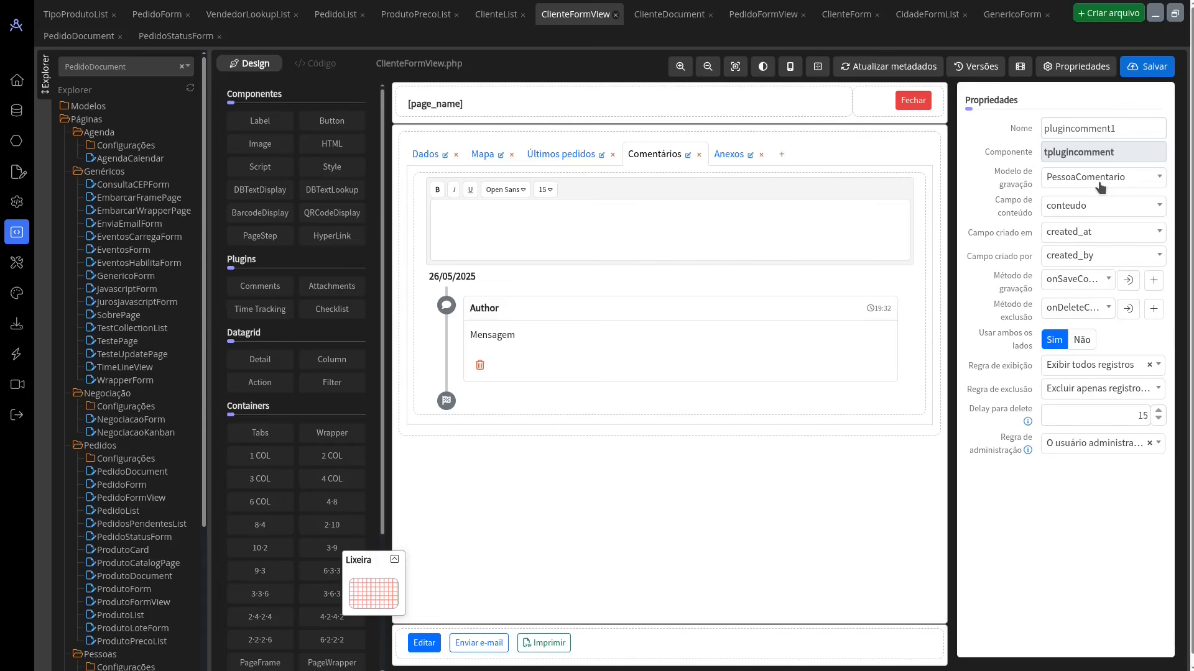
pyautogui.click(1128, 279)
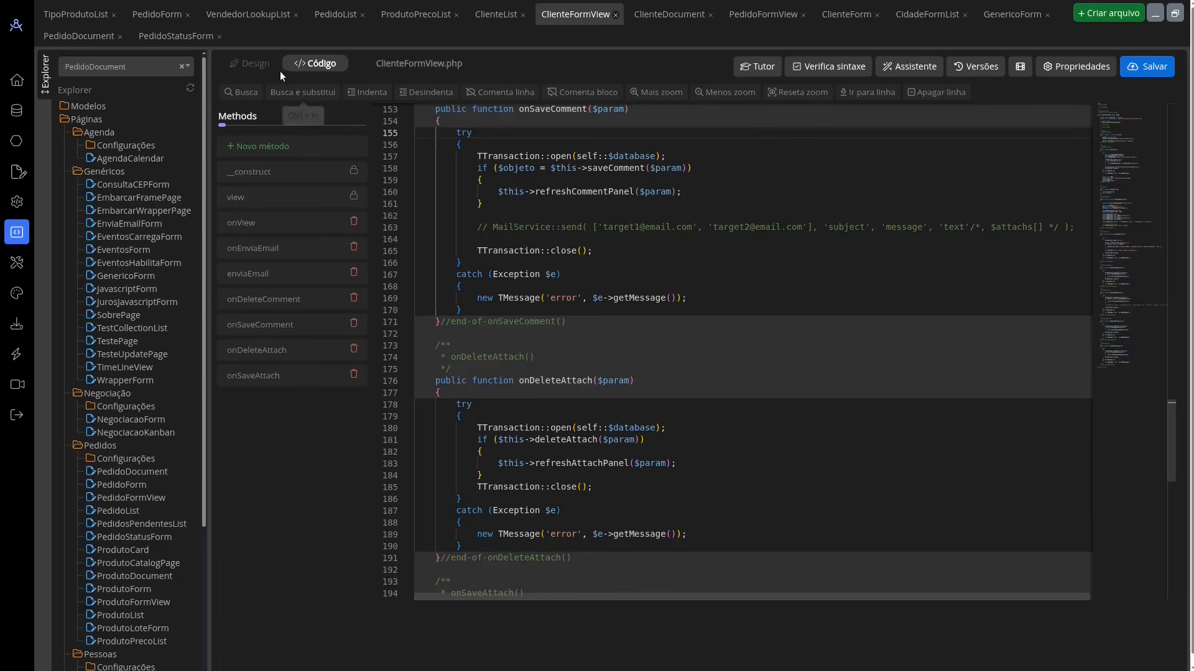
pyautogui.click(249, 64)
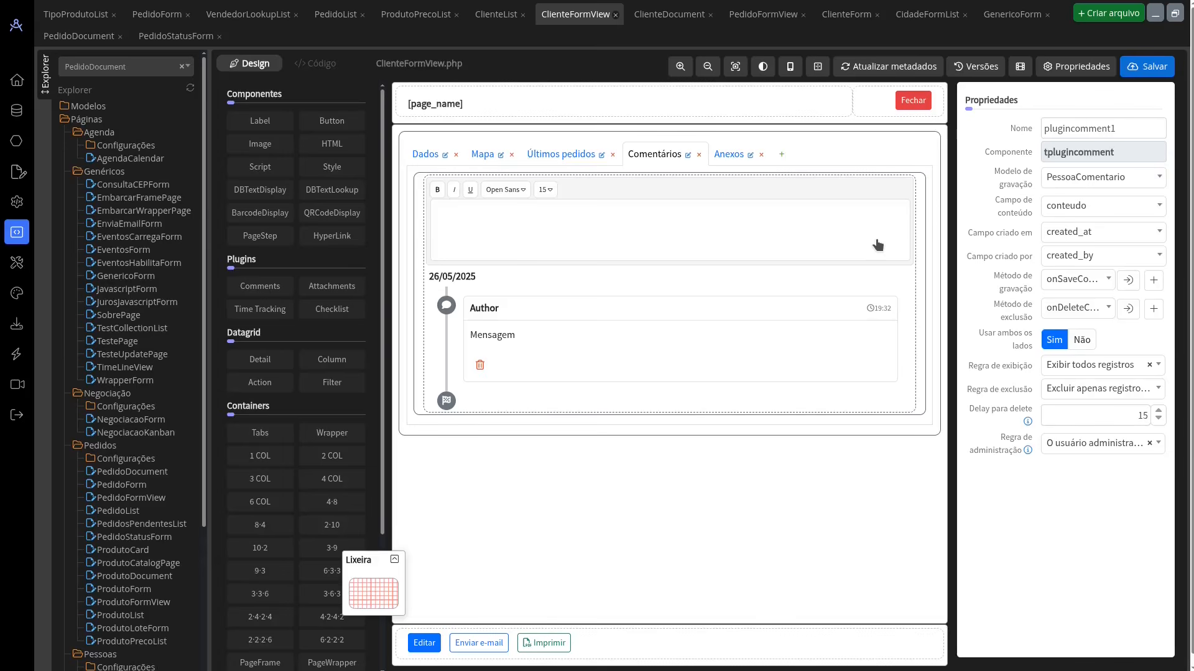
# Step: In the running application, add the comment "sdfasdfa" to Cliente 1's Comentários and close the record
pyautogui.hotkey('alt', 'Tab')
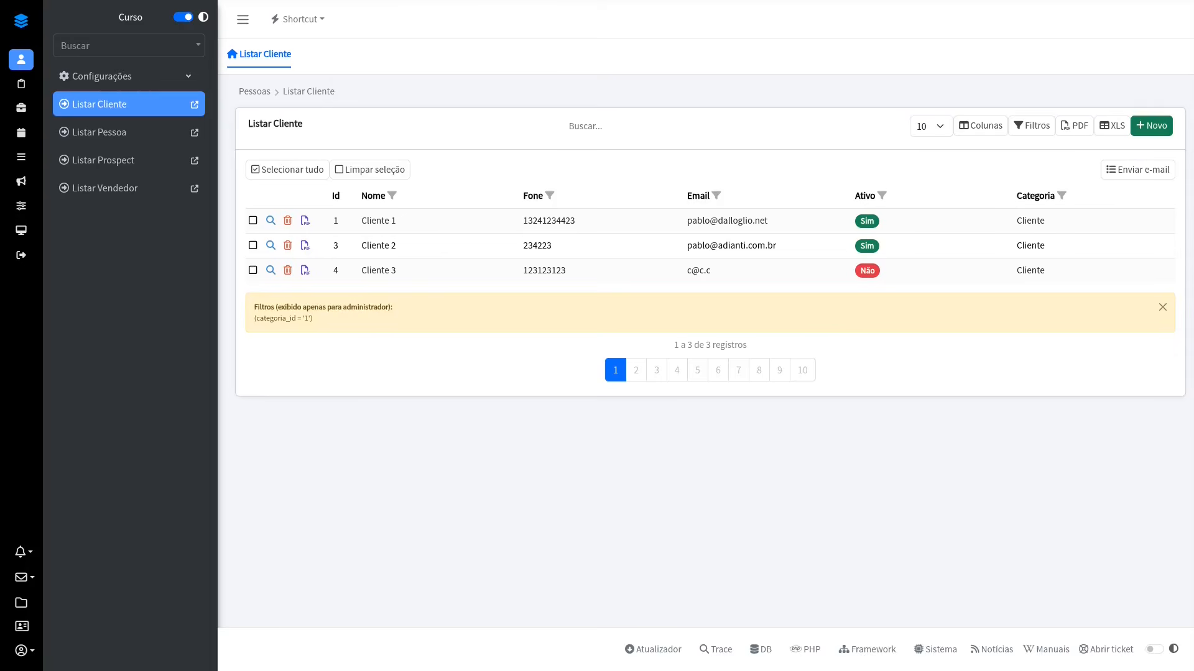
pyautogui.click(271, 221)
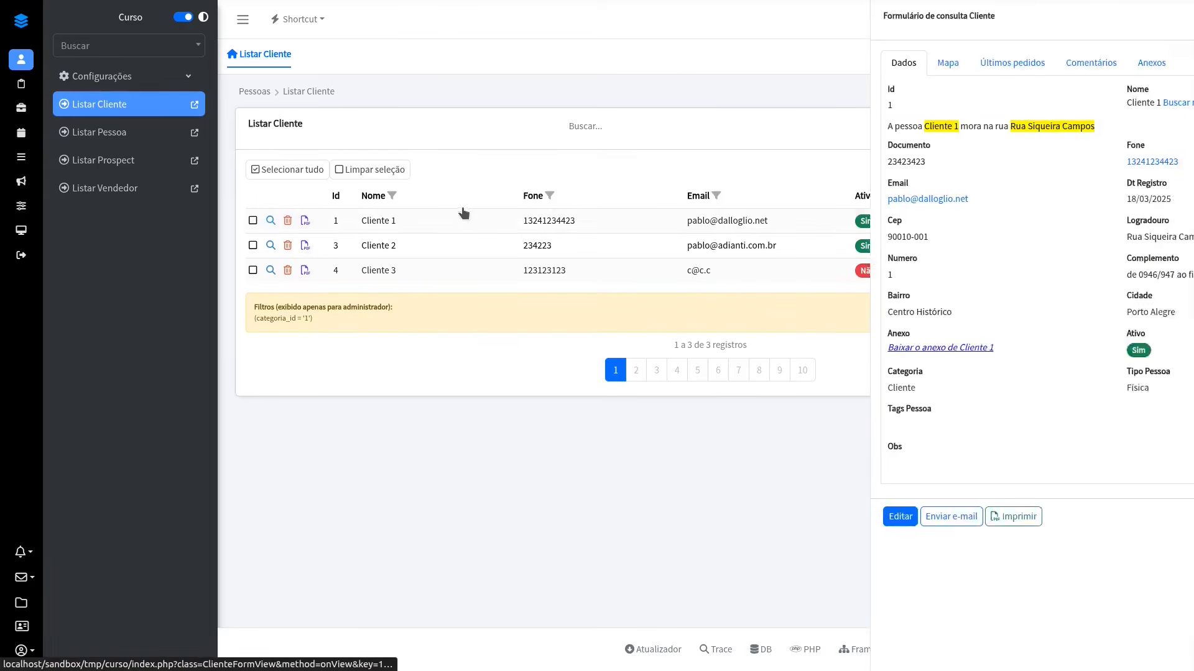
pyautogui.click(926, 64)
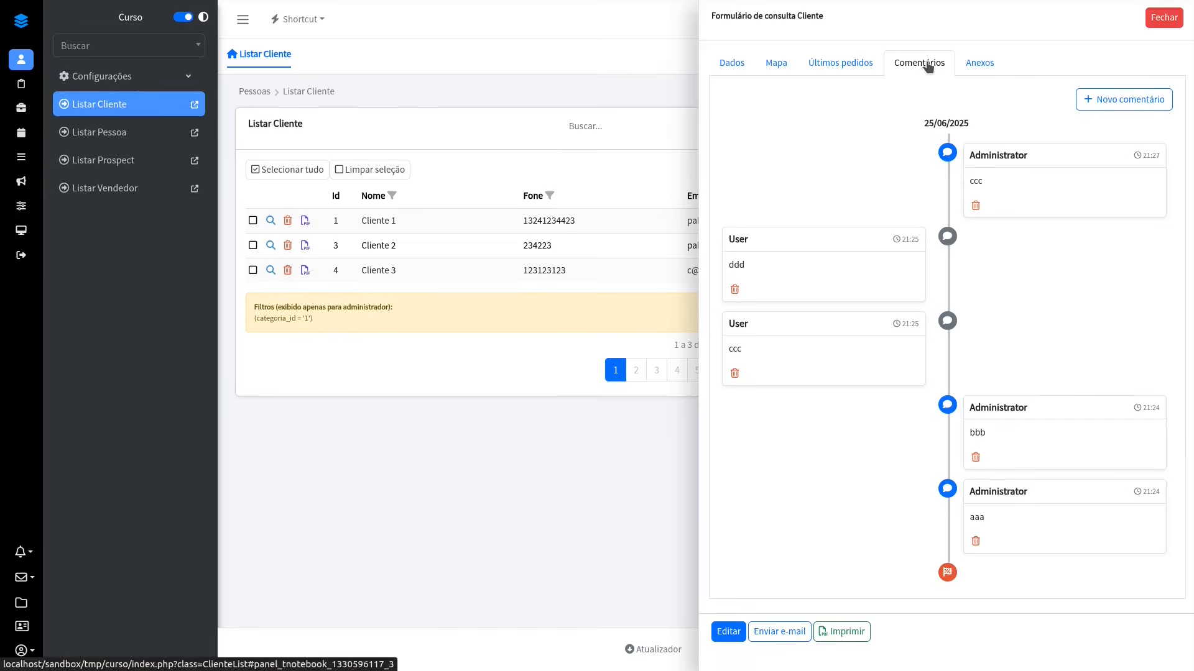
pyautogui.click(1124, 98)
pyautogui.write('sdfasdfa')
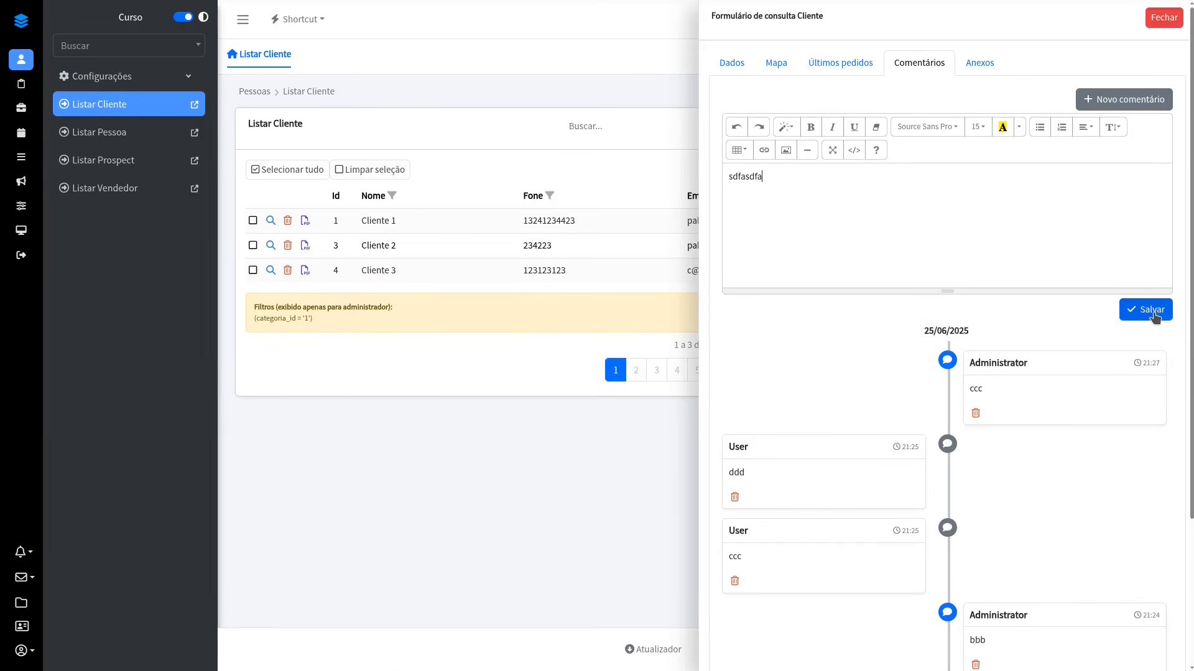
pyautogui.click(1147, 309)
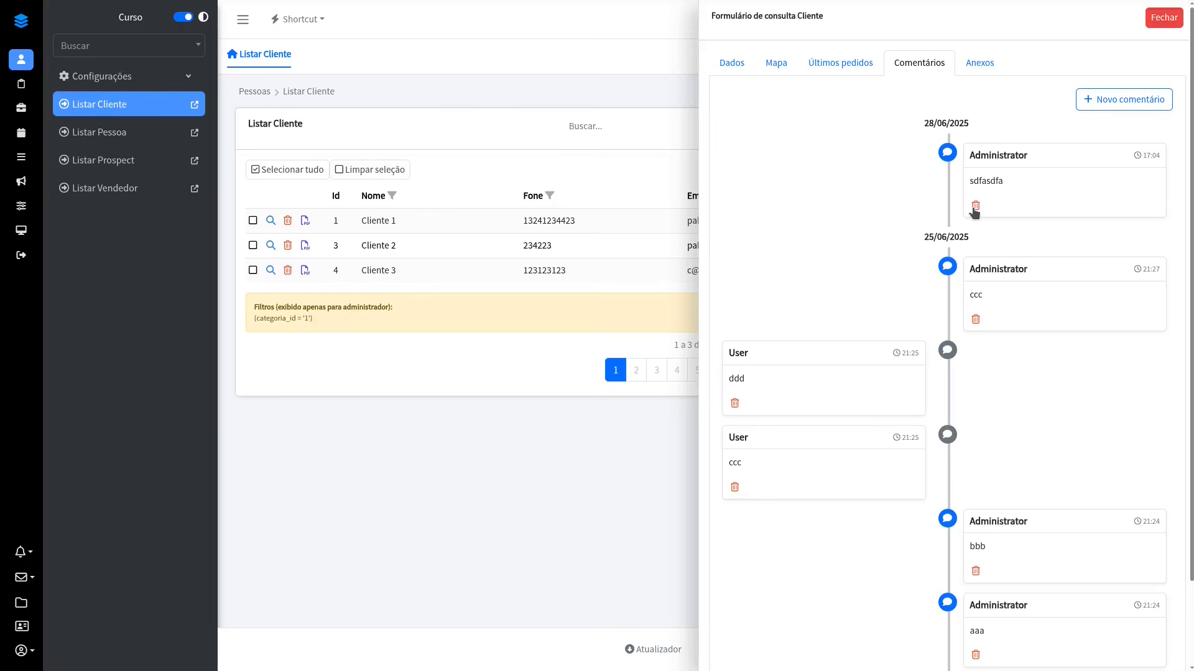
pyautogui.click(1162, 30)
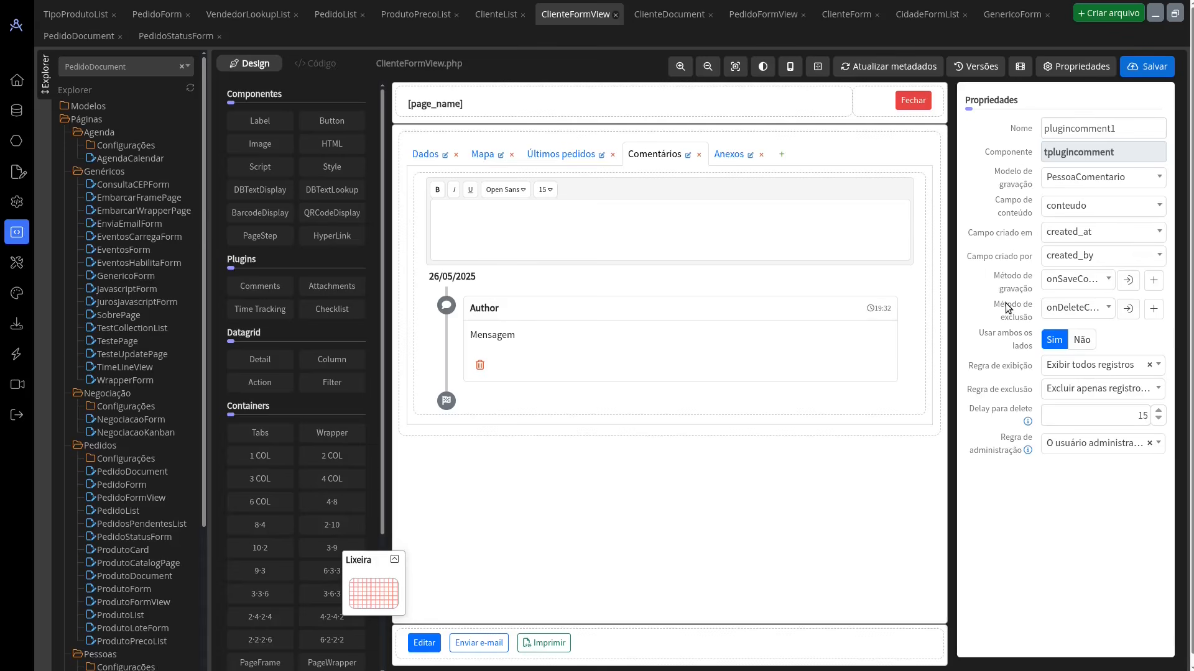
# Step: In the designer, try adding another Attachments plugin to ClienteFormView's Anexos section, and discard it
pyautogui.click(721, 153)
pyautogui.moveTo(323, 286); pyautogui.dragTo(600, 409)
pyautogui.moveTo(522, 468); pyautogui.dragTo(373, 590)
# Step: Examine the existing Attachments plugin's properties and the code of its save method onSaveAttach
pyautogui.click(696, 272)
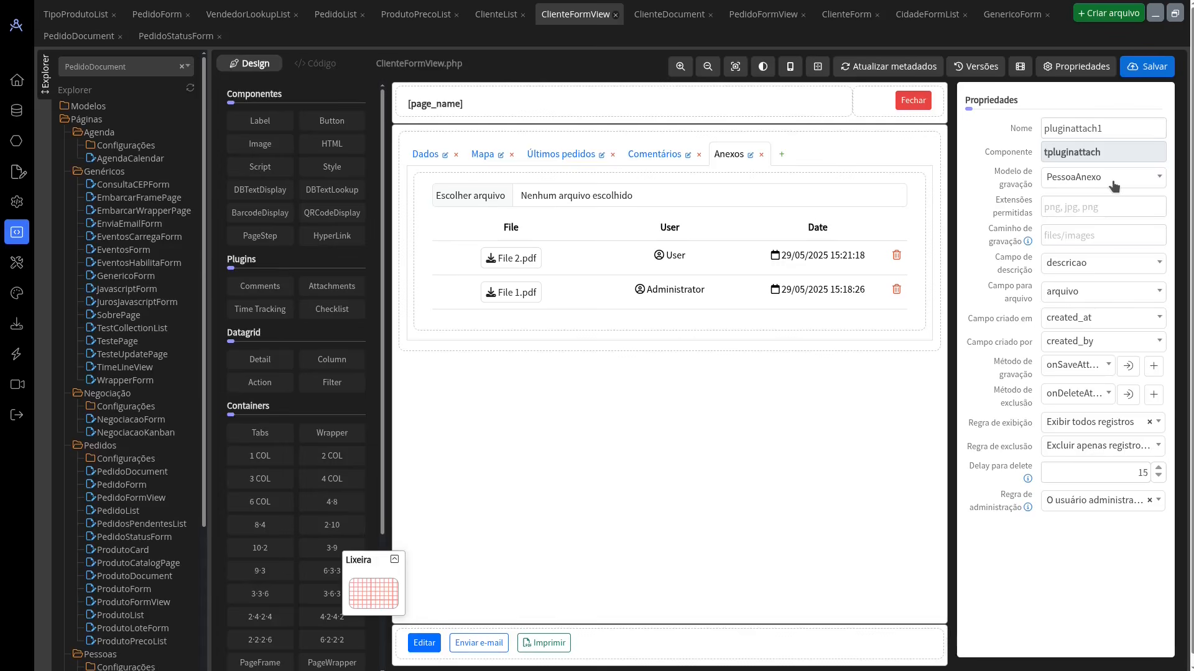
pyautogui.click(1128, 365)
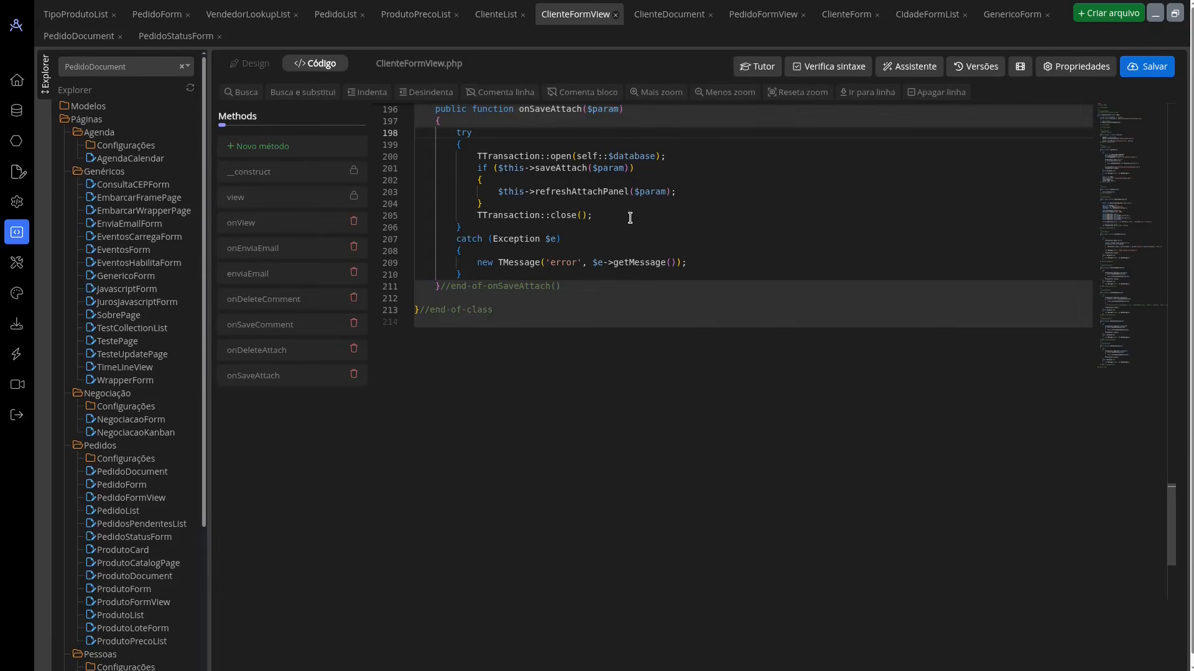
pyautogui.click(250, 63)
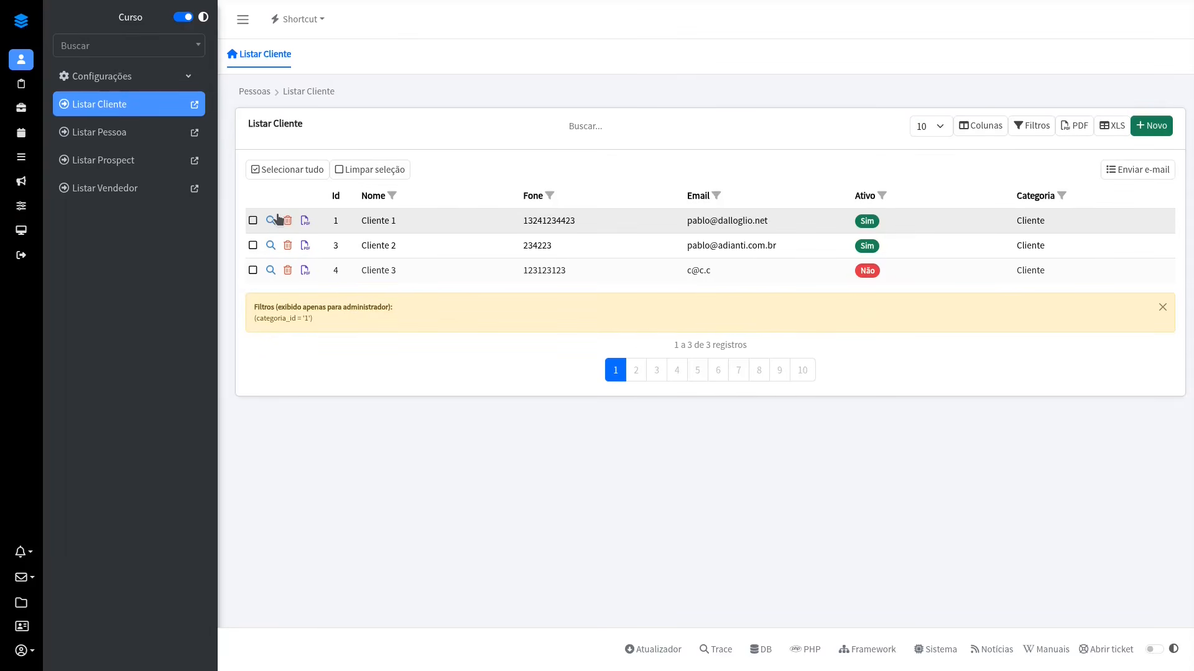
# Step: In the running application, view Cliente 1's Anexos, show and hide the file attachment area, and close the record
pyautogui.click(276, 217)
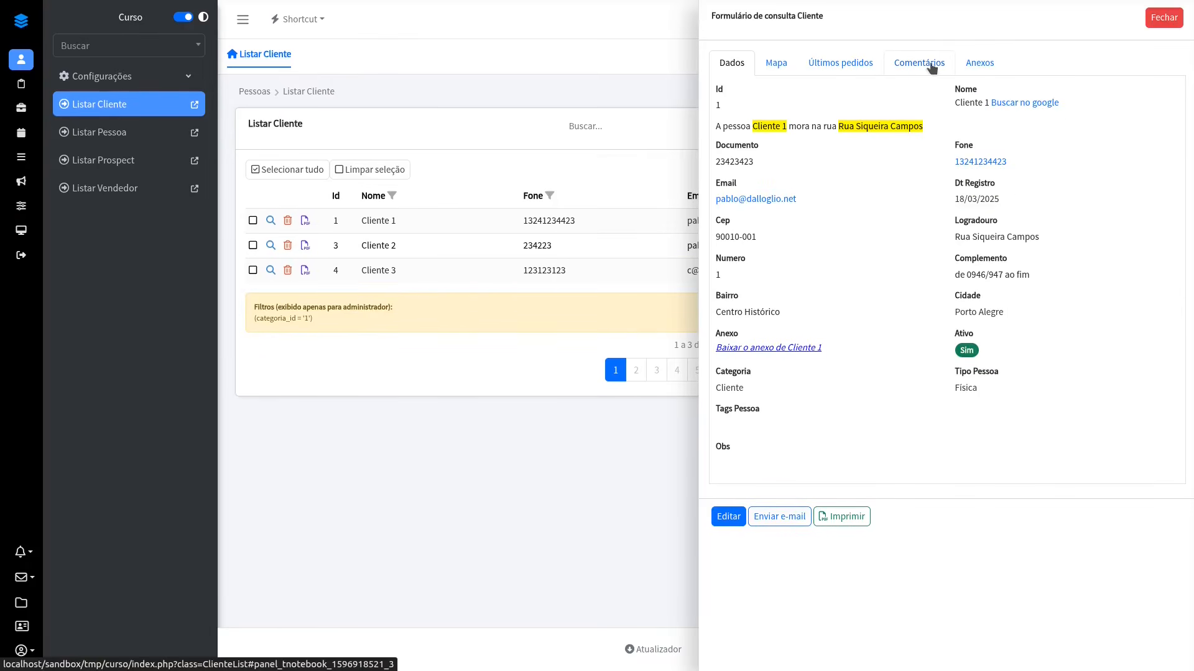
pyautogui.click(979, 63)
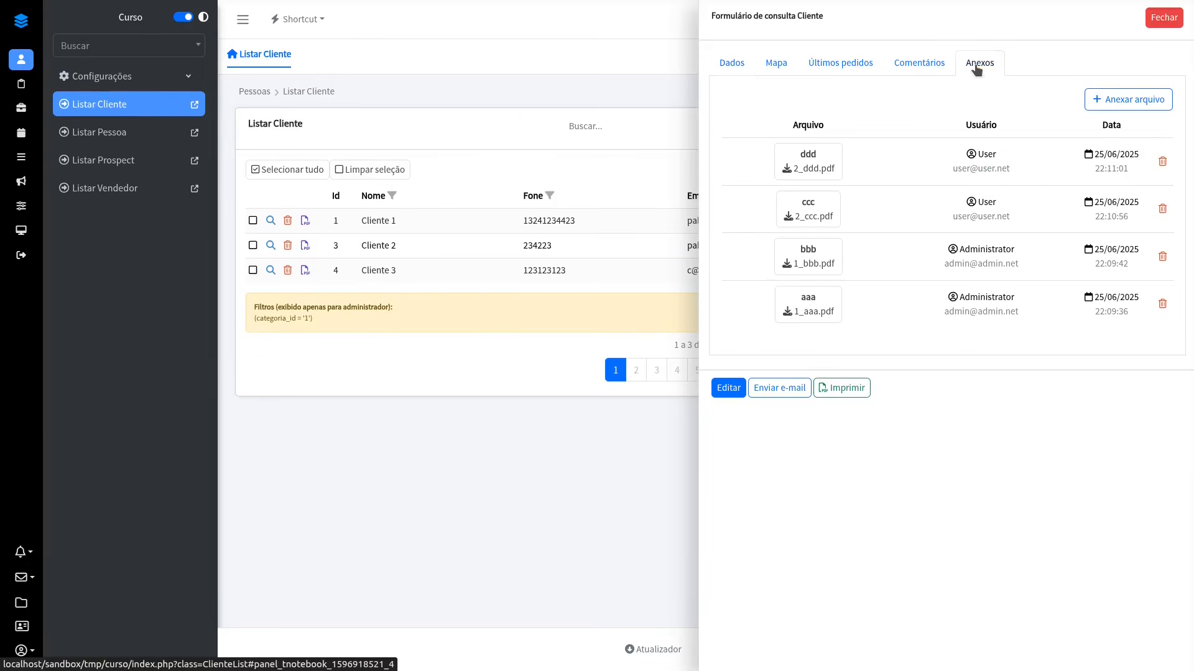
pyautogui.click(1110, 100)
pyautogui.click(1099, 102)
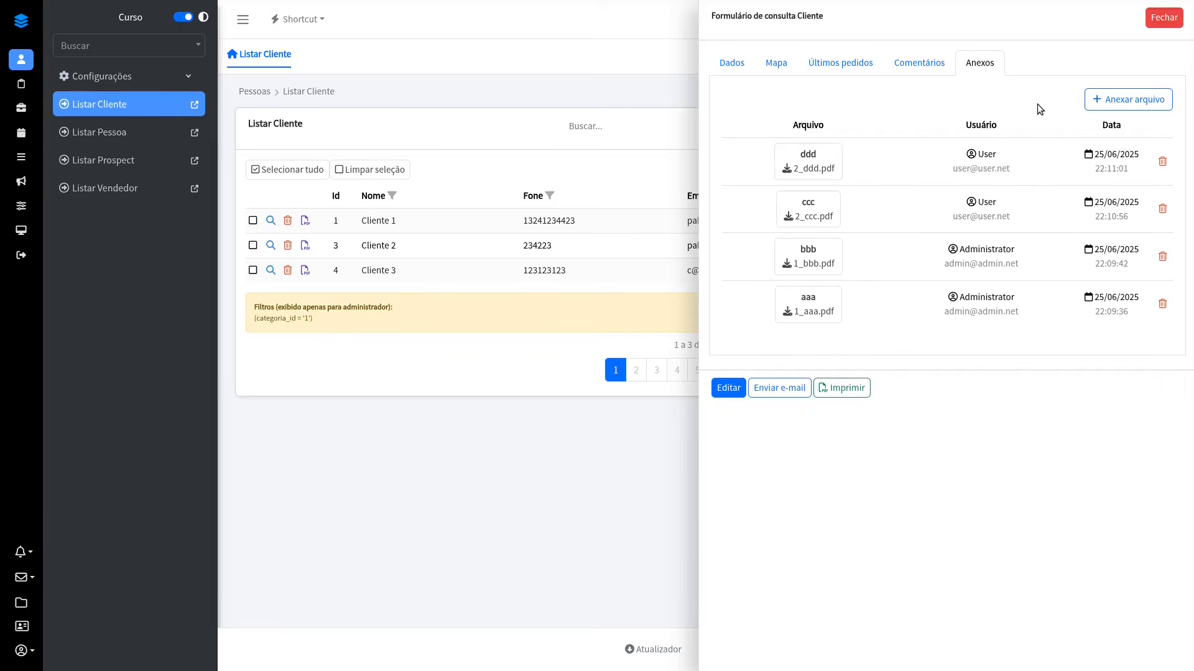
pyautogui.click(1163, 18)
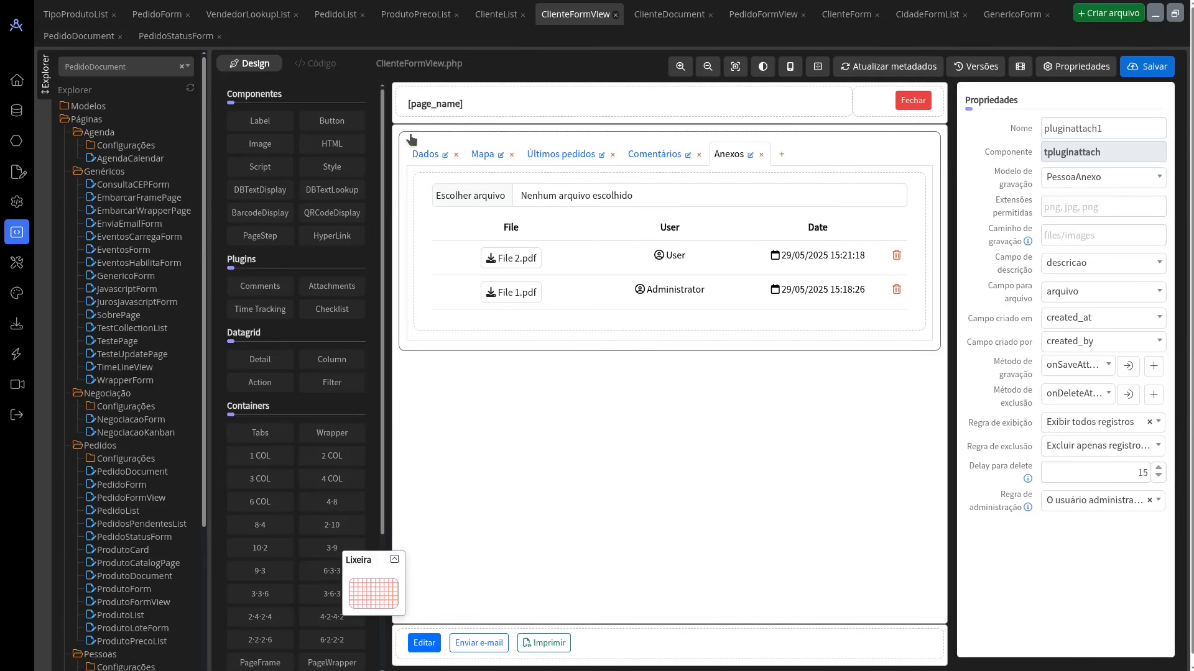
# Step: In the designer, open PedidoFormView's Tempos section and check the Time Tracking plugin's properties and its save model options
pyautogui.click(763, 14)
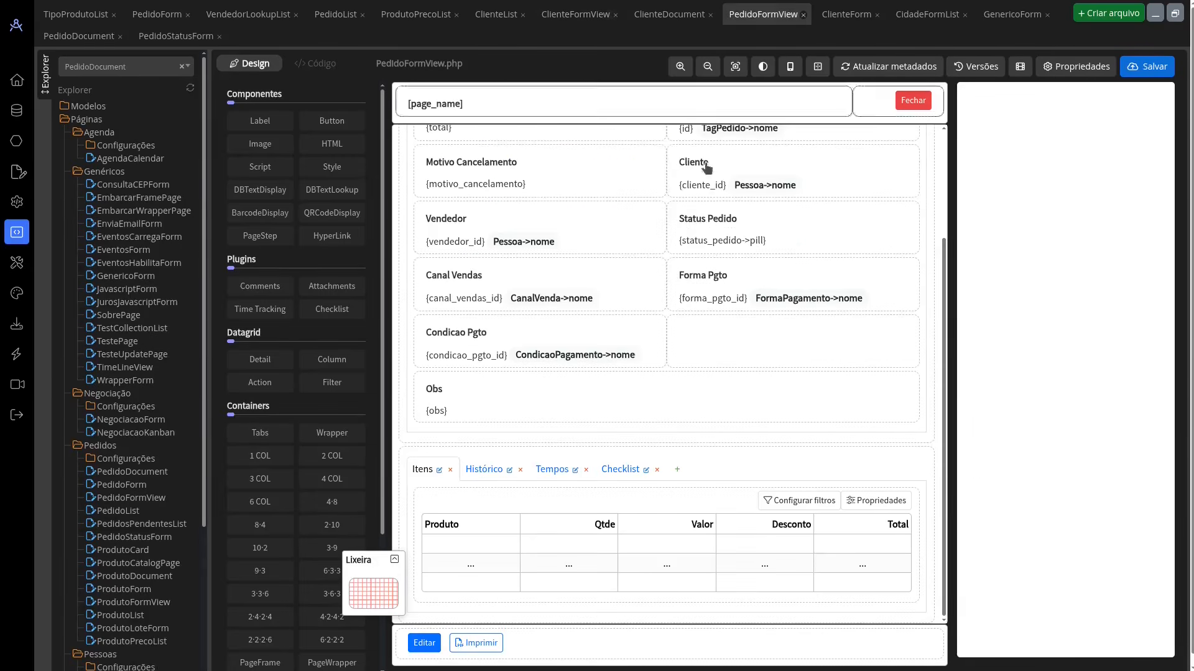
pyautogui.click(542, 473)
pyautogui.scroll(-1, 671, 479)
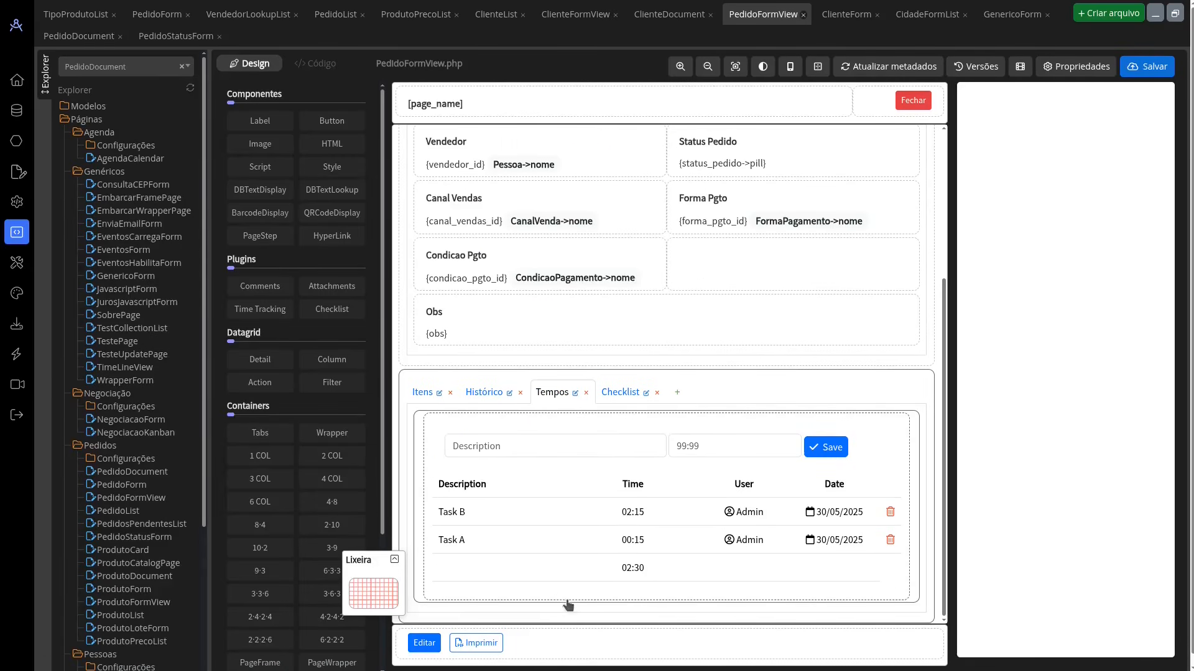
pyautogui.click(567, 481)
pyautogui.moveTo(265, 313)
pyautogui.click(1104, 181)
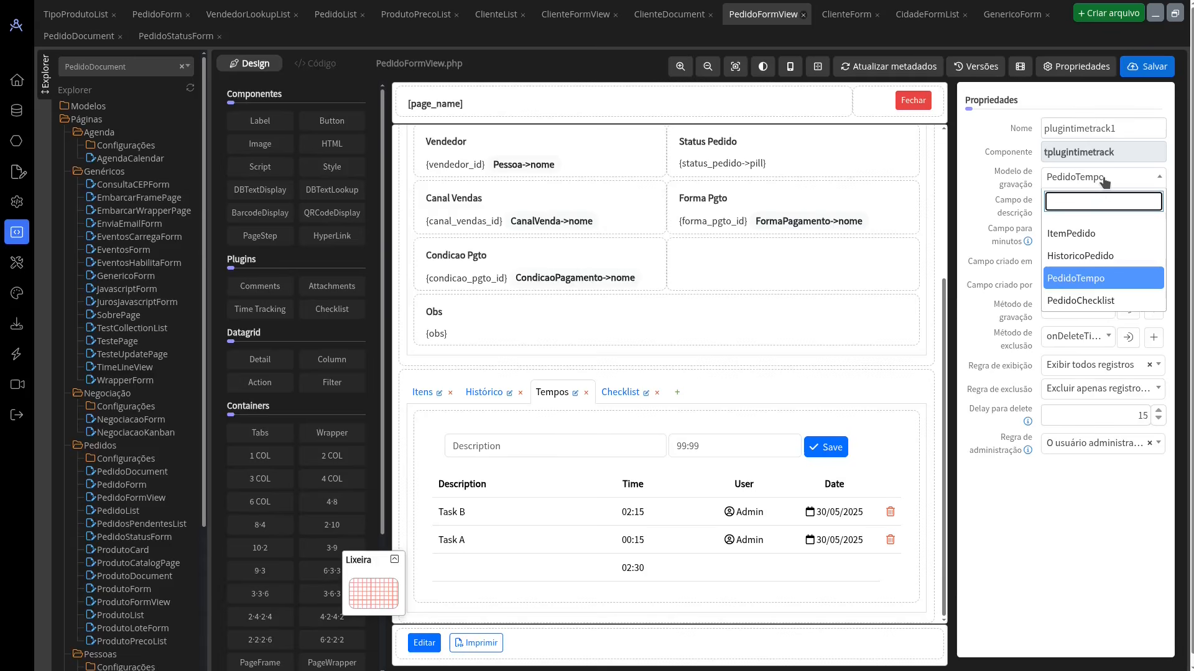
pyautogui.click(1104, 181)
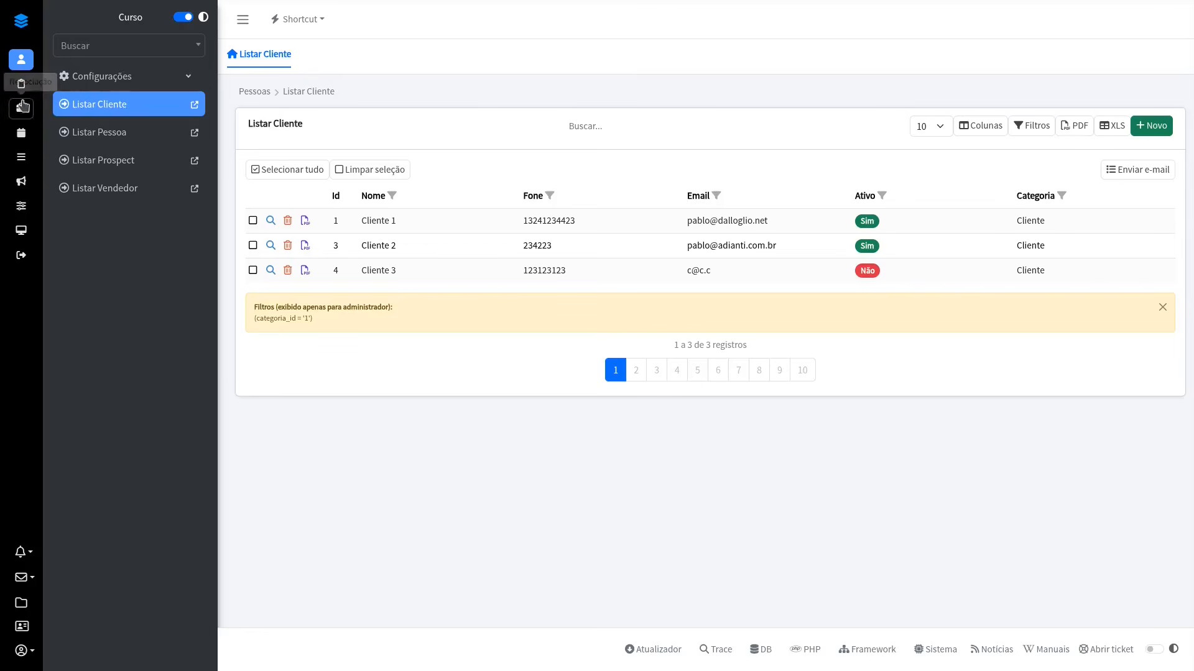
# Step: In the running application, open the record of the first order in Listar Pedido
pyautogui.click(21, 85)
pyautogui.click(118, 188)
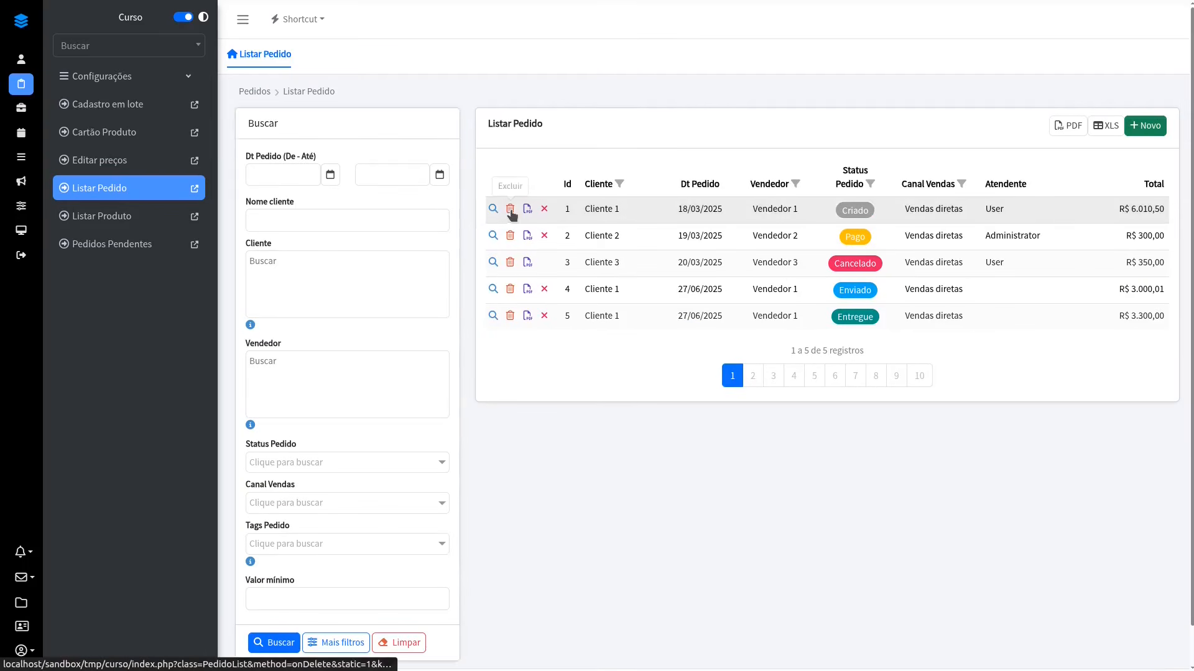
pyautogui.click(492, 209)
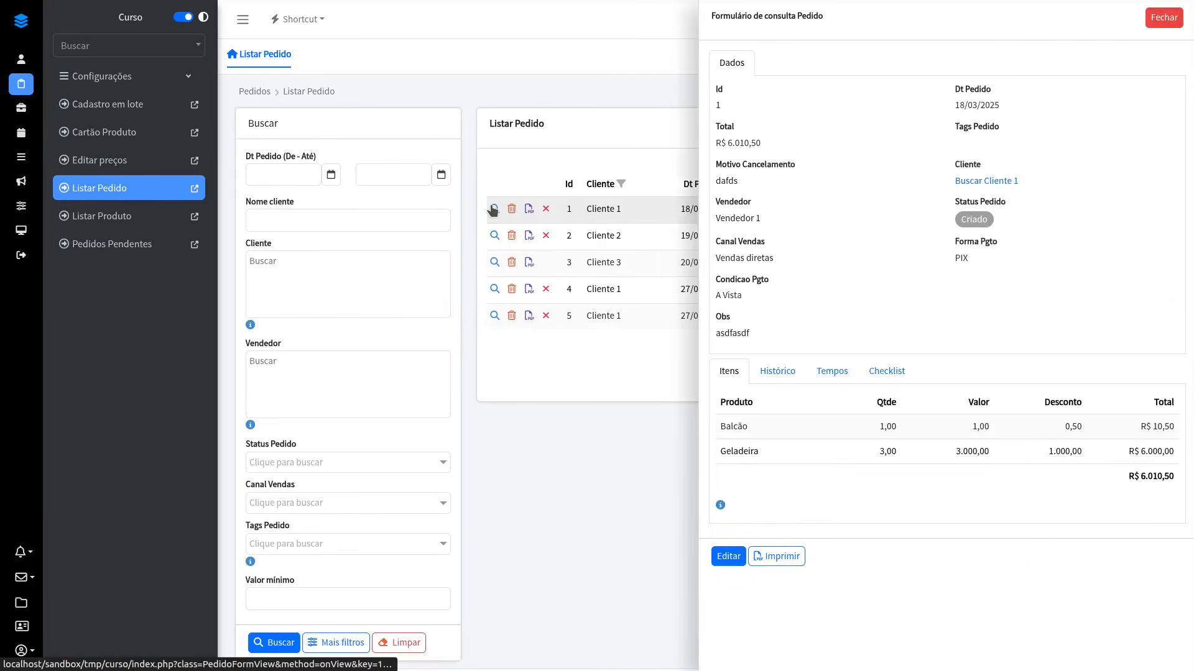
# Step: Register a time entry in the order's Tempos section with description "teste" and time 10:10
pyautogui.click(832, 372)
pyautogui.scroll(-1, 1057, 311)
pyautogui.click(1126, 370)
pyautogui.click(827, 409)
pyautogui.write('teste')
pyautogui.click(973, 414)
pyautogui.write('10:10')
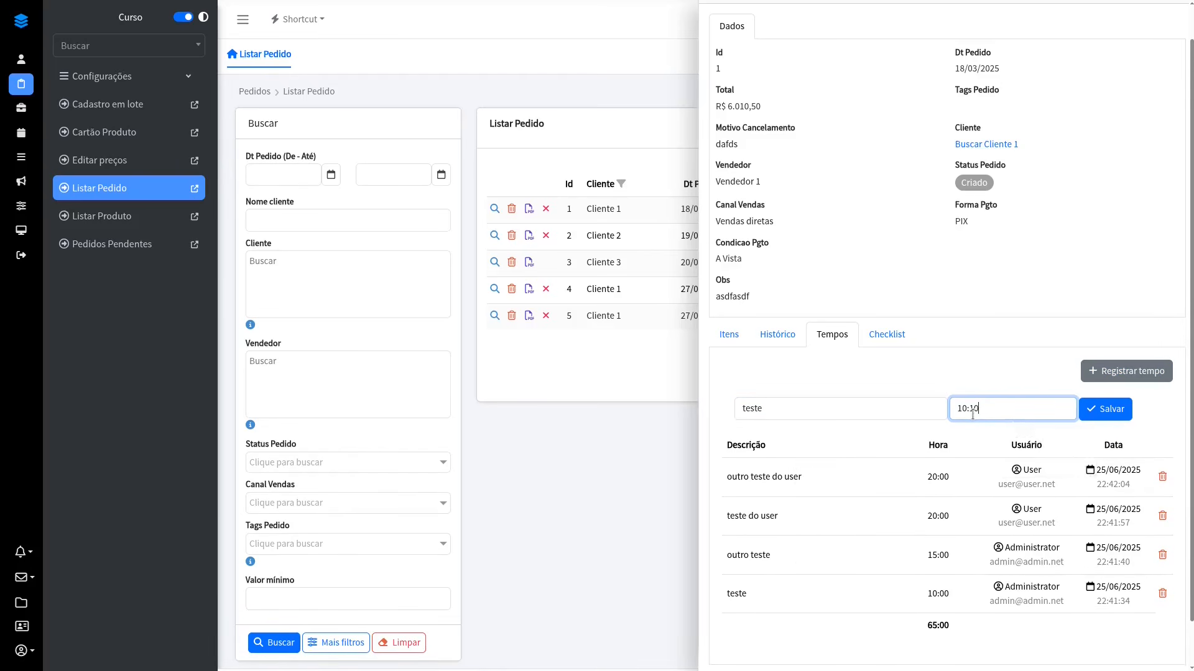
pyautogui.click(1105, 409)
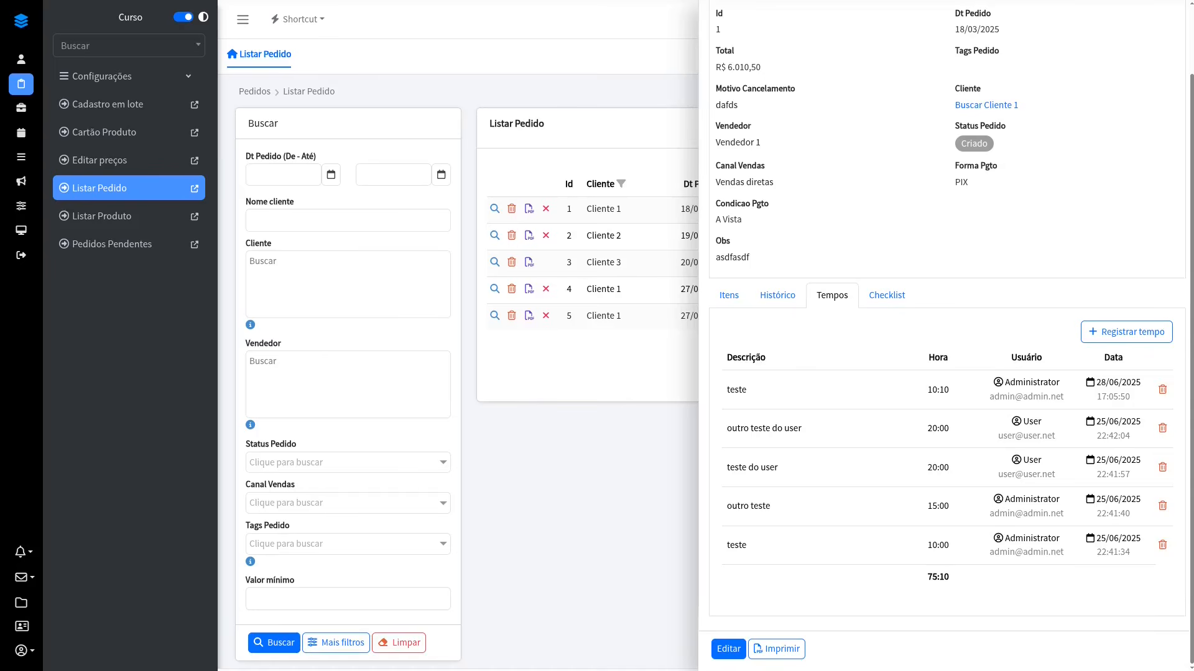
# Step: In the designer, examine the Checklist plugin's properties in PedidoFormView and the code of its save method onSaveChecklist
pyautogui.hotkey('alt', 'Tab')
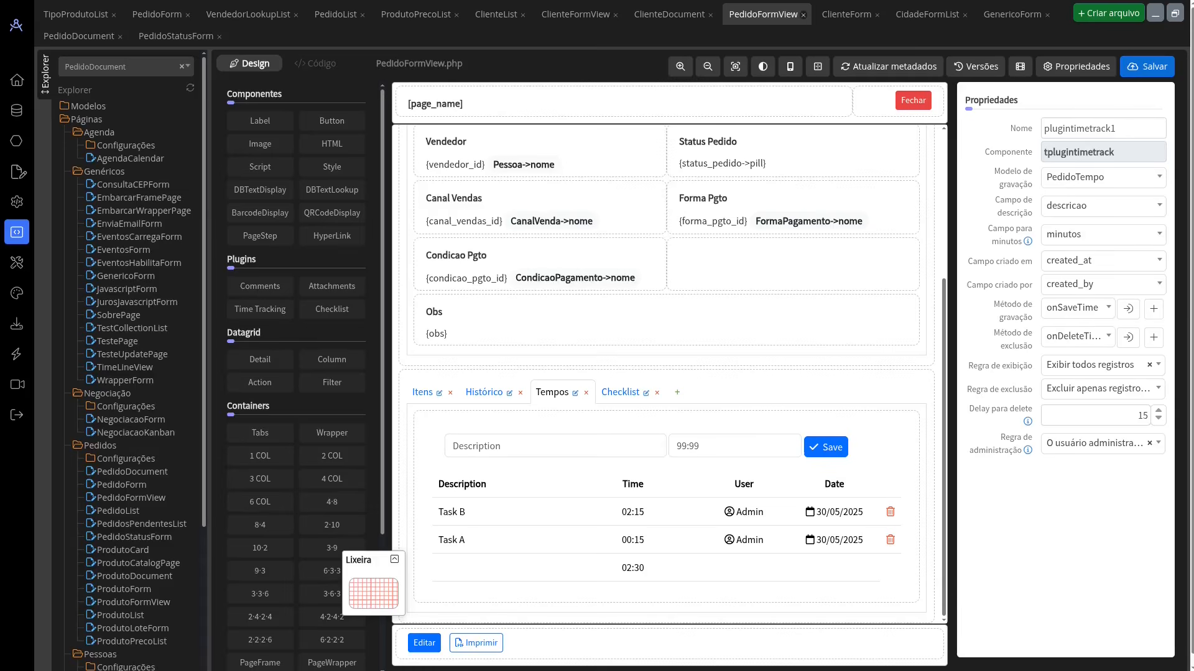
pyautogui.moveTo(341, 314)
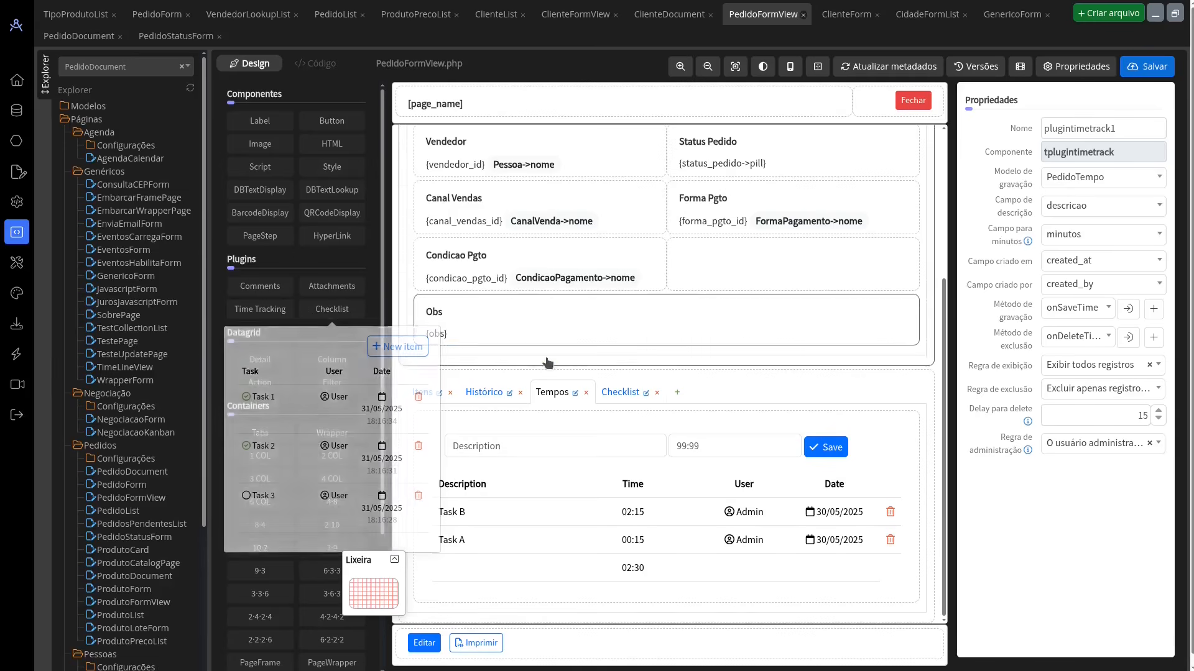
pyautogui.click(619, 391)
pyautogui.click(706, 463)
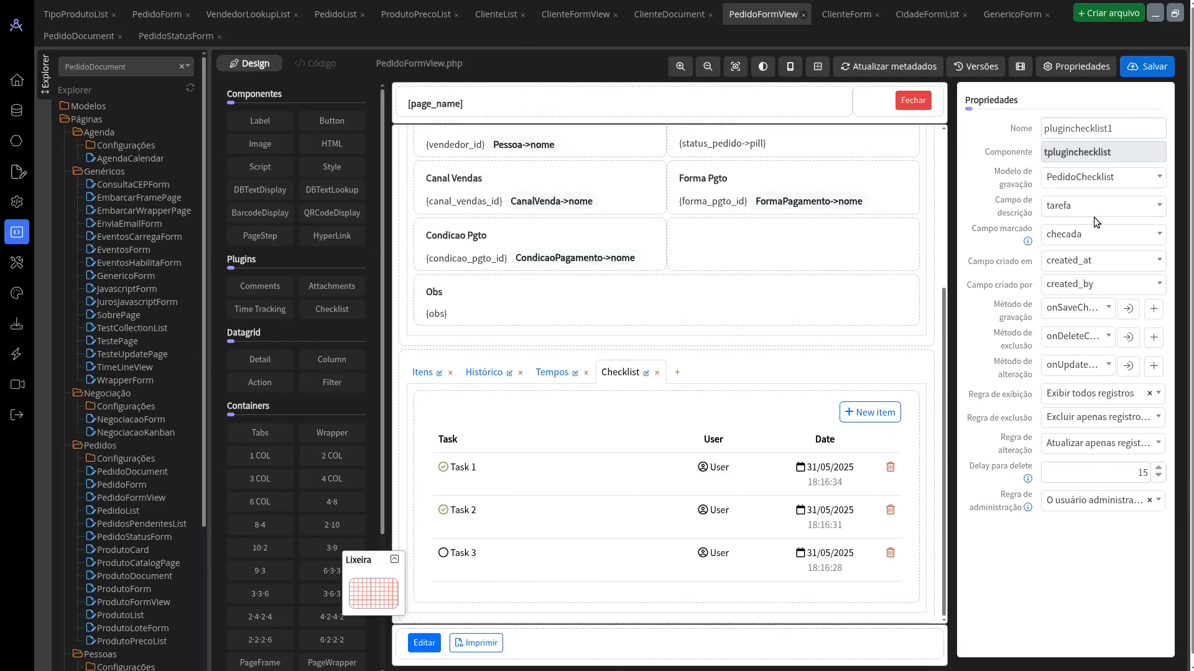
pyautogui.click(1126, 308)
pyautogui.scroll(1, 688, 259)
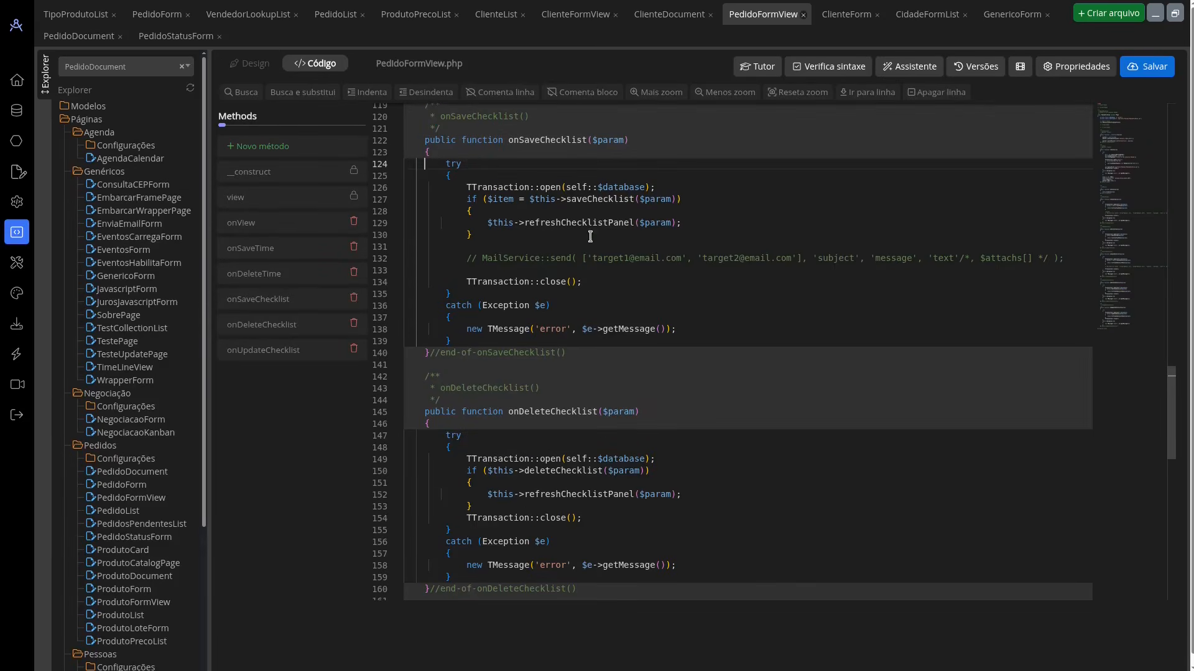
# Step: In the running application, add the item "teste 5" to the order's Checklist
pyautogui.click(252, 63)
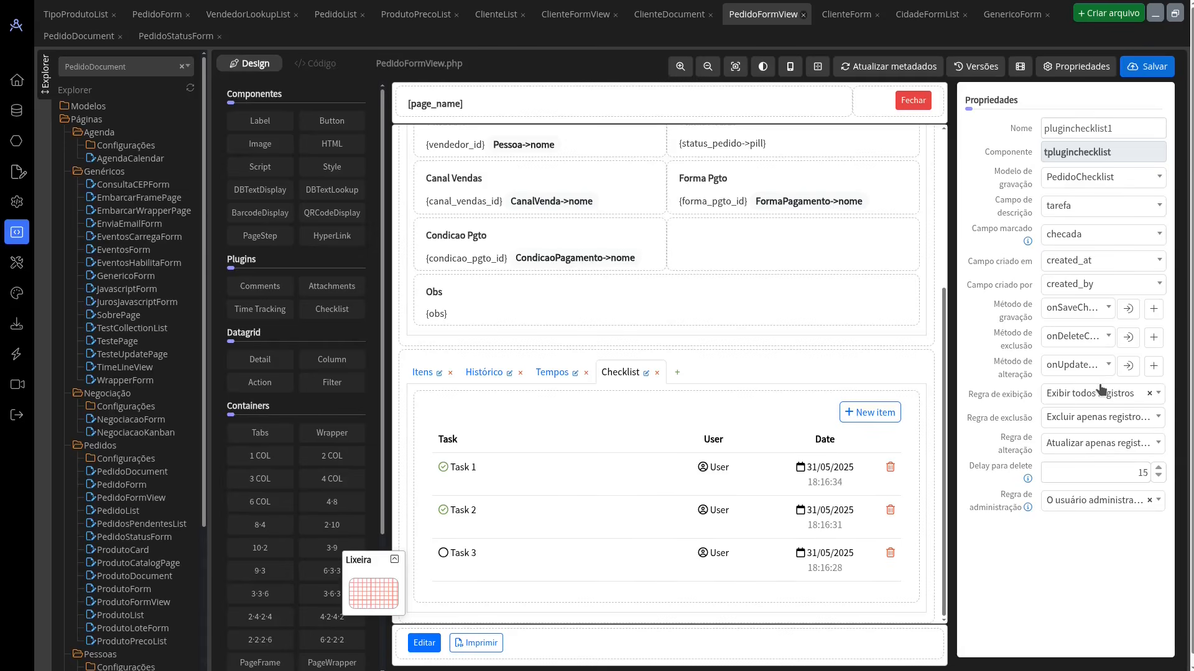
pyautogui.hotkey('alt', 'Tab')
pyautogui.click(882, 298)
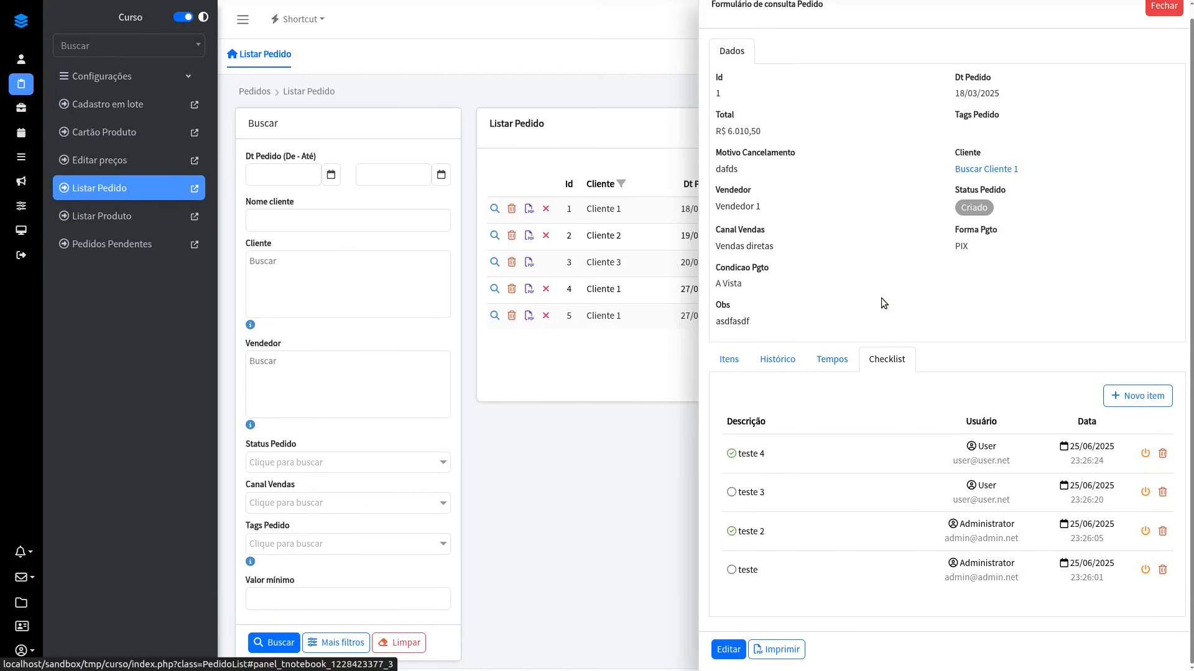
pyautogui.click(1137, 396)
pyautogui.click(811, 432)
pyautogui.write('te')
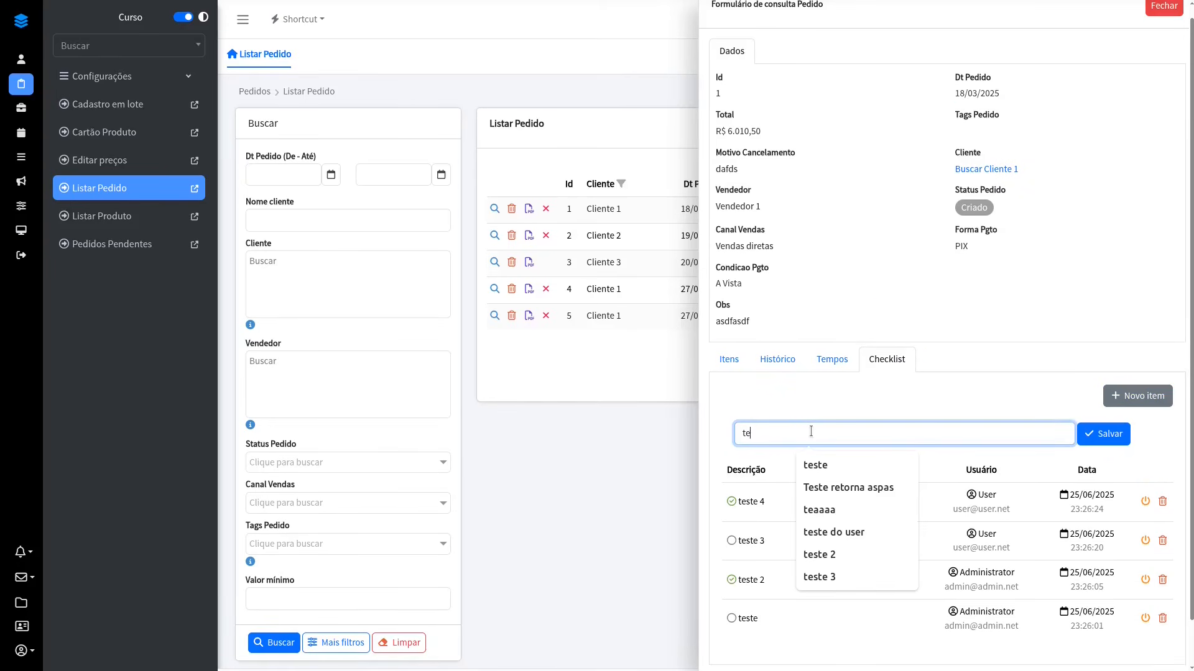
pyautogui.write('ste 5')
pyautogui.click(1102, 434)
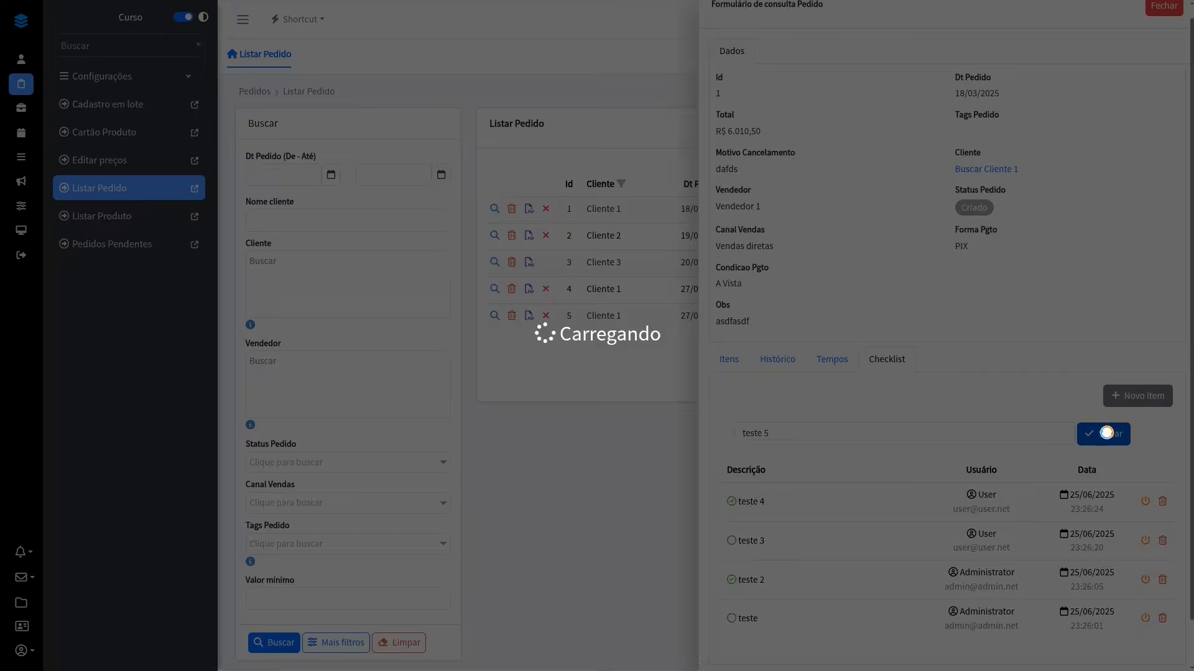
# Step: Mark the checklist item "teste 5" as done and close the order record
pyautogui.scroll(-1, 956, 348)
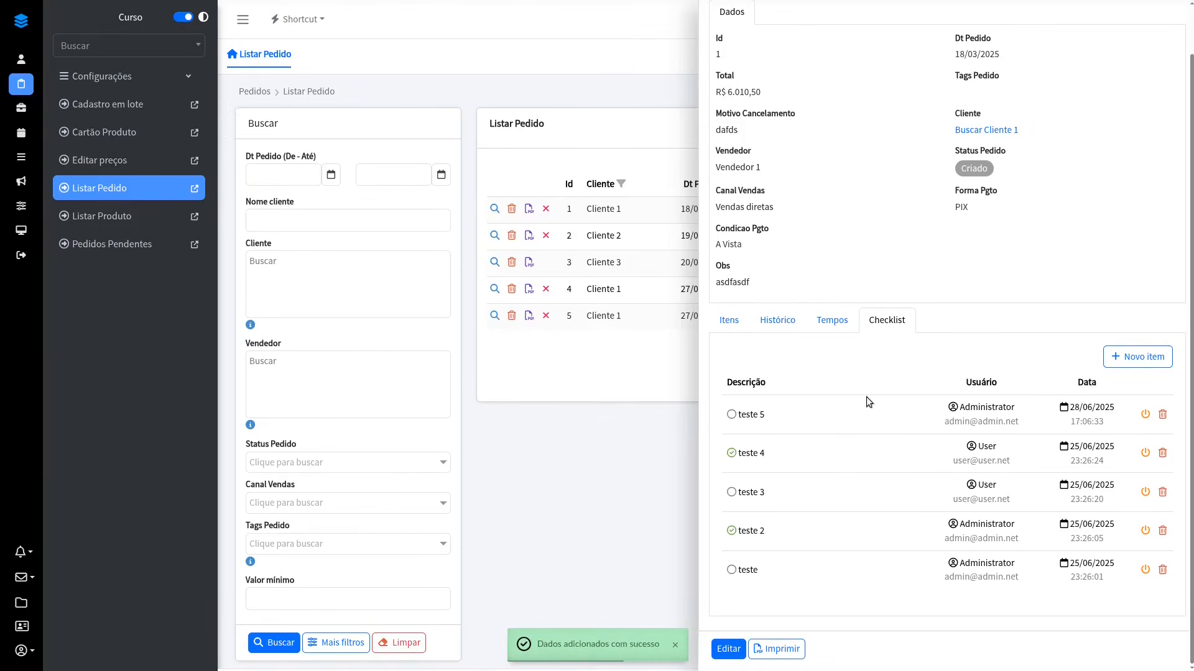
pyautogui.click(731, 415)
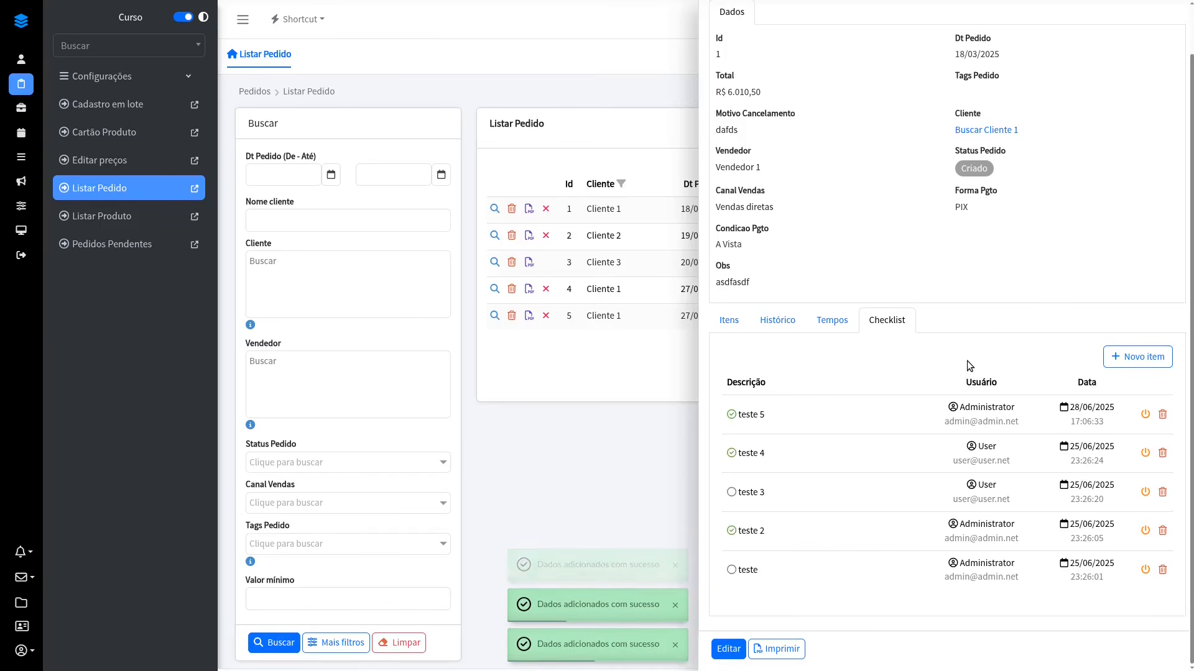
pyautogui.scroll(1, 967, 365)
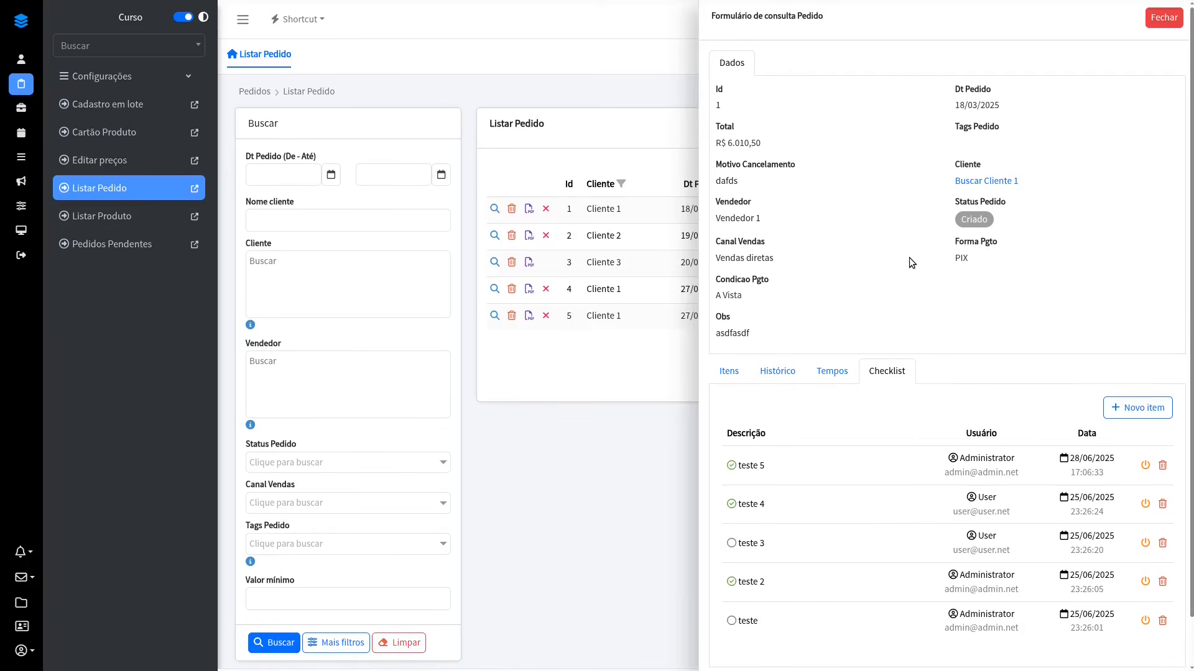
pyautogui.click(1161, 18)
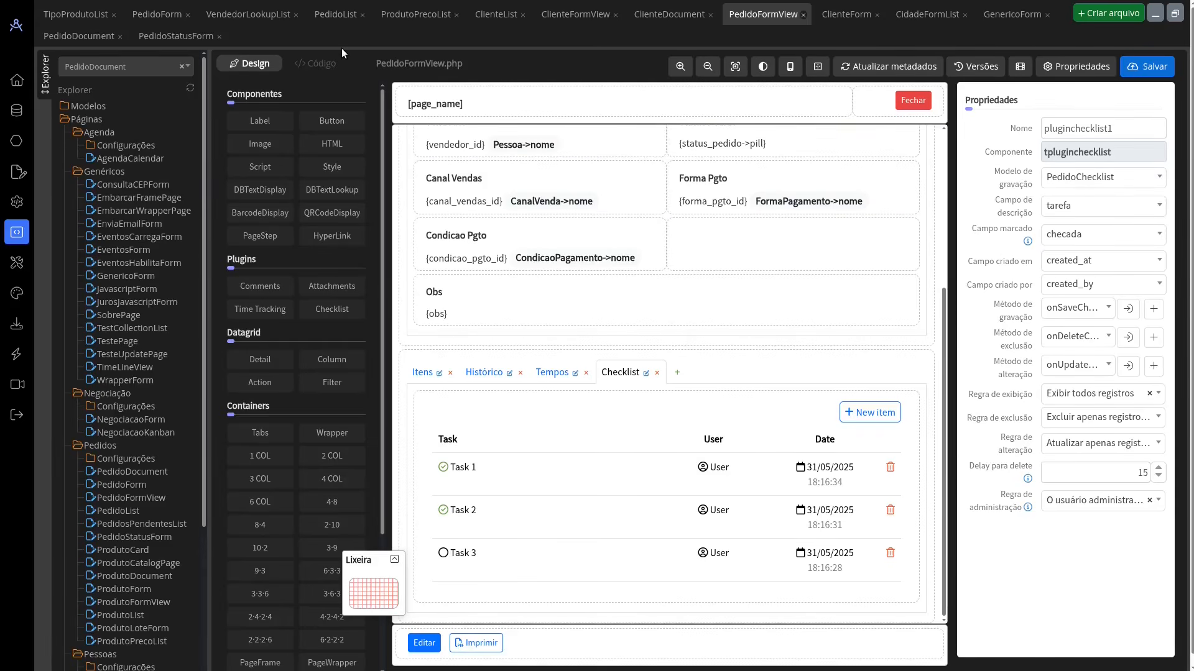
# Step: In the designer, check the Cep search button's properties in ClienteForm and the code of its action method onExitCEP
pyautogui.click(839, 14)
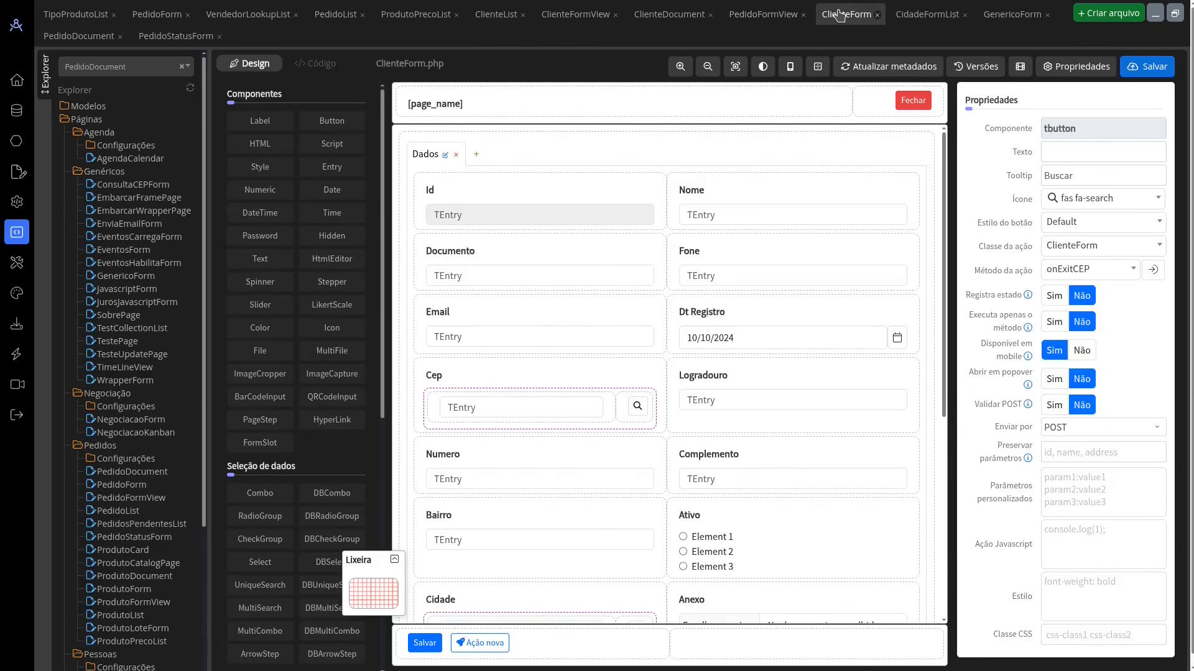
pyautogui.click(638, 408)
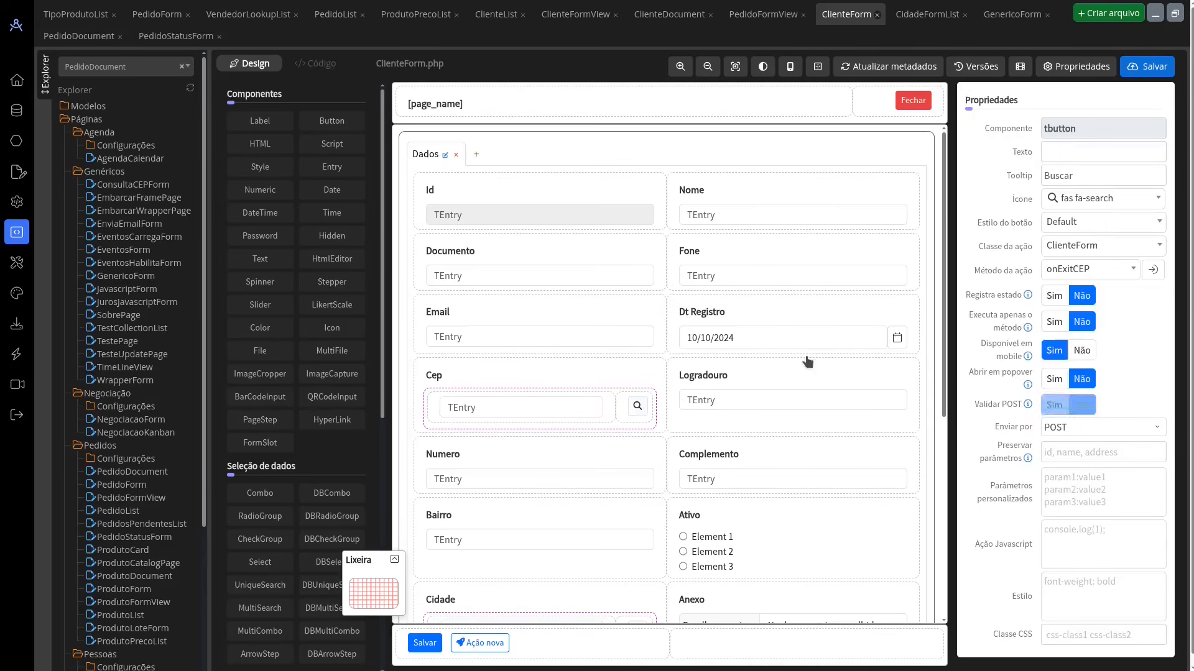
pyautogui.scroll(-1, 807, 362)
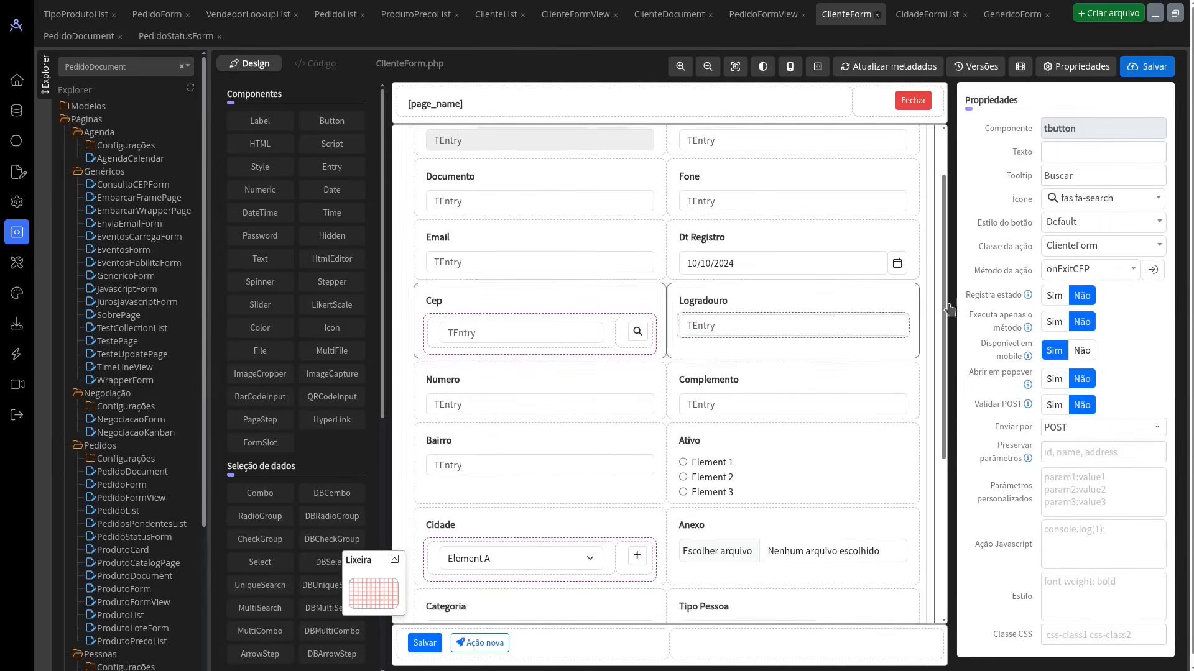
pyautogui.click(1154, 269)
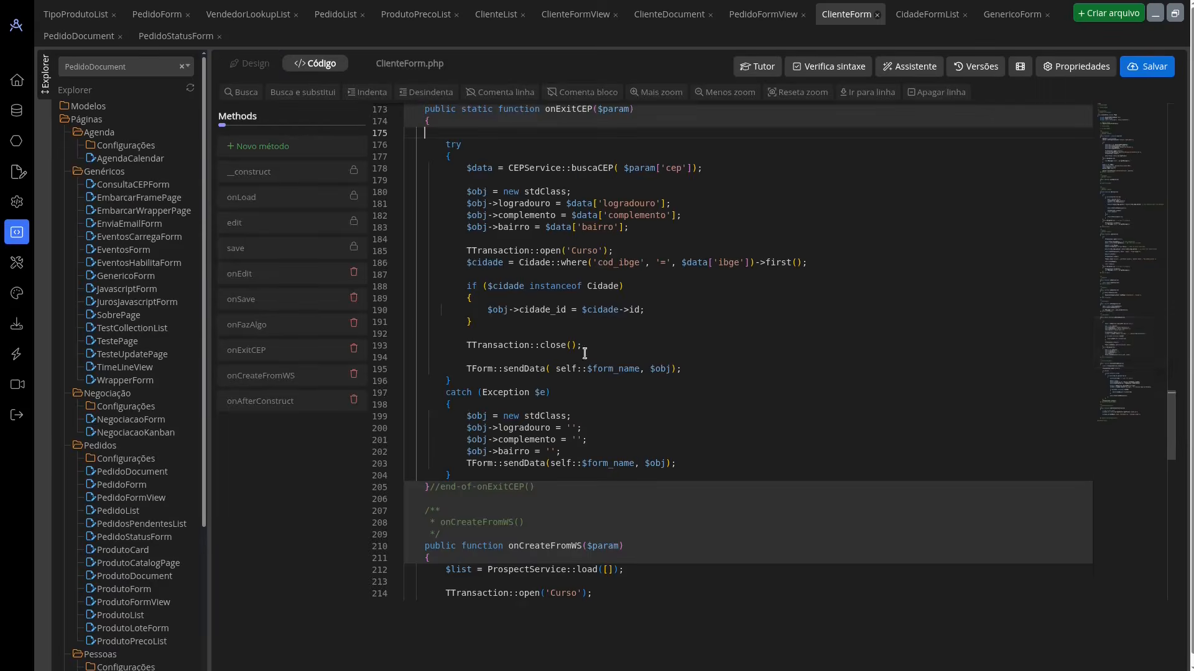
pyautogui.click(252, 65)
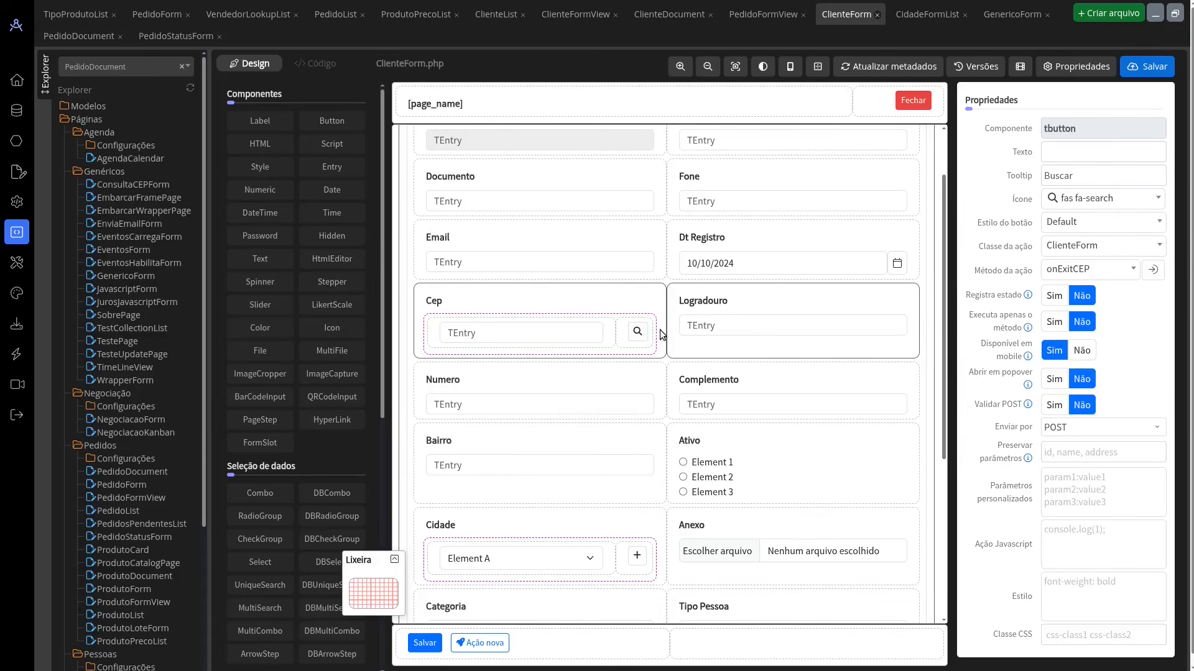
# Step: In the running application, open the first client in Listar Cliente for editing
pyautogui.hotkey('ctrl', 'Tab')
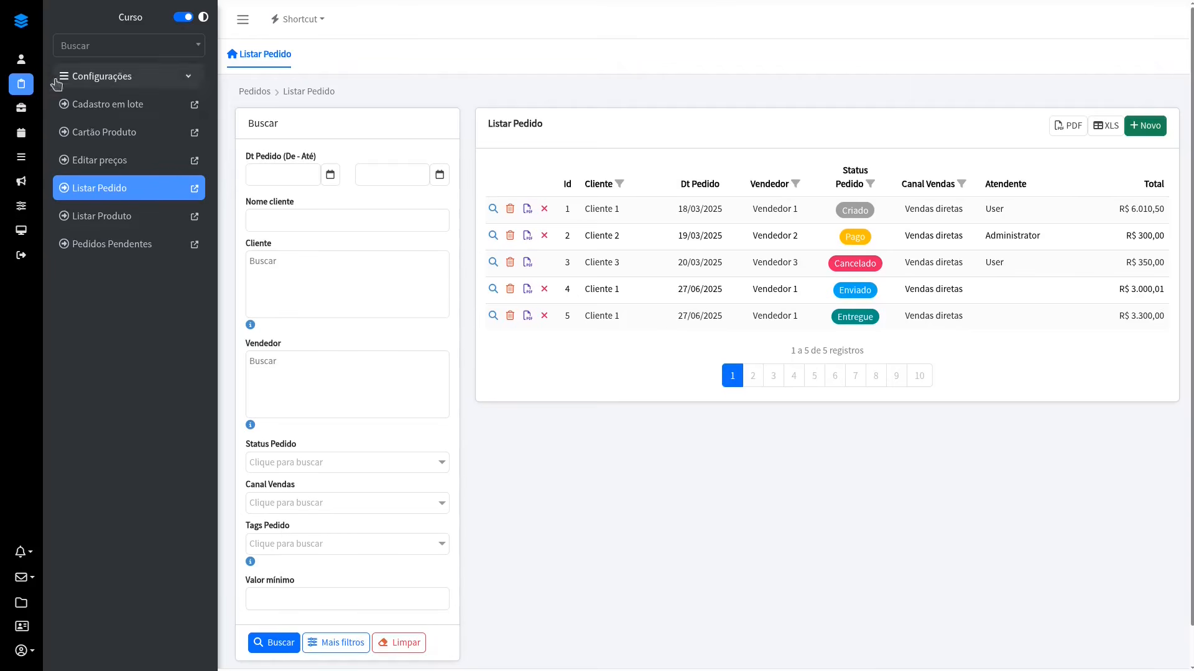
pyautogui.click(21, 59)
pyautogui.click(114, 114)
pyautogui.click(271, 220)
pyautogui.click(738, 516)
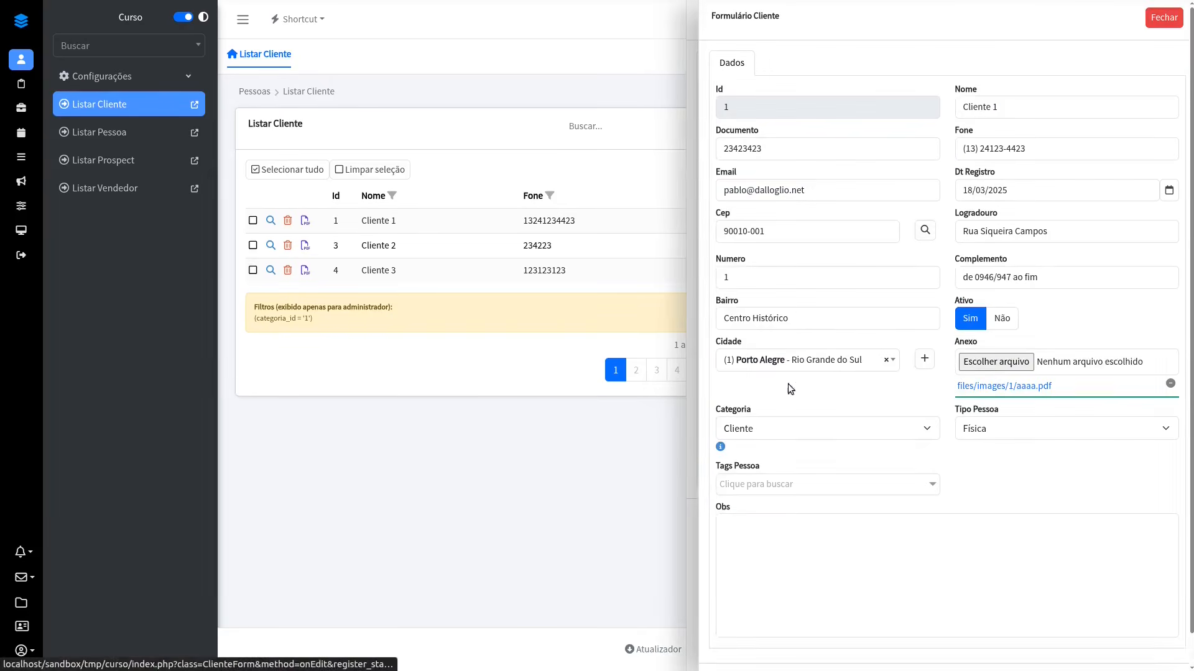
# Step: Replace the client's Cep with a suggested postal code, look up its address, and close the client forms without saving
pyautogui.click(812, 229)
pyautogui.hotkey('ctrl', 'a')
pyautogui.press('BackSpace')
pyautogui.click(812, 229)
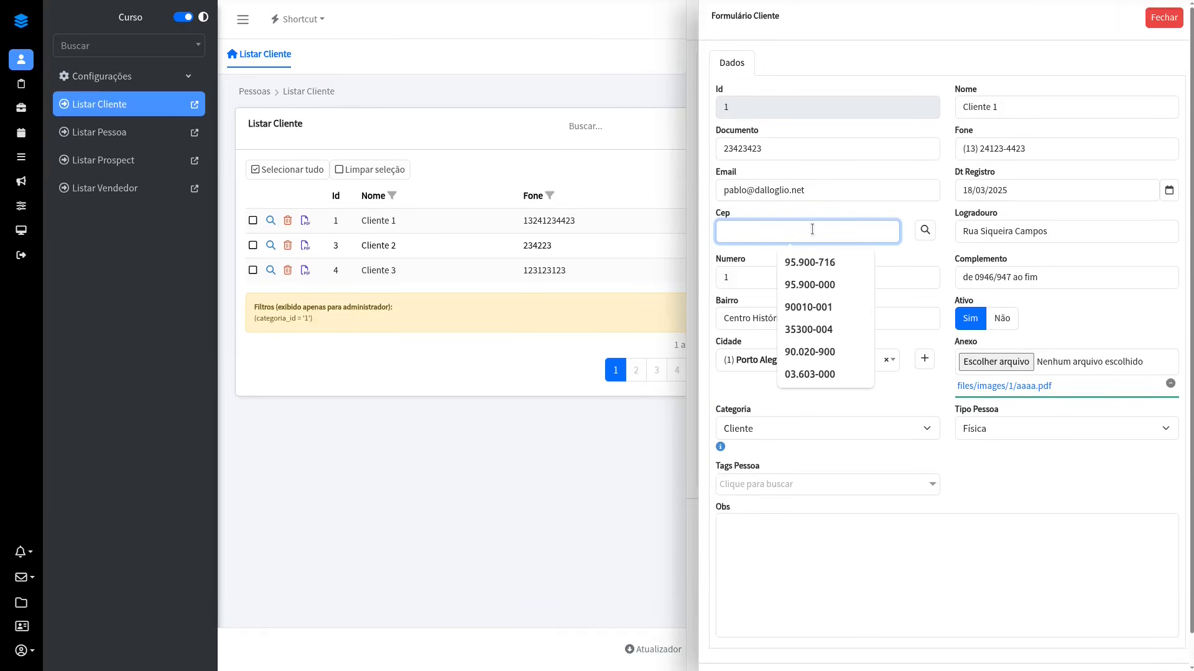
pyautogui.click(815, 260)
pyautogui.click(925, 233)
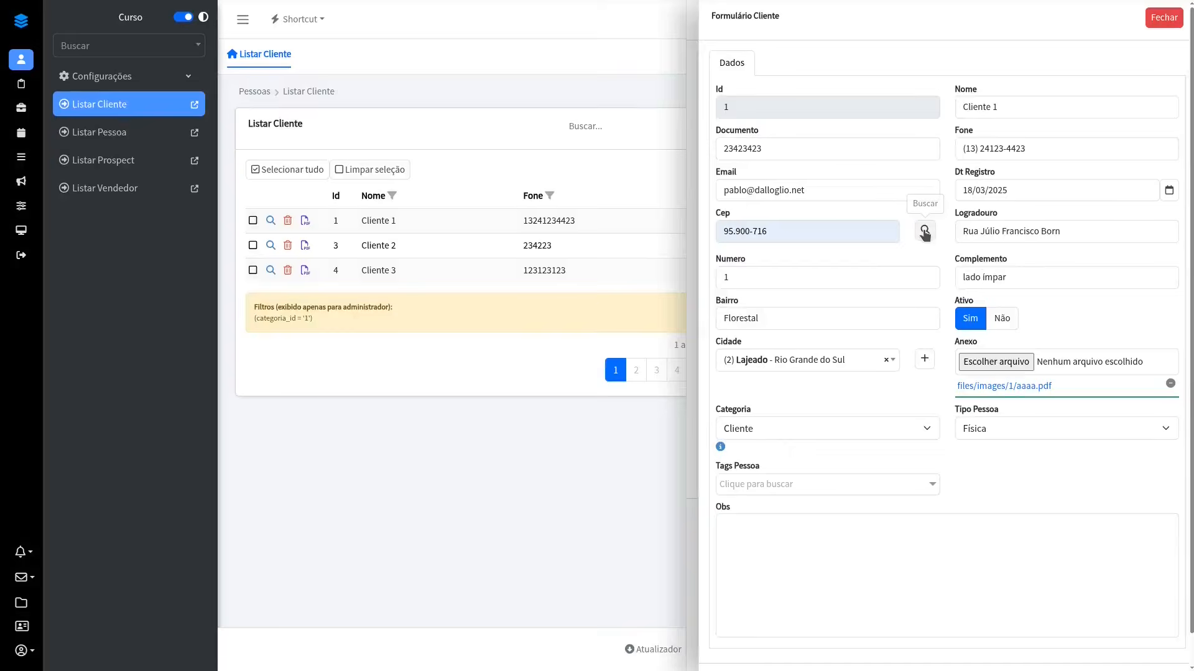
pyautogui.click(1164, 18)
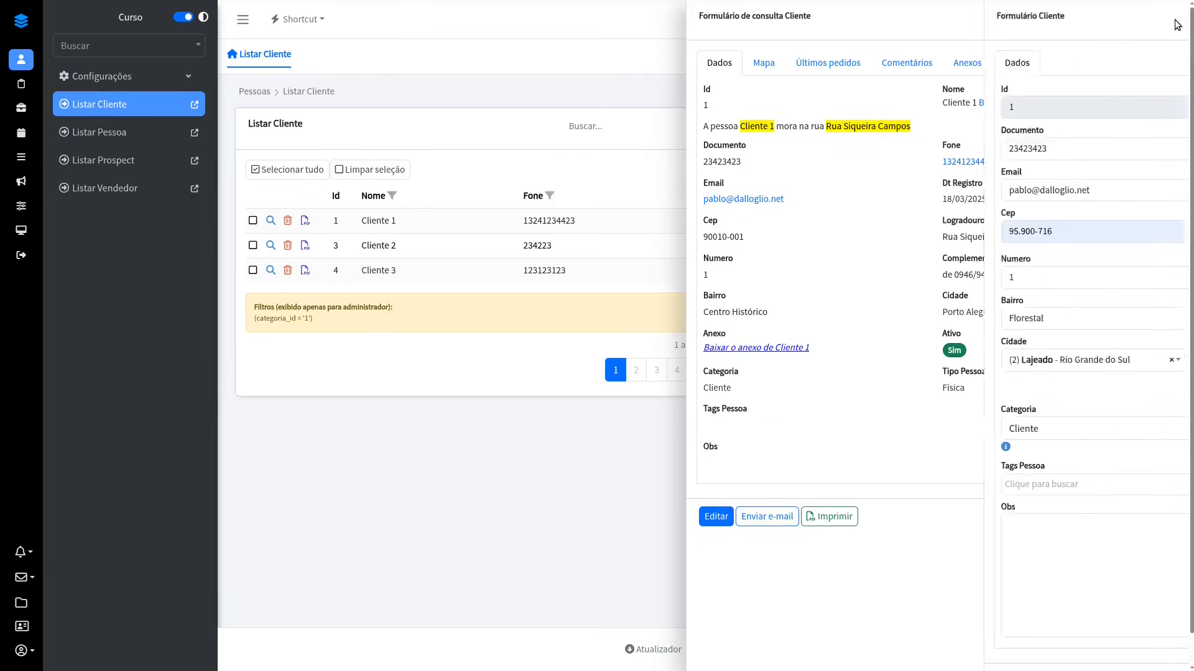
pyautogui.click(1164, 17)
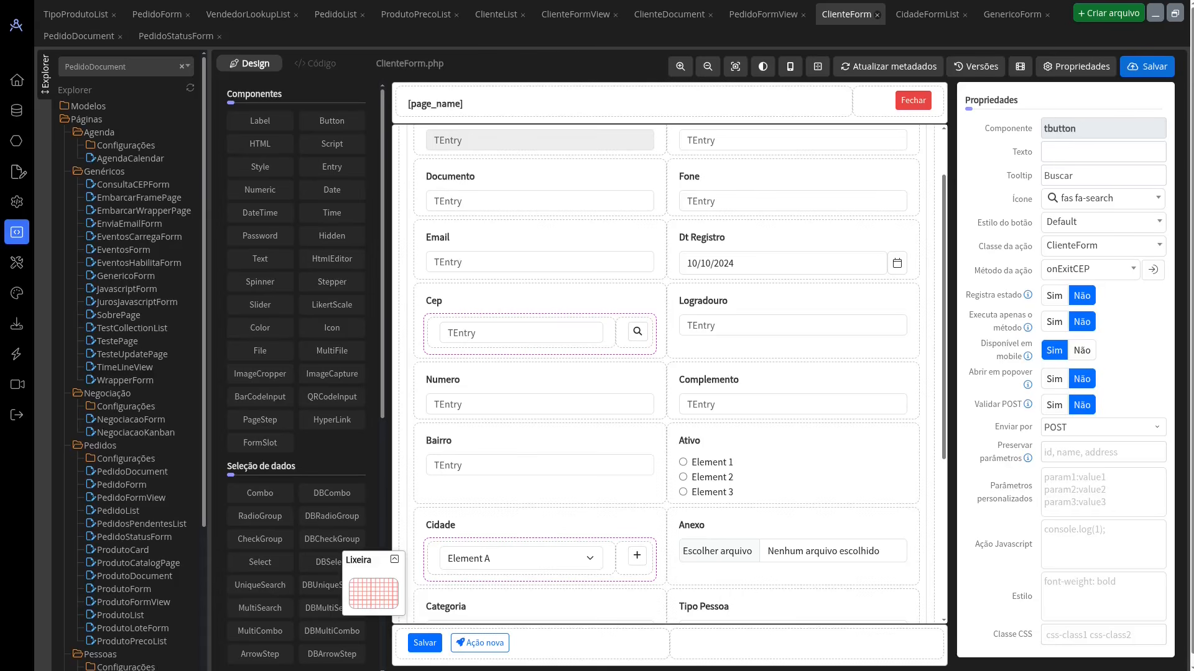
# Step: In the designer, open CidadeFormList and check the properties of its list and form page wrappers
pyautogui.click(927, 17)
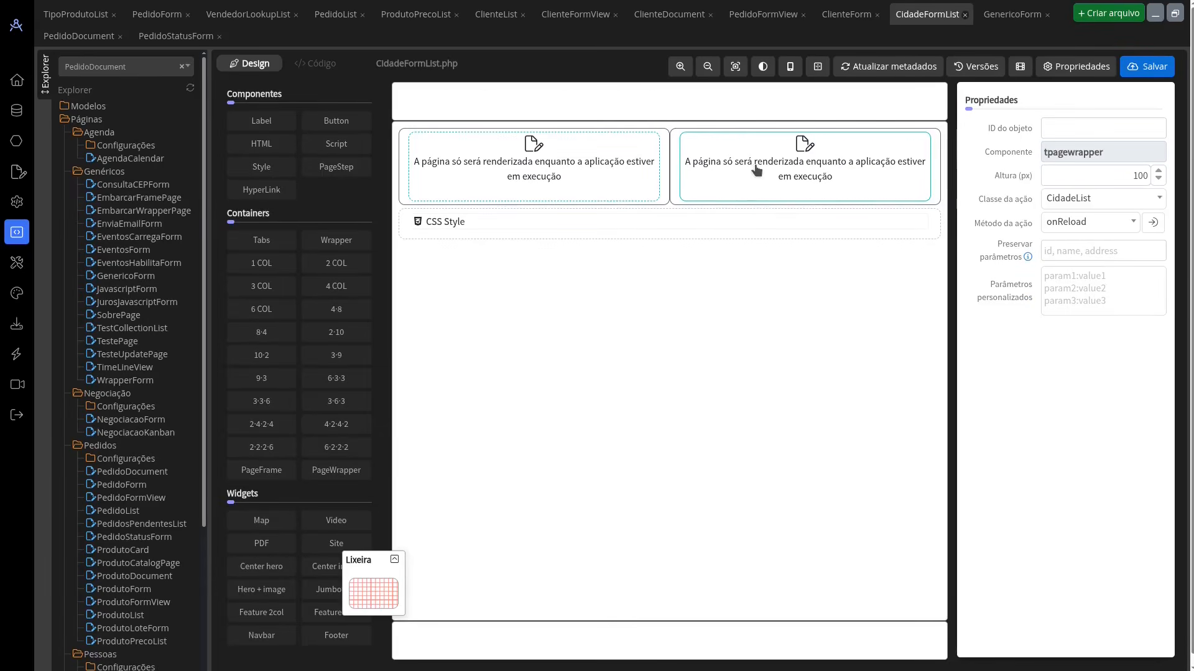
pyautogui.click(772, 168)
# Step: In the running application, open Cadastro de cidades and load Porto Alegre, Lajeado and finally Caratinga into the city form
pyautogui.hotkey('alt', 'Tab')
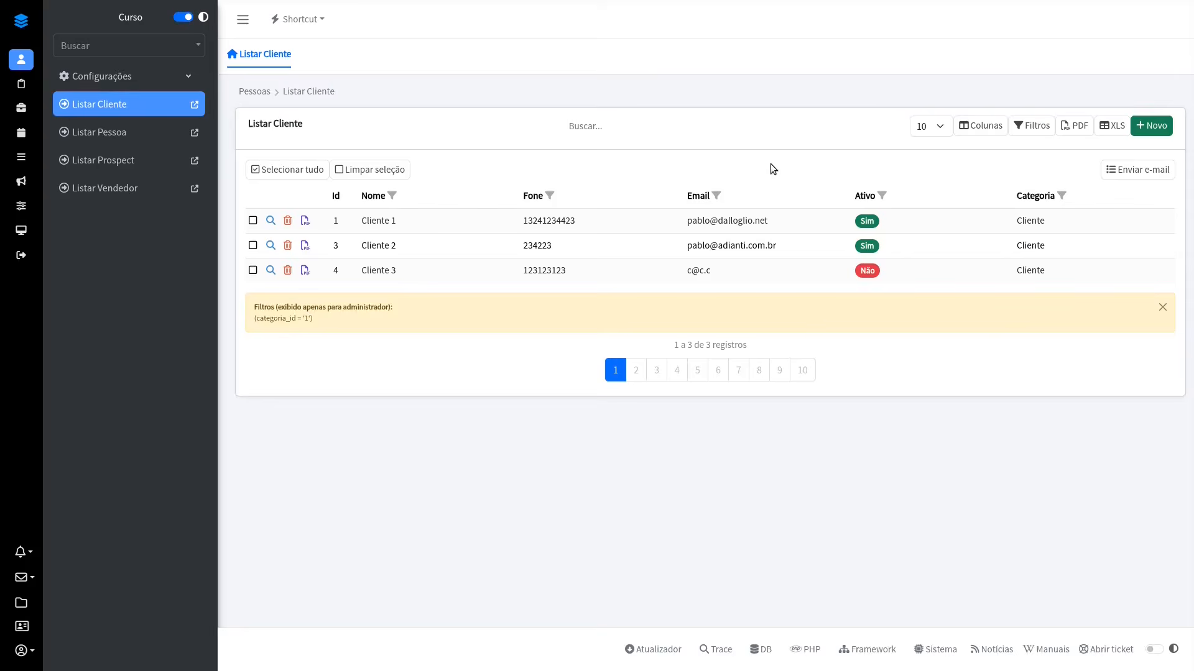
pyautogui.click(87, 76)
pyautogui.click(118, 103)
pyautogui.click(494, 207)
pyautogui.click(504, 231)
pyautogui.click(463, 354)
# Step: Rename the city Caratinga as Caratinga2 and save the record
pyautogui.click(829, 272)
pyautogui.write('2')
pyautogui.click(748, 404)
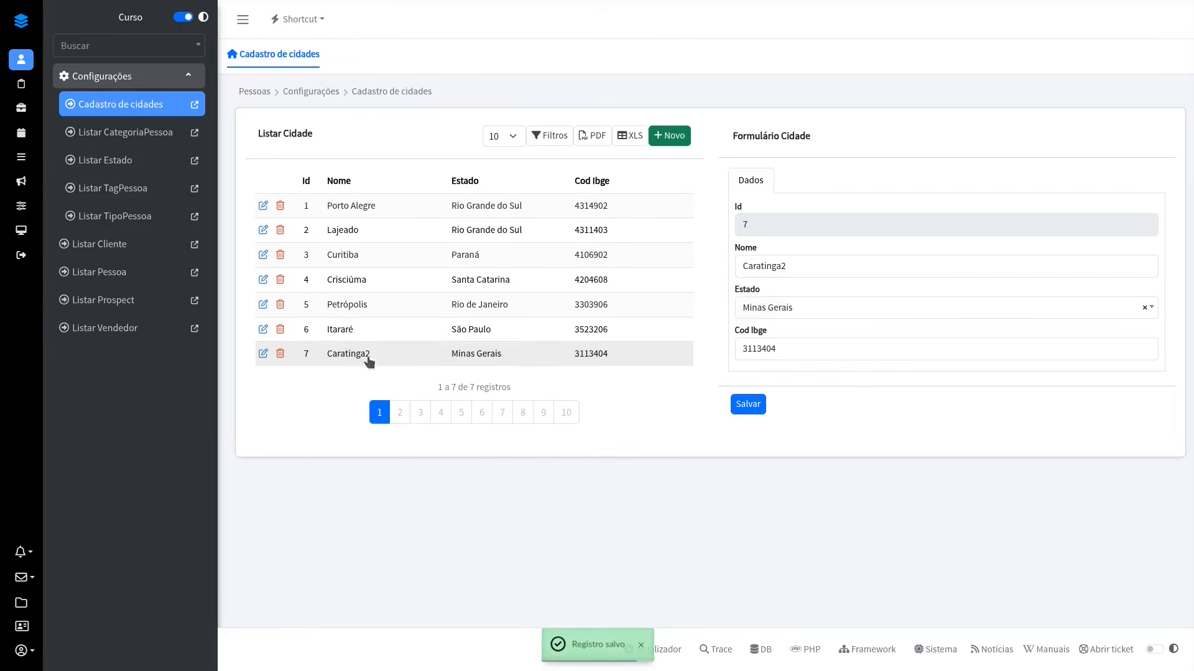
# Step: Restore the city's name to Caratinga and save the record
pyautogui.doubleClick(851, 261)
pyautogui.click(851, 261)
pyautogui.press('BackSpace')
pyautogui.click(749, 405)
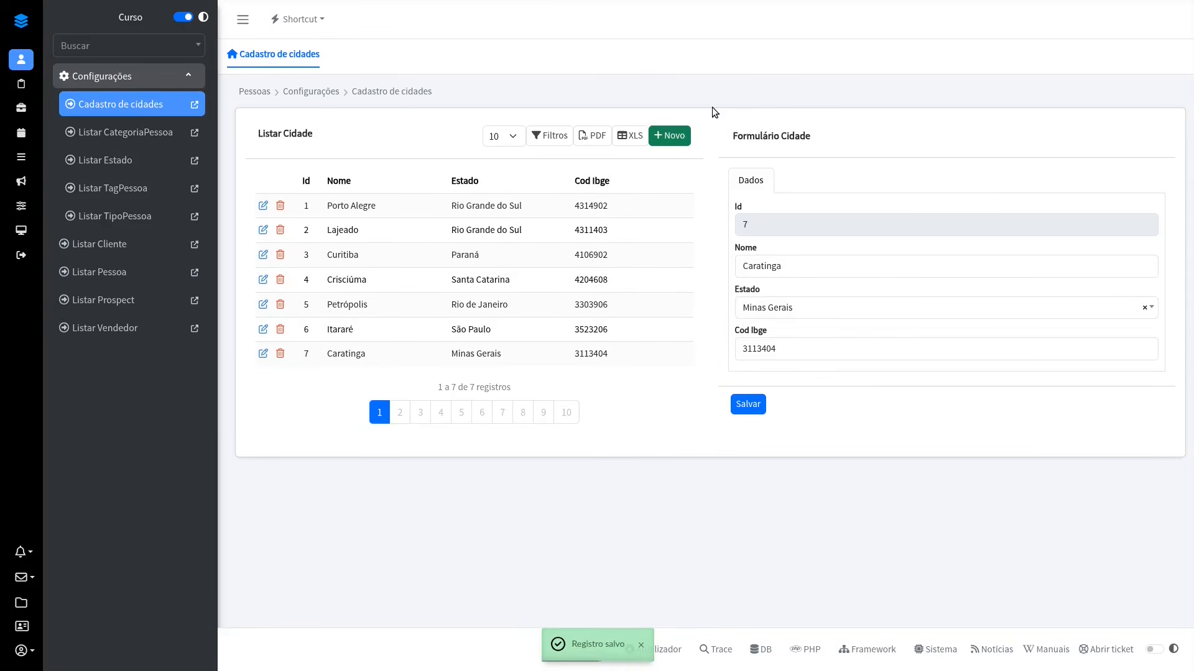
# Step: Check how the city form responds to a new record and to Curitiba, Crisciúma and Itararé, and view the list's filters
pyautogui.click(671, 136)
pyautogui.click(510, 255)
pyautogui.click(491, 280)
pyautogui.click(491, 333)
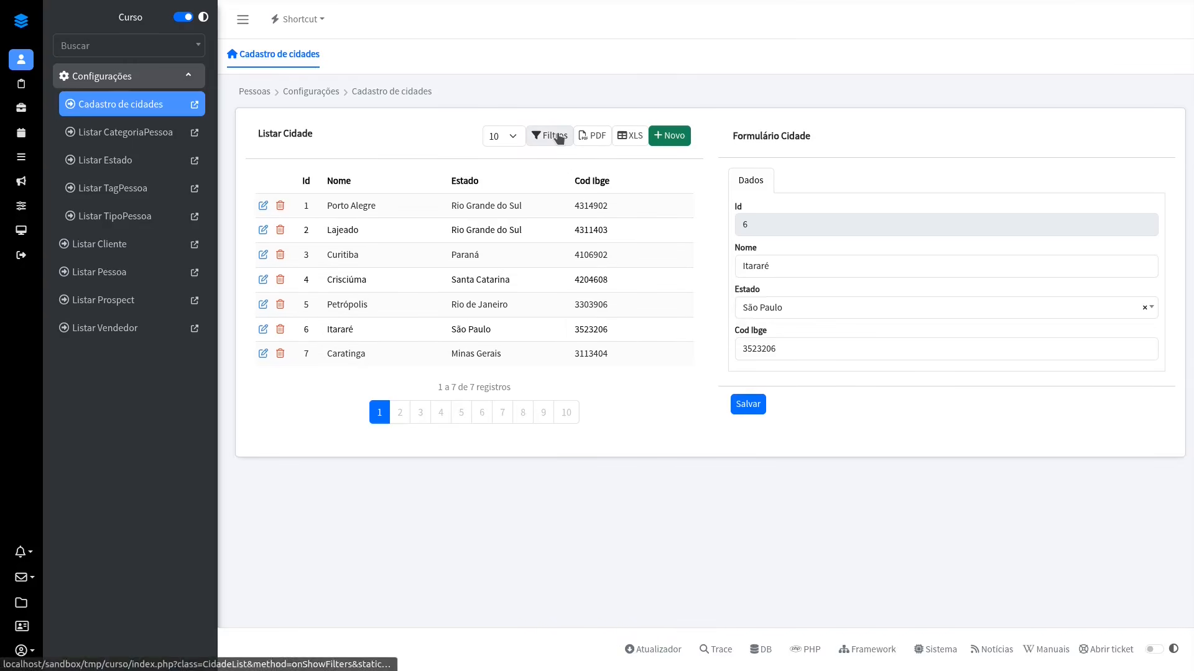
pyautogui.click(559, 138)
pyautogui.click(1160, 15)
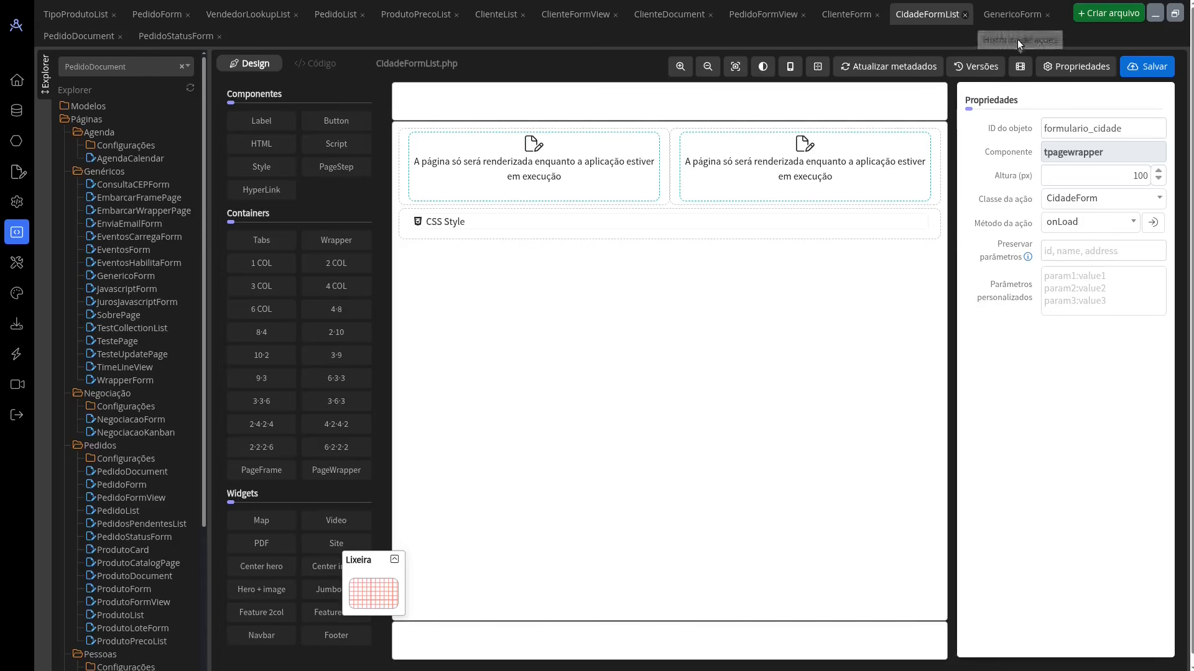
# Step: In the designer, open GenericoForm and examine the properties of its ArrowStep and DBArrowStep components
pyautogui.click(1011, 17)
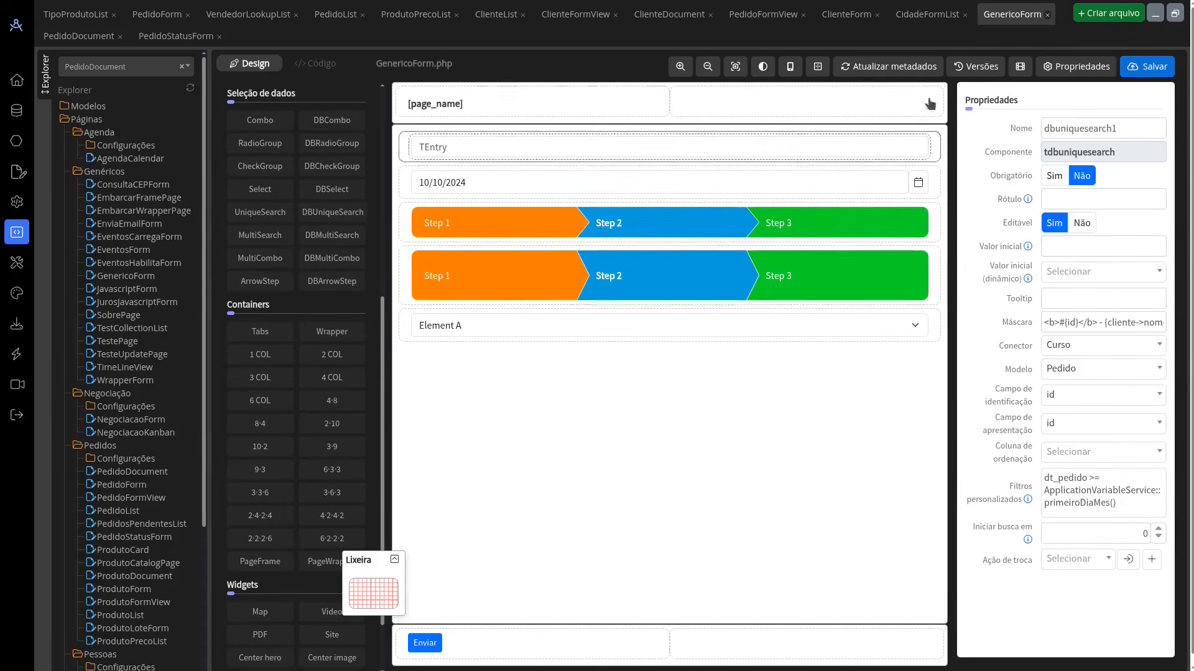
pyautogui.moveTo(257, 283)
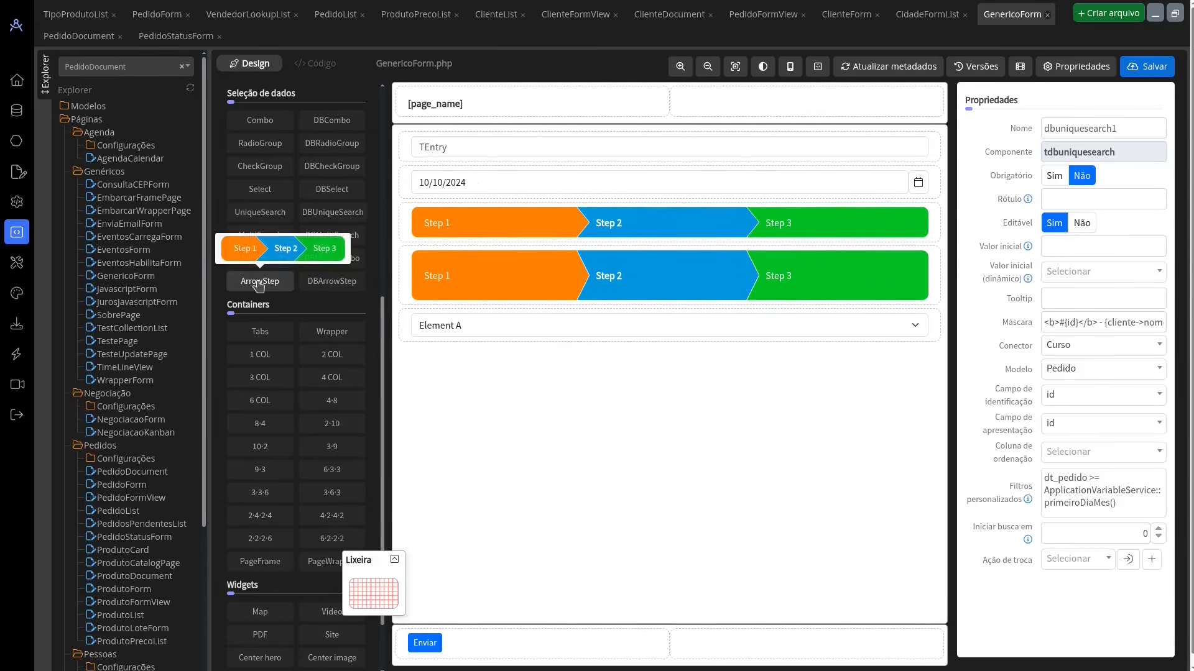
pyautogui.moveTo(316, 284)
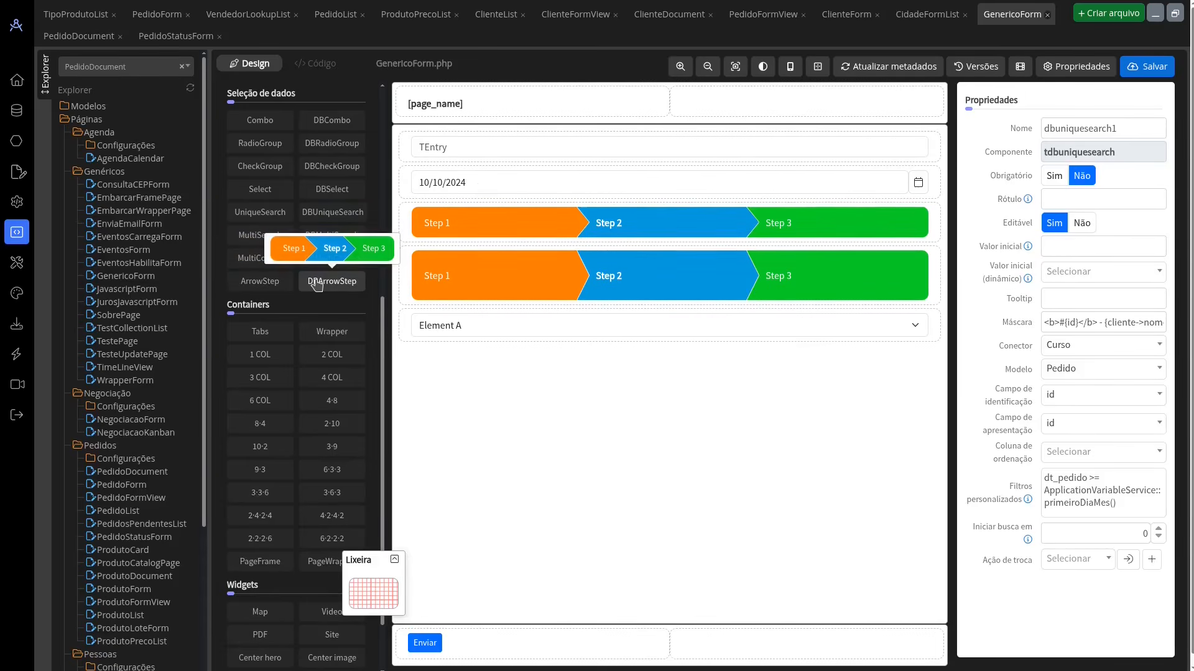
pyautogui.click(602, 236)
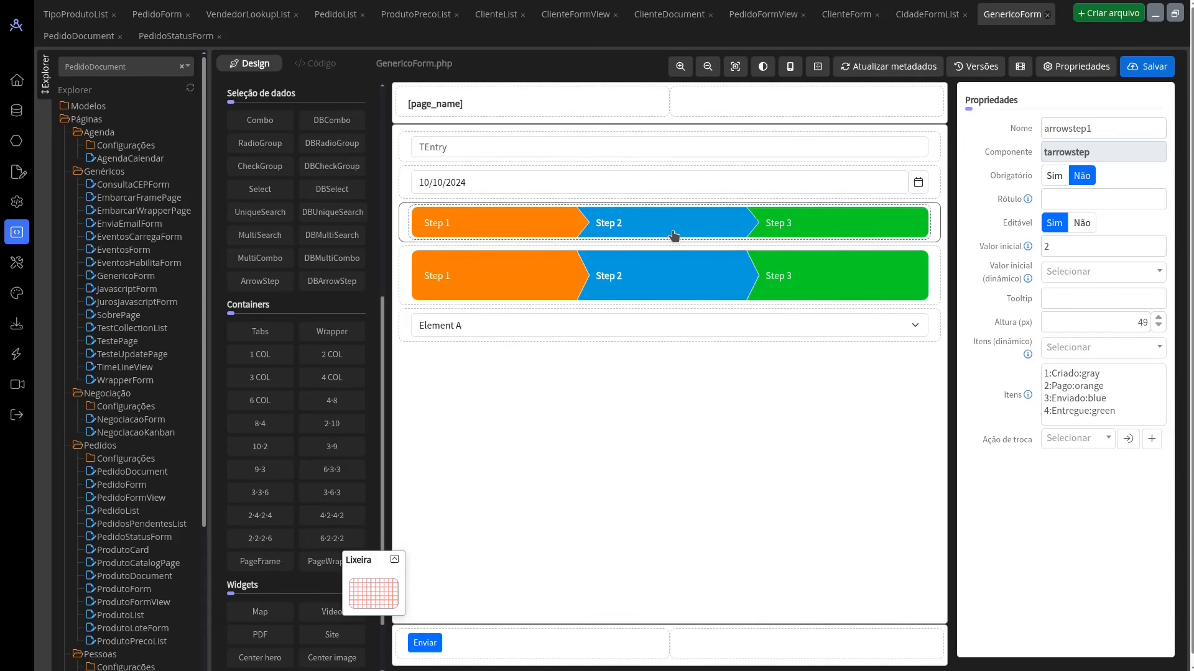
pyautogui.click(779, 289)
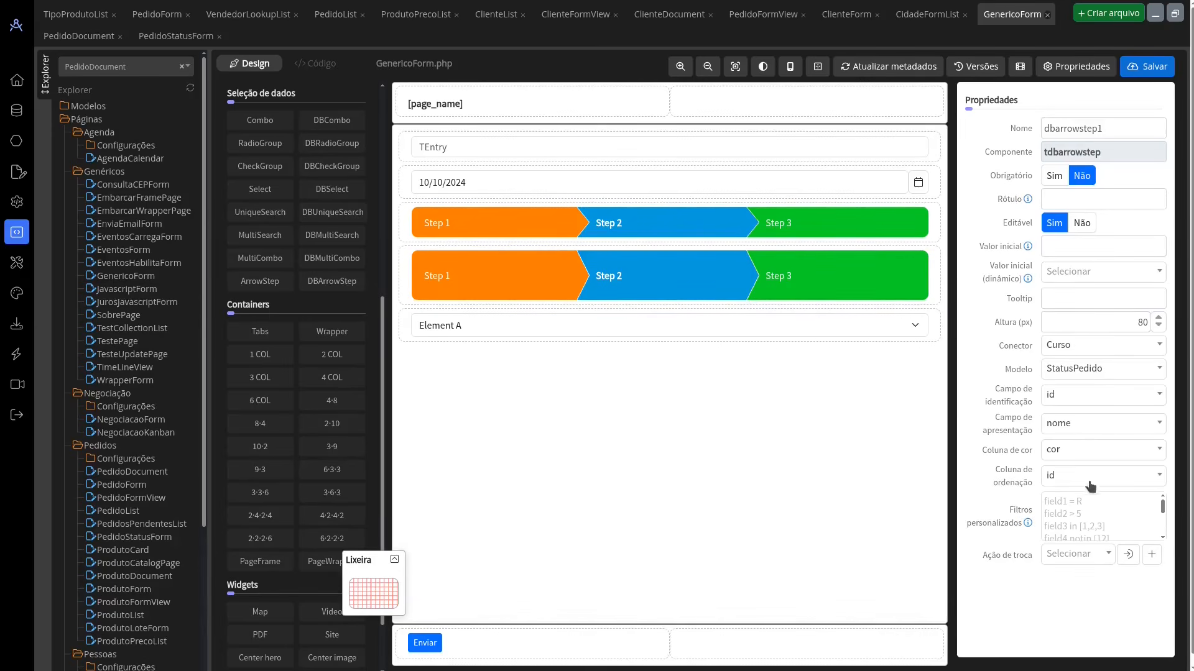
# Step: In the running application, open Formulário genérico, set the database-driven arrow step to Entregue, and return to the designer
pyautogui.hotkey('alt', 'Tab')
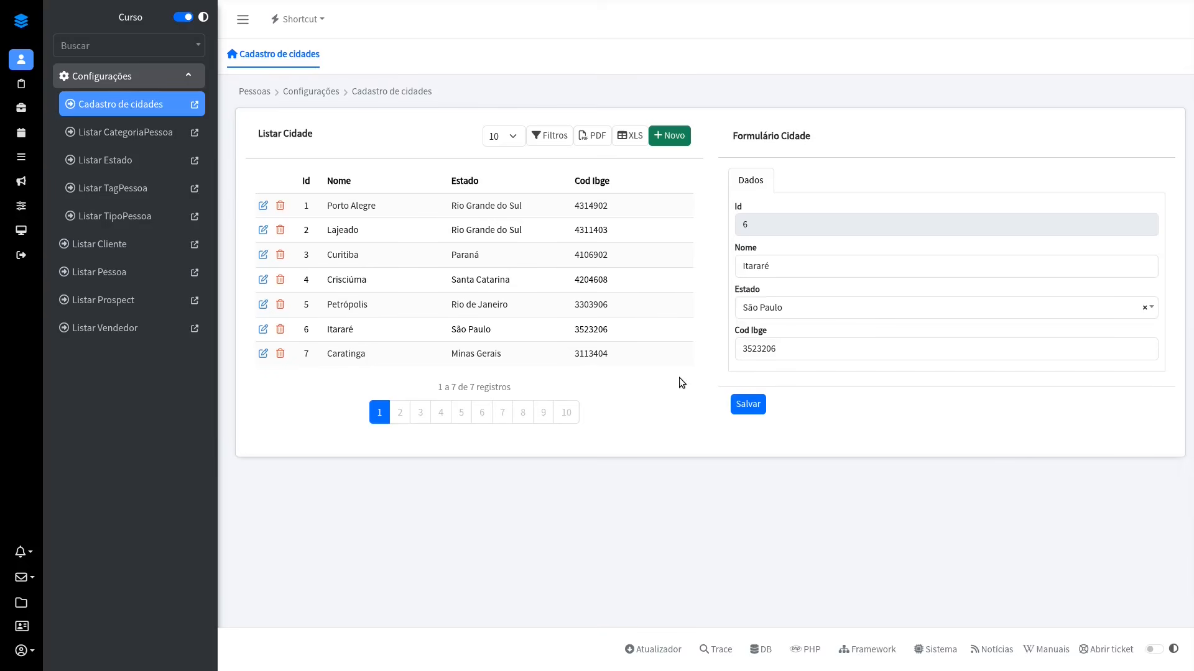
pyautogui.click(18, 161)
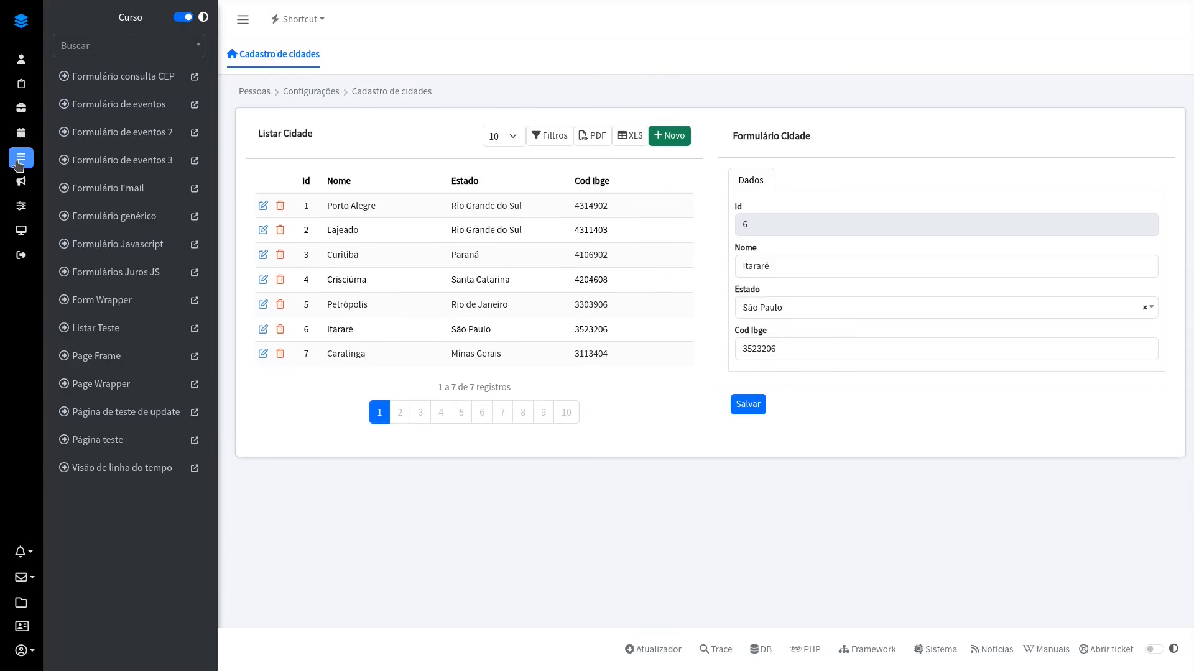
pyautogui.click(137, 218)
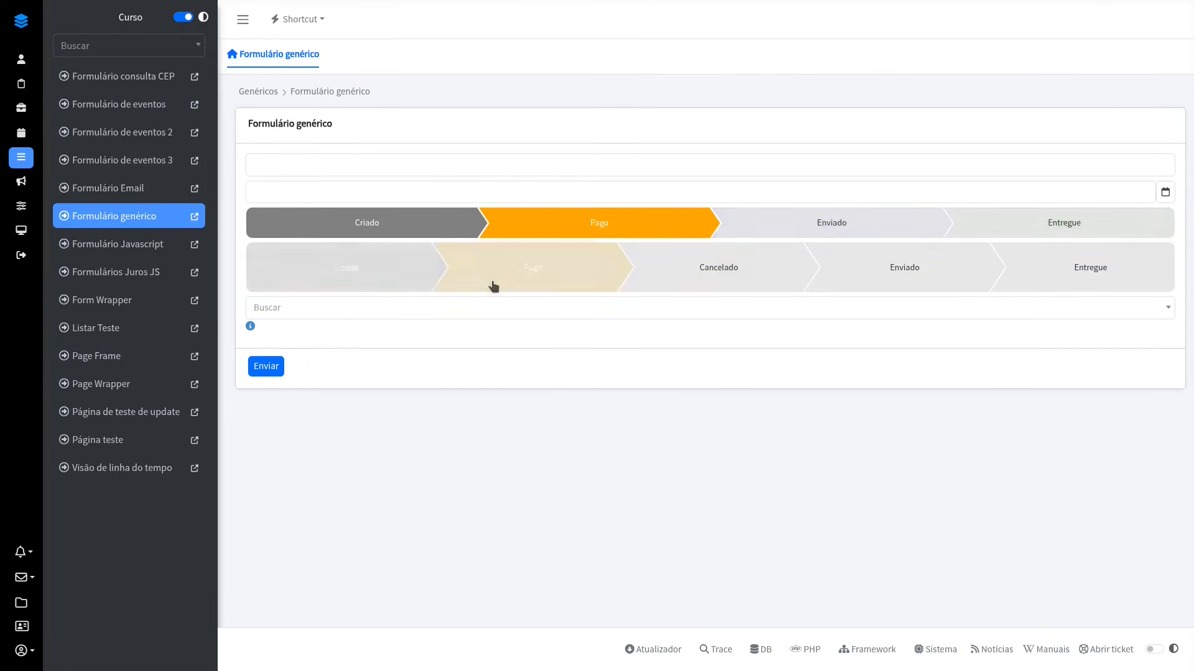
pyautogui.click(1098, 267)
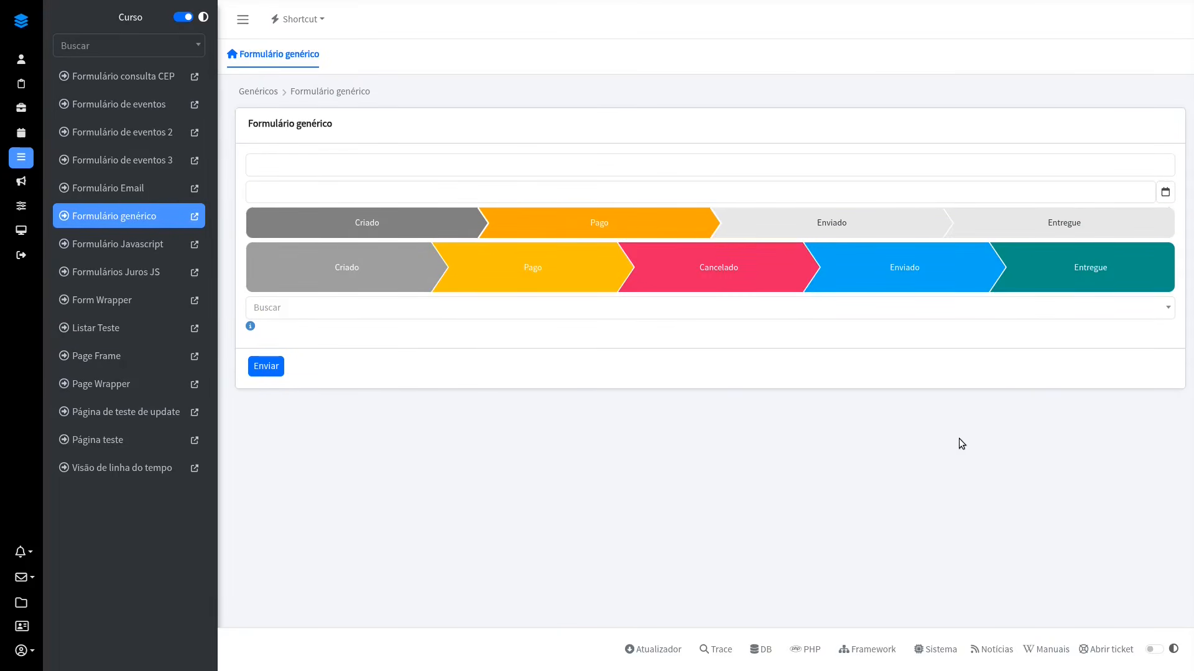
pyautogui.hotkey('alt', 'Tab')
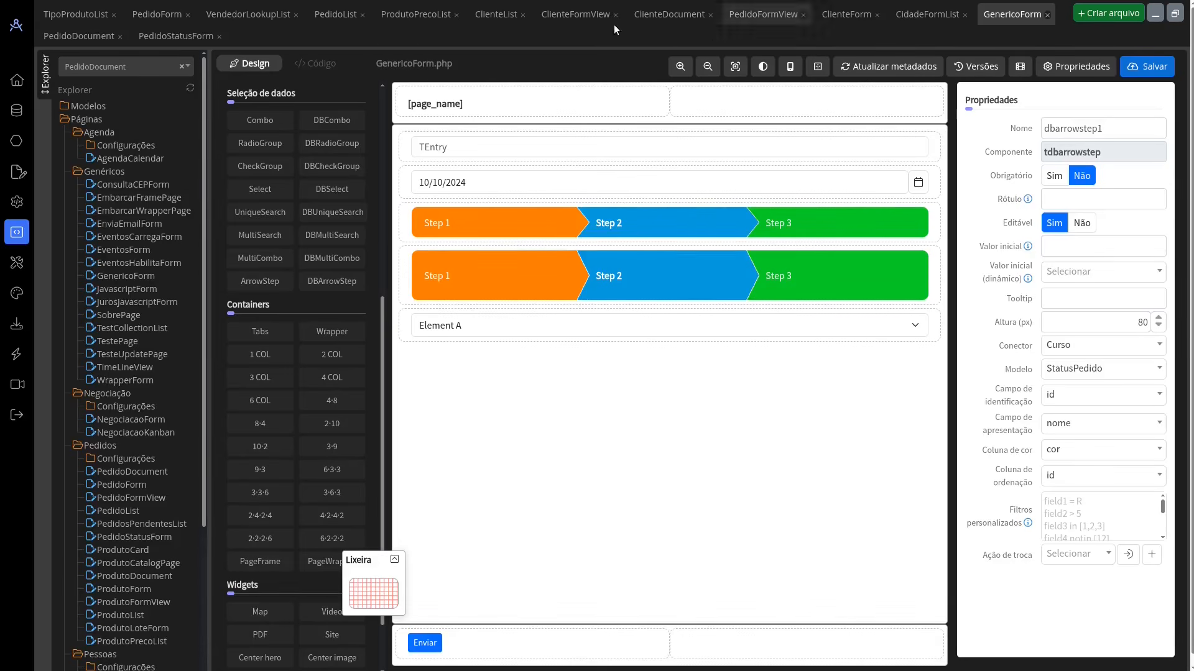
# Step: In PedidoForm, examine the dynamic initial value options of the Dt Pedido field, including the Minhas variáveis group
pyautogui.click(150, 18)
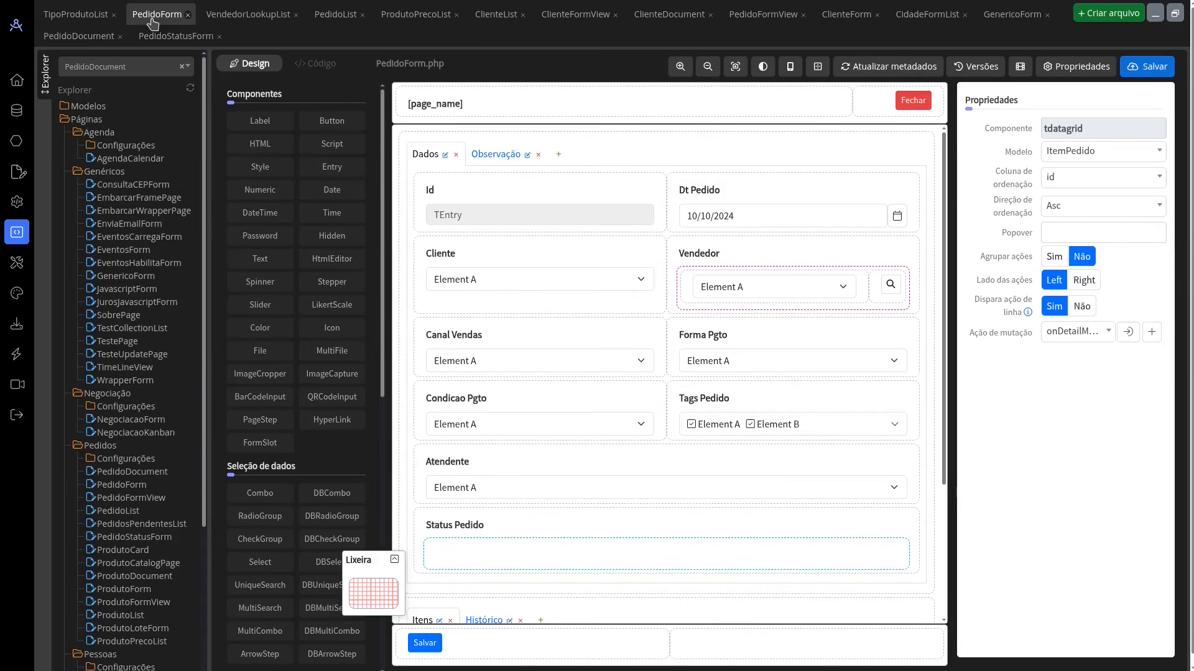
pyautogui.click(744, 218)
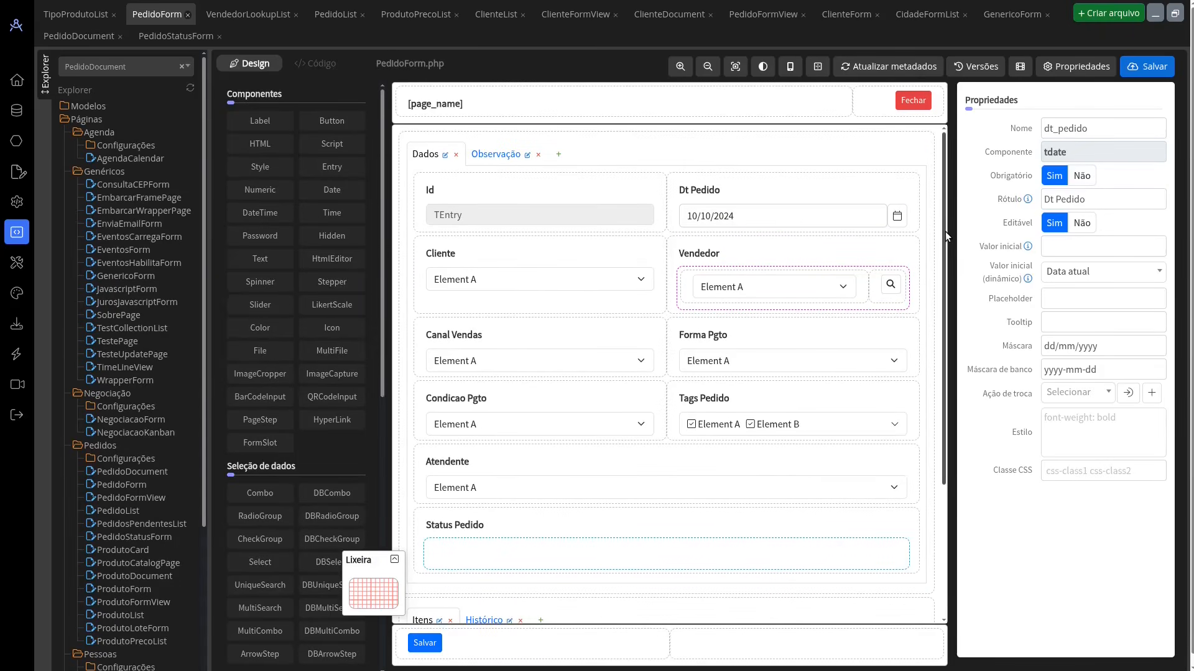
pyautogui.click(1085, 273)
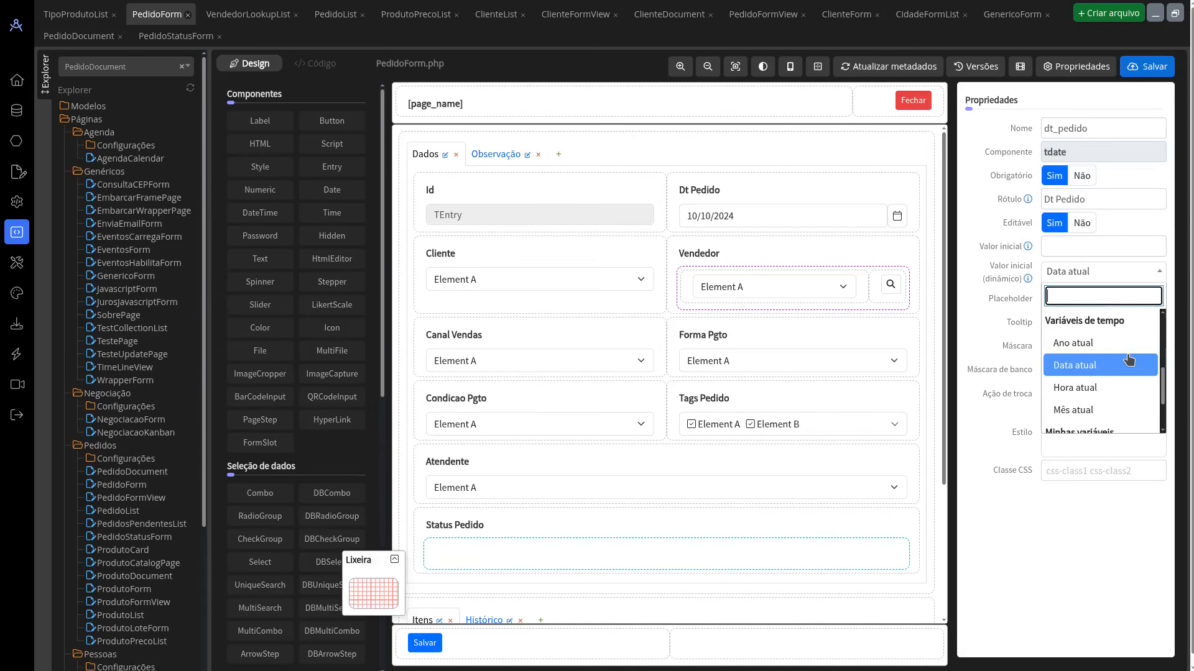
pyautogui.scroll(-2, 1124, 357)
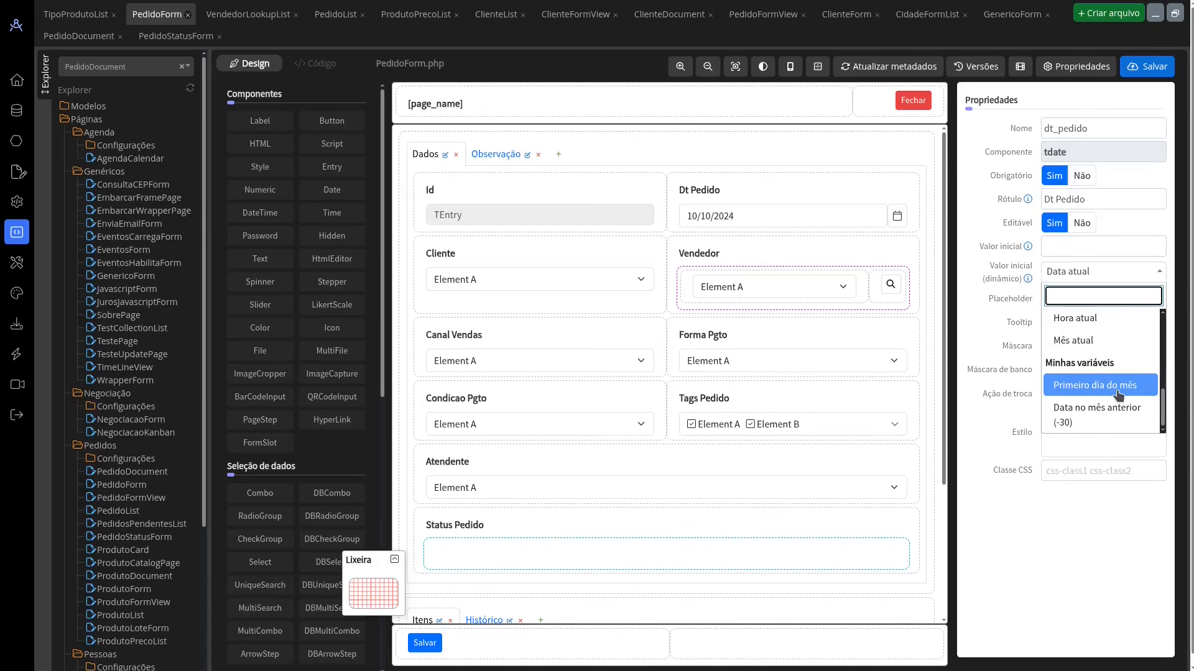
pyautogui.click(997, 341)
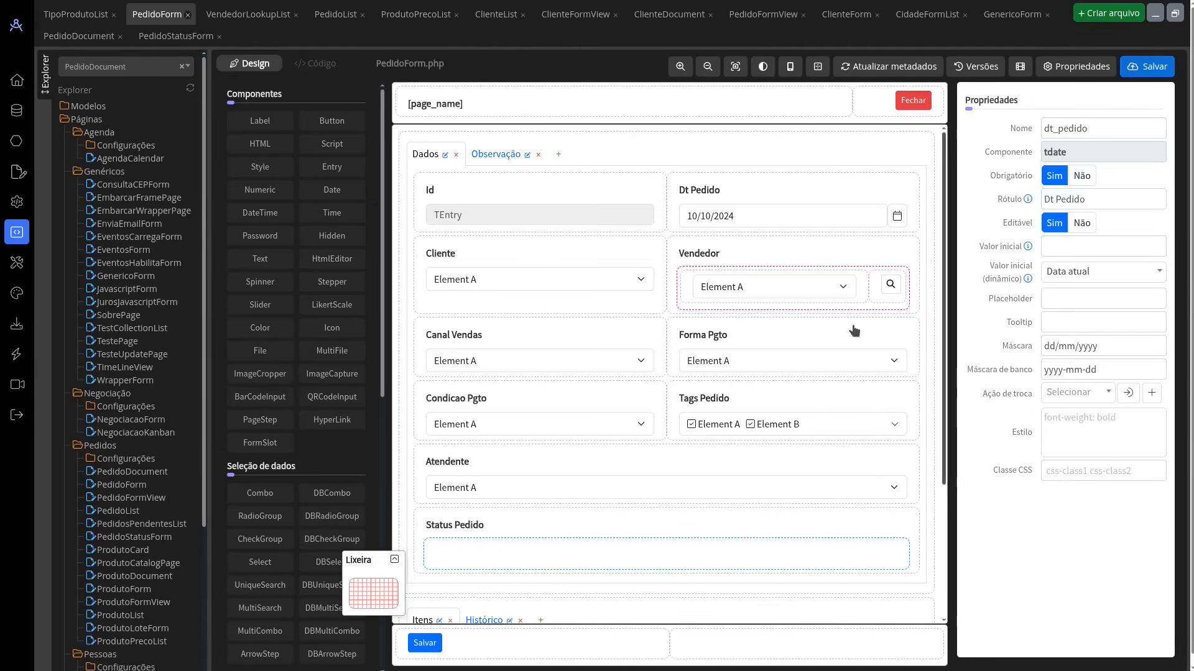
# Step: Examine the Forma Pgto field's initial value, its supported expressions and its dynamic value options, comparing it with Canal Vendas
pyautogui.click(796, 354)
pyautogui.moveTo(1029, 248)
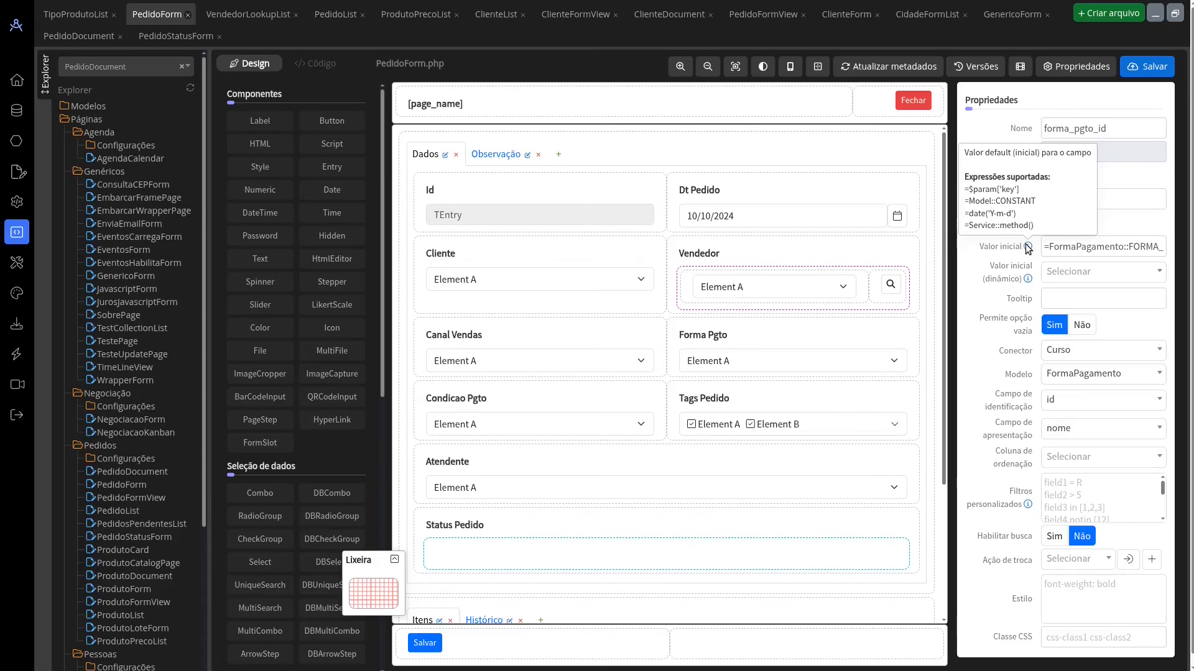
pyautogui.click(1086, 274)
pyautogui.scroll(-5, 1080, 377)
pyautogui.click(1013, 263)
pyautogui.moveTo(1029, 248)
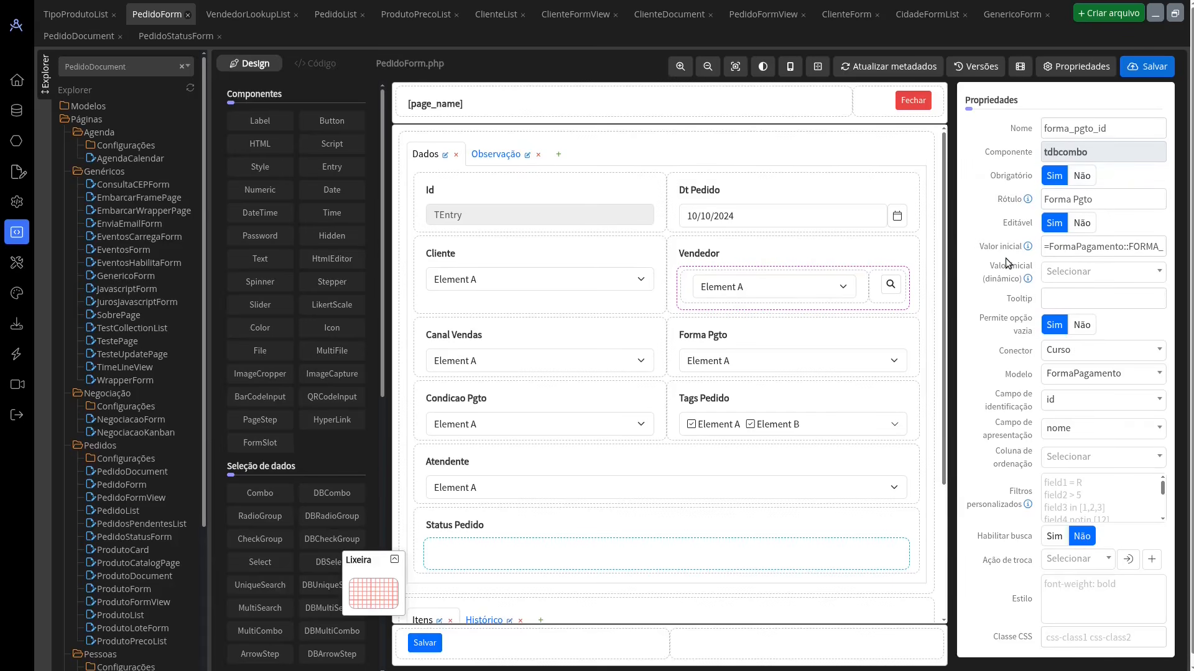
pyautogui.click(560, 375)
pyautogui.click(714, 360)
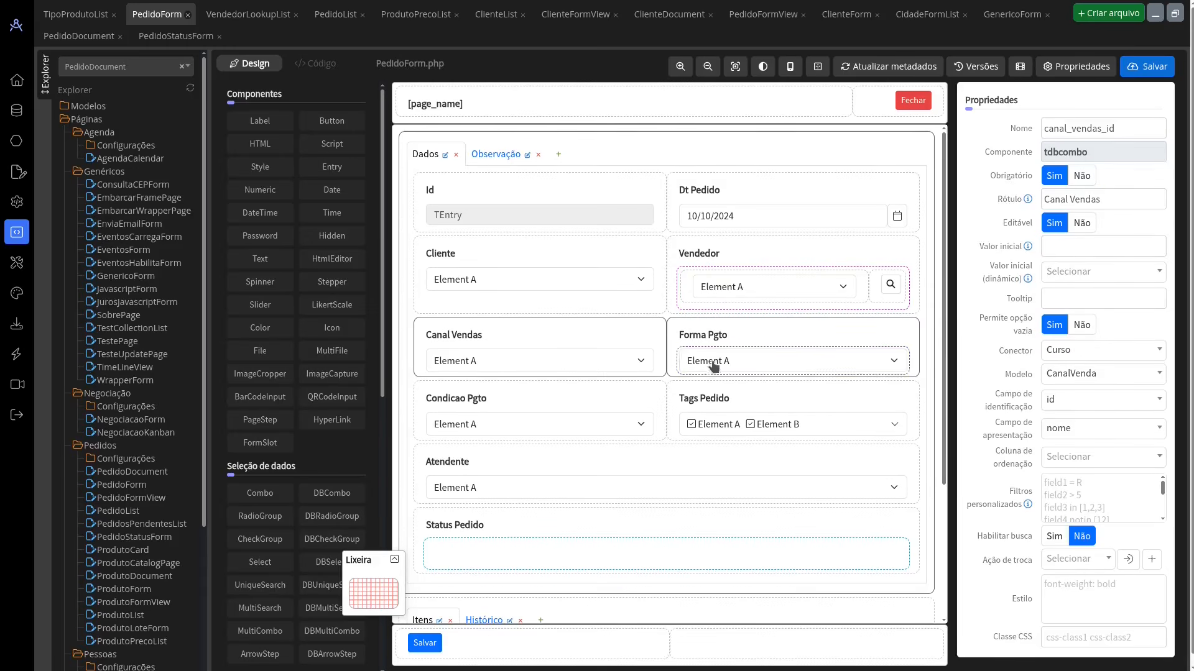
pyautogui.click(1090, 245)
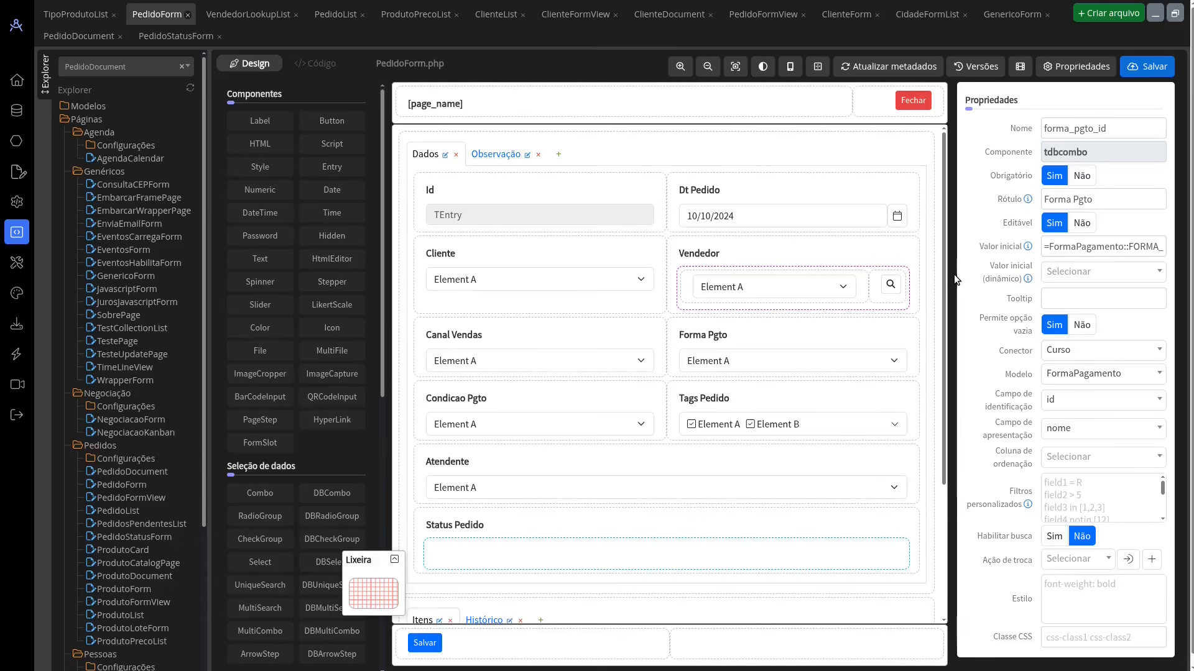
# Step: In GenericoForm, examine the custom filters of the unique search component and the filter expressions they support
pyautogui.click(1002, 18)
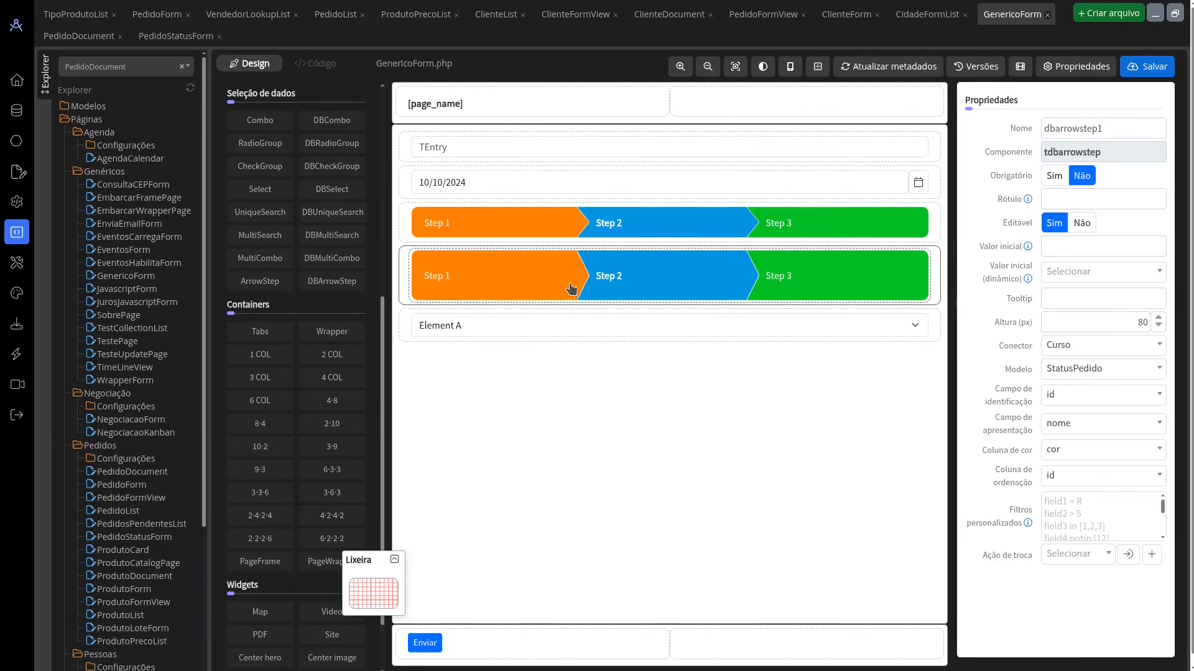
pyautogui.click(476, 328)
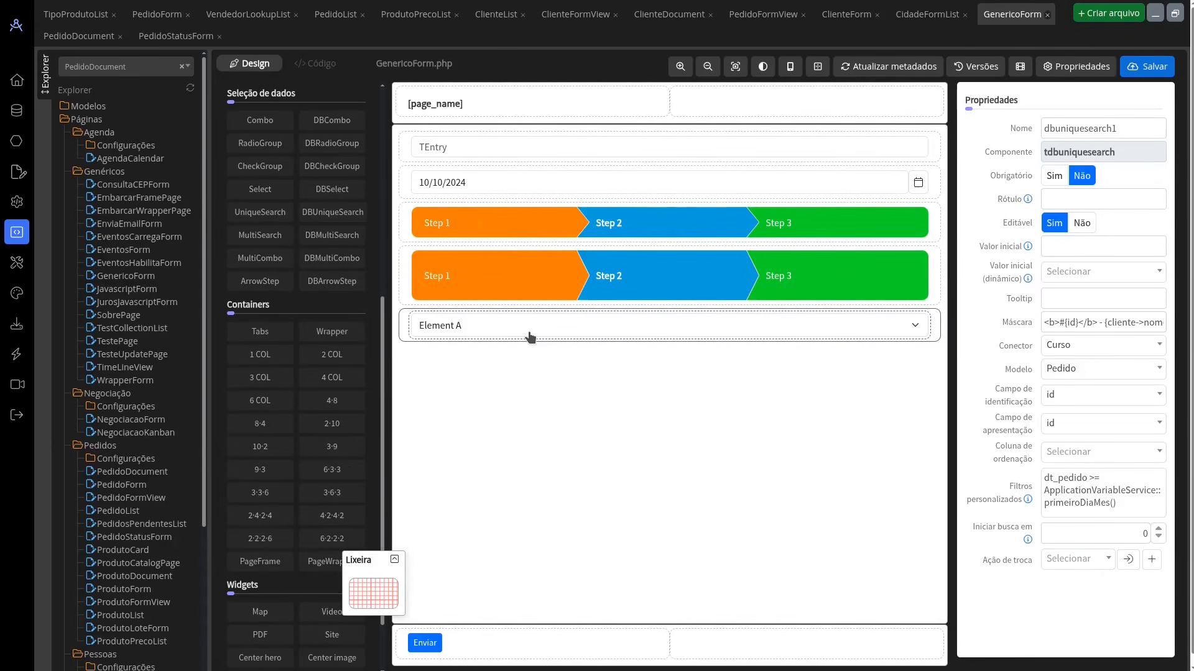
pyautogui.scroll(-1, 1025, 331)
pyautogui.moveTo(1030, 490)
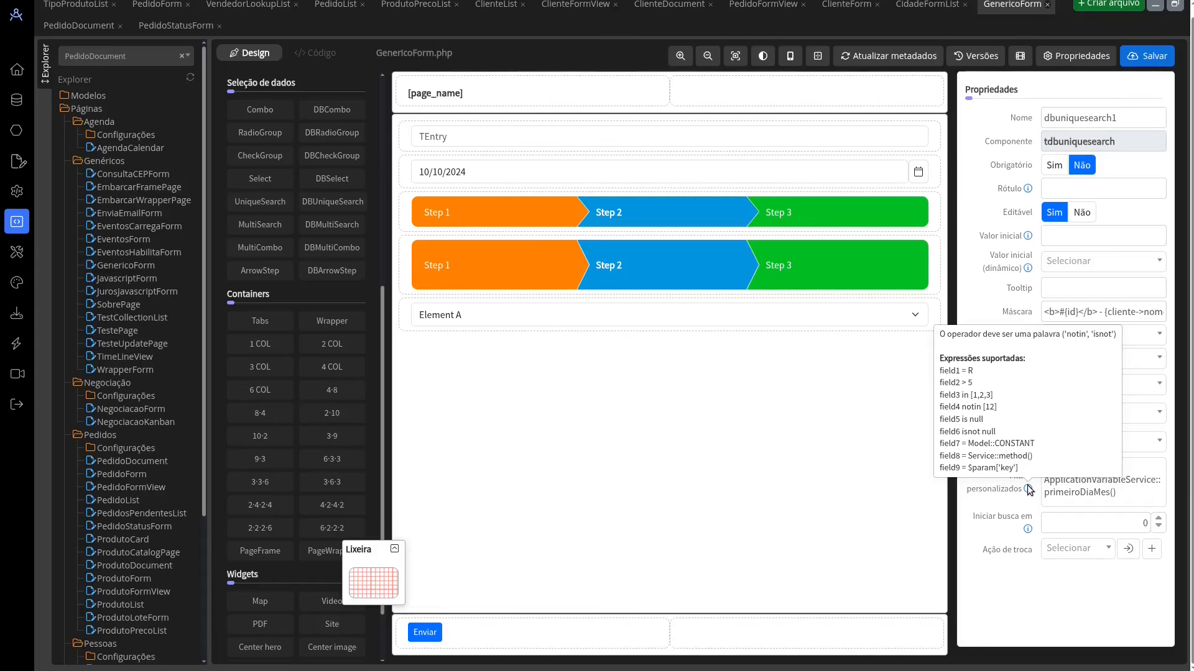
pyautogui.click(761, 321)
pyautogui.click(785, 321)
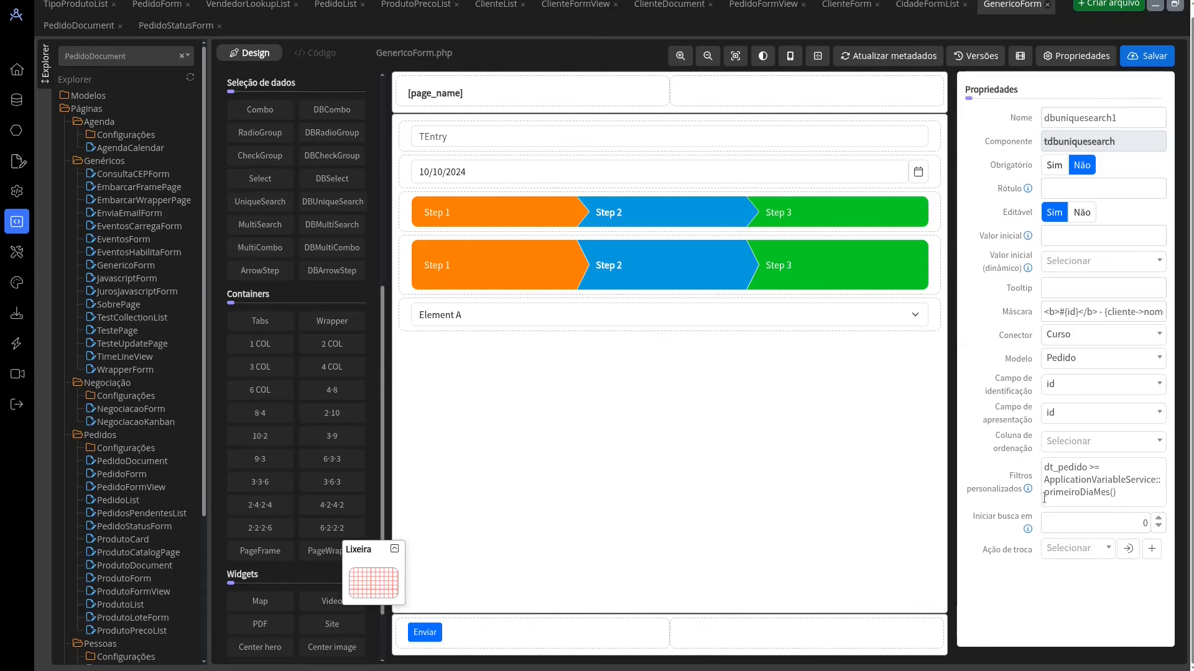
# Step: In the running application, reload Formulário genérico, view the search field's options and tooltip, and return to the designer
pyautogui.hotkey('alt', 'Tab')
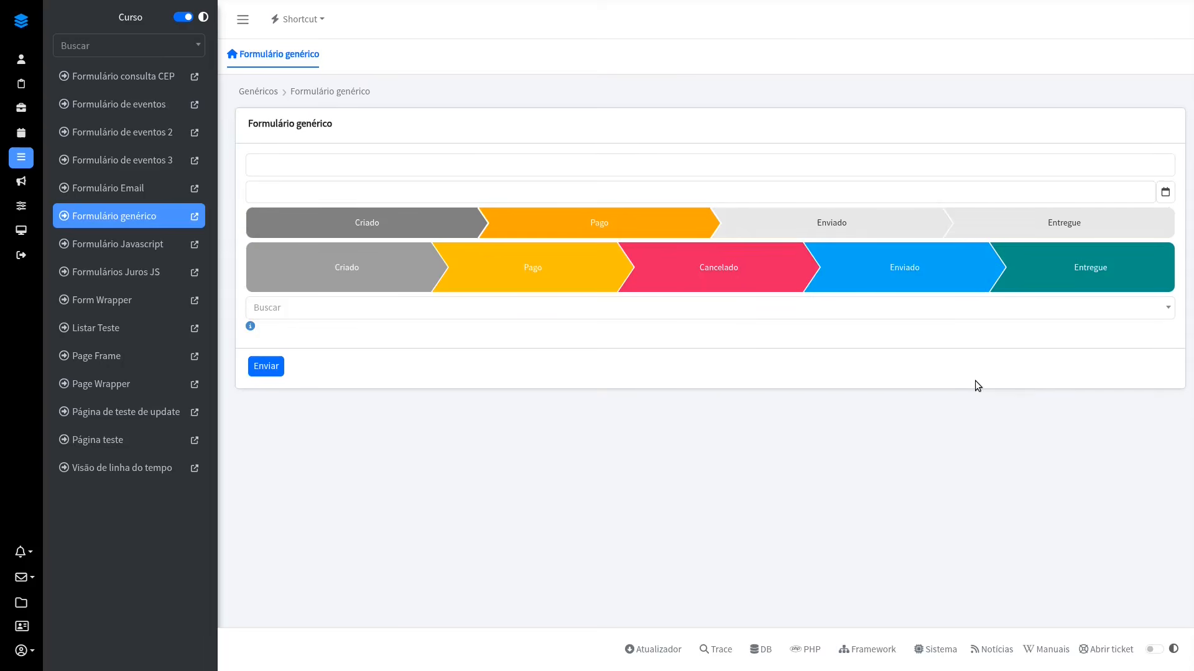
pyautogui.click(163, 228)
pyautogui.click(325, 312)
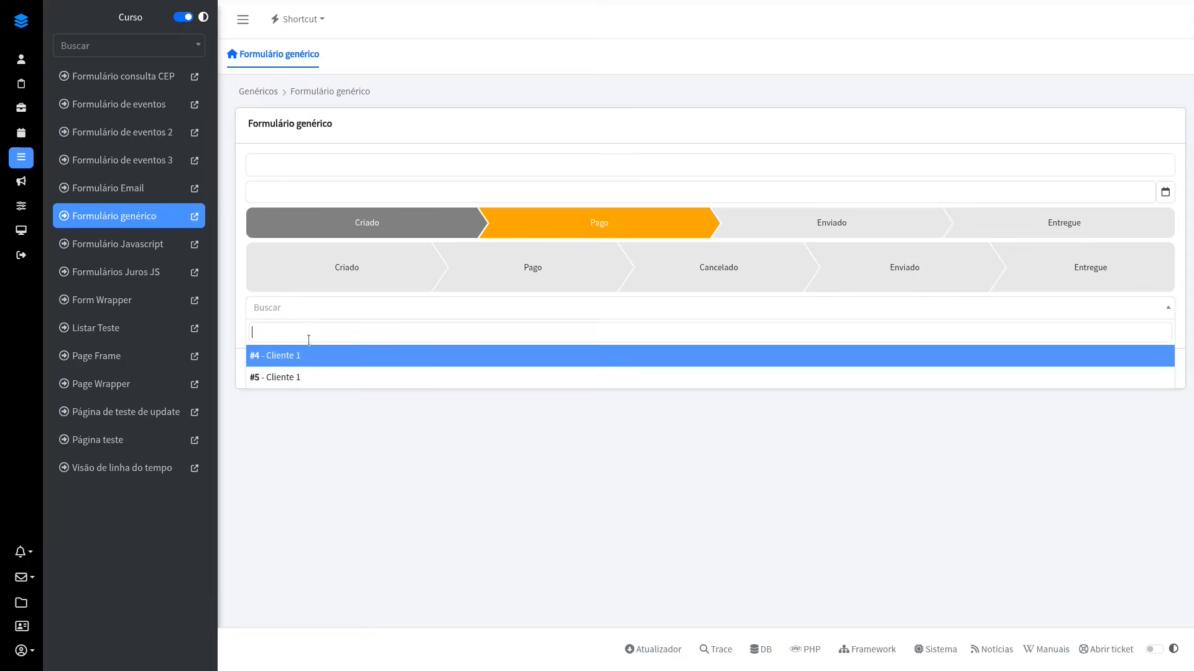
pyautogui.press('Escape')
pyautogui.moveTo(251, 325)
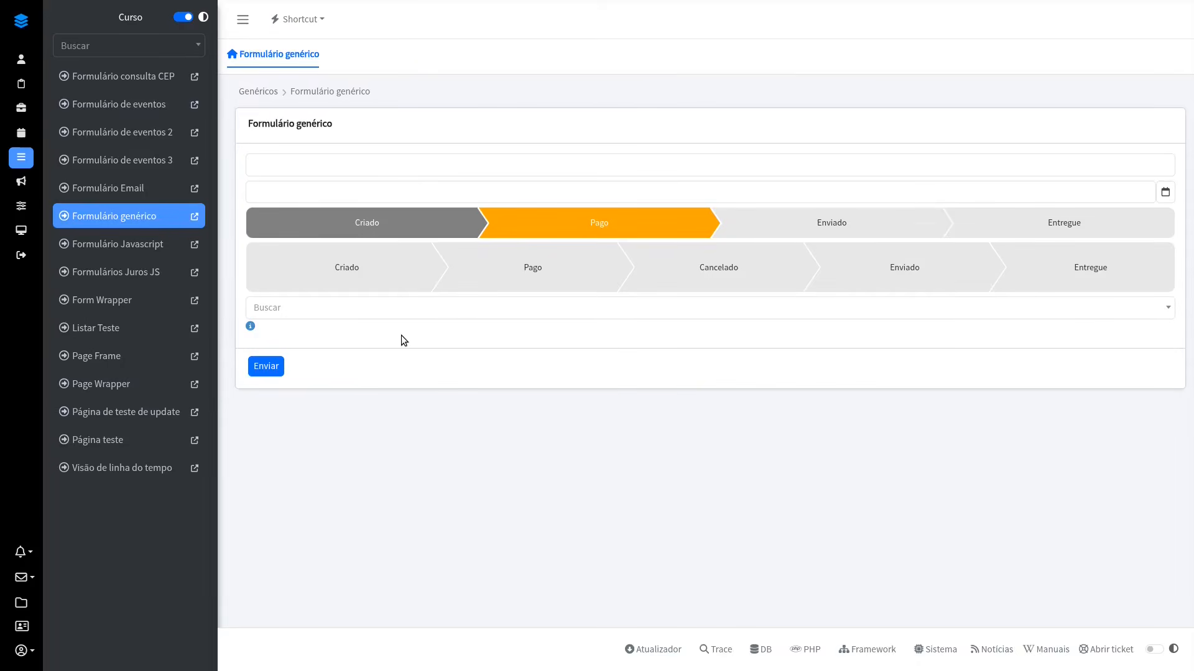
pyautogui.hotkey('alt', 'Tab')
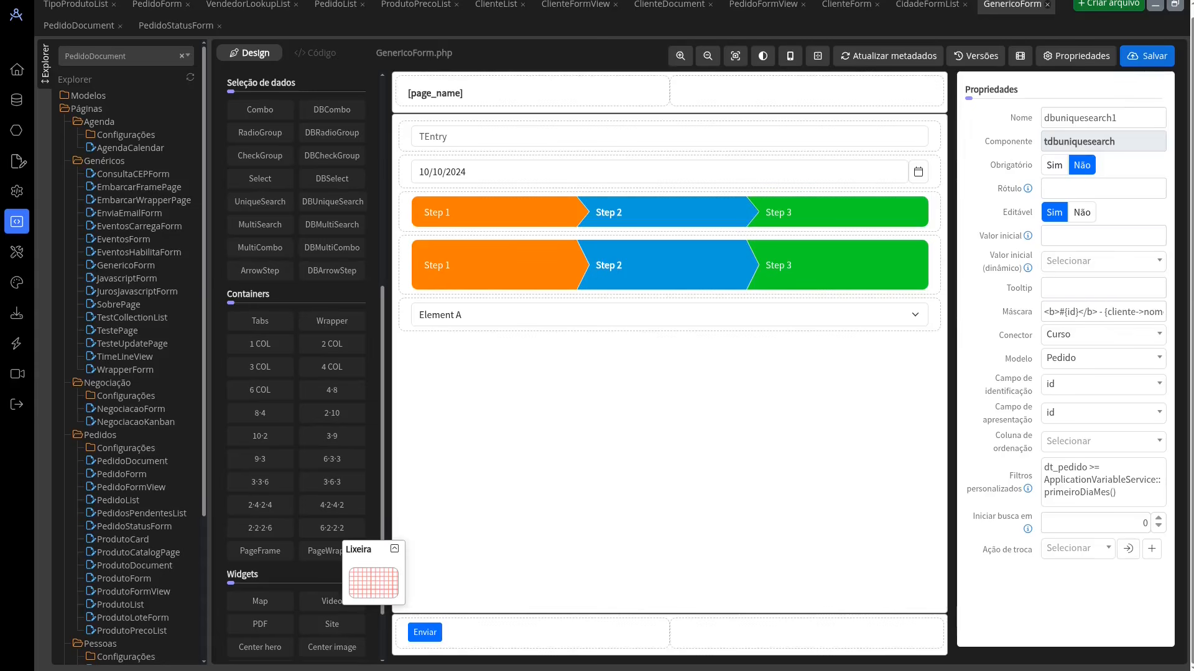
# Step: In ClienteList's filter configuration, switch the cidade_id filter type to Variável de sistema and look through the available variables
pyautogui.click(492, 9)
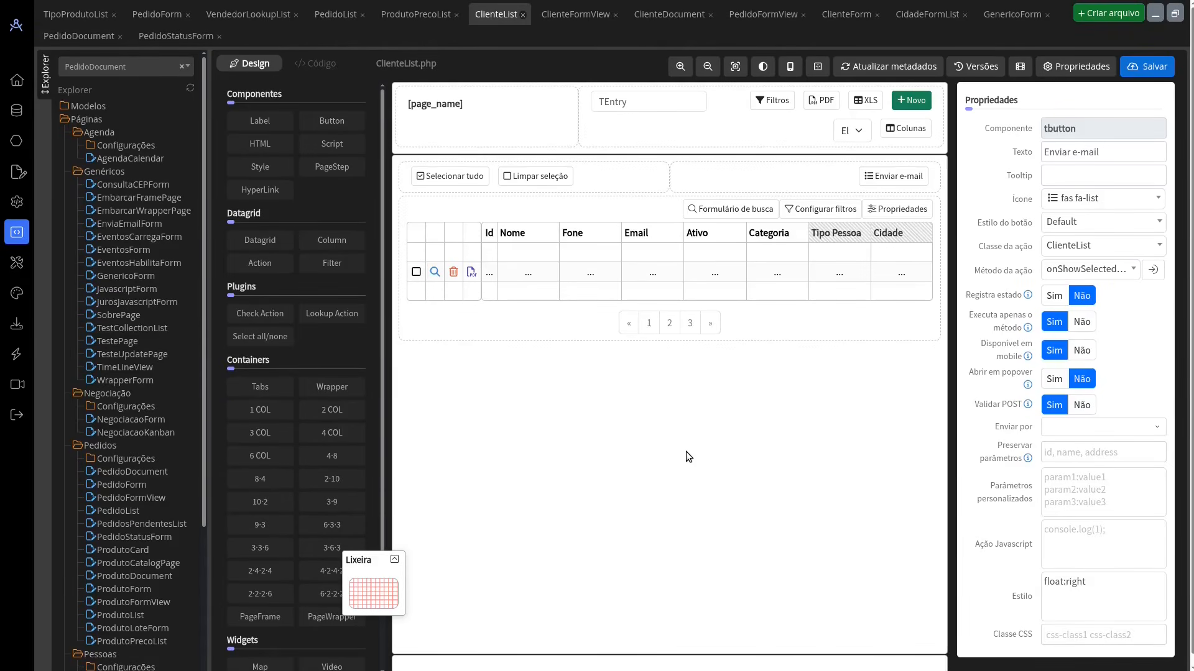
pyautogui.click(827, 210)
pyautogui.click(751, 232)
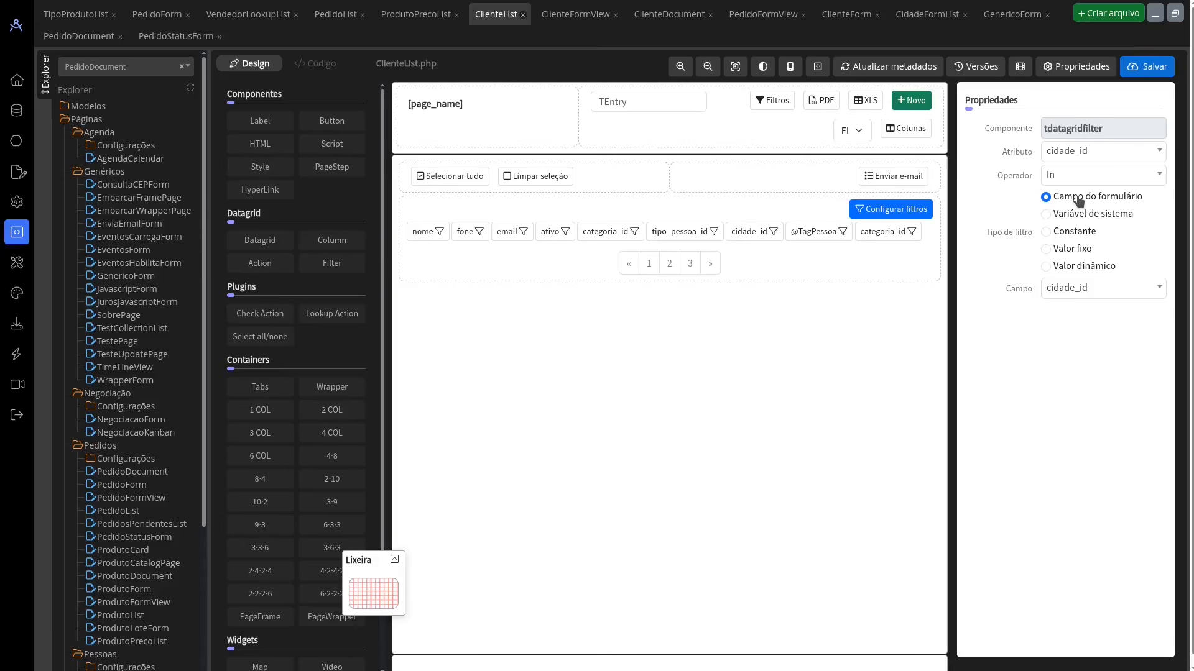
pyautogui.click(1079, 215)
pyautogui.click(1091, 290)
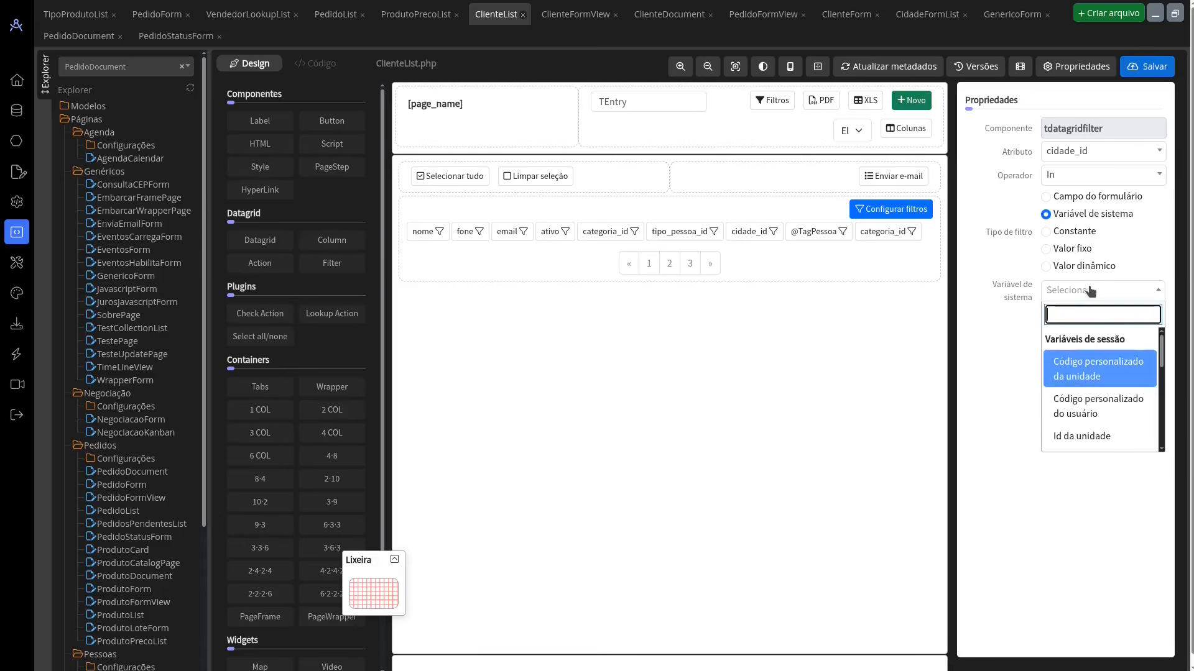
pyautogui.scroll(-5, 1106, 348)
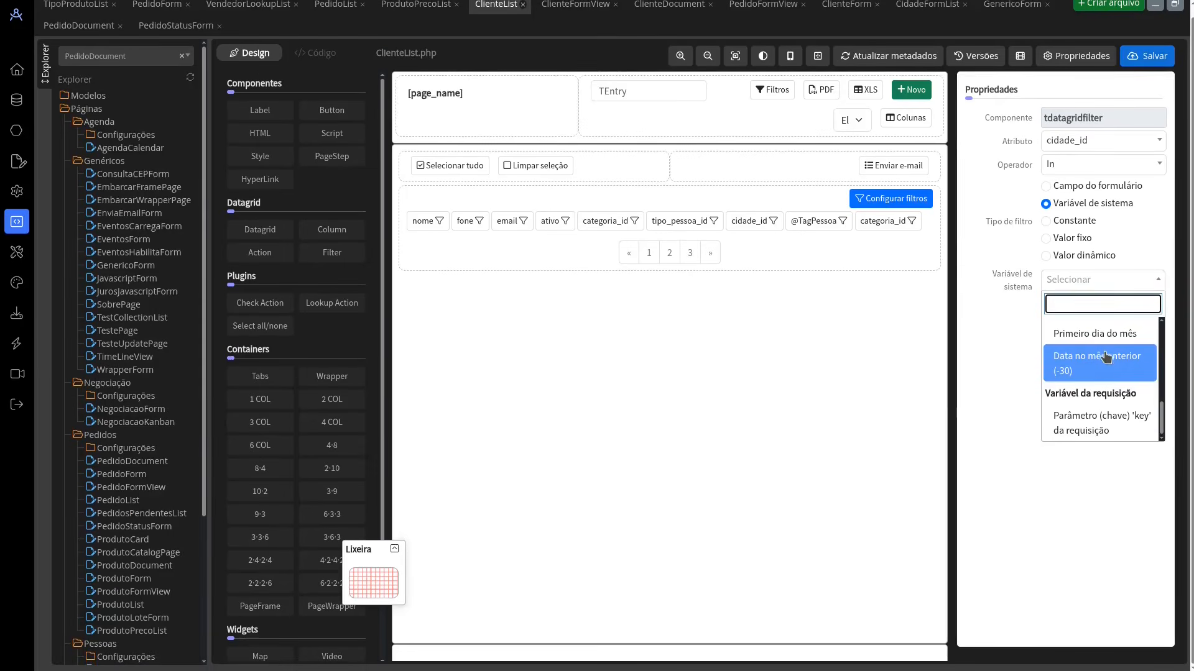
pyautogui.scroll(1, 1007, 472)
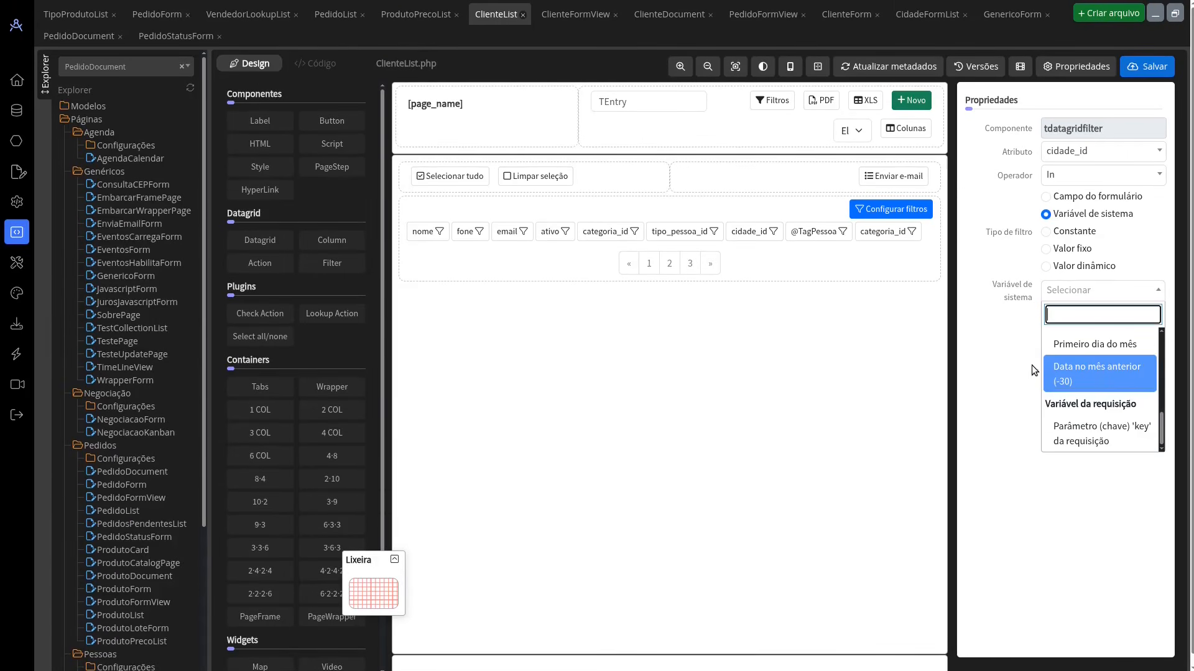
# Step: View the cidade_id filter's Constante options, set its type to Valor dinâmico, and return to the datagrid's properties
pyautogui.click(1074, 231)
pyautogui.click(1083, 288)
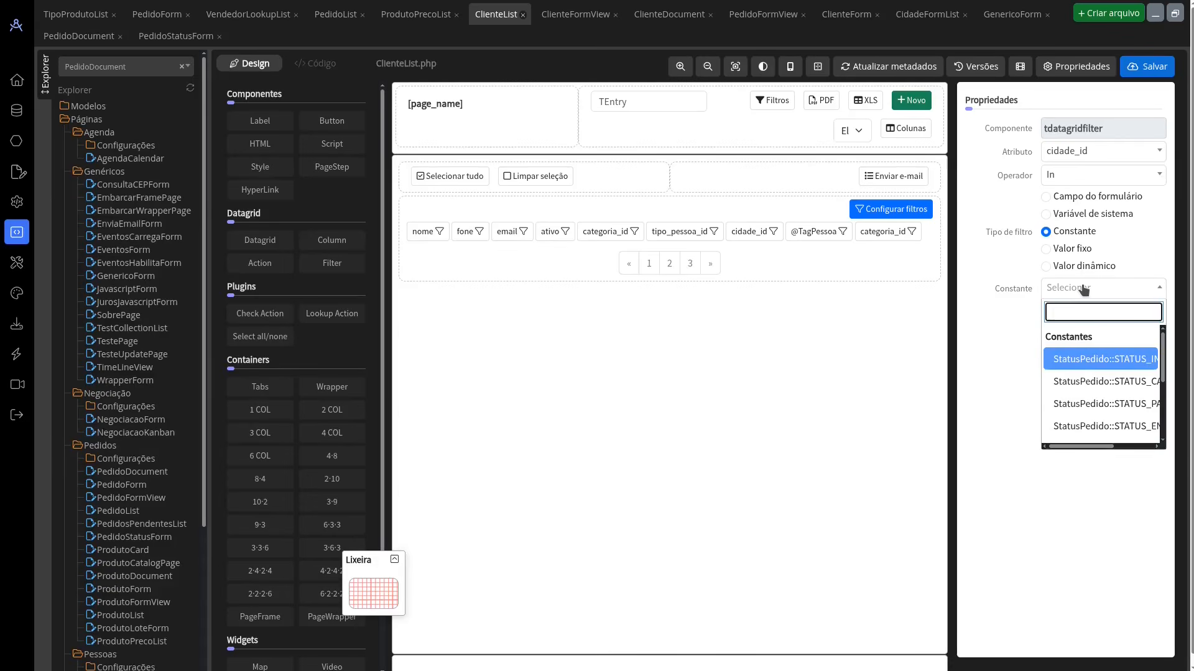
pyautogui.click(1084, 288)
pyautogui.click(1077, 268)
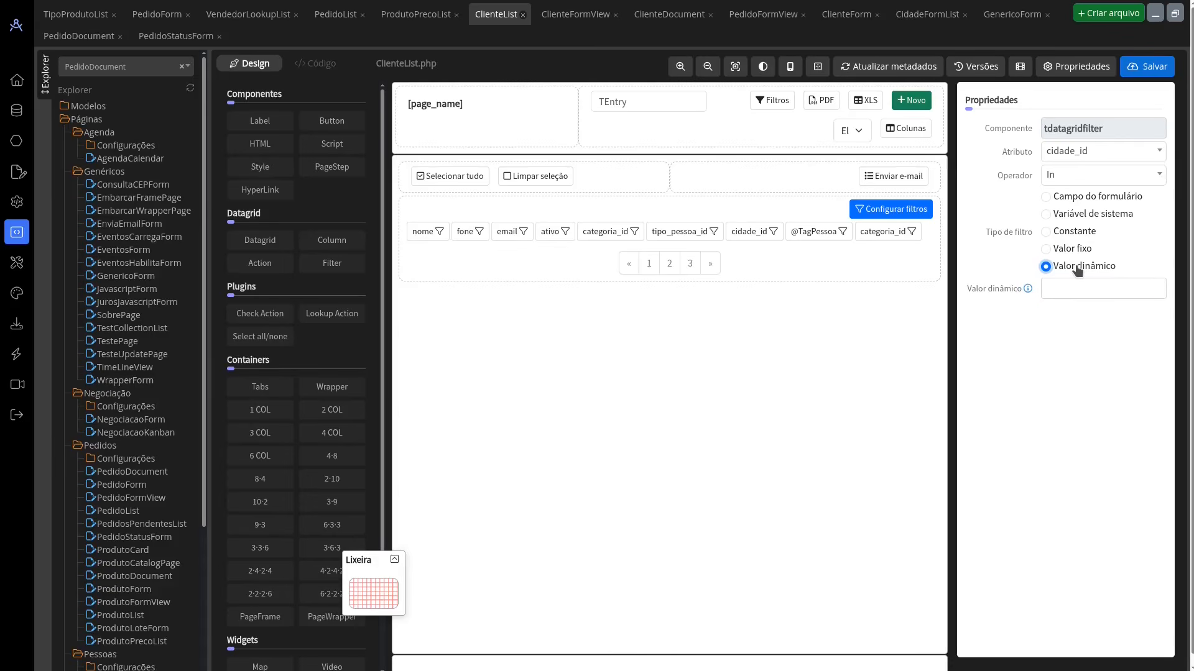
pyautogui.moveTo(1028, 289)
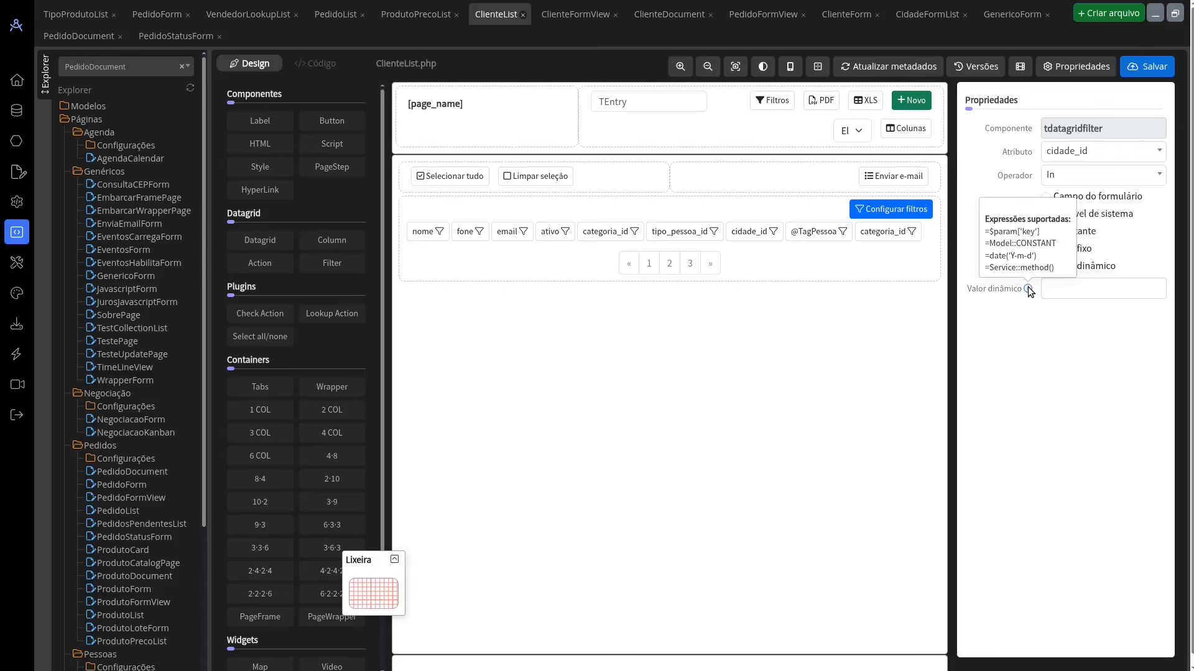
pyautogui.click(896, 209)
pyautogui.click(904, 212)
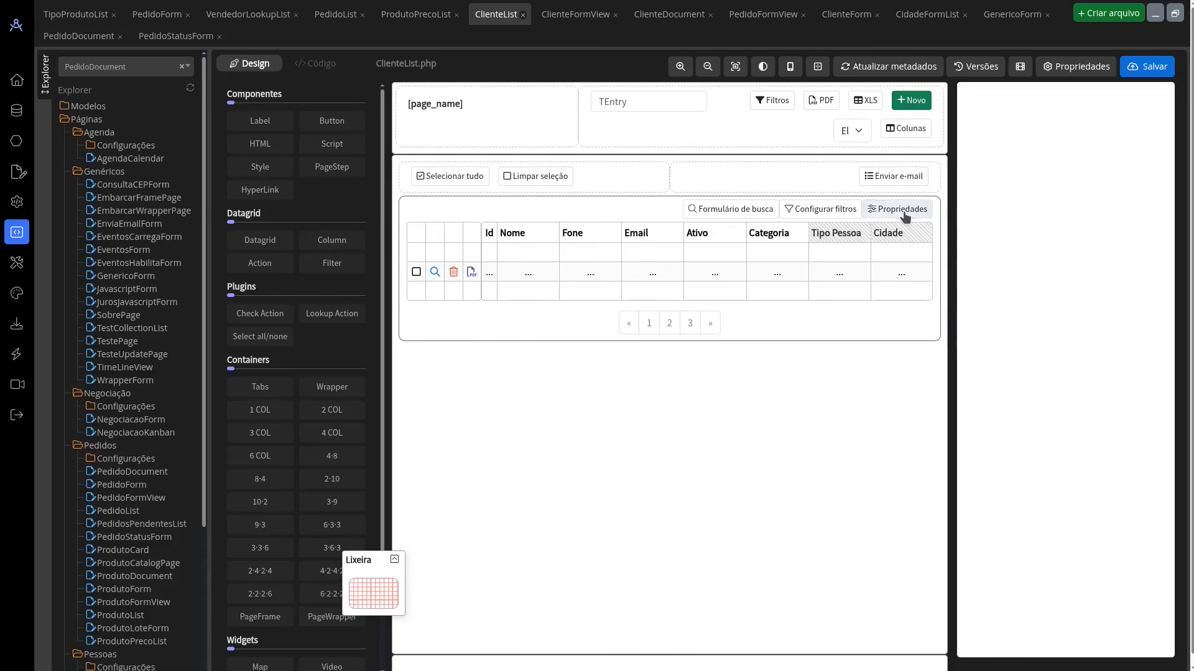
pyautogui.click(842, 211)
pyautogui.click(872, 209)
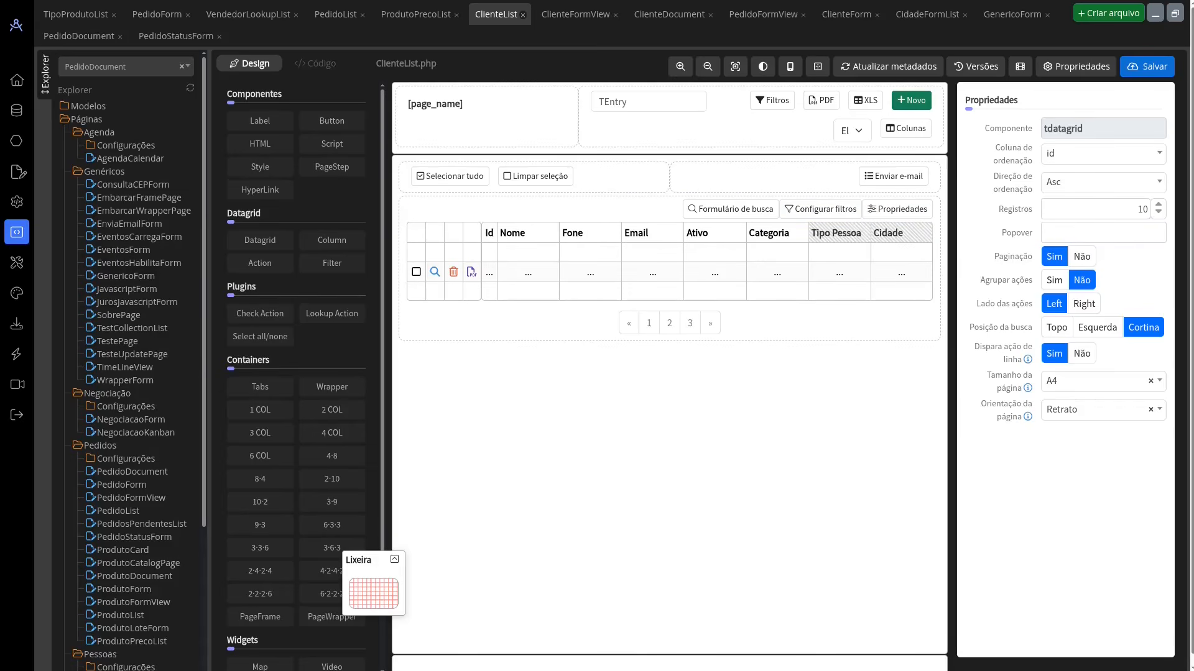
# Step: Open the Curso database's model classes and compare the Compacto and Expandido views, ending in Expandido
pyautogui.click(17, 141)
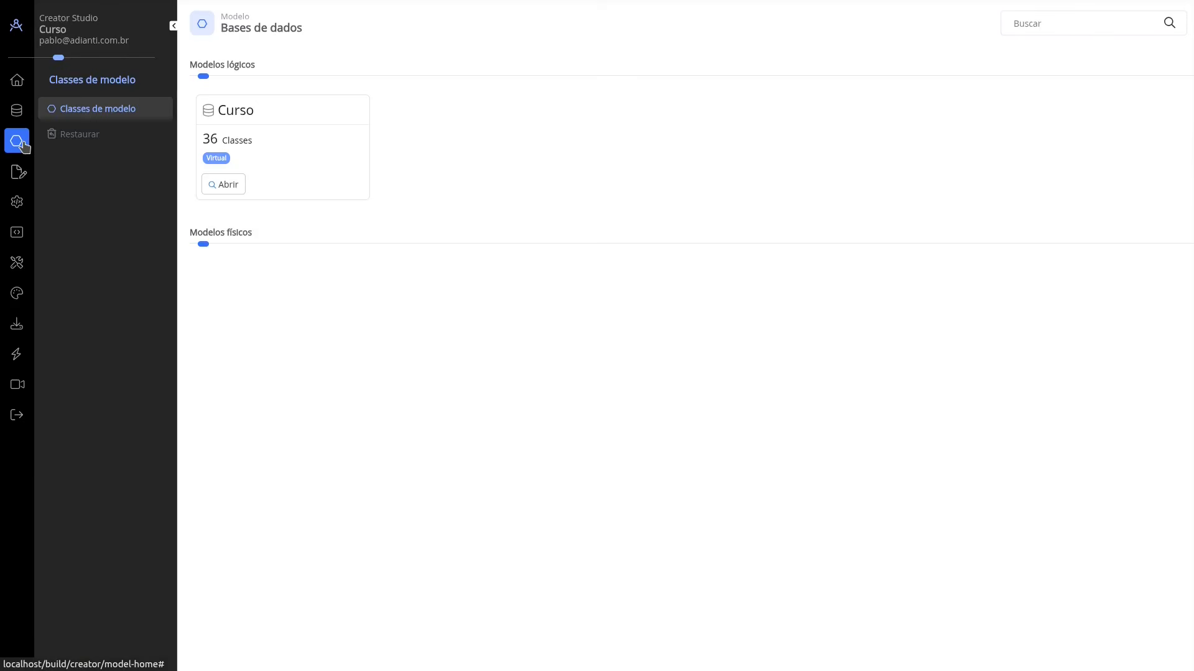
pyautogui.click(246, 146)
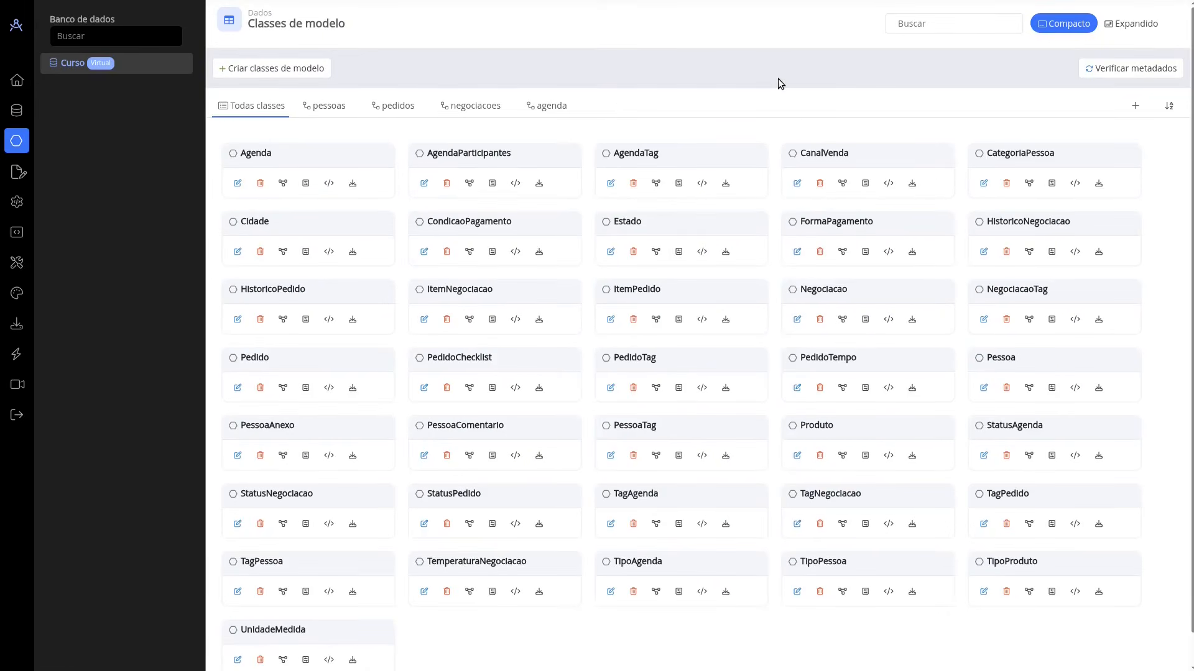
pyautogui.click(1134, 29)
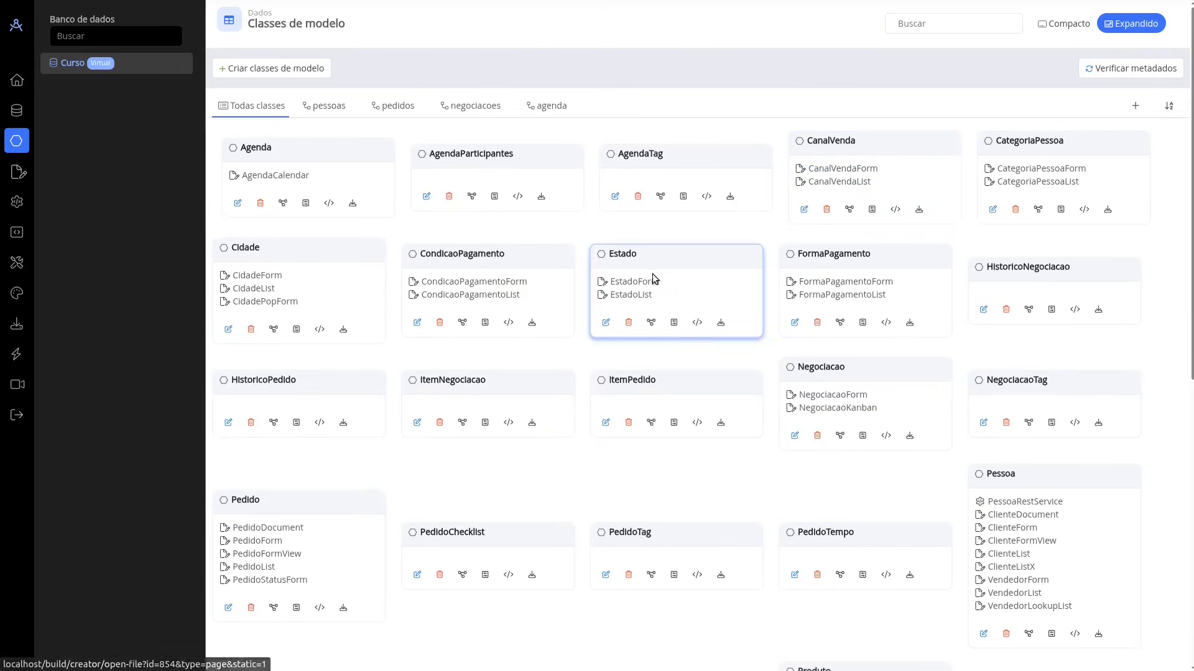
pyautogui.click(1064, 24)
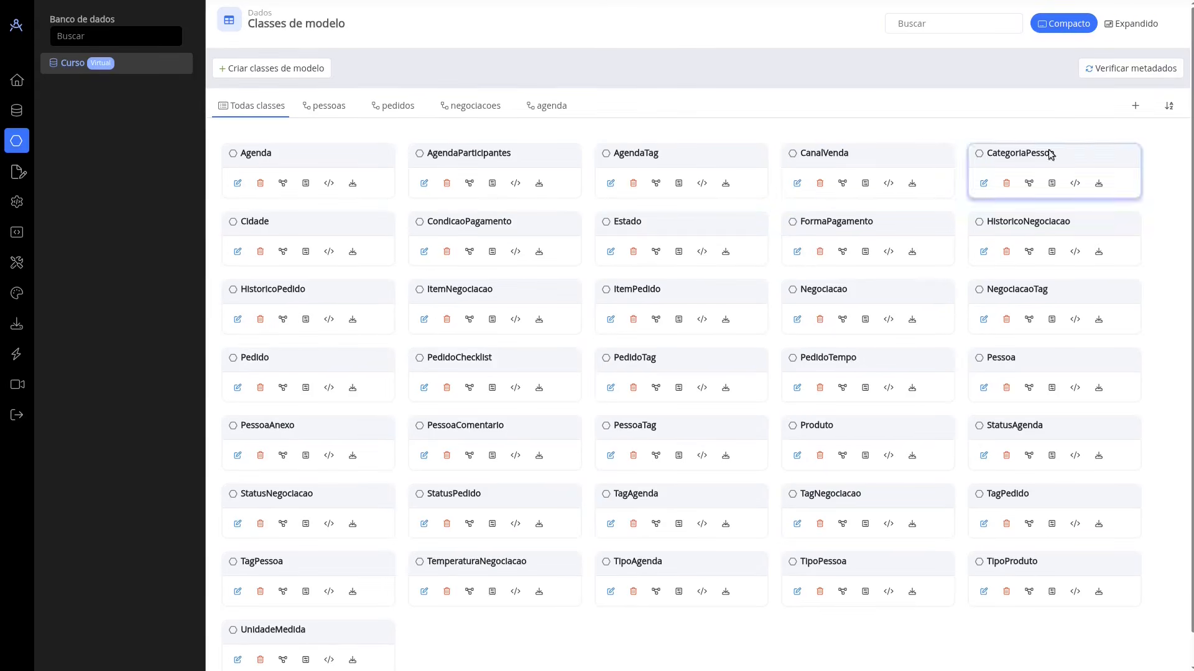
pyautogui.click(1132, 23)
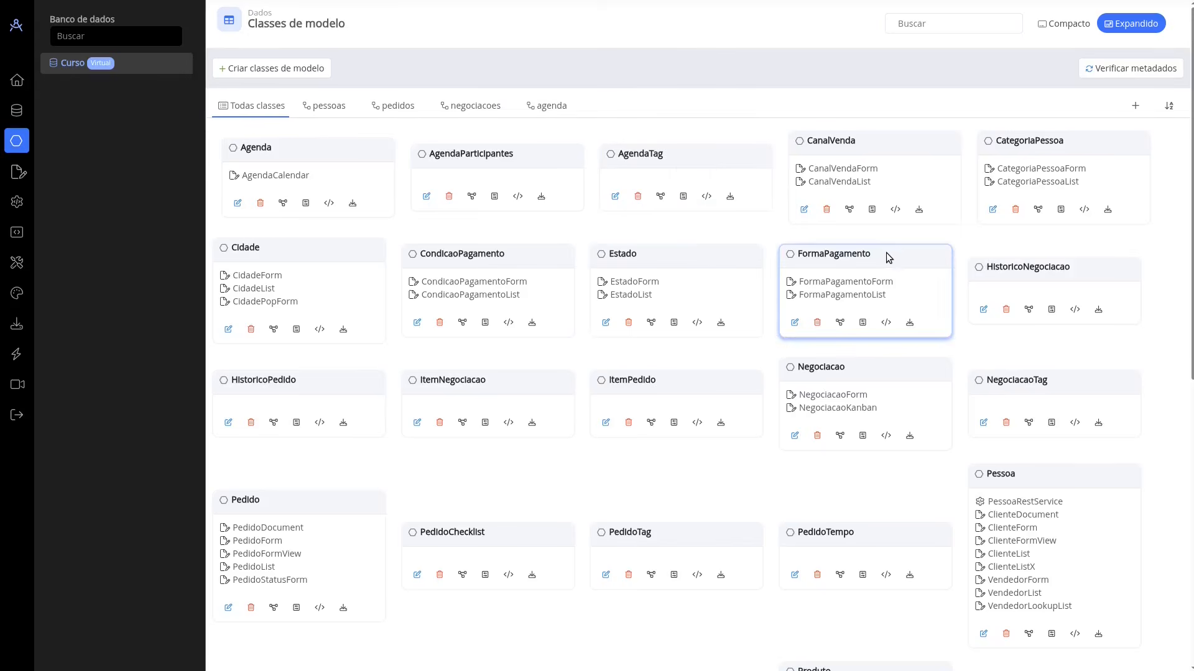
# Step: Open ClienteFormView from the Pessoa class's related files, and return to the model classes section
pyautogui.scroll(-3, 894, 249)
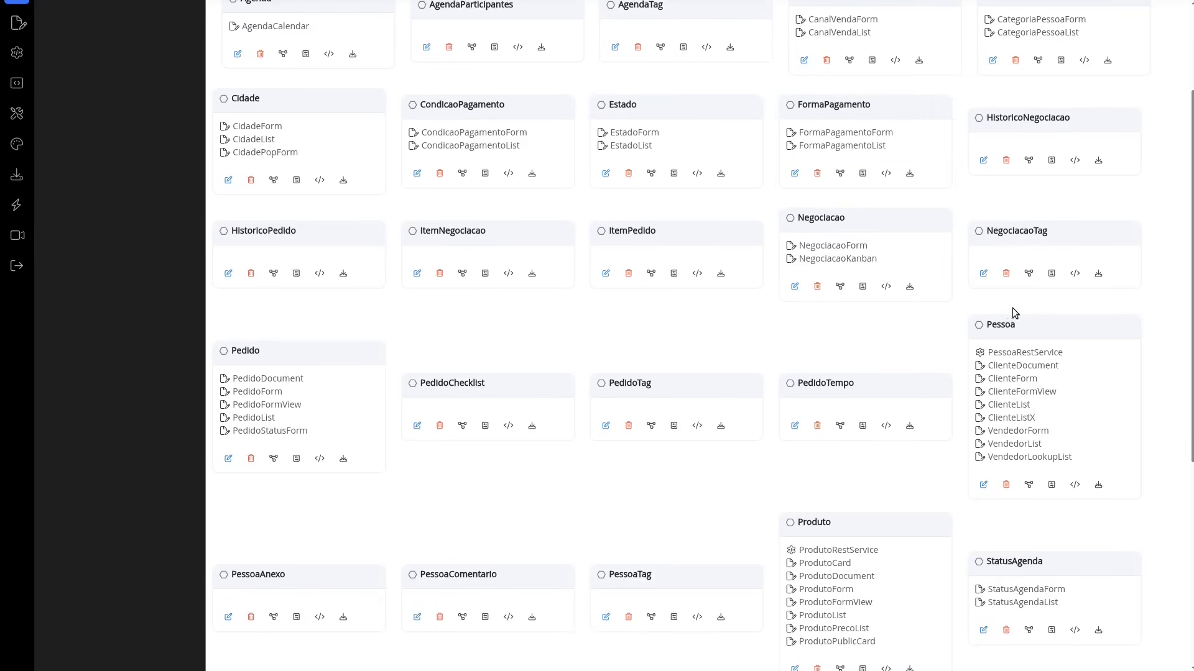
pyautogui.click(1011, 392)
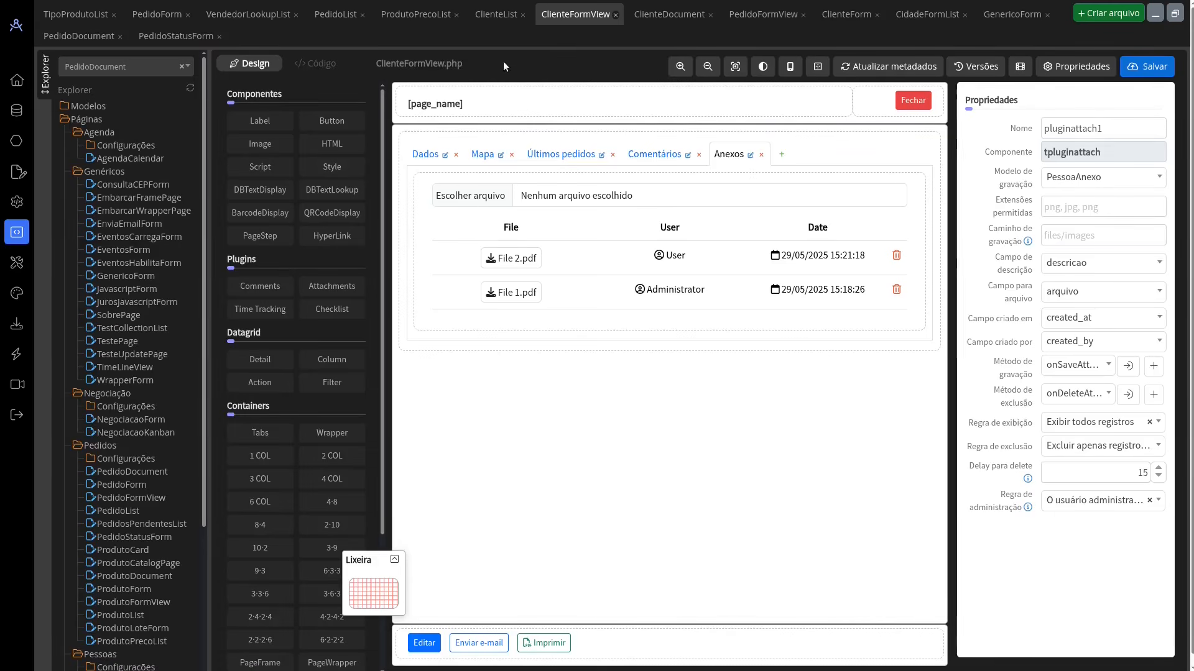
pyautogui.click(17, 141)
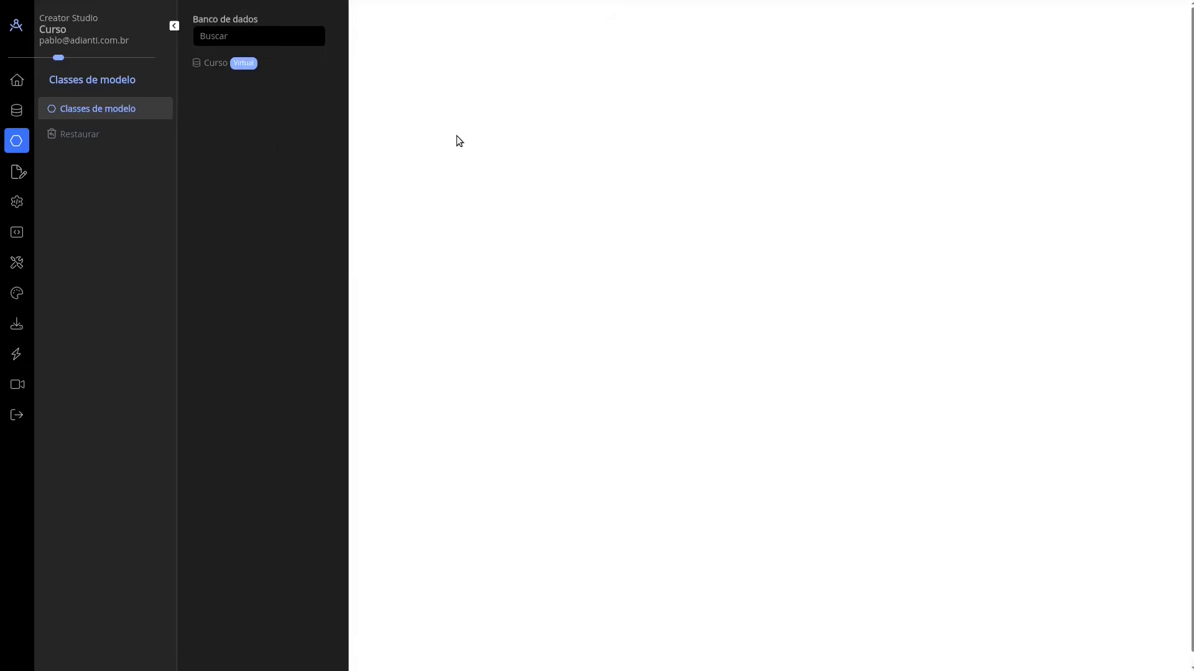
# Step: Look through the expanded model classes and their related files, and switch the view to Compacto
pyautogui.scroll(-5, 1033, 190)
pyautogui.scroll(-3, 1032, 211)
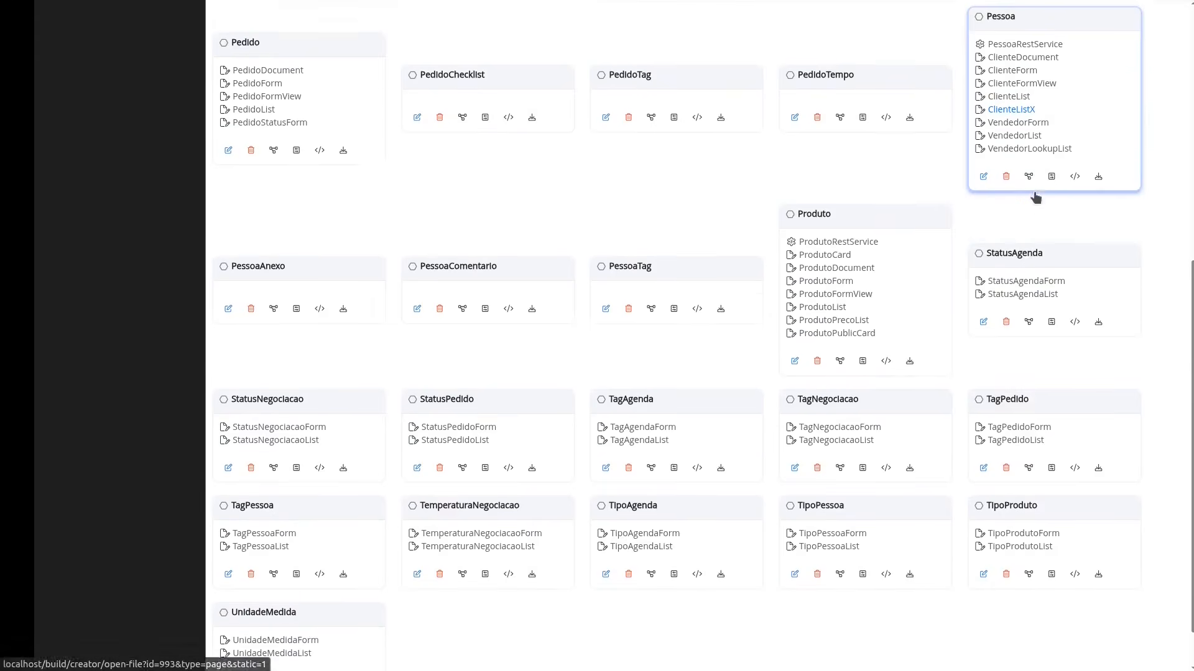
pyautogui.scroll(10, 1088, 94)
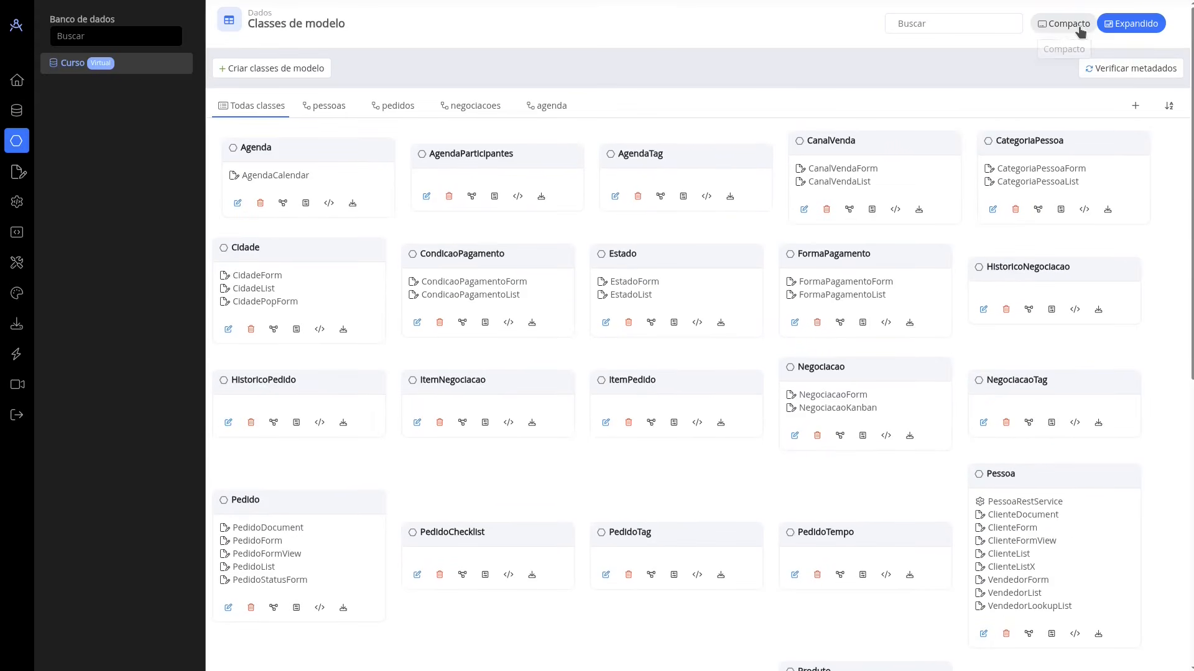
pyautogui.click(1051, 25)
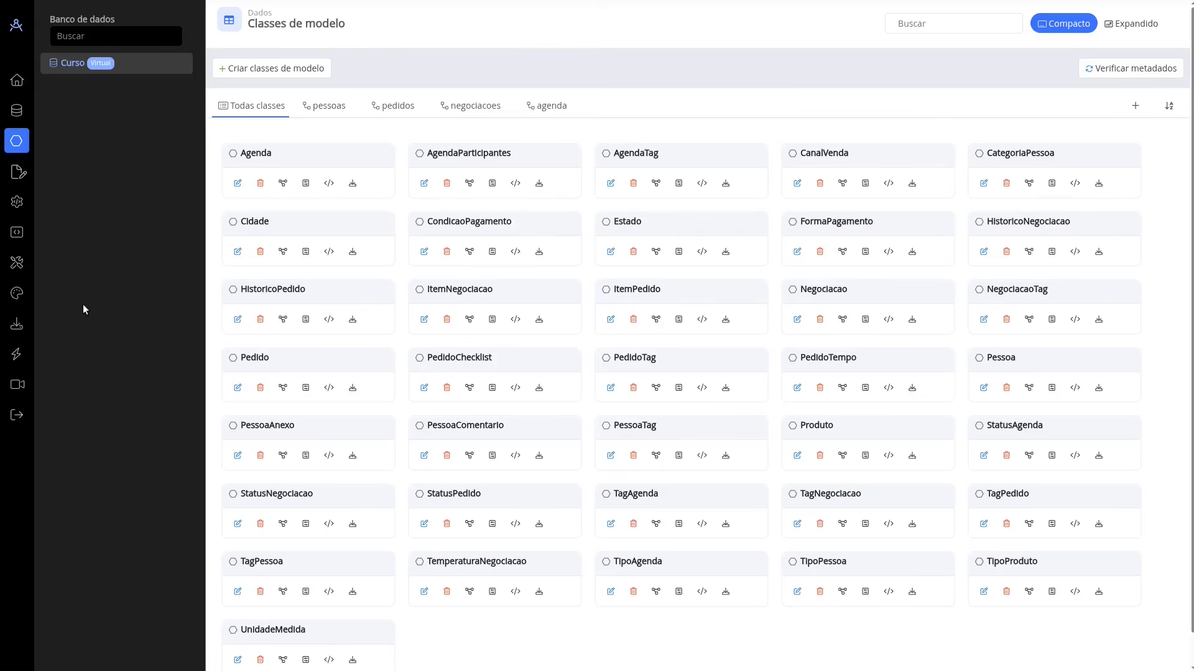
# Step: View the Permissões preferences of the application, including use of the permissions database in forms, and return to the page designer
pyautogui.click(19, 266)
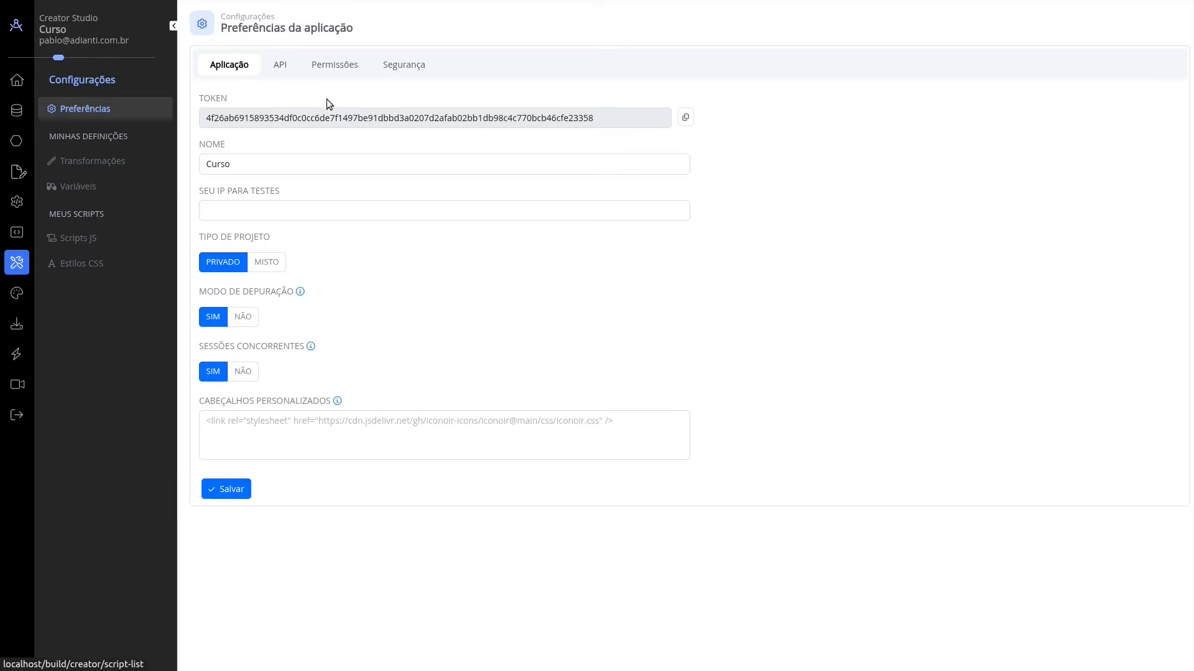
pyautogui.click(340, 67)
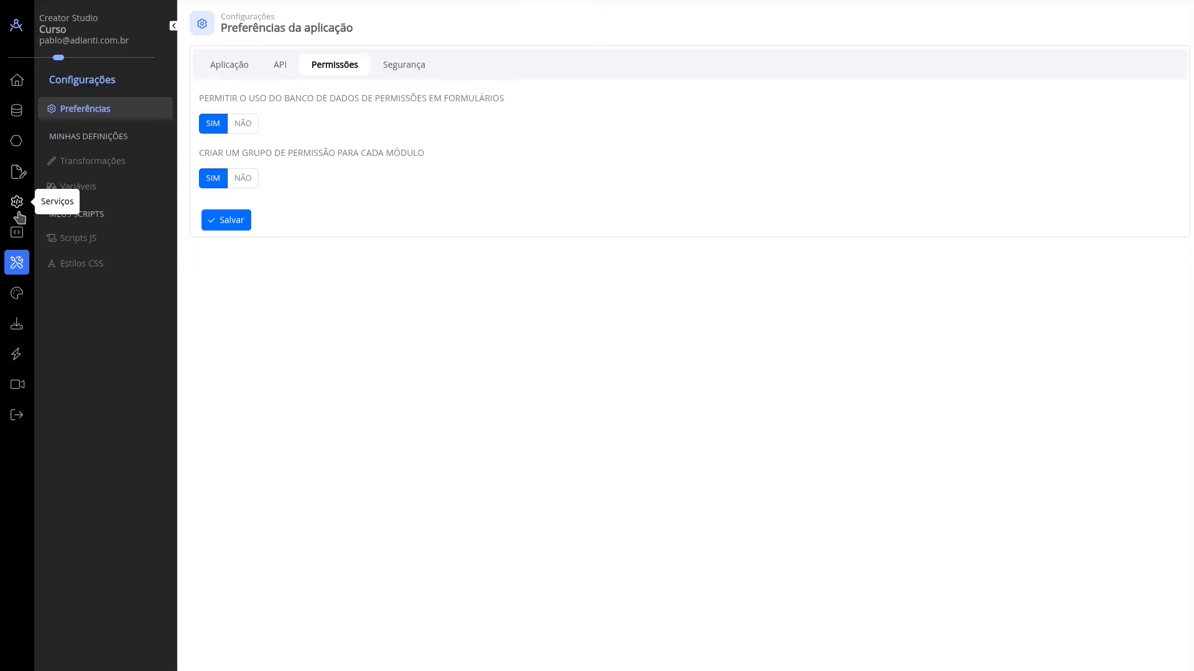
pyautogui.click(19, 235)
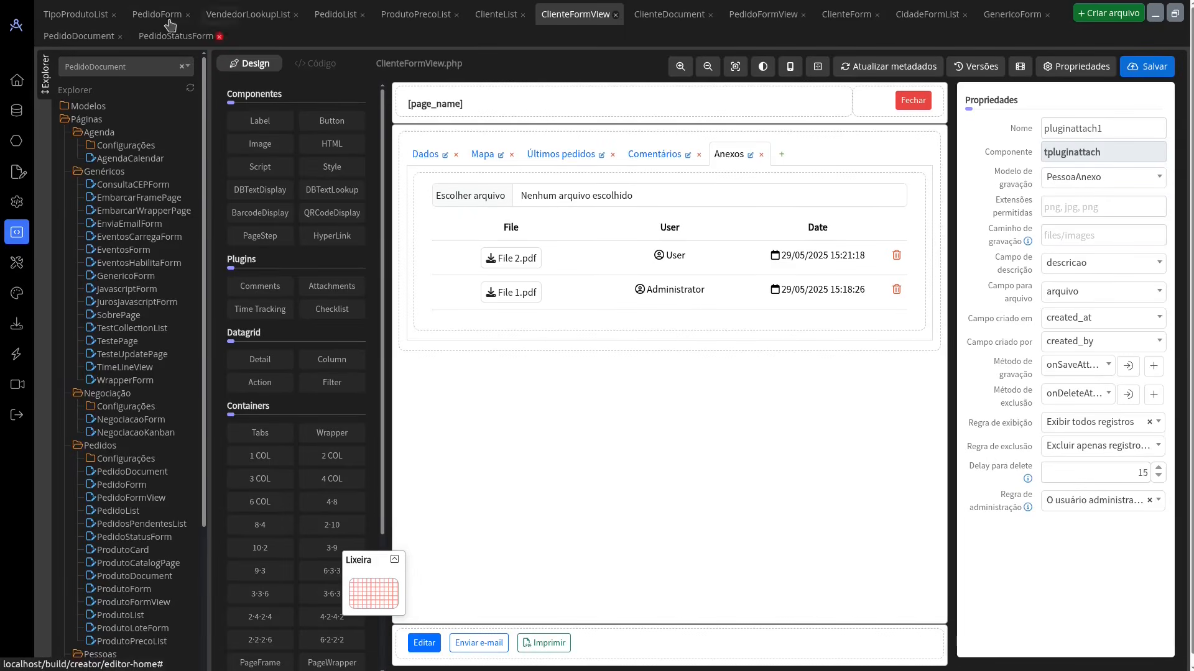
# Step: In PedidoForm, inspect the Conector and Modelo options of the Atendente field
pyautogui.click(159, 16)
pyautogui.click(498, 493)
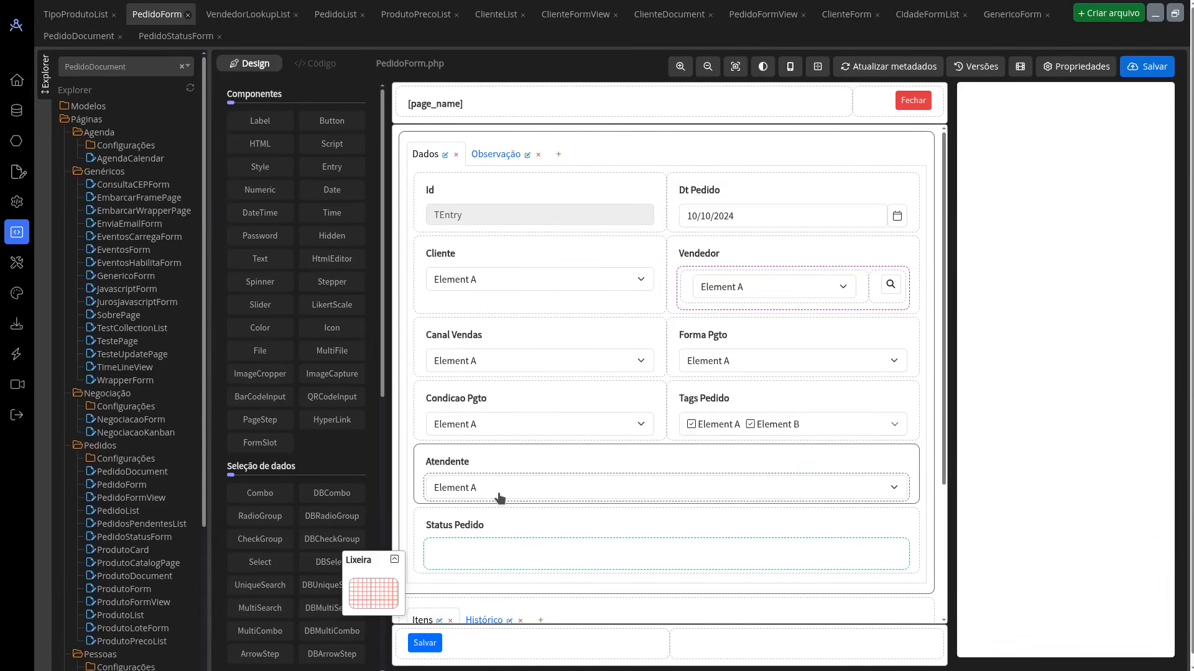
pyautogui.click(1069, 346)
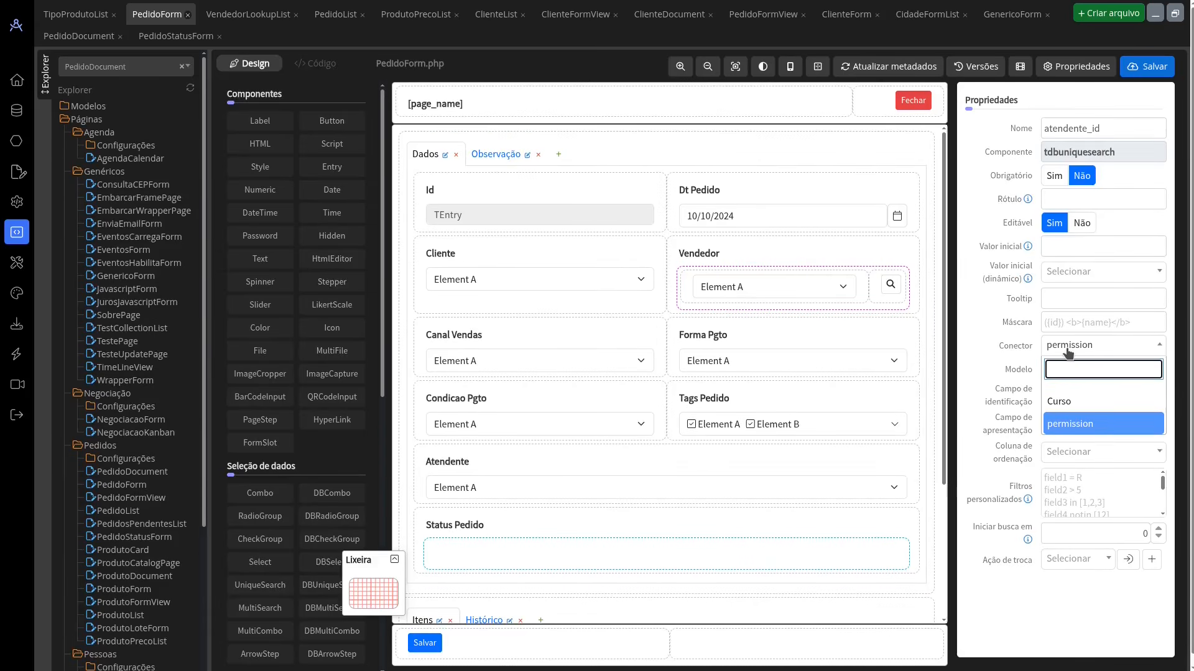
pyautogui.click(1068, 348)
pyautogui.click(1077, 369)
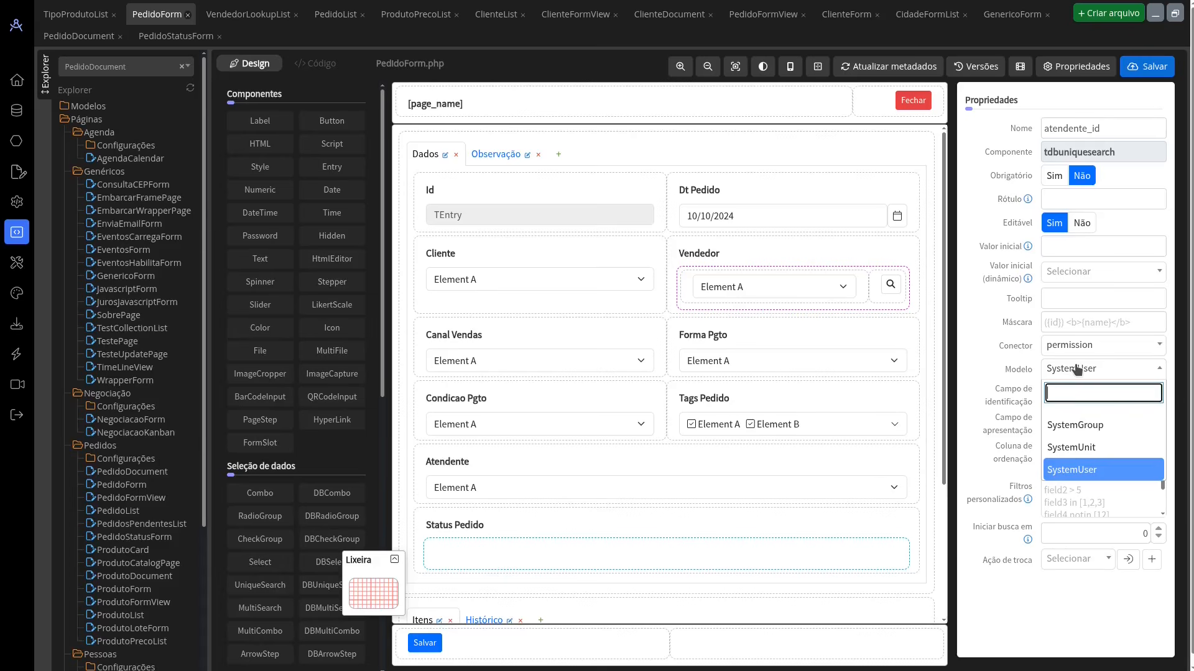
pyautogui.click(1078, 369)
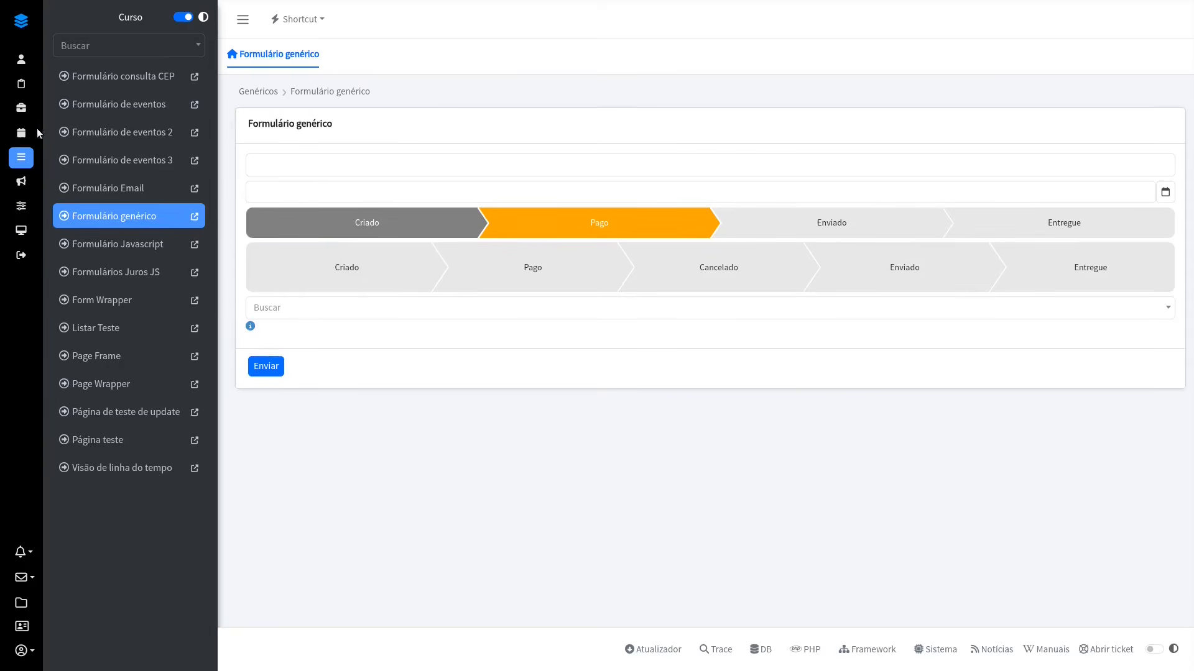
# Step: In the running Curso application, open the first order in Listar Pedido for editing, view the Atendente options, and close the forms
pyautogui.click(20, 84)
pyautogui.click(157, 189)
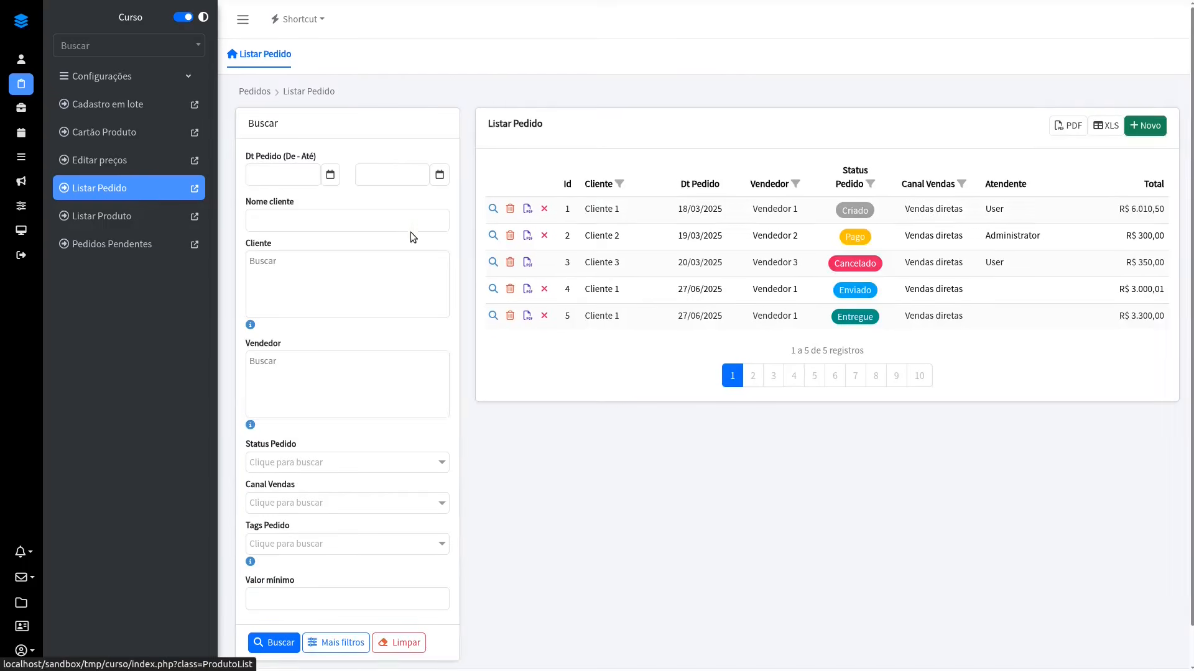
pyautogui.click(493, 211)
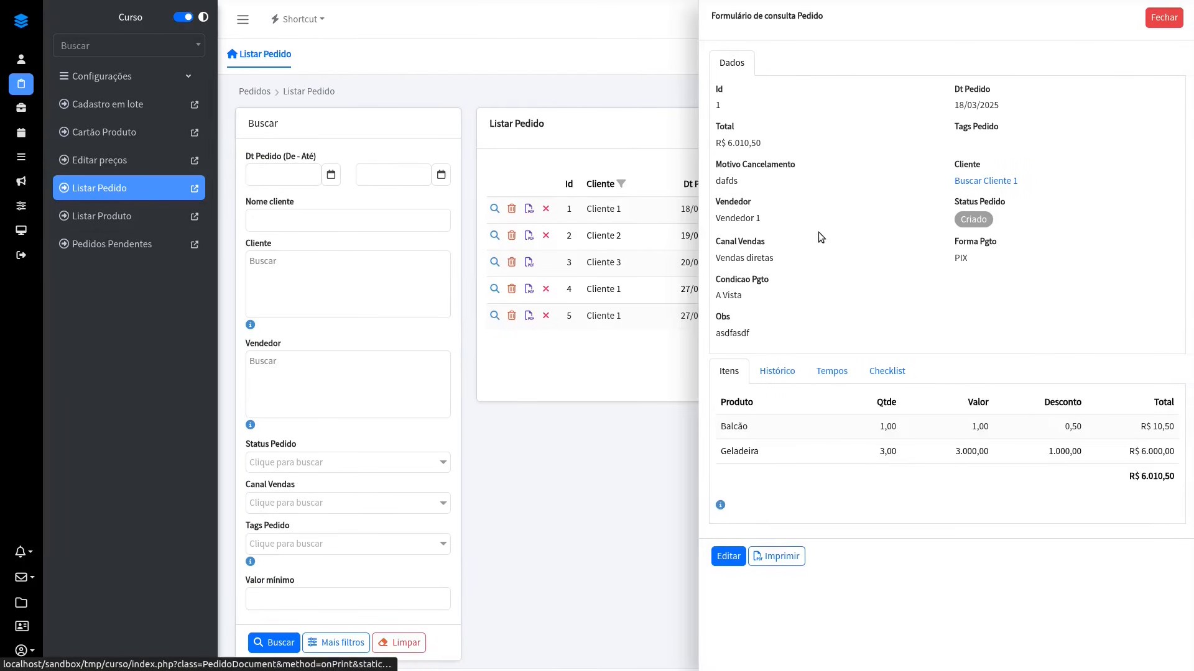
pyautogui.click(723, 559)
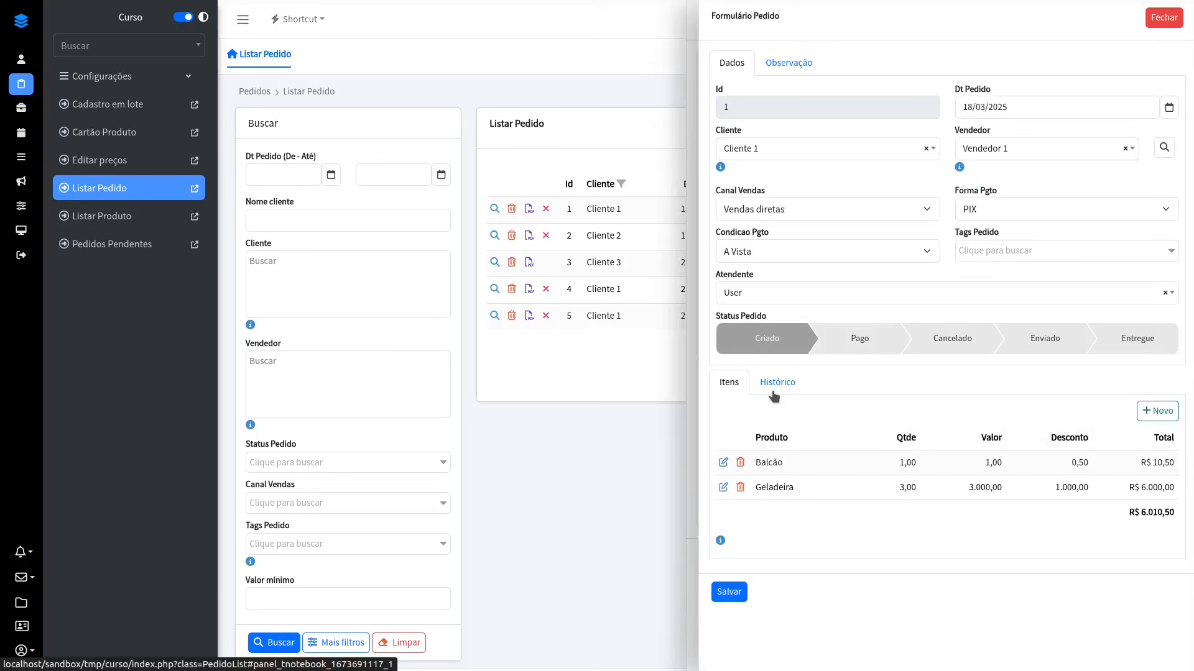
pyautogui.click(749, 292)
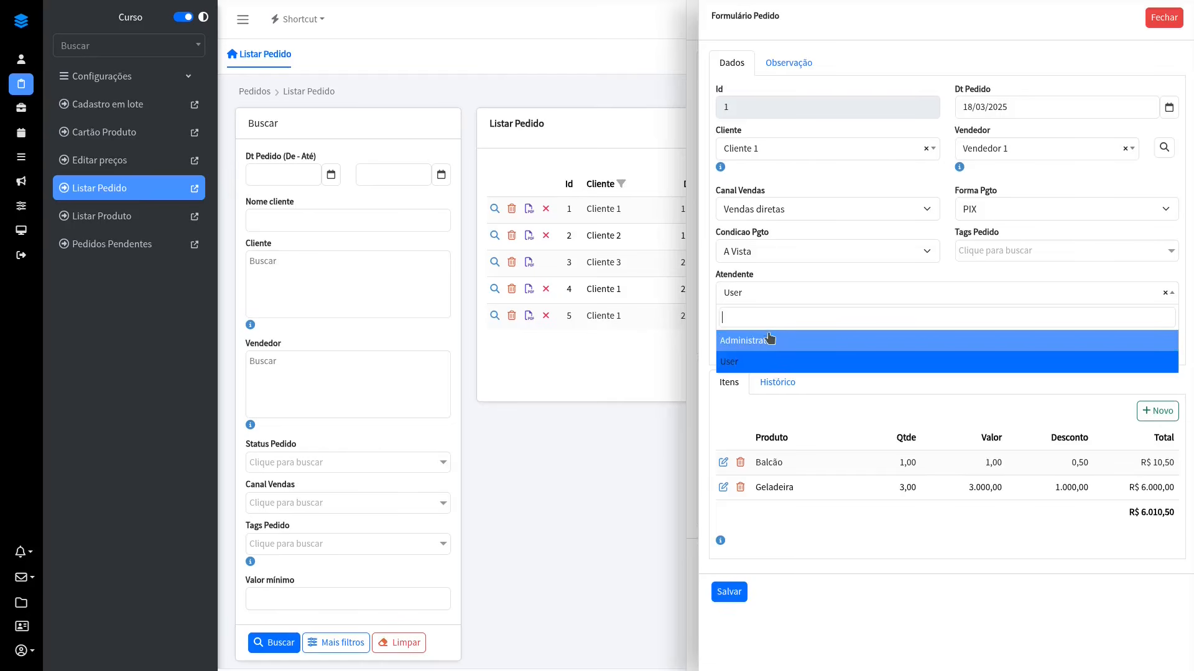
pyautogui.click(769, 296)
pyautogui.click(1164, 22)
pyautogui.click(1164, 21)
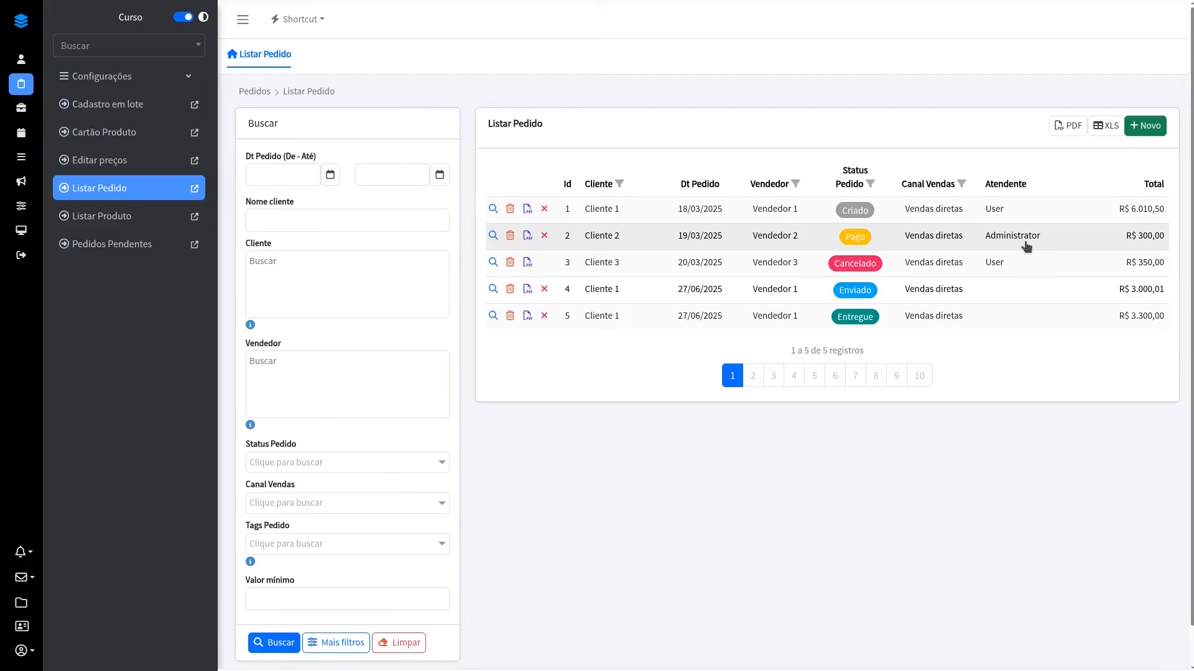
# Step: Back in the designer, inspect the ordering column and Transformação options of PedidoList's Atendente column
pyautogui.hotkey('alt', 'Tab')
pyautogui.click(335, 17)
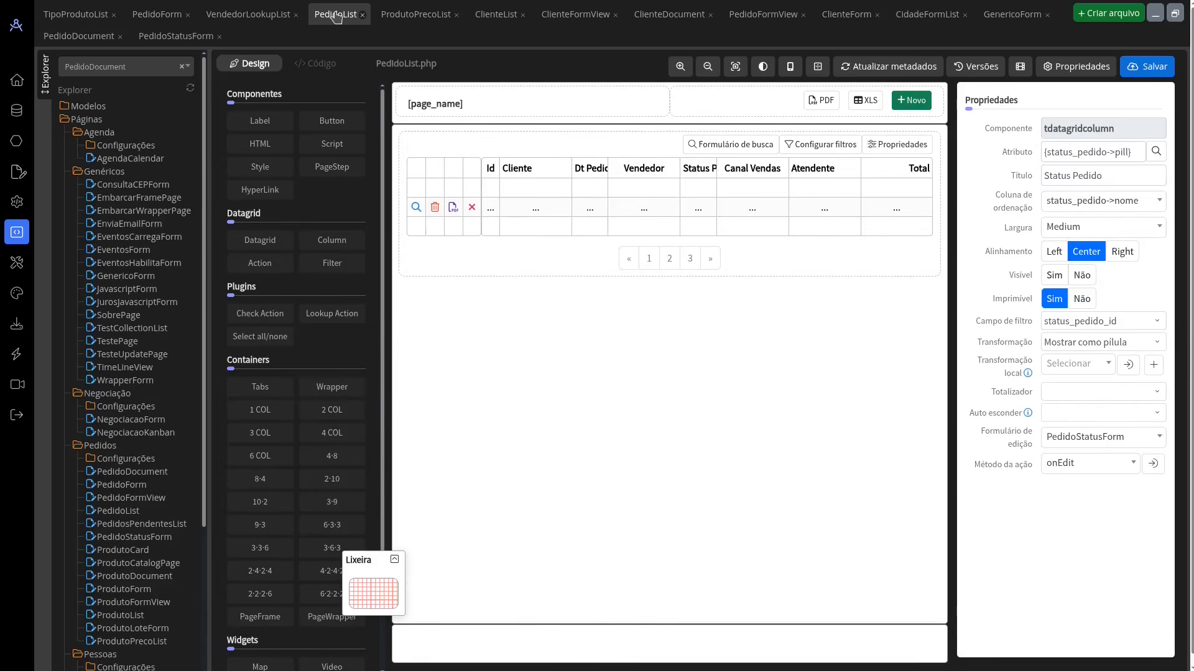
pyautogui.click(809, 178)
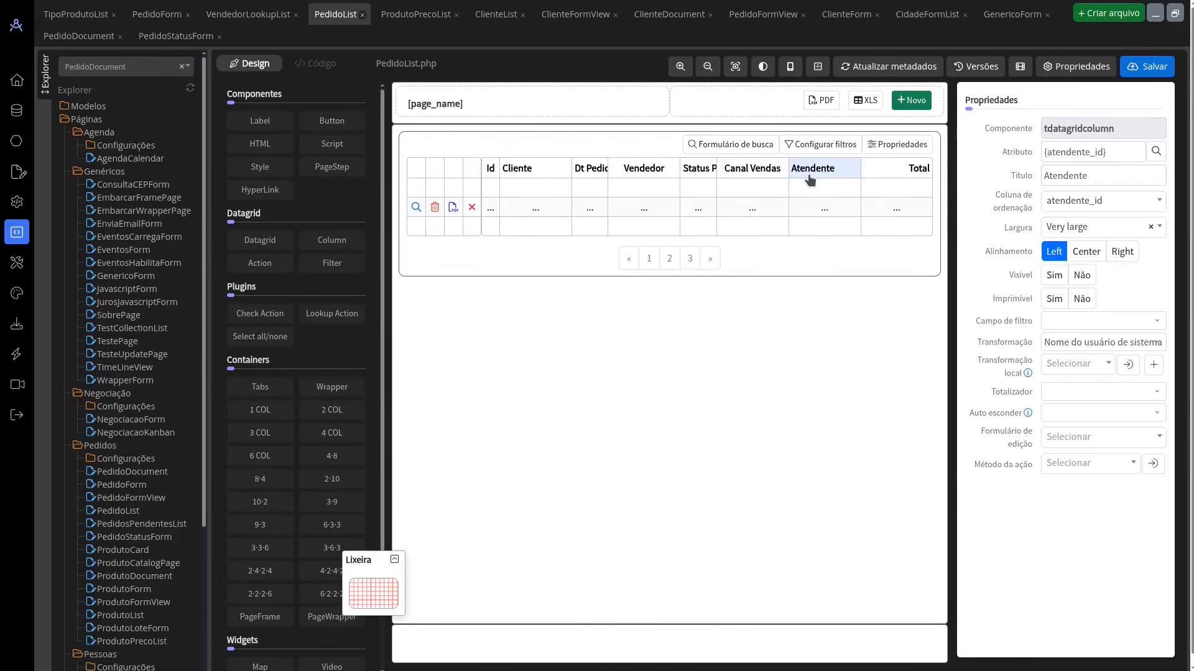
pyautogui.click(1113, 204)
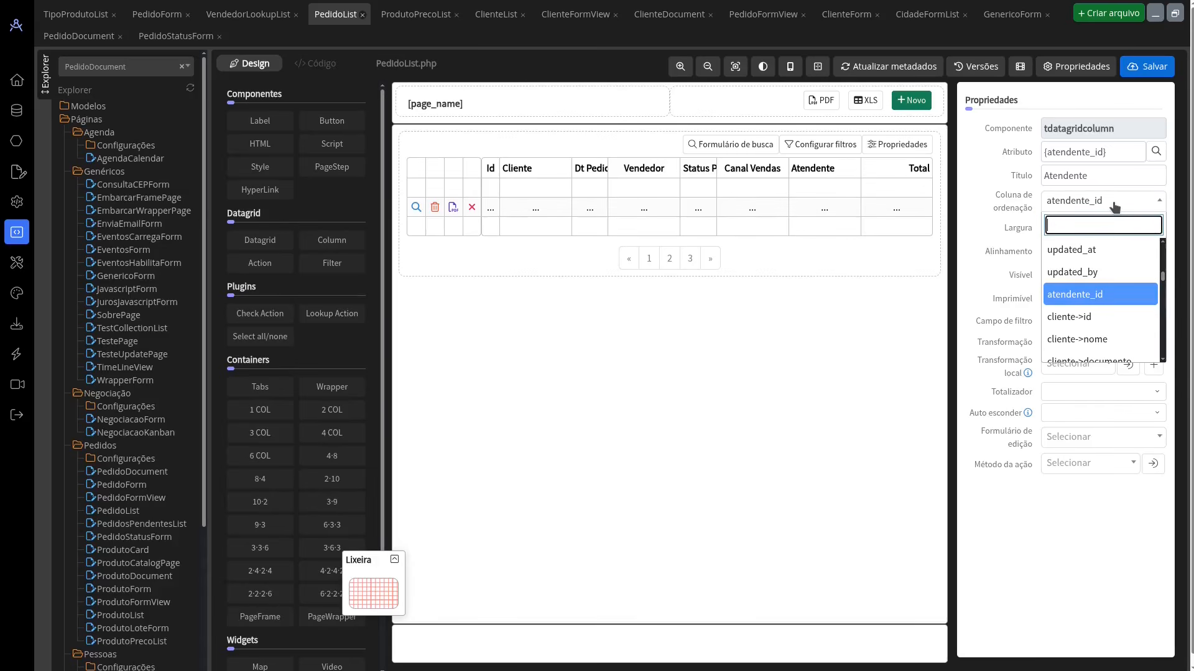
pyautogui.click(1115, 206)
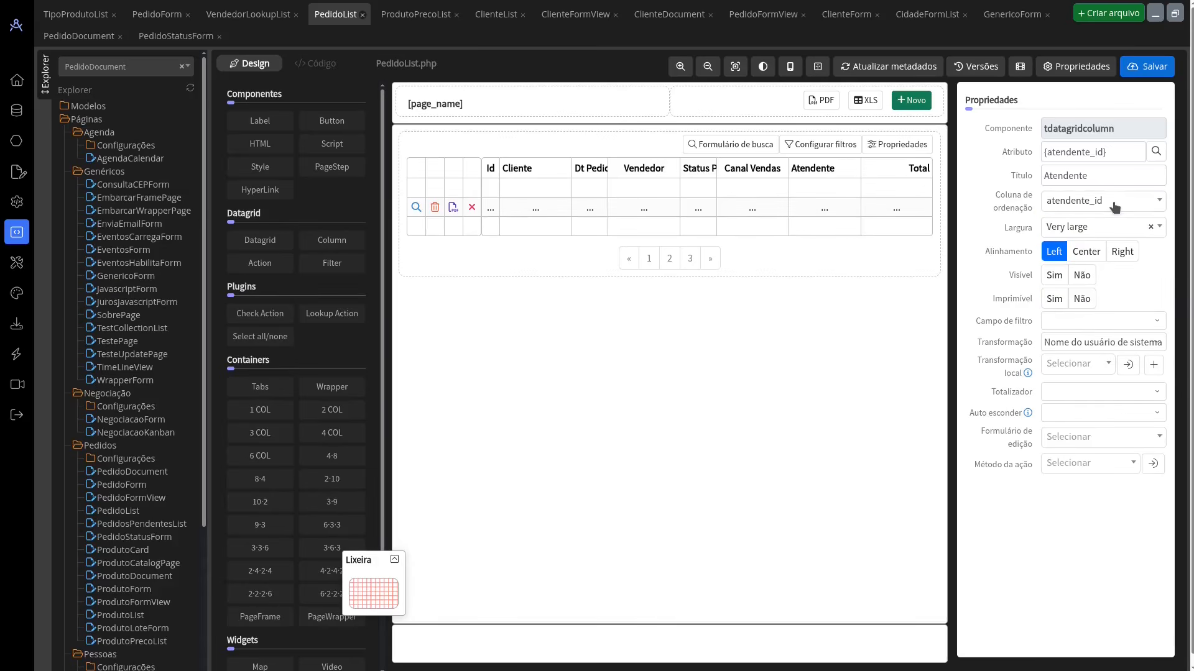
pyautogui.click(1084, 345)
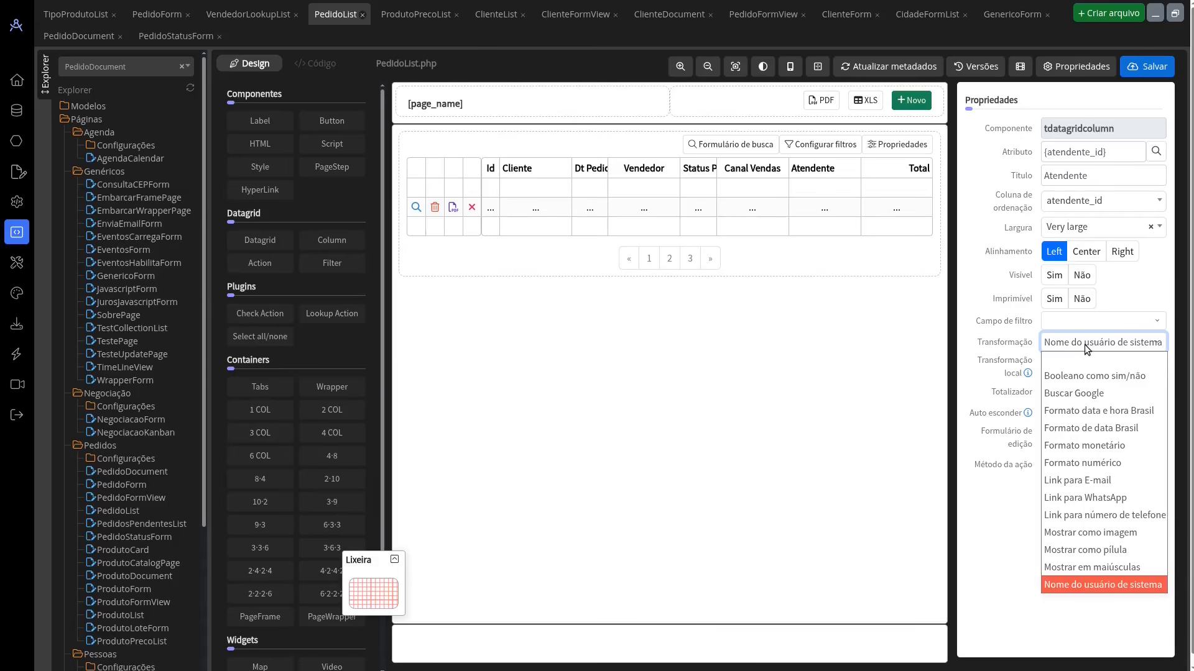
pyautogui.click(1020, 356)
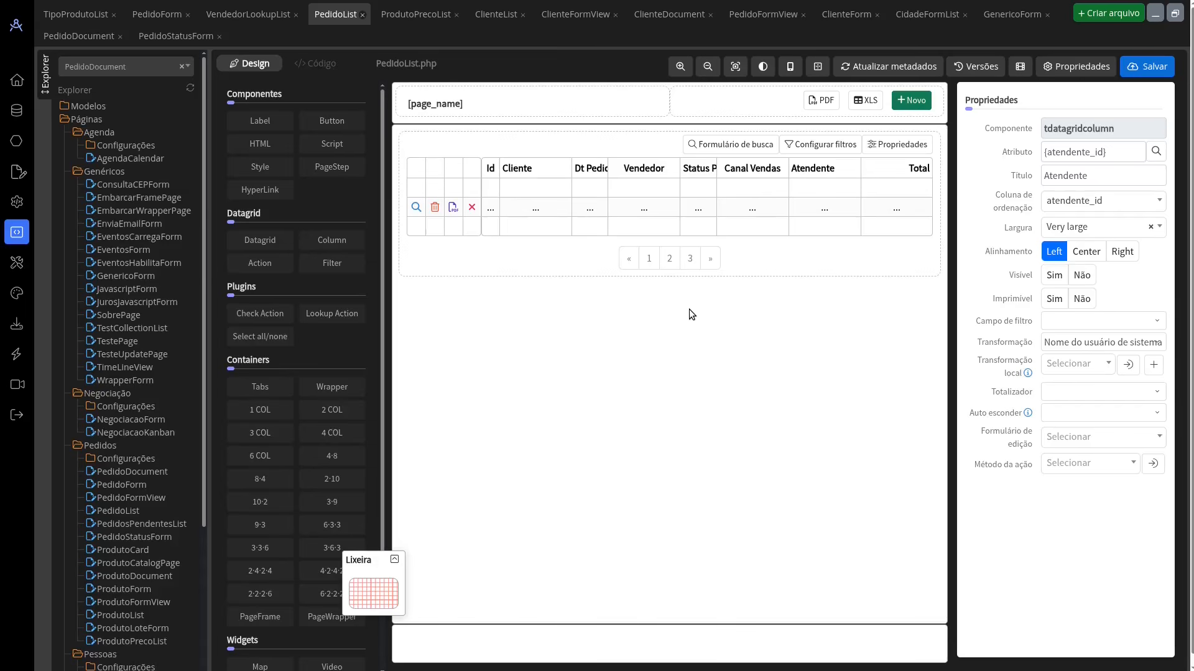
# Step: Open PedidoDocument, and turn the L, R, T and B borders of the Pedido label off and on again
pyautogui.click(79, 36)
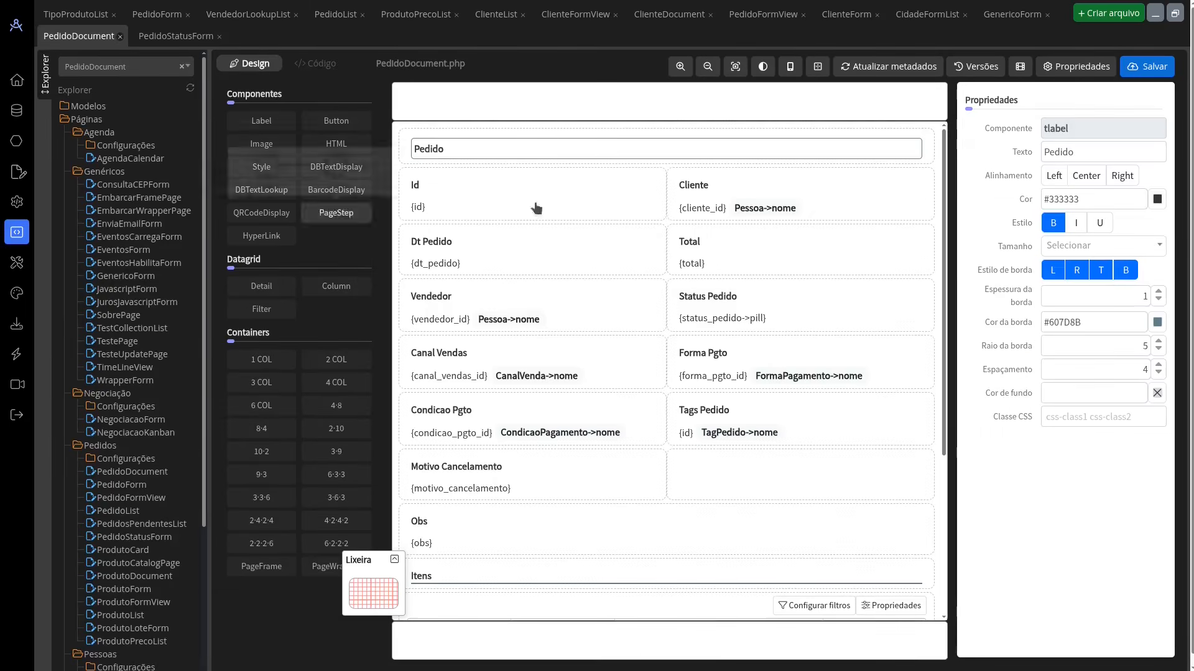
pyautogui.click(559, 153)
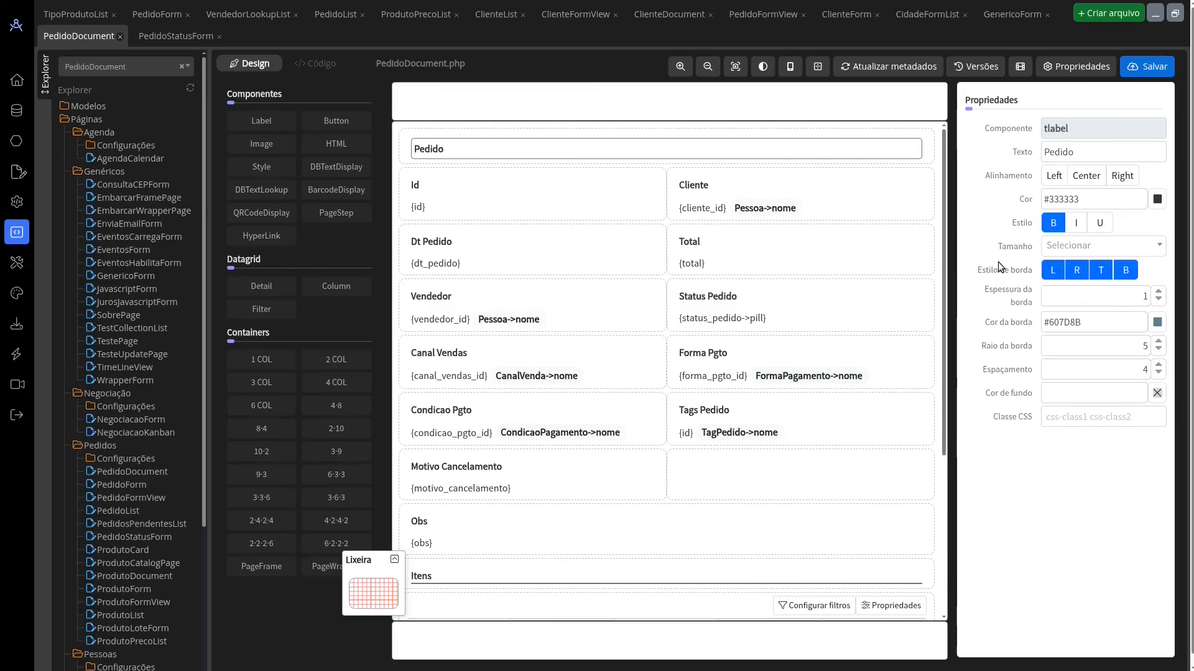
pyautogui.click(1054, 272)
pyautogui.click(1076, 272)
pyautogui.click(1101, 271)
pyautogui.click(1125, 272)
pyautogui.click(1053, 271)
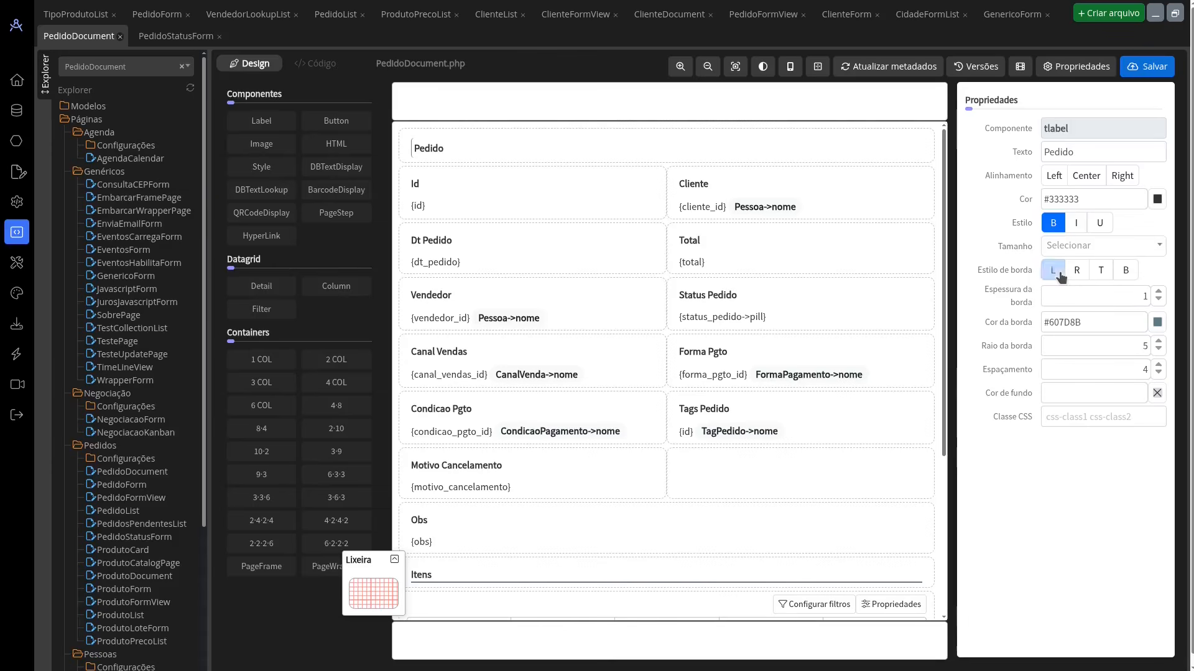
pyautogui.click(1076, 271)
pyautogui.click(1101, 271)
pyautogui.click(1125, 271)
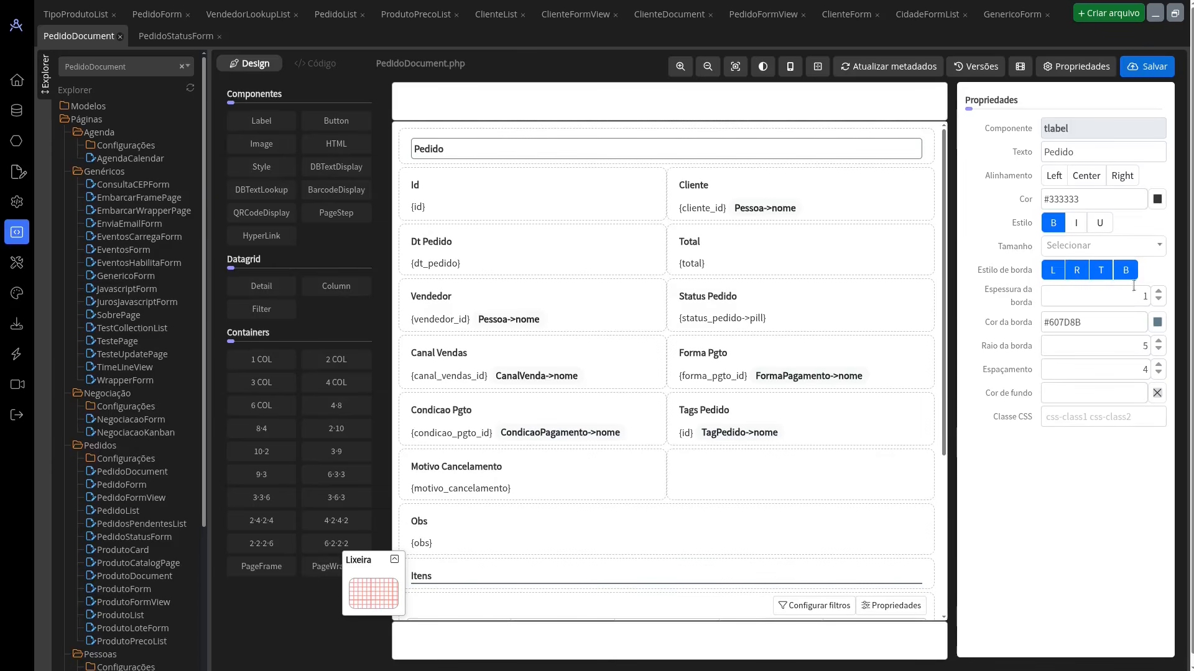
# Step: Set the Pedido label's border thickness to 4, border colour to #3F51B5 and border radius to 15
pyautogui.click(1157, 293)
pyautogui.click(1156, 293)
pyautogui.click(1157, 292)
pyautogui.click(1156, 323)
pyautogui.click(969, 457)
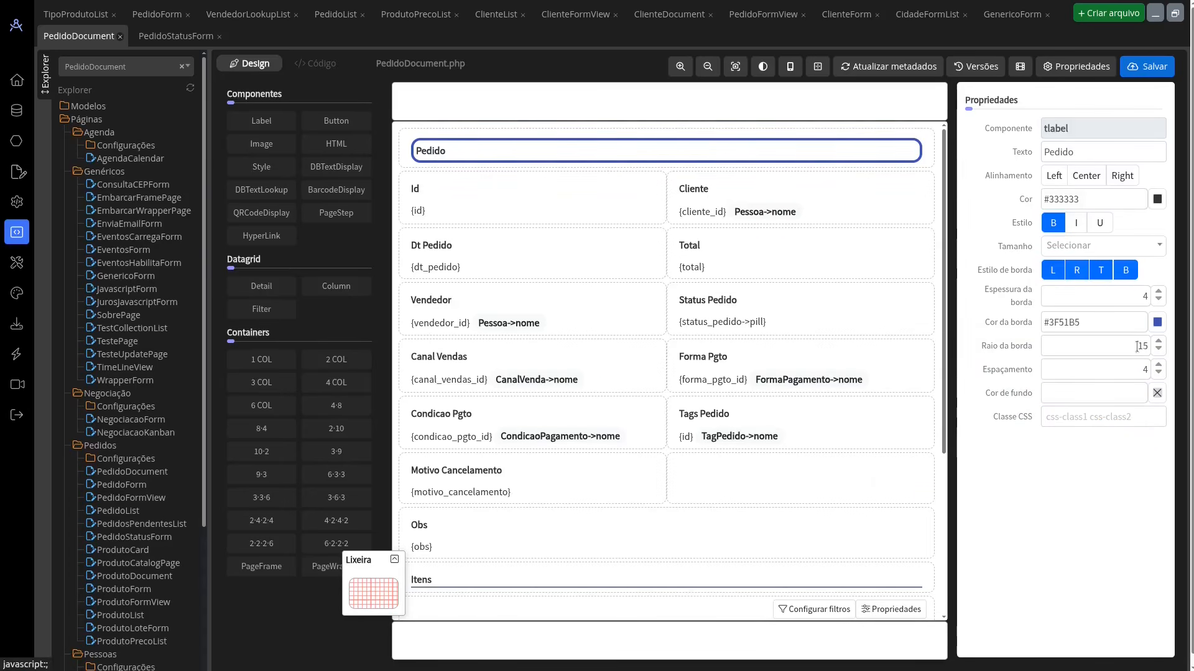
# Step: Set the Pedido label's Espaçamento to 11 and its background colour to #9E9E9E
pyautogui.click(1125, 370)
pyautogui.click(1158, 365)
pyautogui.click(1158, 365)
pyautogui.click(1158, 365)
pyautogui.click(1157, 365)
pyautogui.click(1158, 365)
pyautogui.click(1158, 365)
pyautogui.click(1158, 365)
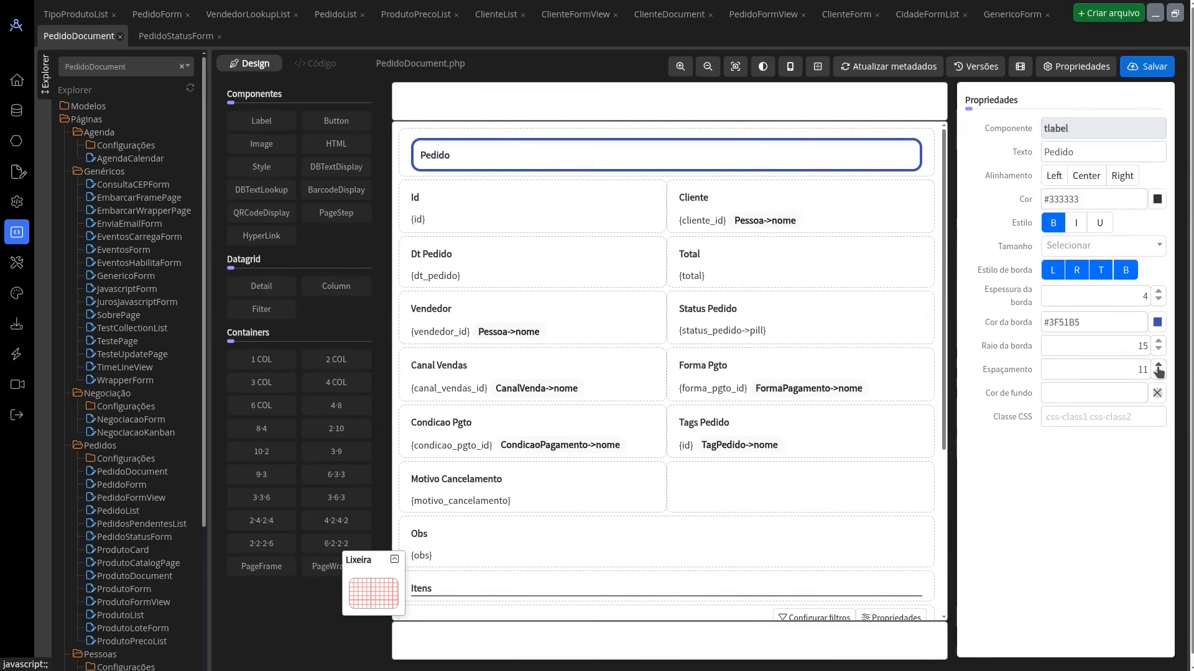
pyautogui.click(1144, 392)
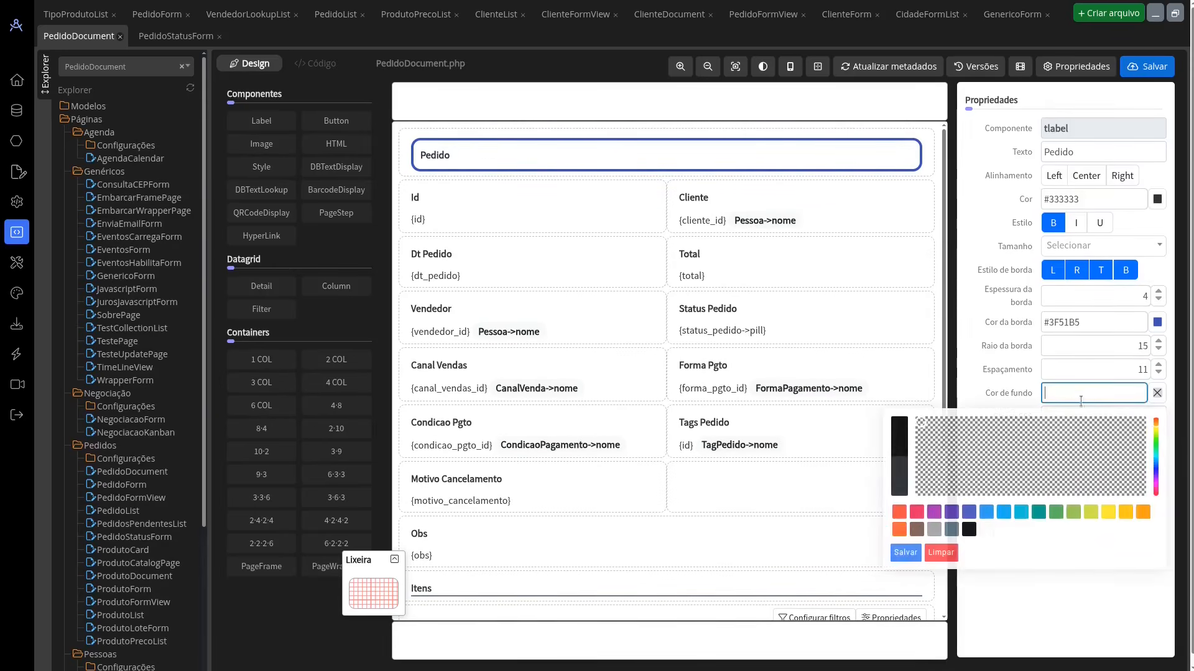
pyautogui.click(933, 529)
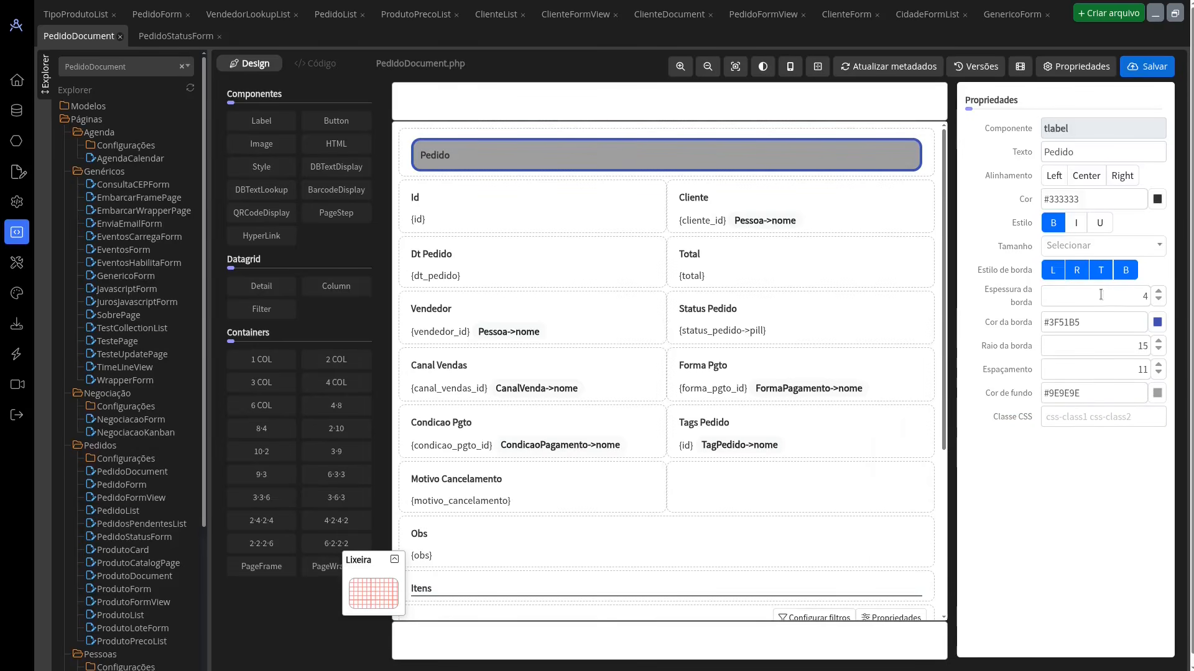
# Step: Try to change the Pedido label's text colour to a lighter shade
pyautogui.click(1080, 199)
pyautogui.moveTo(960, 265); pyautogui.dragTo(906, 210)
pyautogui.click(910, 360)
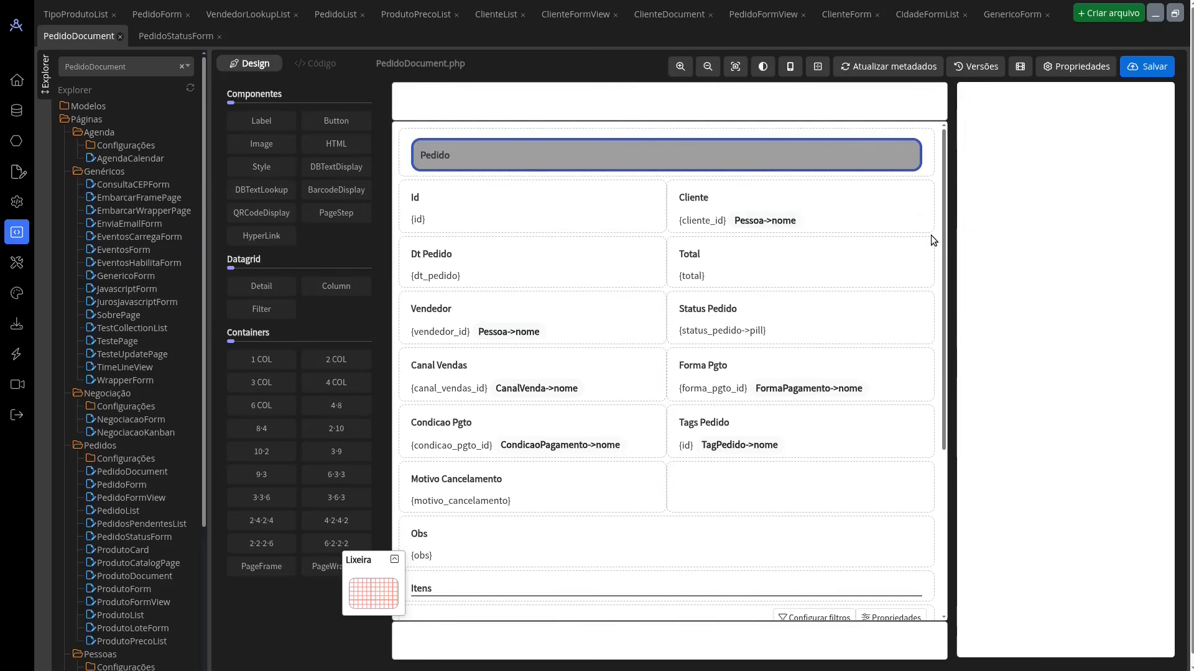
# Step: Set the Pedido label's text colour to #F1F0F0
pyautogui.click(861, 161)
pyautogui.click(1088, 199)
pyautogui.click(915, 229)
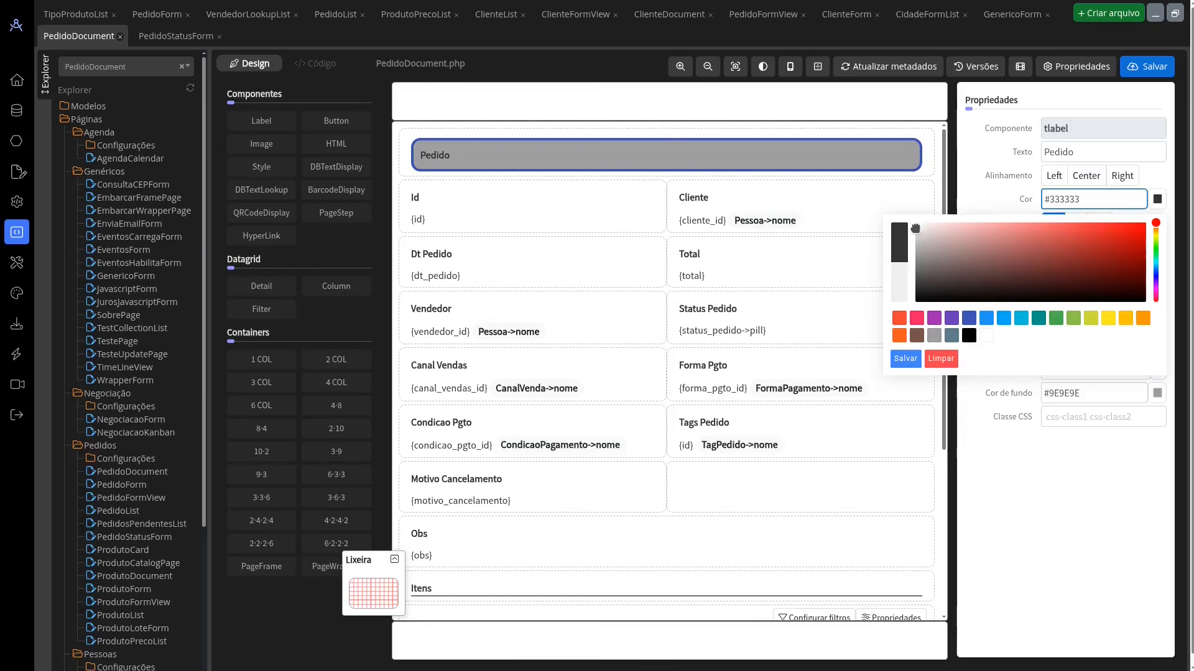
pyautogui.click(904, 361)
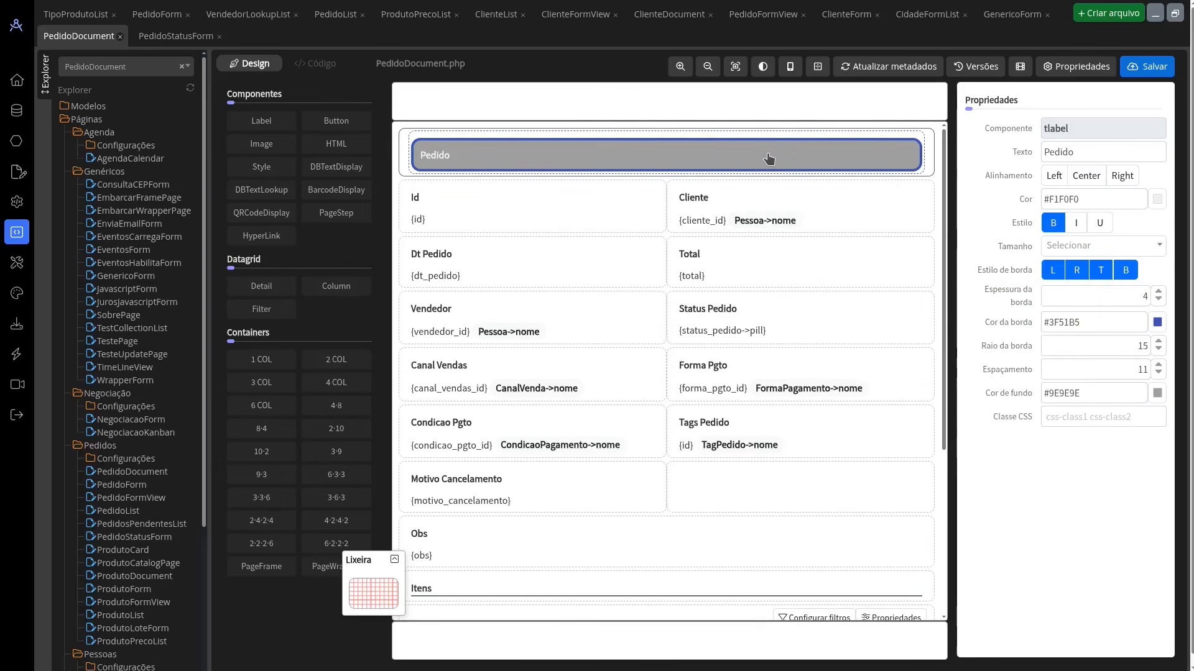
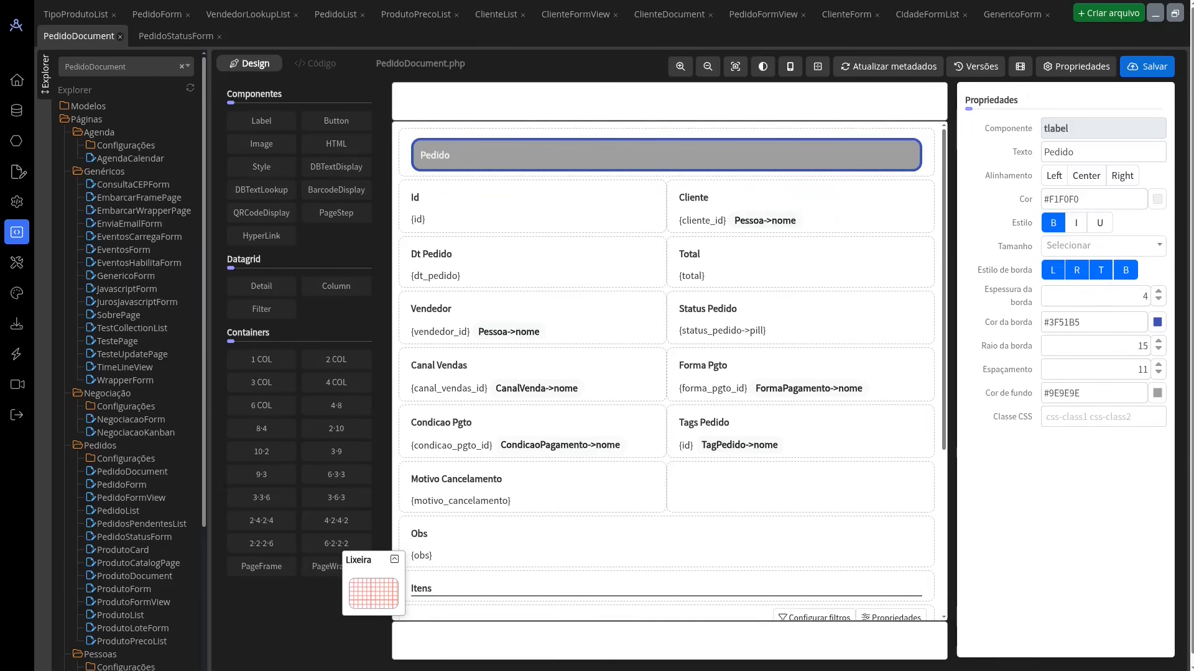
# Step: Open the layout settings and preview the Menu mestre option set to Não and back to Sim
pyautogui.click(17, 293)
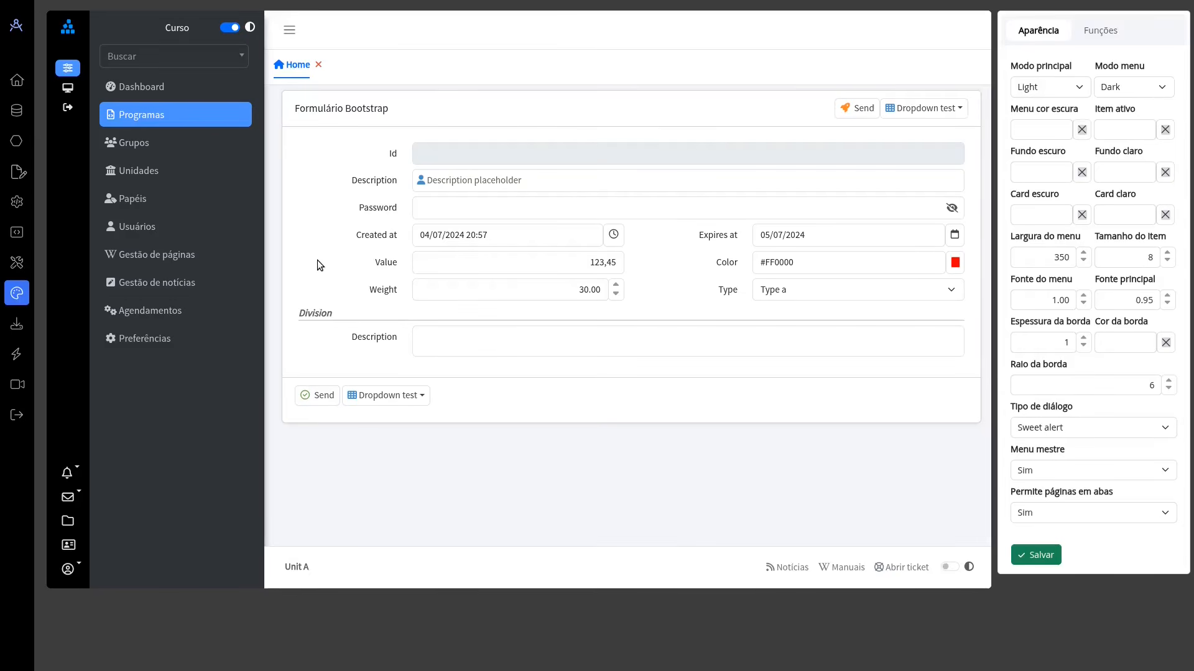
pyautogui.click(1055, 471)
pyautogui.click(1057, 520)
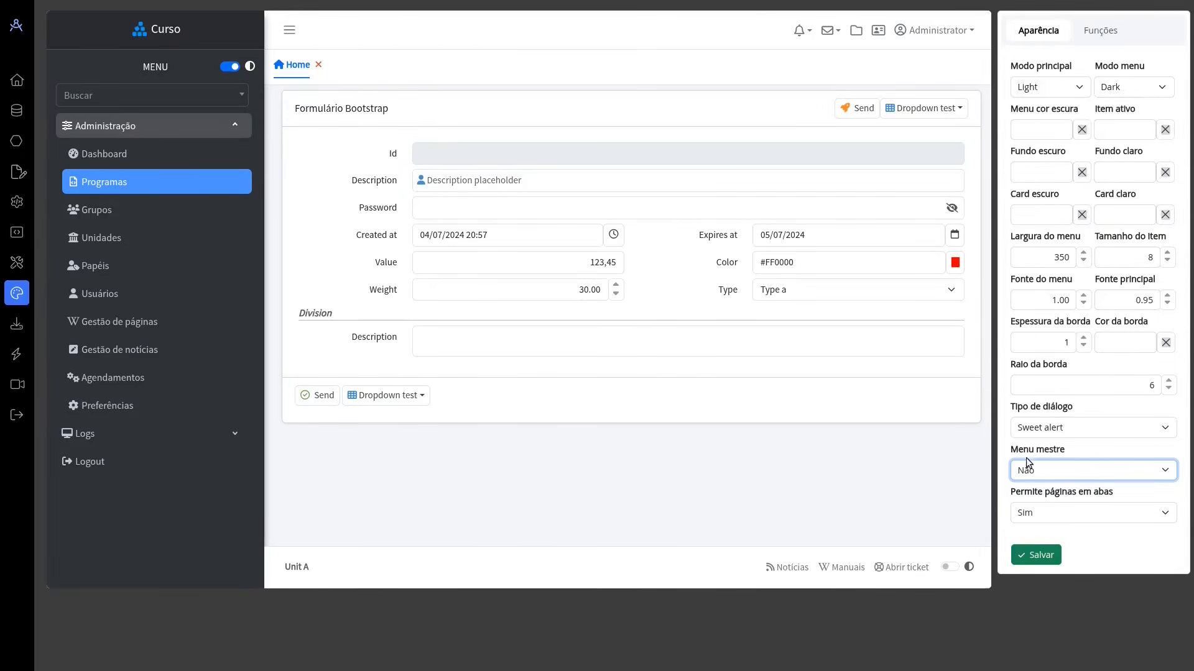
pyautogui.click(1026, 469)
pyautogui.click(1038, 505)
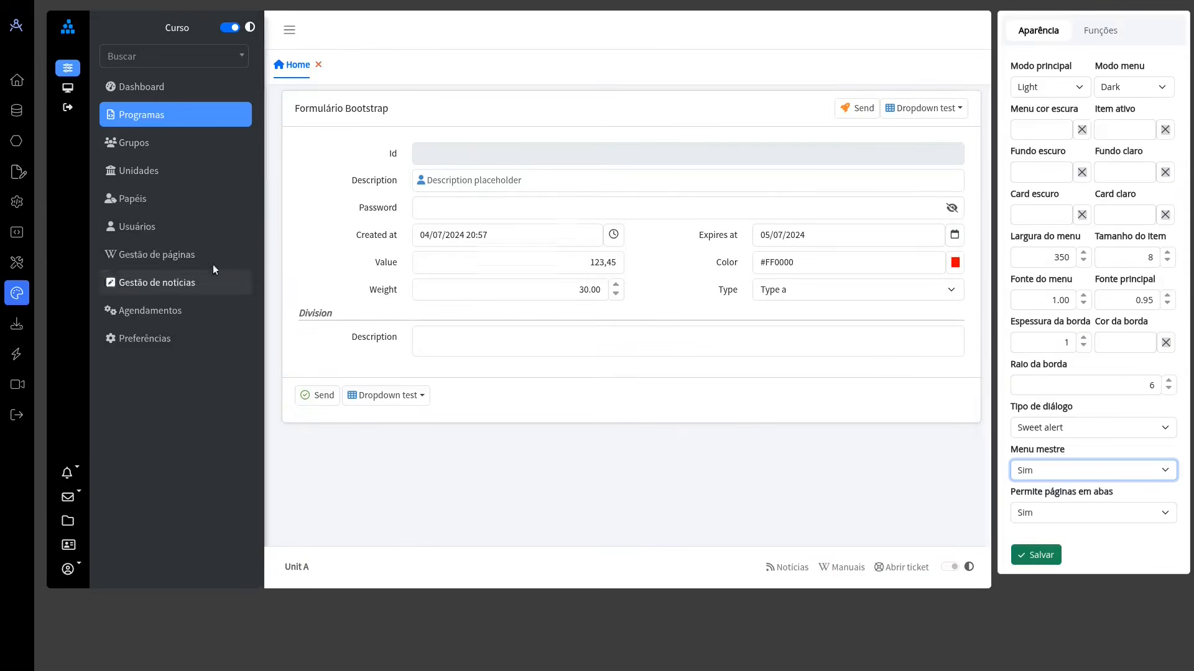
# Step: Alternate between the administration and log modules of the master menu in the layout preview
pyautogui.click(72, 89)
pyautogui.click(70, 69)
pyautogui.click(73, 89)
pyautogui.click(71, 69)
pyautogui.click(76, 90)
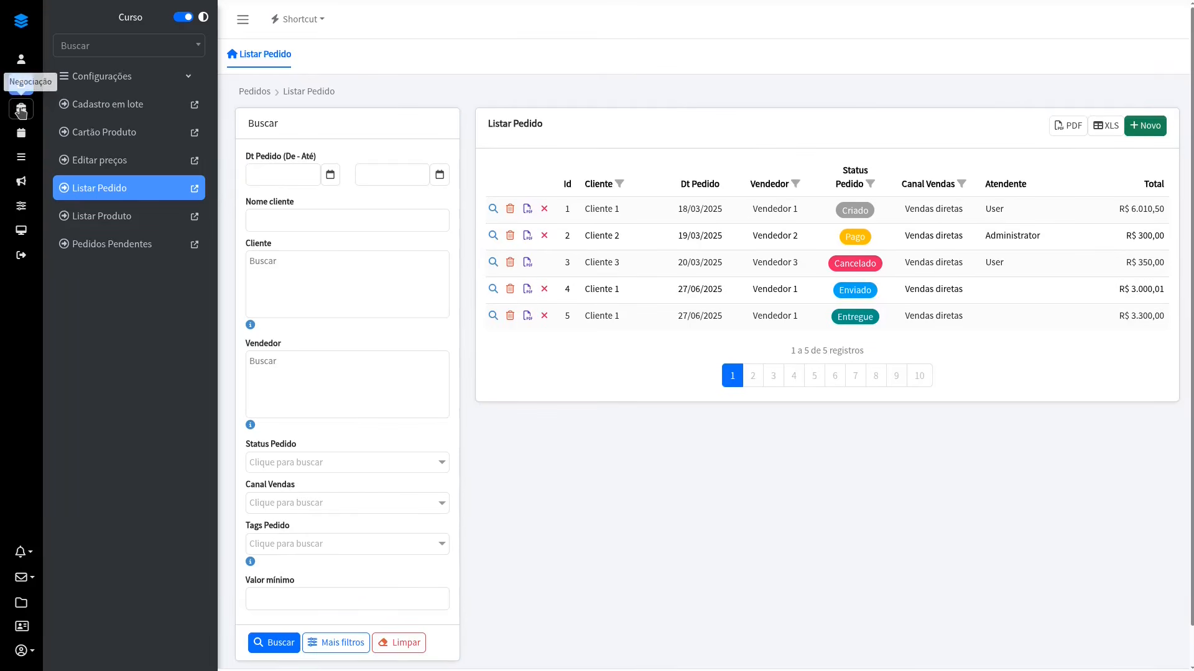
# Step: Switch to the running application and browse its master menu modules, ending on Listar Pedido
pyautogui.click(22, 109)
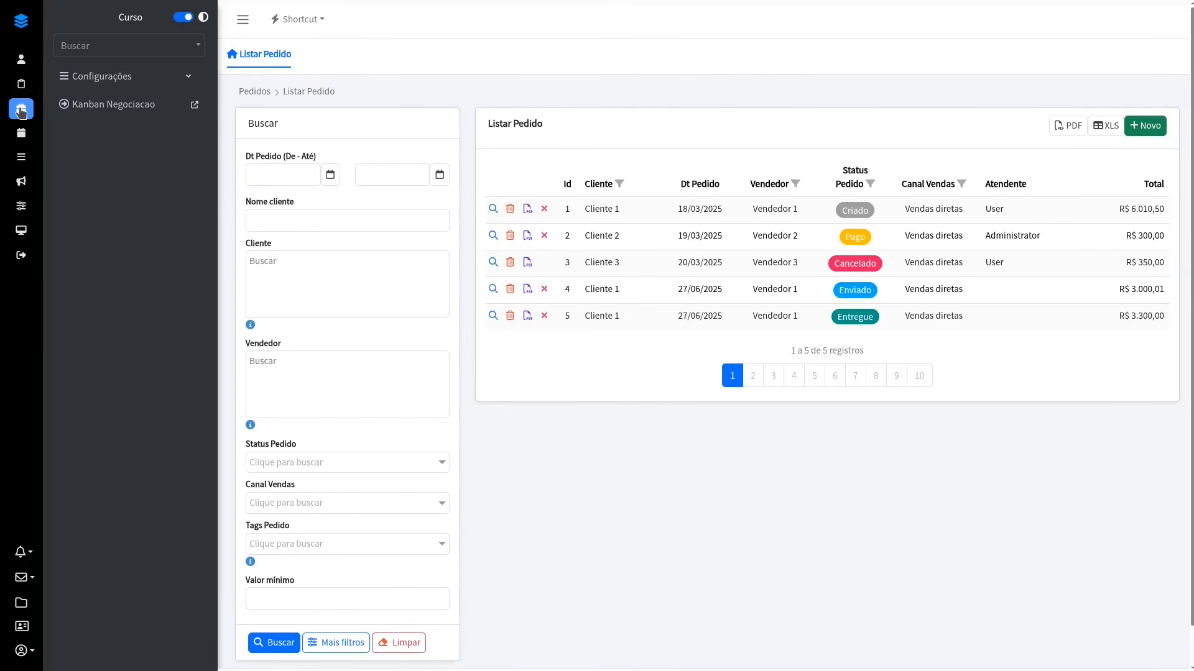
pyautogui.click(24, 161)
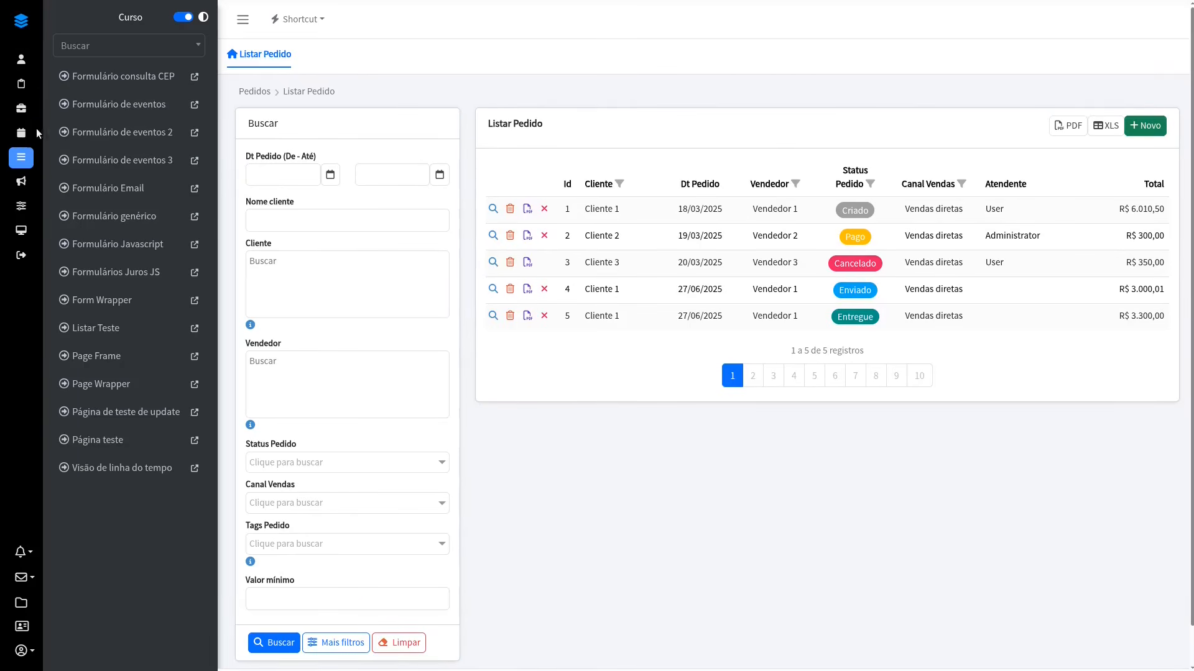
pyautogui.click(21, 181)
pyautogui.click(21, 59)
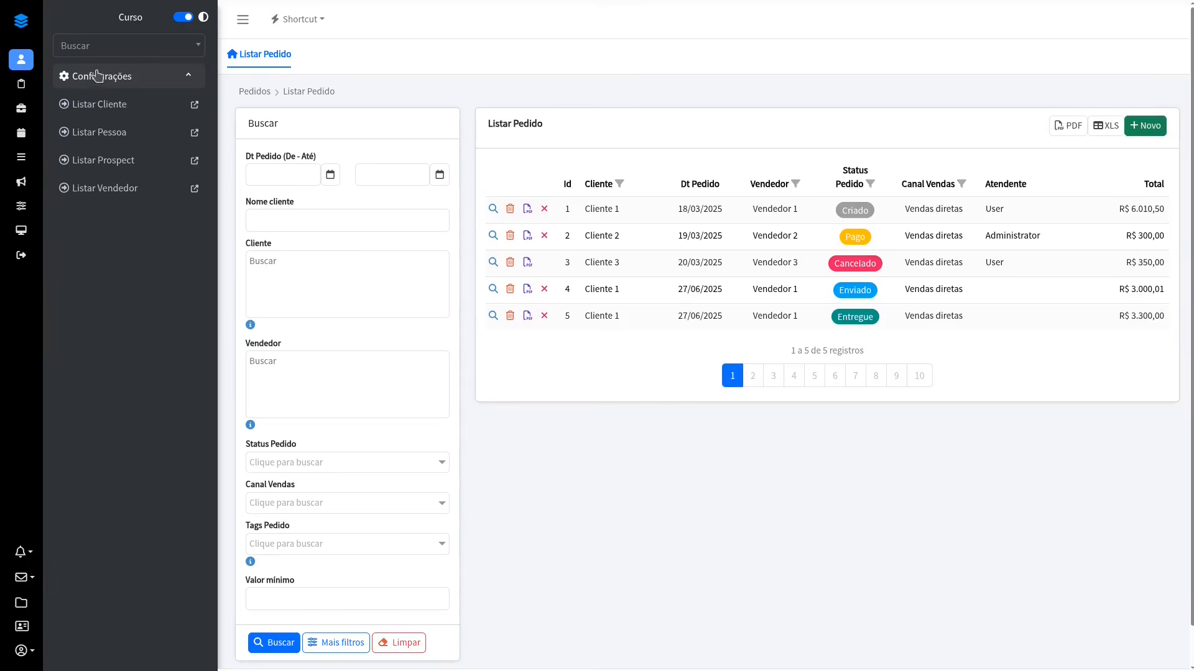
pyautogui.click(92, 76)
pyautogui.click(22, 84)
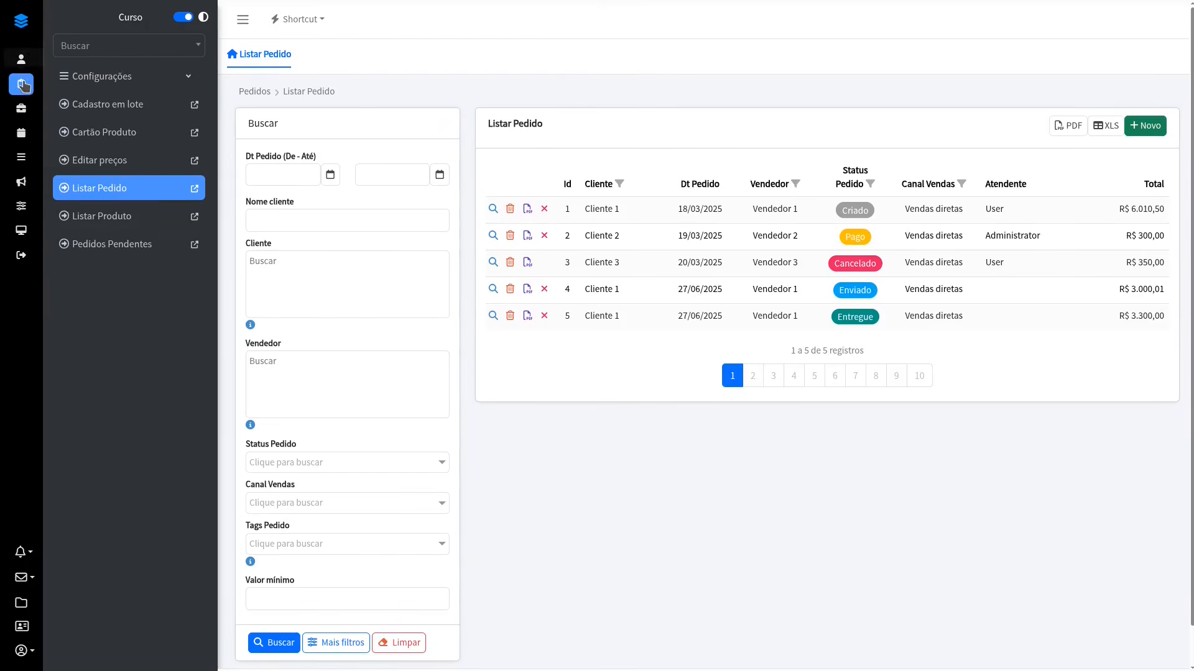
pyautogui.click(118, 188)
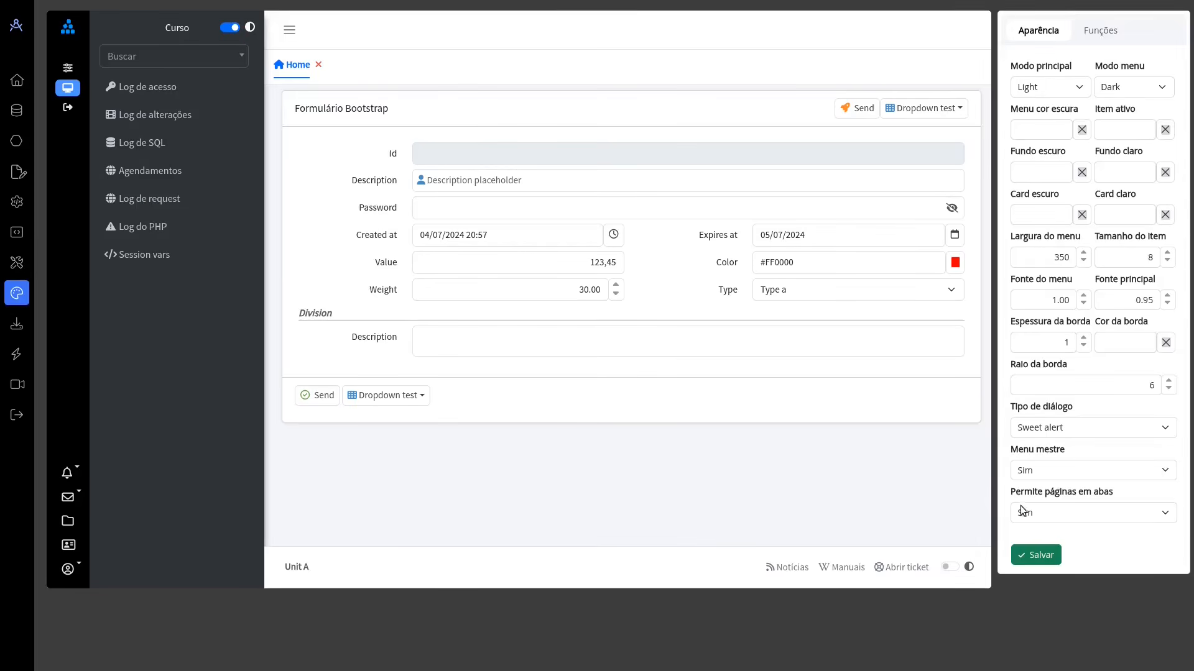
# Step: Preview the layout with Permite páginas em abas set to Não and back to Sim
pyautogui.click(1035, 513)
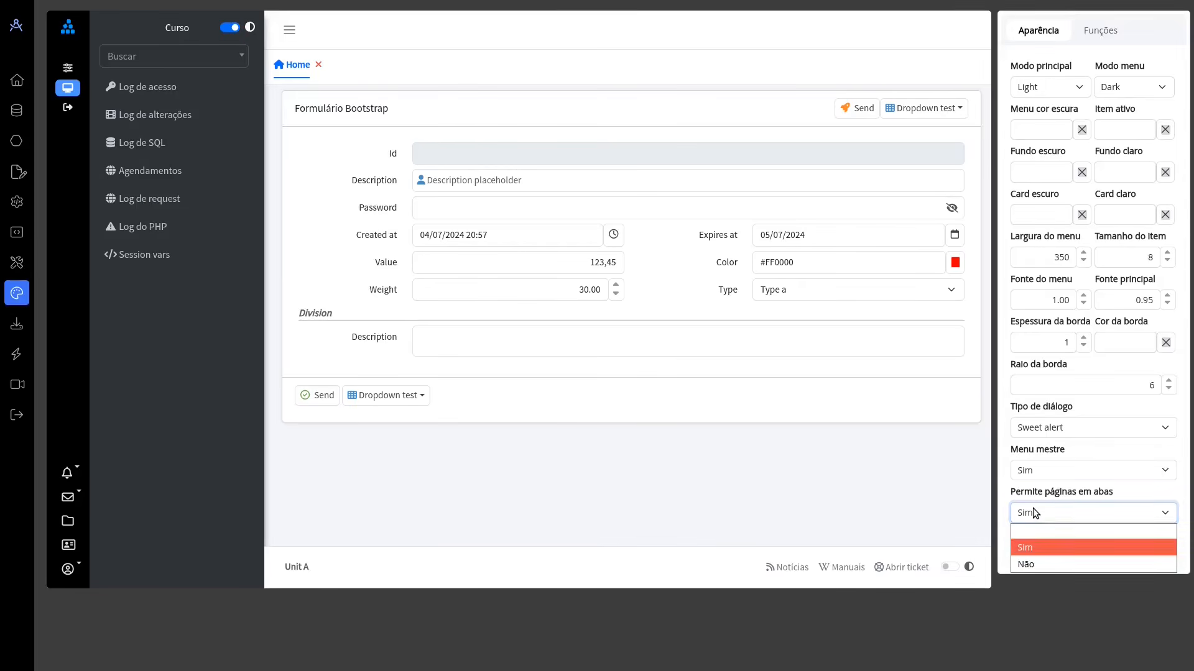
pyautogui.click(1046, 563)
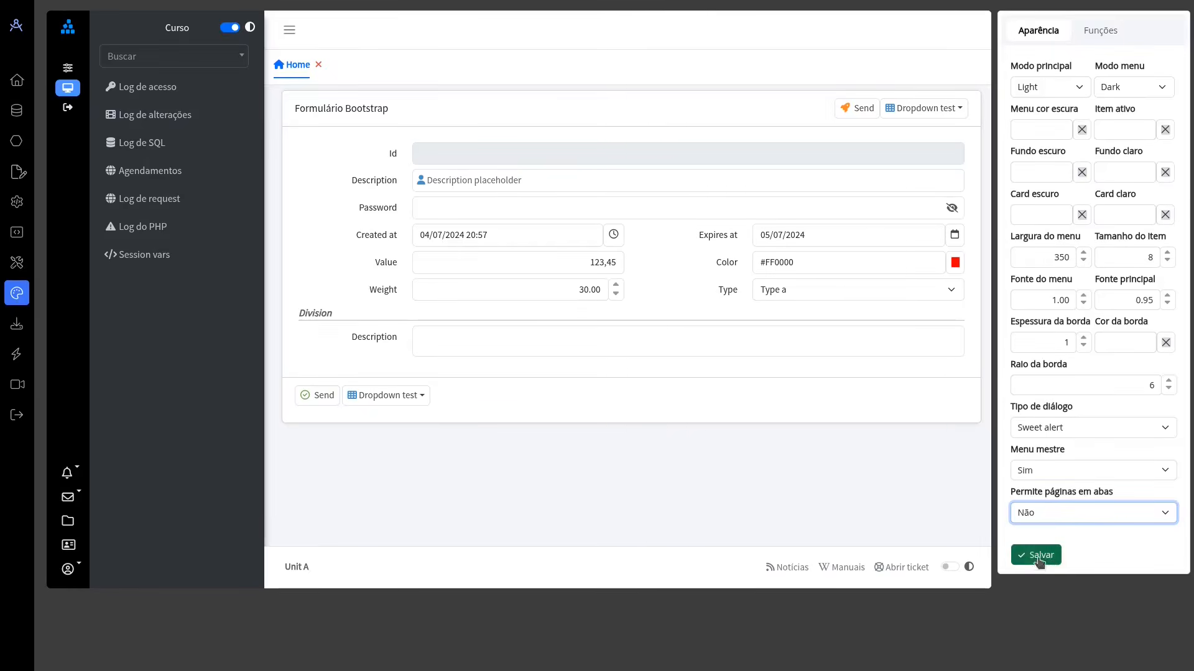
pyautogui.click(1042, 563)
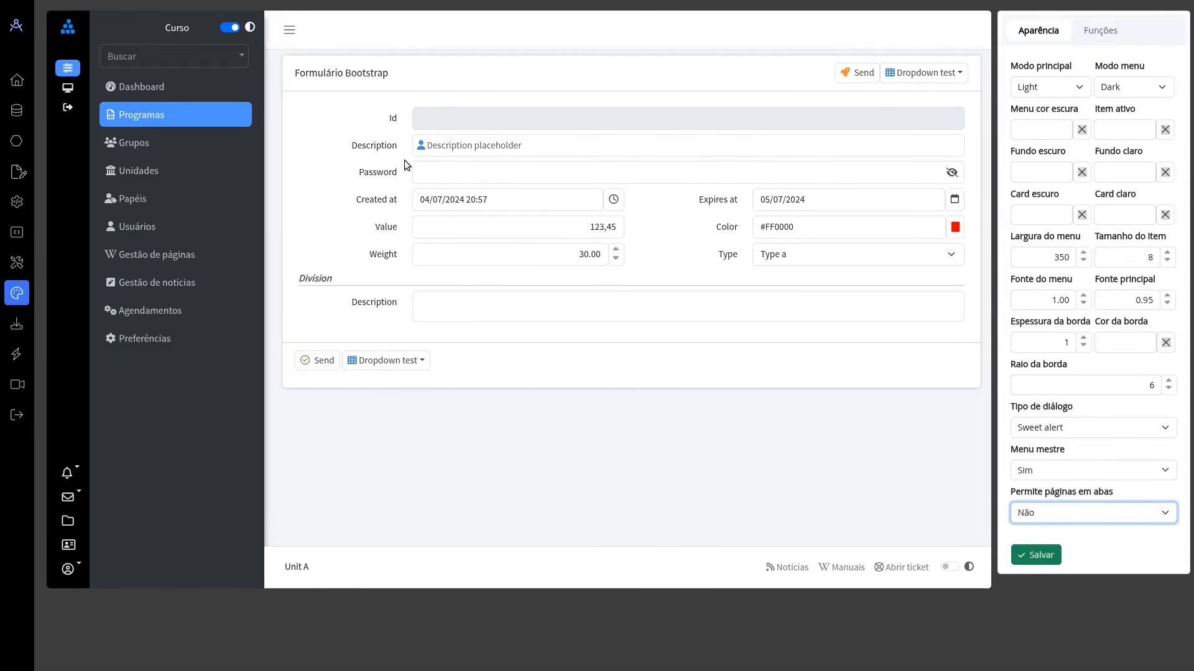
pyautogui.click(1065, 514)
pyautogui.click(1052, 542)
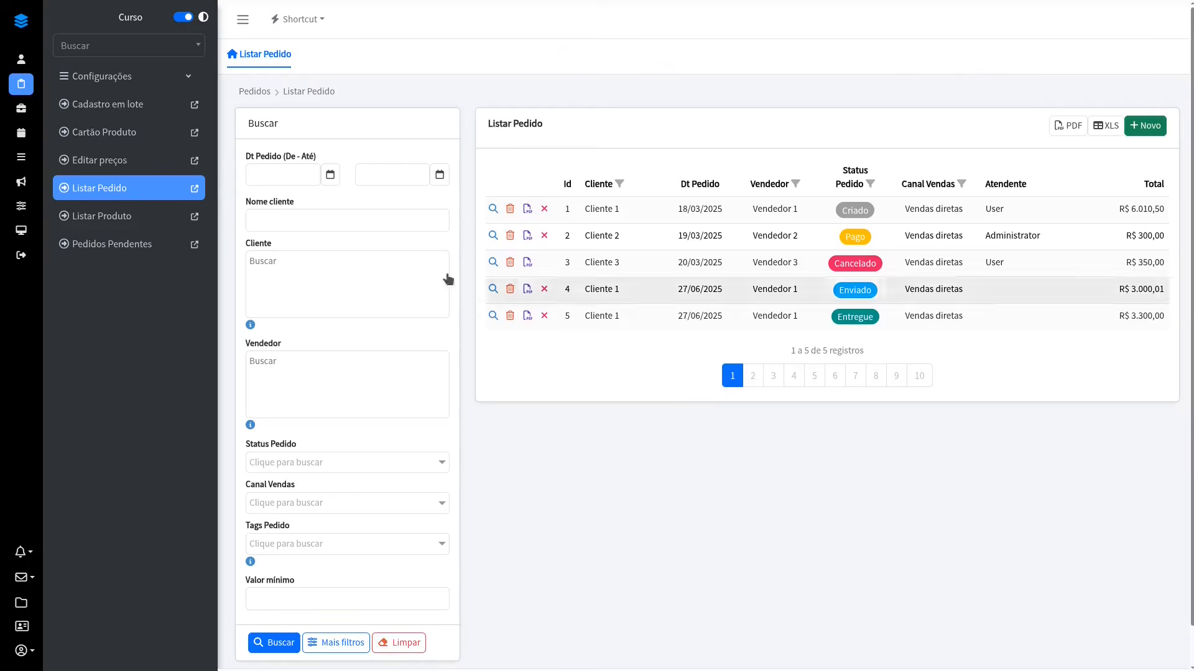
# Step: Open Listar Pedido and Listar Cliente as separate page tabs in the running application and alternate between them
pyautogui.click(198, 190)
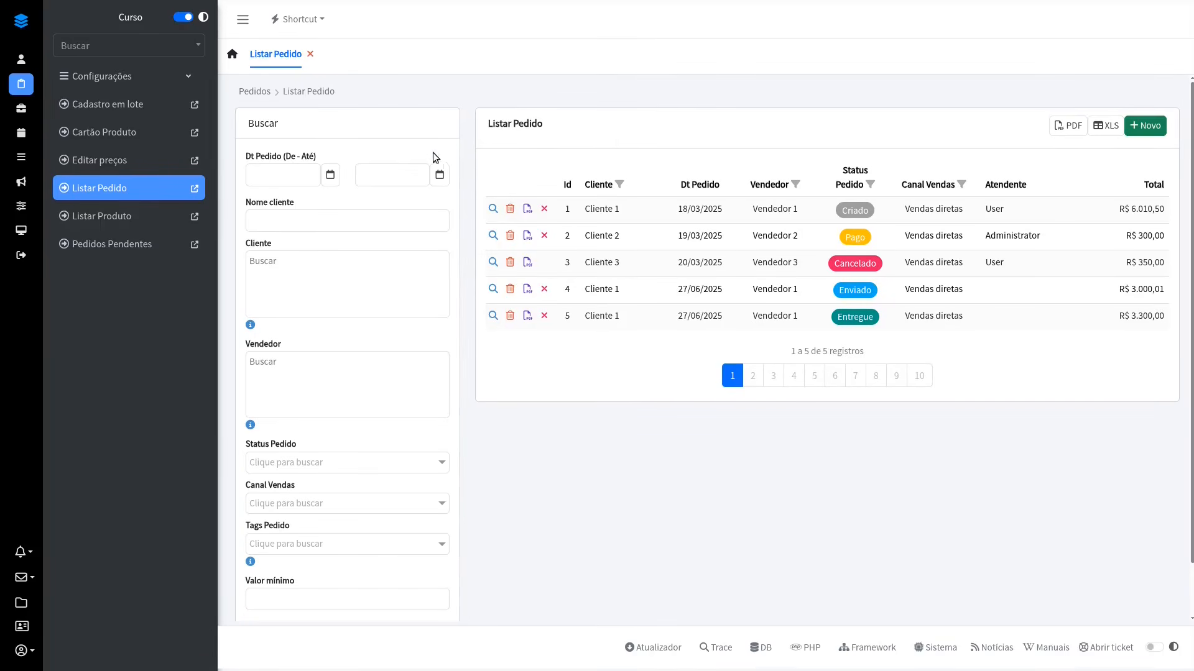
pyautogui.click(21, 59)
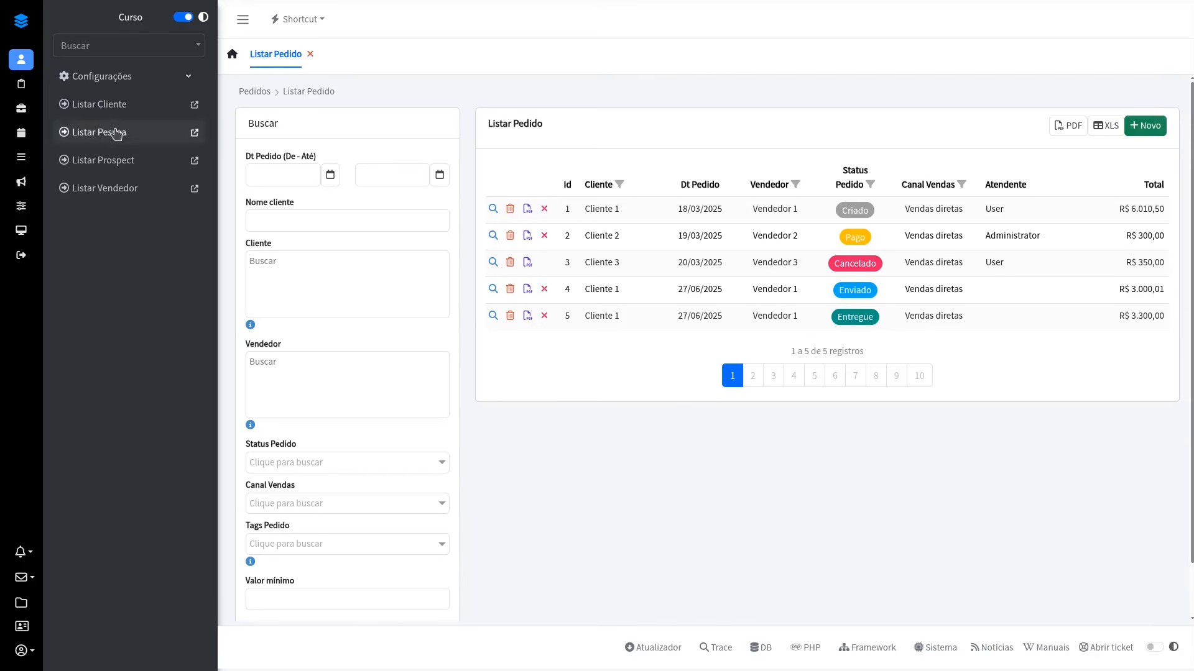
pyautogui.click(194, 104)
pyautogui.click(274, 56)
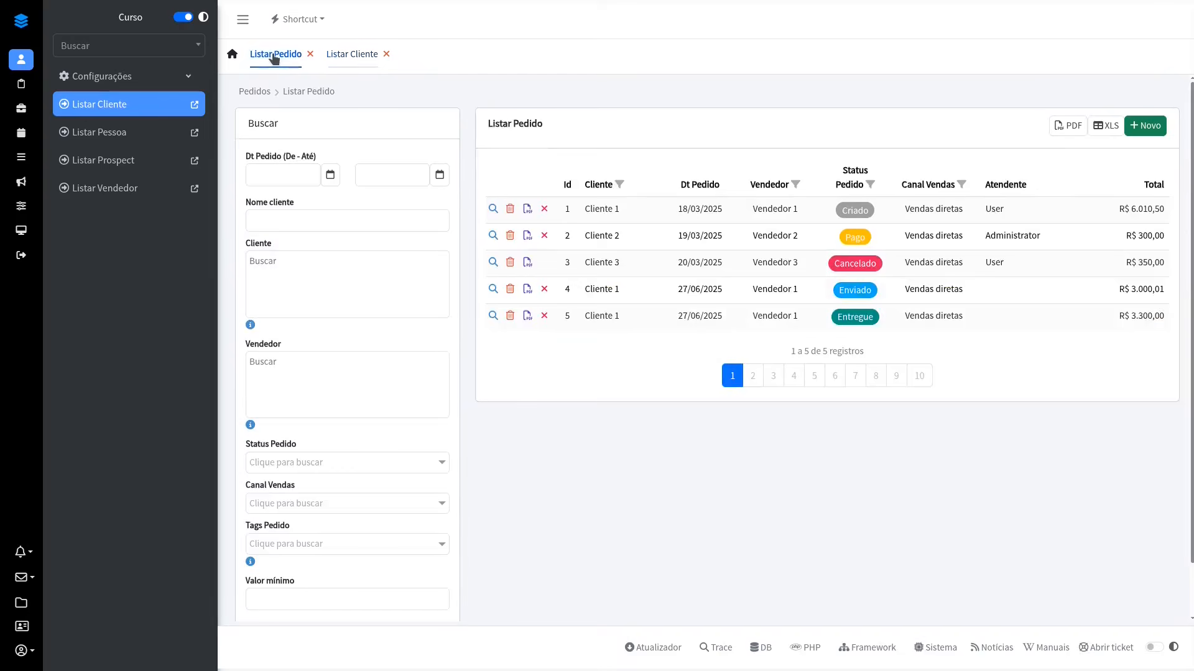
pyautogui.click(345, 55)
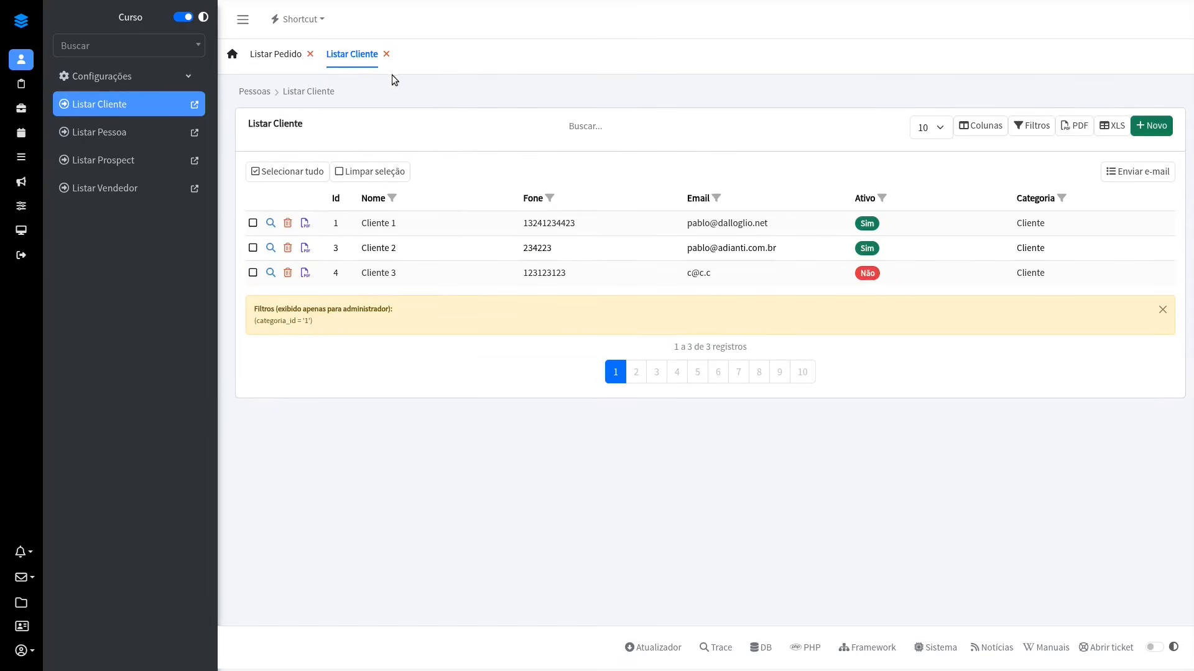
pyautogui.click(276, 55)
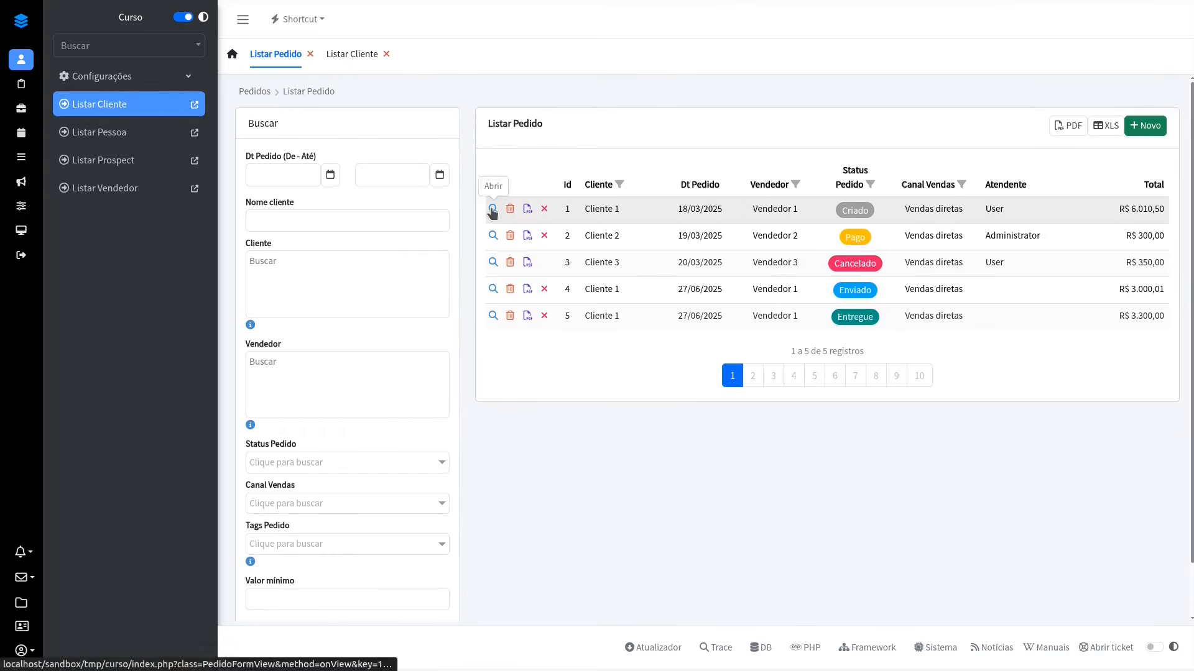
# Step: View order 1 from Listar Pedido, switch between the page tabs while it is open, and close its view
pyautogui.click(493, 209)
pyautogui.click(333, 57)
pyautogui.click(270, 58)
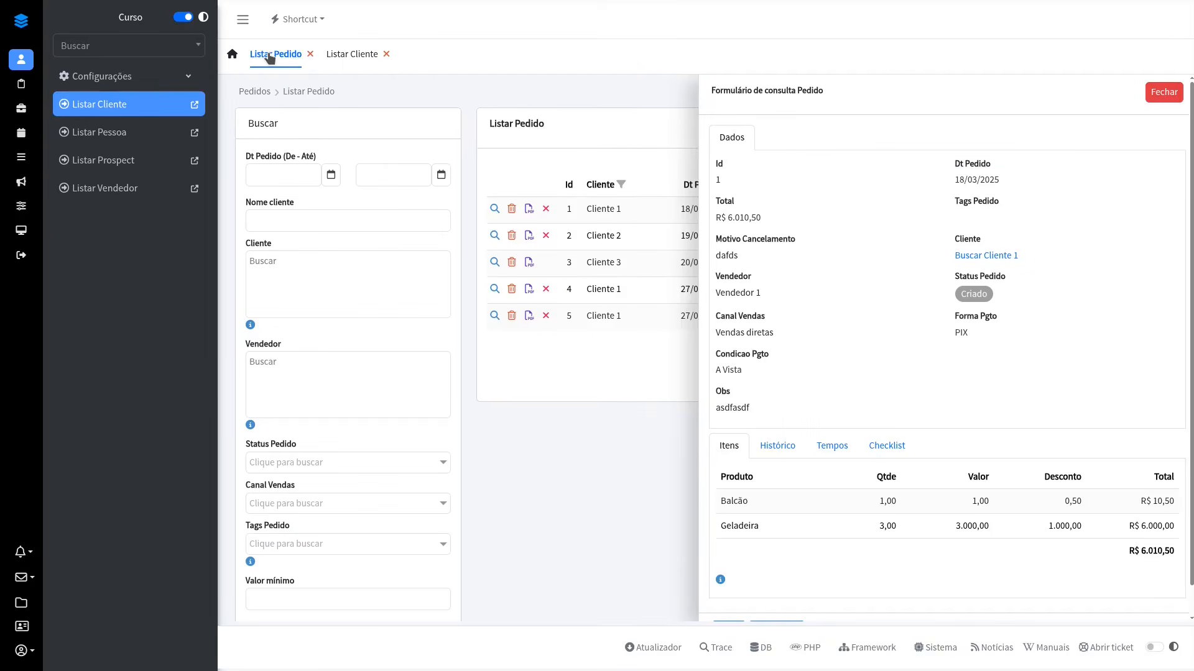
pyautogui.click(1161, 92)
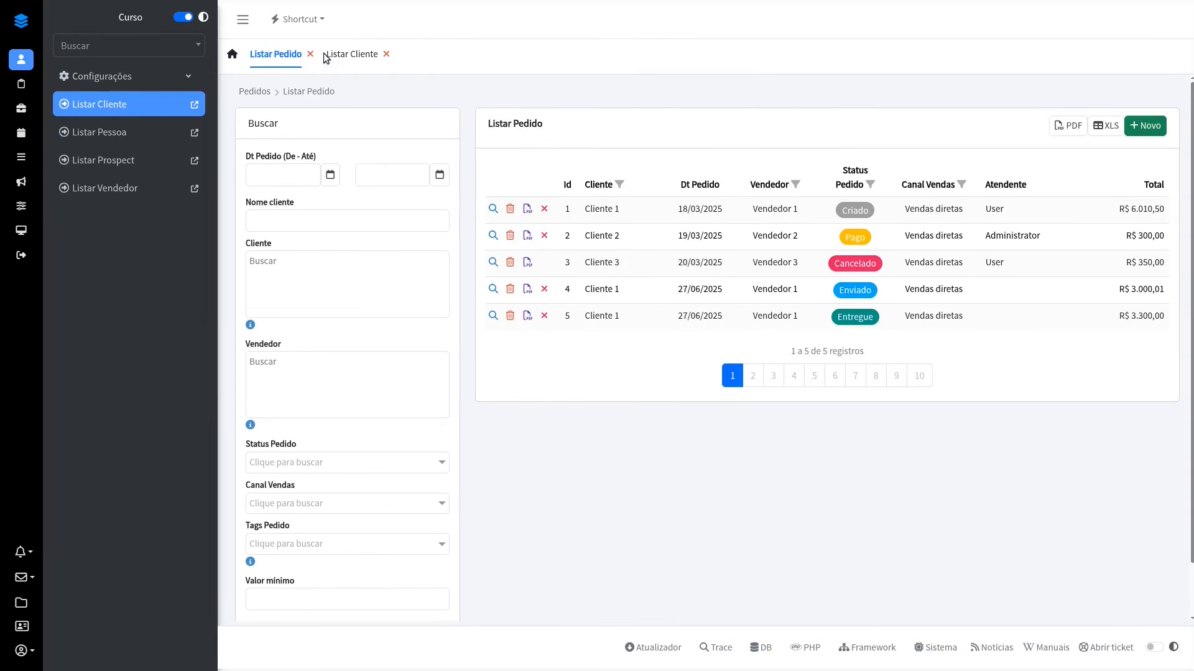
pyautogui.click(331, 56)
pyautogui.click(1162, 92)
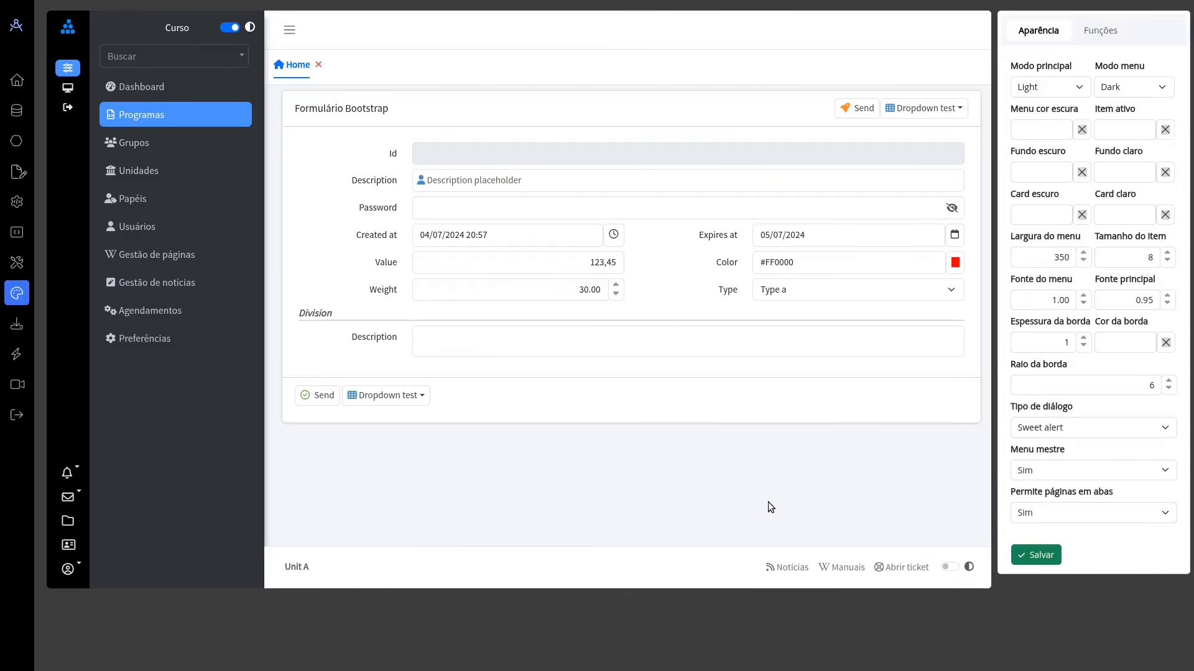
# Step: Return to the page designer and open the PedidoList code at its order cancellation methods
pyautogui.click(16, 237)
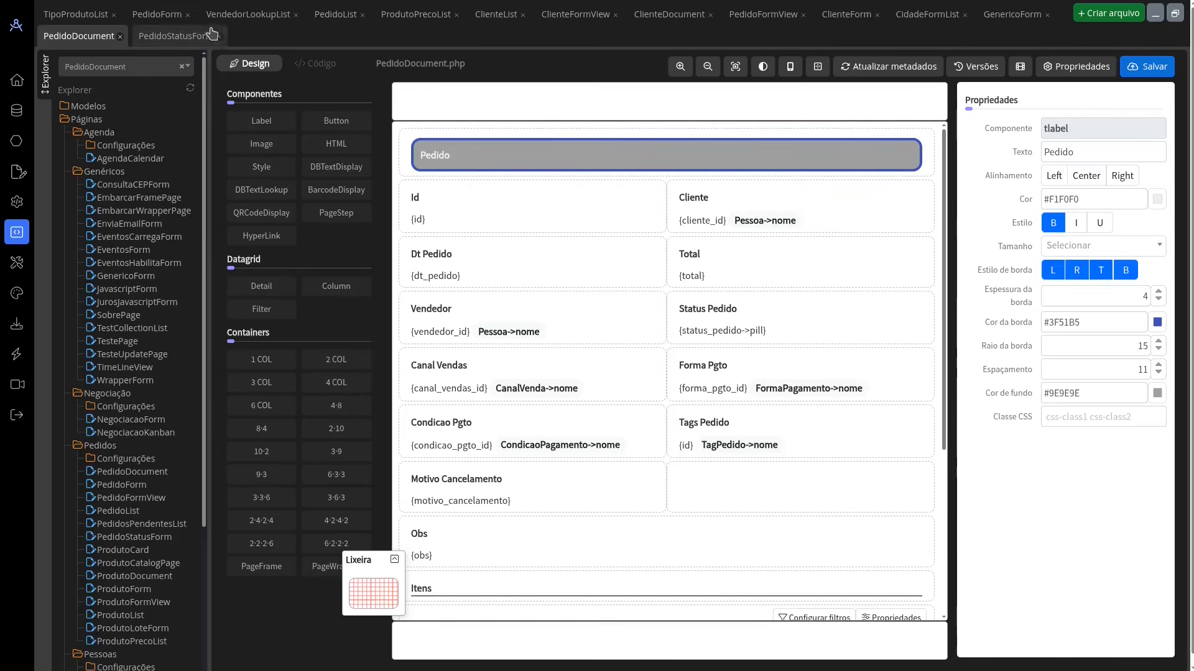
pyautogui.click(313, 18)
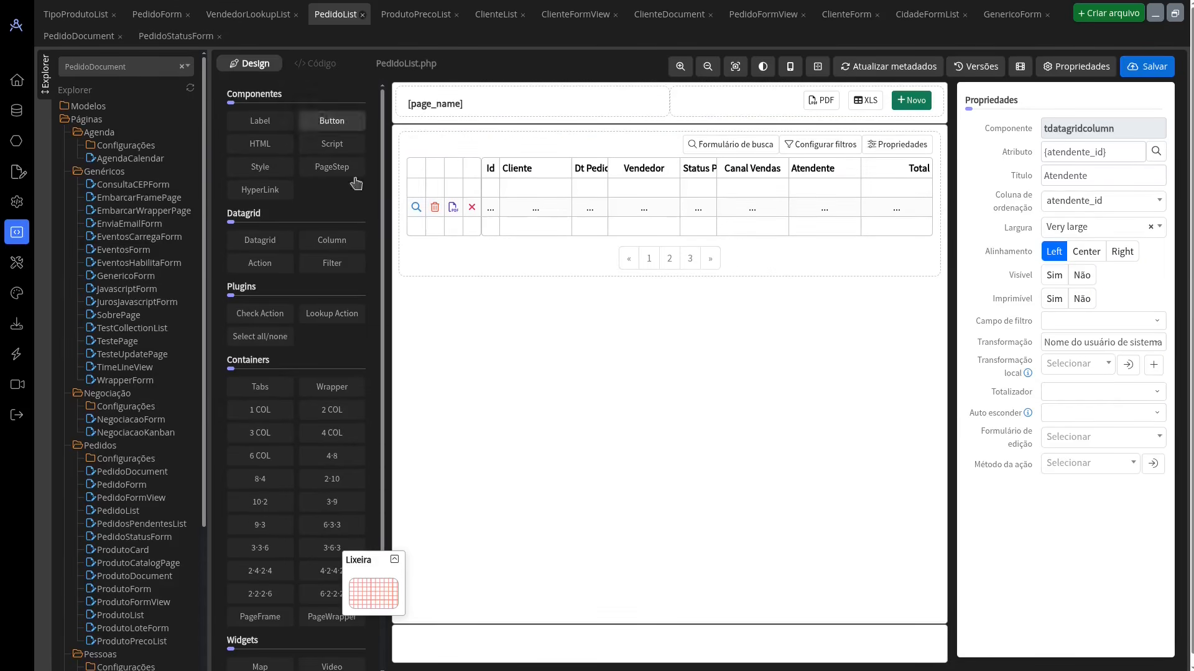
pyautogui.click(316, 64)
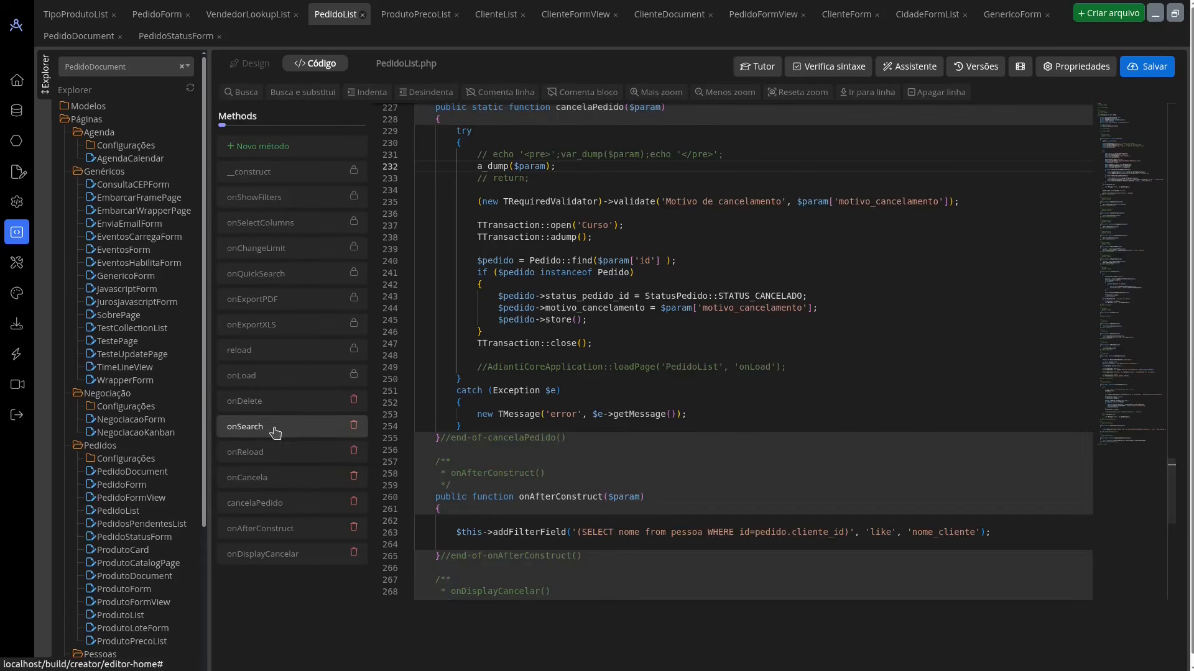
pyautogui.click(345, 479)
pyautogui.scroll(-6, 809, 326)
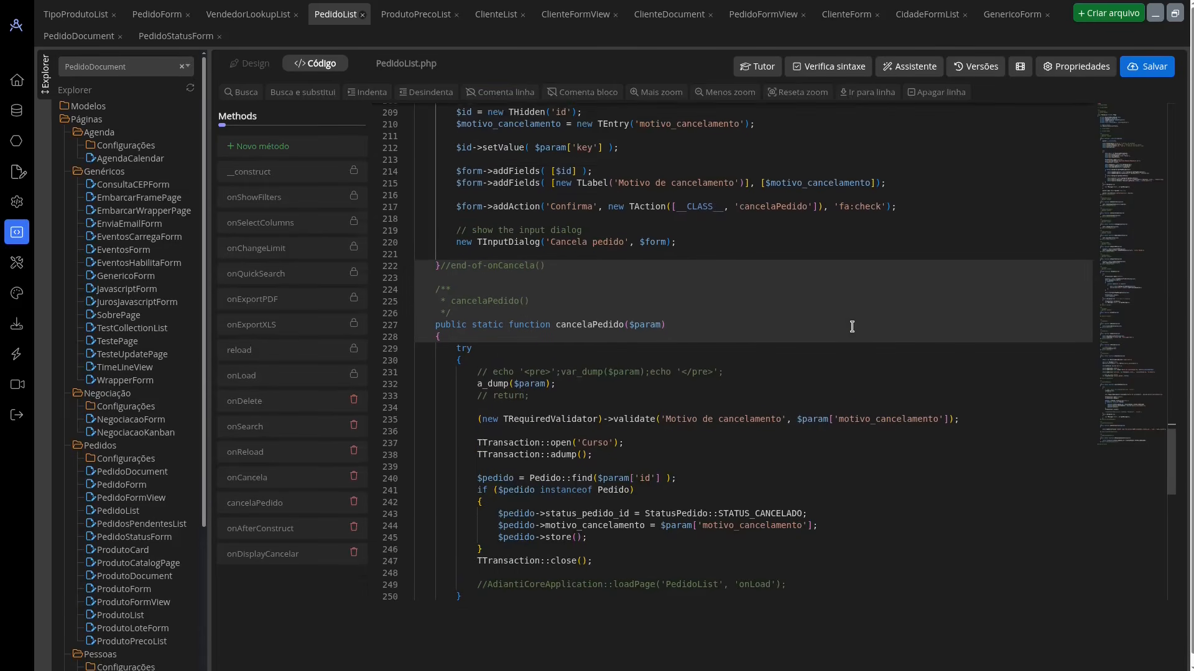
# Step: Examine the a_dump($param) and TTransaction::adump() calls in the cancelaPedido method
pyautogui.scroll(-1, 852, 326)
pyautogui.moveTo(476, 228); pyautogui.dragTo(562, 229)
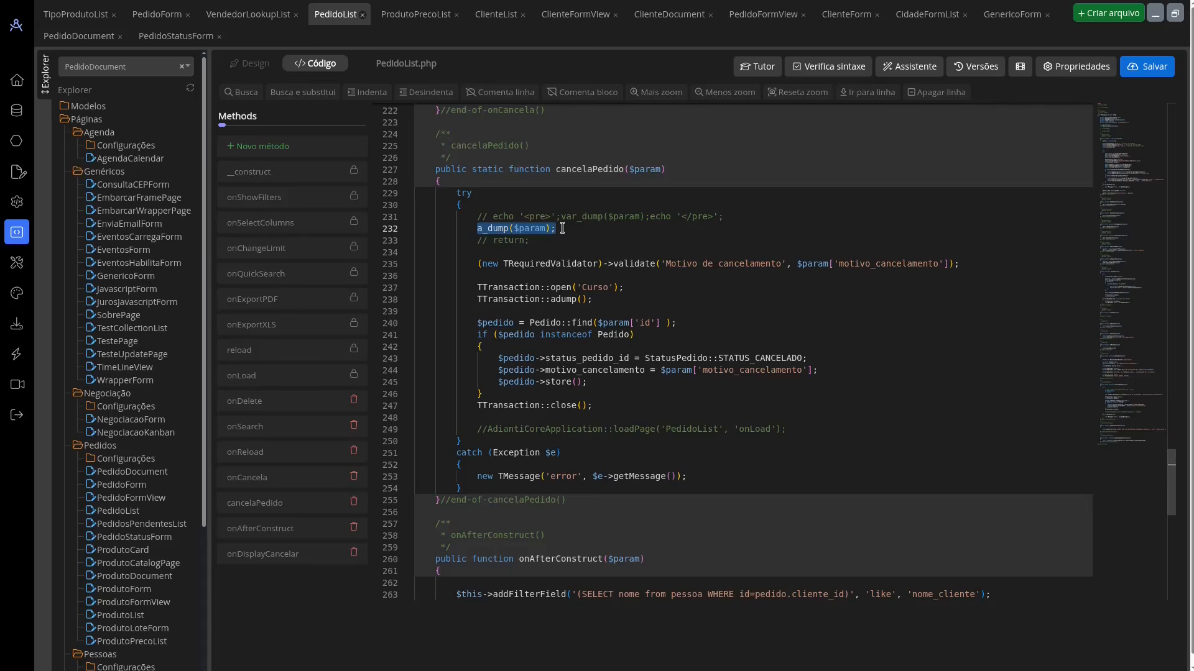
pyautogui.moveTo(473, 300); pyautogui.dragTo(592, 297)
pyautogui.moveTo(476, 229); pyautogui.dragTo(556, 230)
pyautogui.moveTo(477, 300); pyautogui.dragTo(594, 299)
pyautogui.click(615, 302)
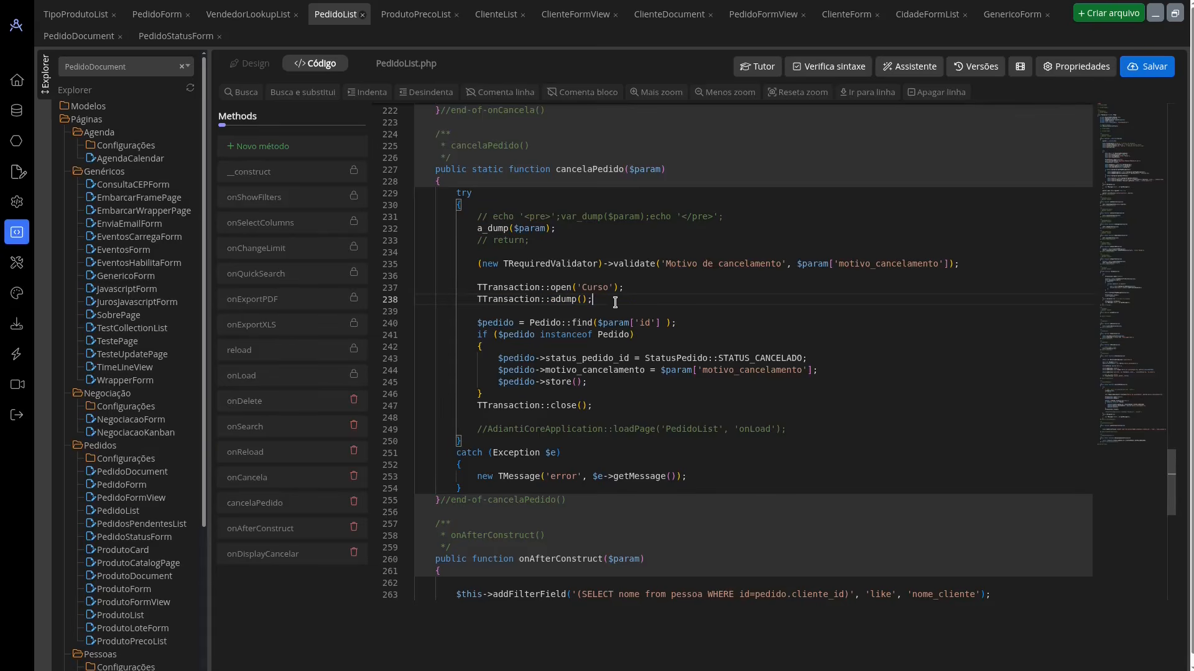
# Step: In the running application, close the Listar Pedido tab and reopen Listar Pedido as the home page
pyautogui.hotkey('alt', 'Tab')
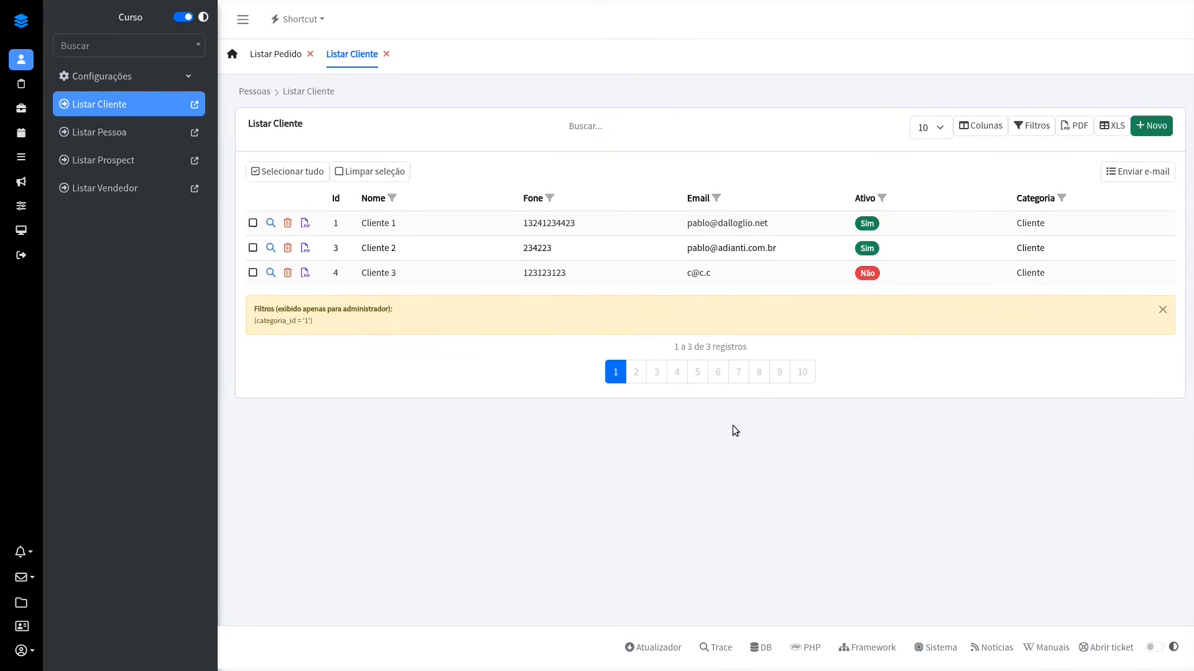
pyautogui.click(292, 54)
pyautogui.click(310, 54)
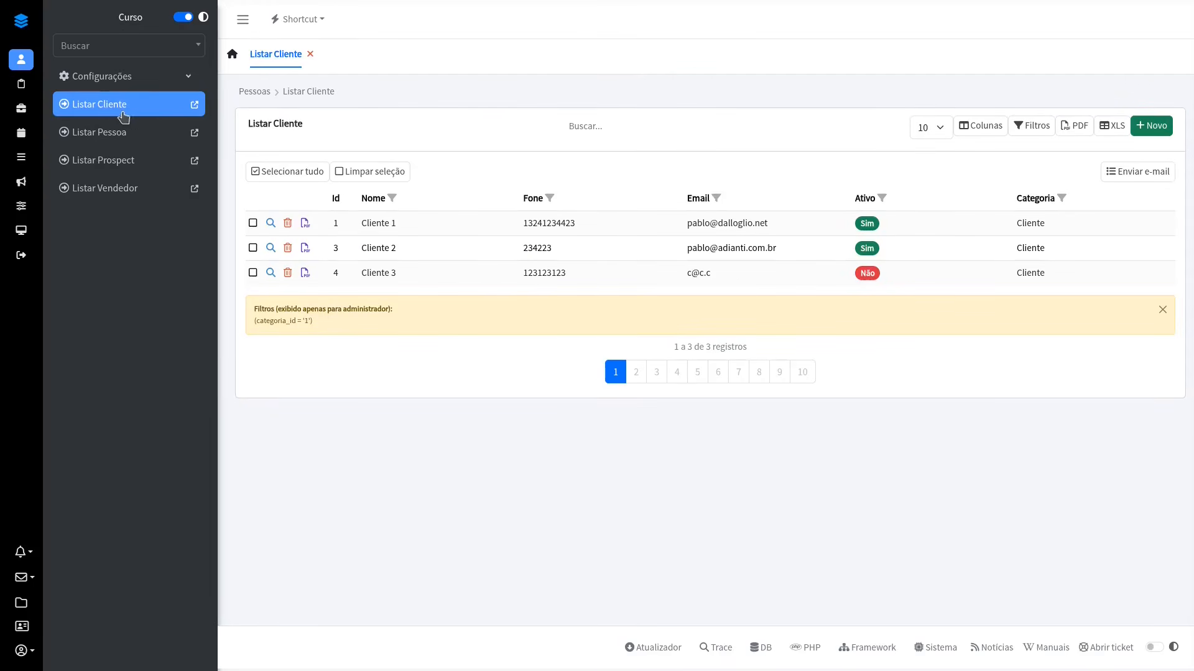
pyautogui.click(29, 89)
pyautogui.click(121, 188)
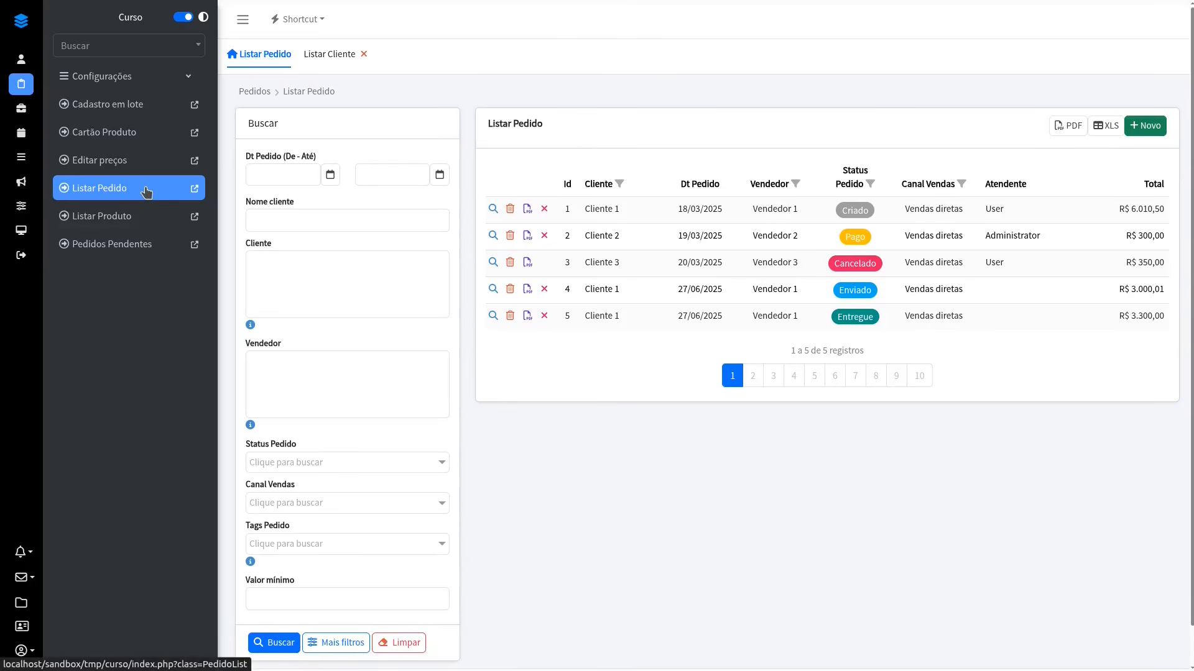
# Step: Show the dumps in the Trace console and cancel order 1 with "sdf" as the cancellation reason
pyautogui.scroll(-1, 655, 373)
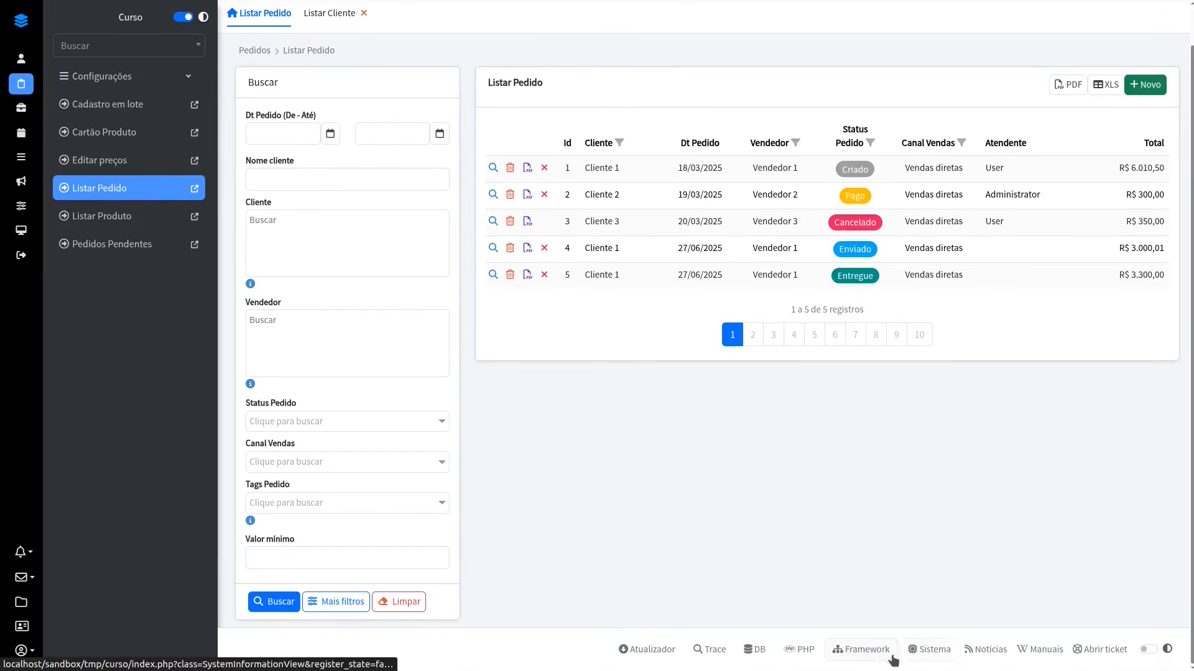
pyautogui.click(705, 652)
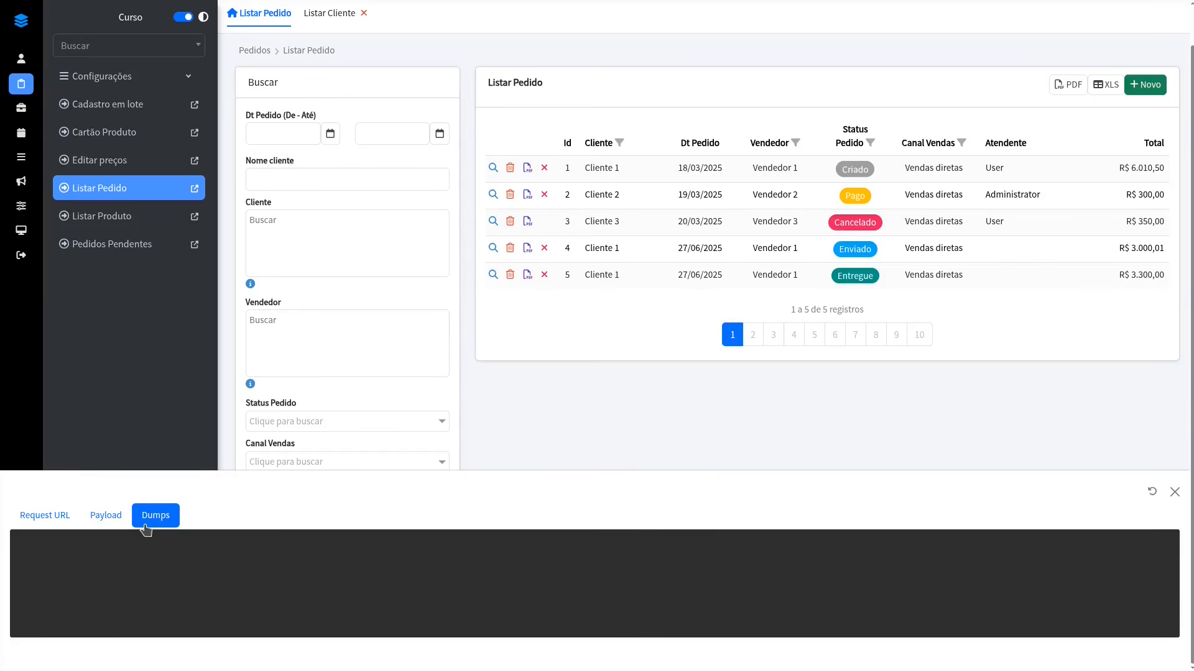
pyautogui.click(544, 168)
pyautogui.click(528, 135)
pyautogui.write('sdf')
pyautogui.click(804, 191)
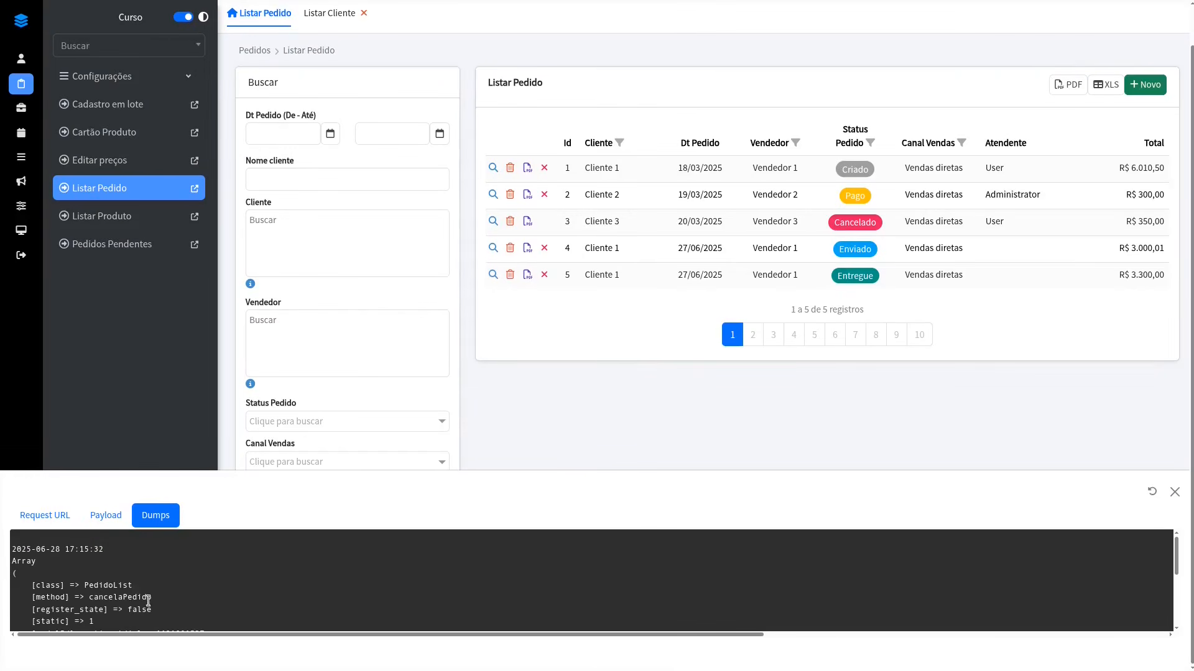
# Step: Change the Trace console's orientation, examine the dumped parameters and SQL statements, and close it to return to the PedidoList code
pyautogui.click(1152, 493)
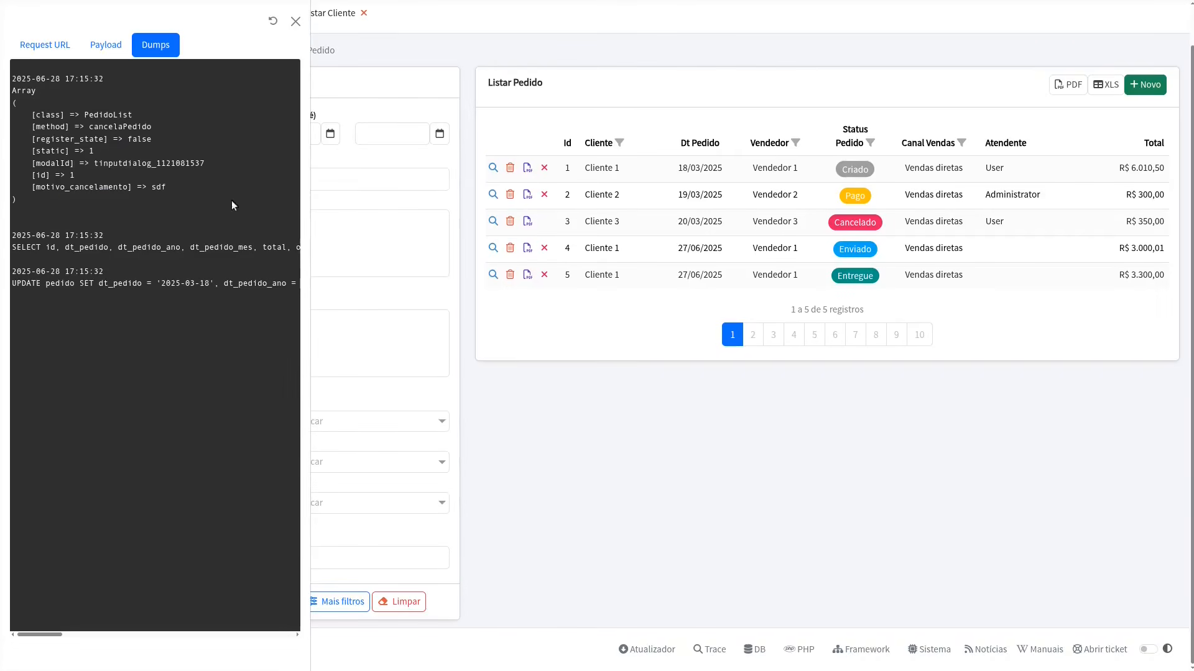
pyautogui.moveTo(44, 88); pyautogui.dragTo(79, 186)
pyautogui.moveTo(15, 205); pyautogui.dragTo(144, 307)
pyautogui.click(296, 22)
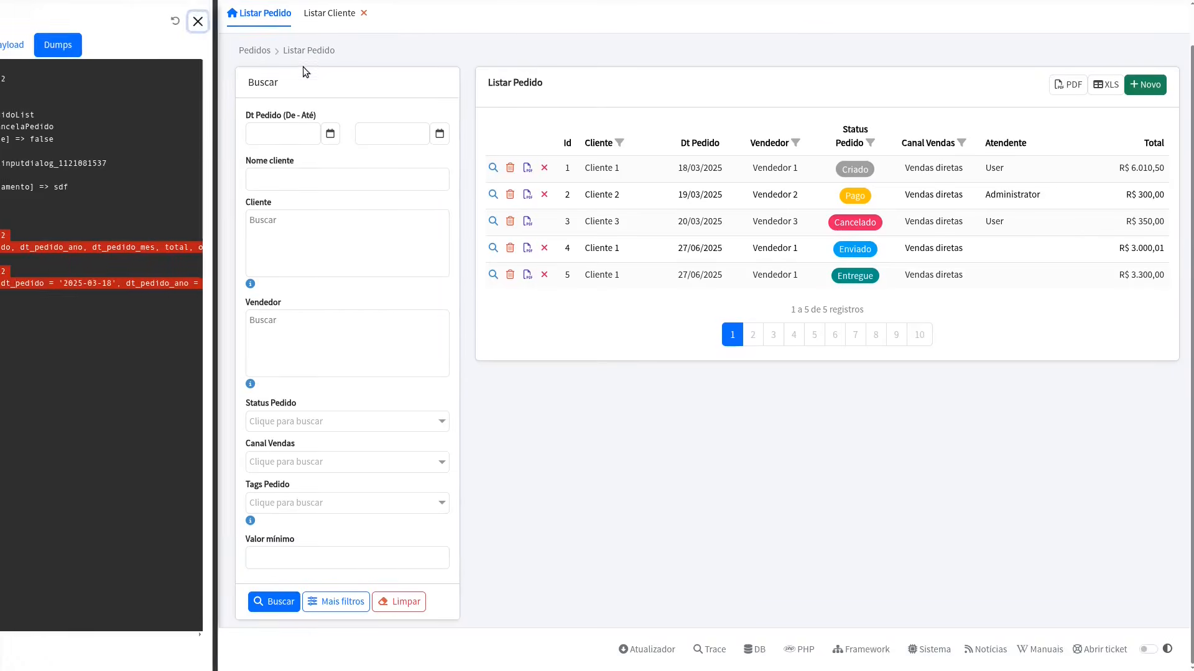
pyautogui.hotkey('alt', 'Tab')
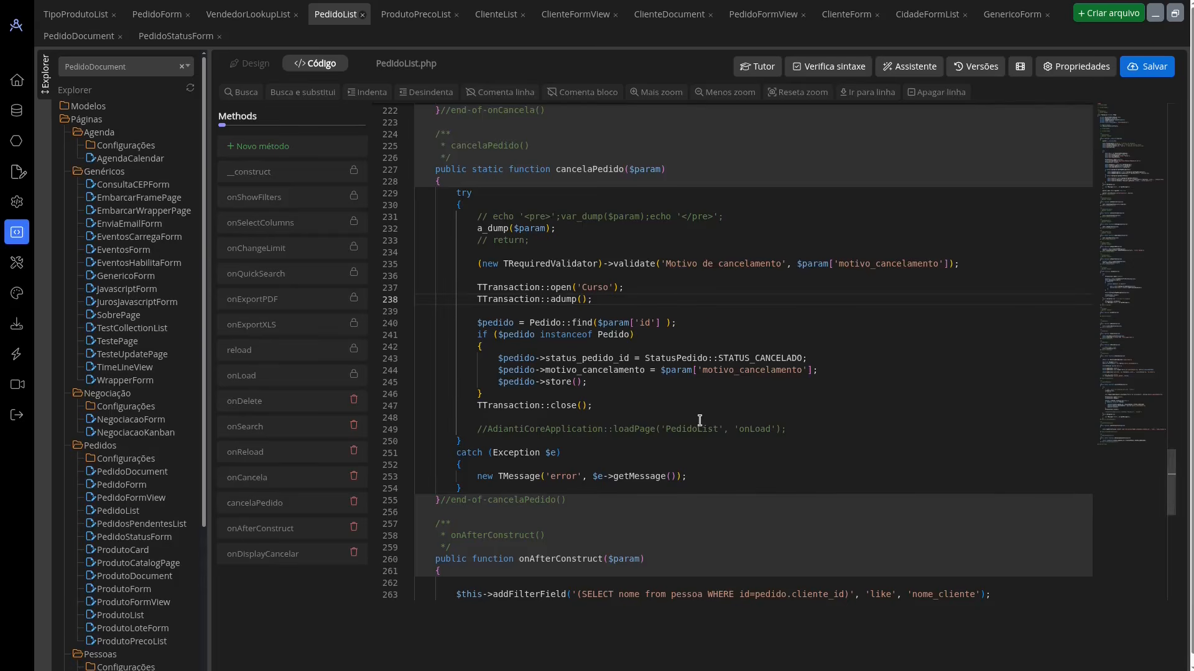
# Step: Switch to the running application, emulate the iPhone XR screen, and open order 1 from Listar Pedido in its edit form
pyautogui.hotkey('alt', 'Tab')
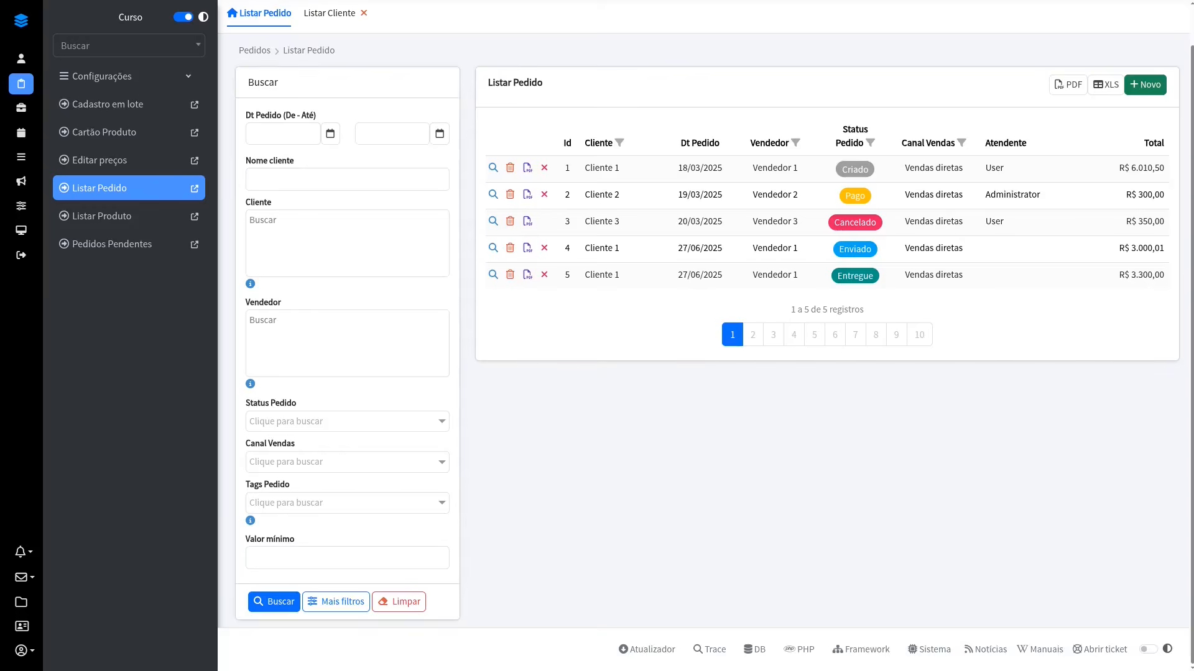
pyautogui.hotkey('ctrl', 'shift', 'm')
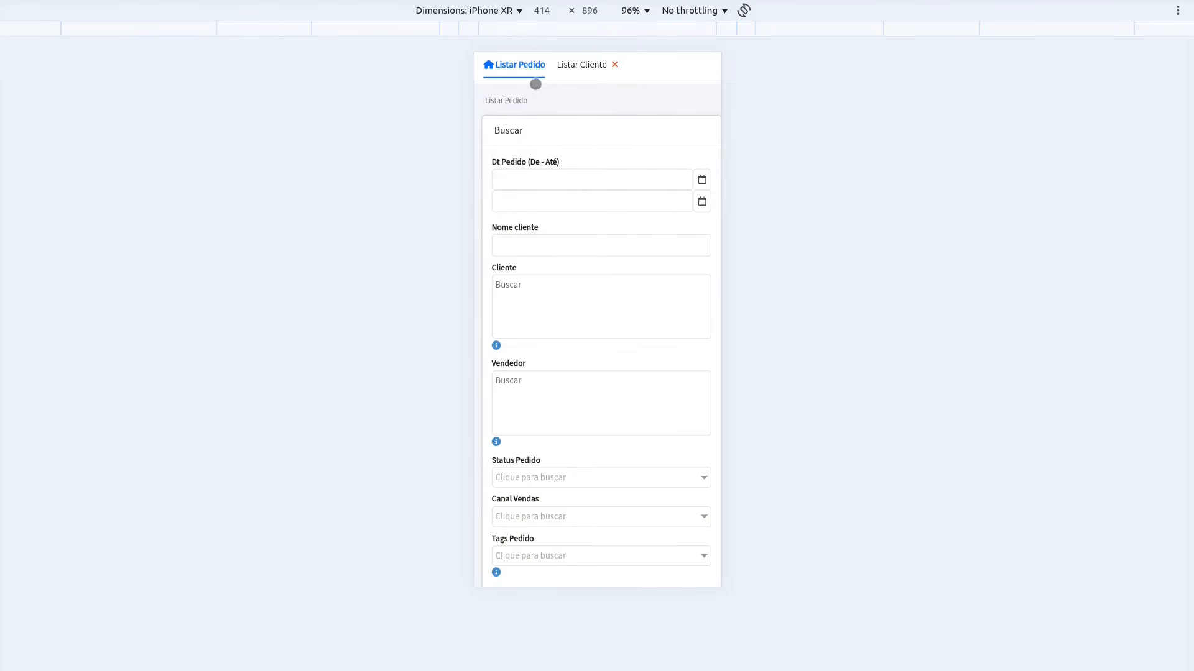
pyautogui.scroll(-5, 626, 285)
pyautogui.click(605, 491)
pyautogui.scroll(-5, 650, 282)
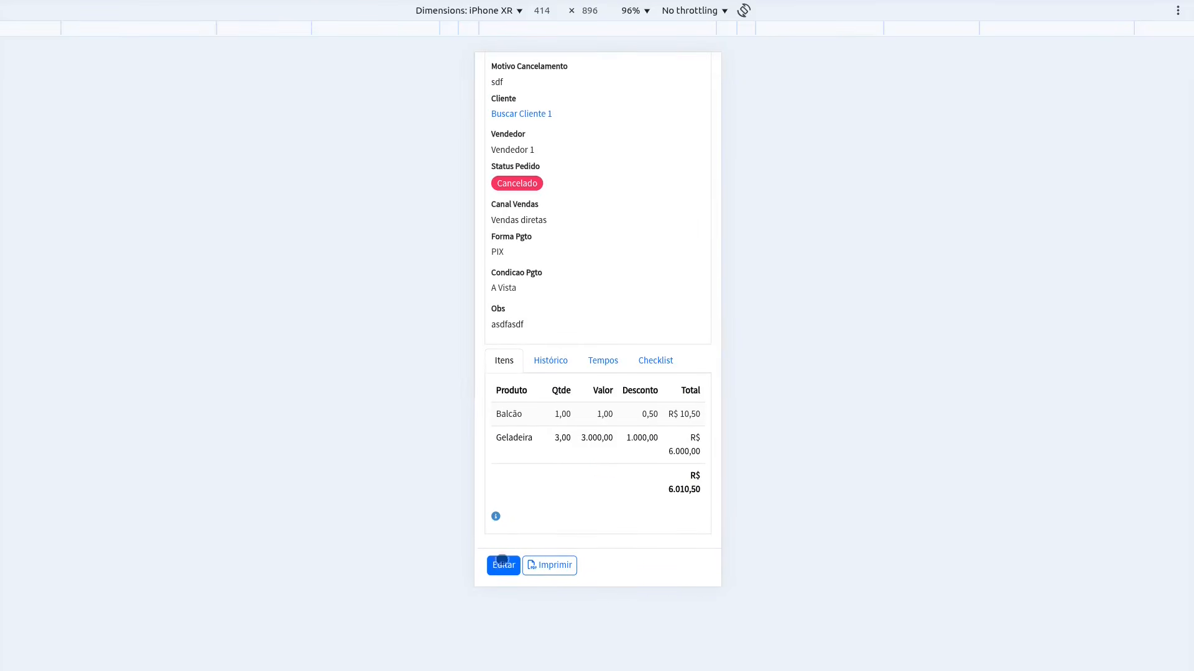
pyautogui.click(499, 563)
pyautogui.scroll(2, 531, 174)
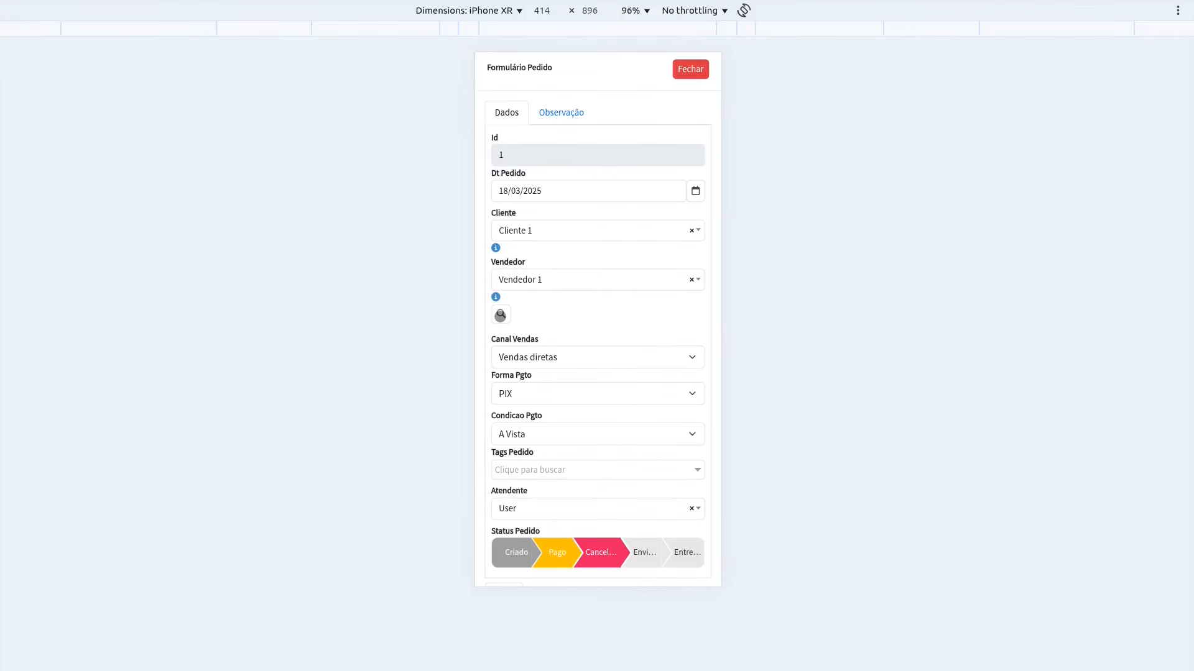
# Step: Open the Vendedor lookup window in the mobile view and examine it, close it and the order pages, and return to desktop view
pyautogui.click(500, 315)
pyautogui.scroll(-4, 691, 282)
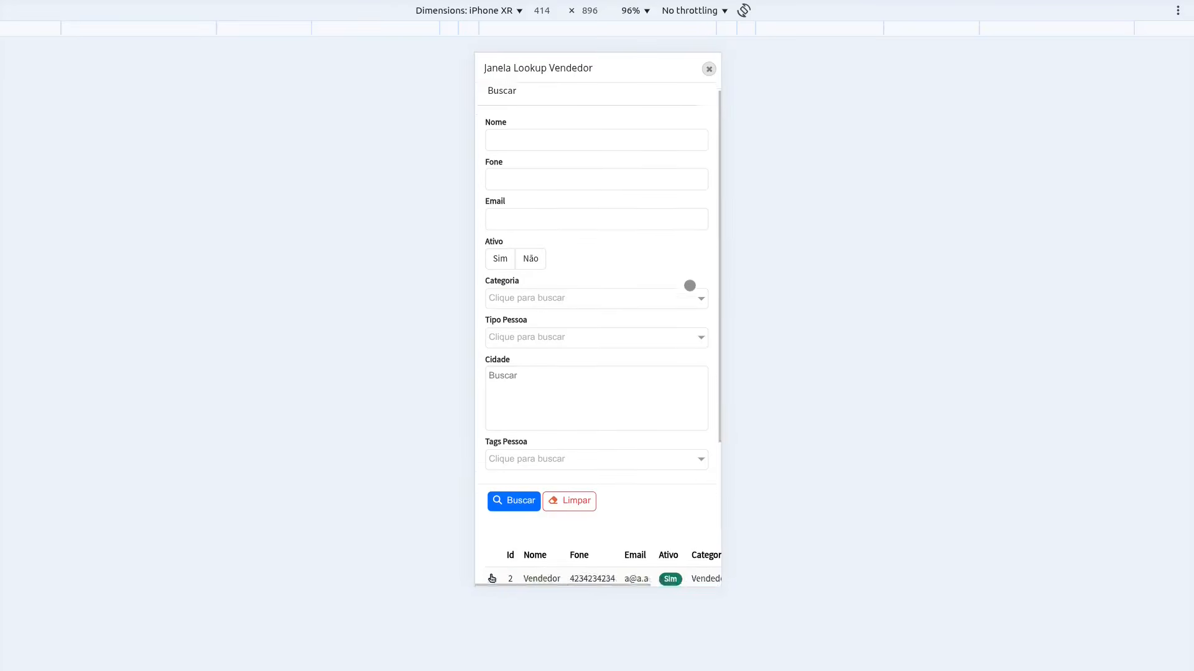
pyautogui.scroll(4, 682, 285)
pyautogui.click(708, 69)
pyautogui.click(691, 69)
pyautogui.click(690, 69)
pyautogui.hotkey('ctrl', 'shift', 'm')
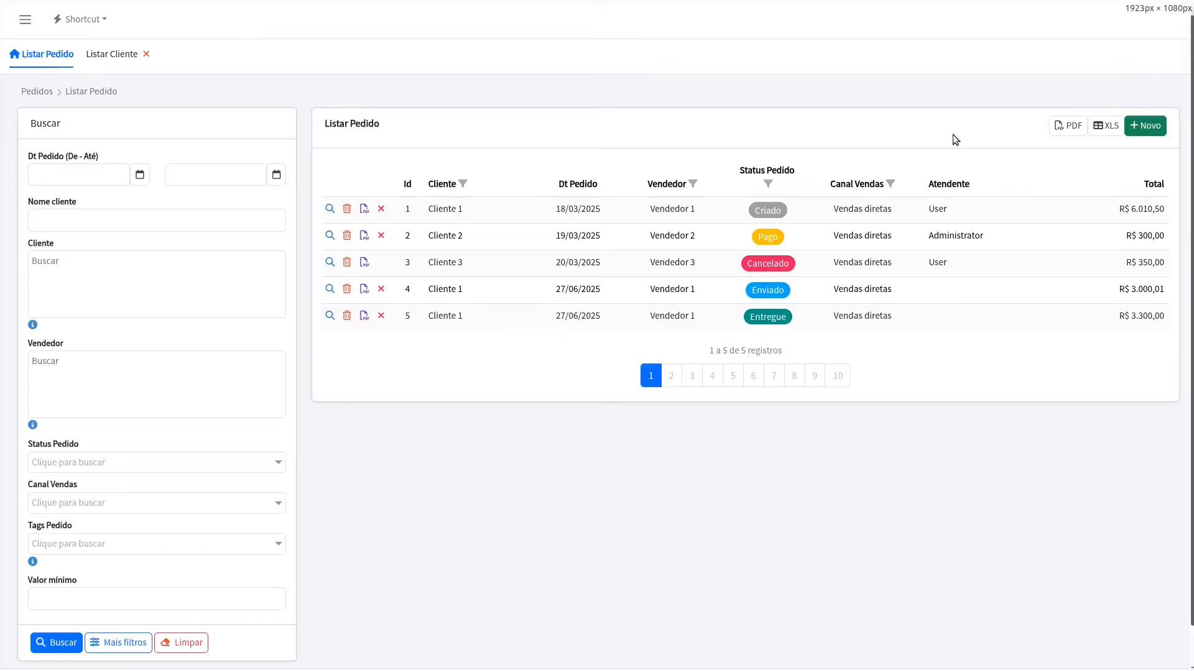
# Step: Open order 1 for editing in desktop view, check its Vendedor lookup window, and close the lookup and order pages
pyautogui.click(555, 210)
pyautogui.click(729, 555)
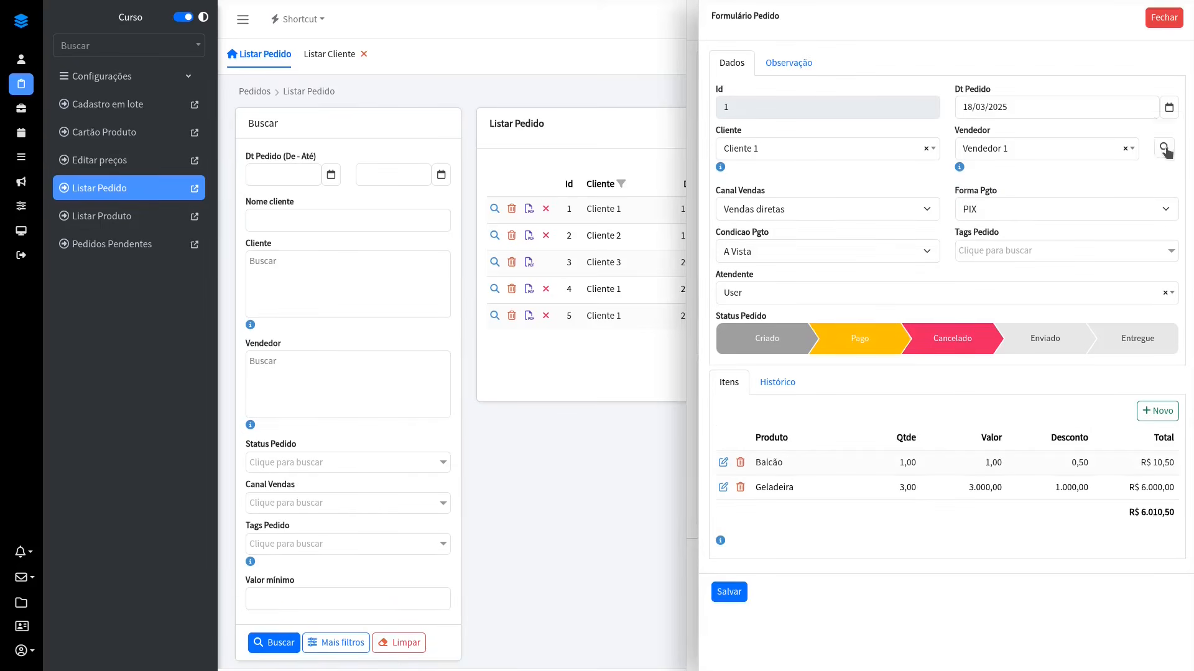
pyautogui.click(1164, 148)
pyautogui.click(1123, 51)
pyautogui.click(1151, 19)
pyautogui.click(1150, 18)
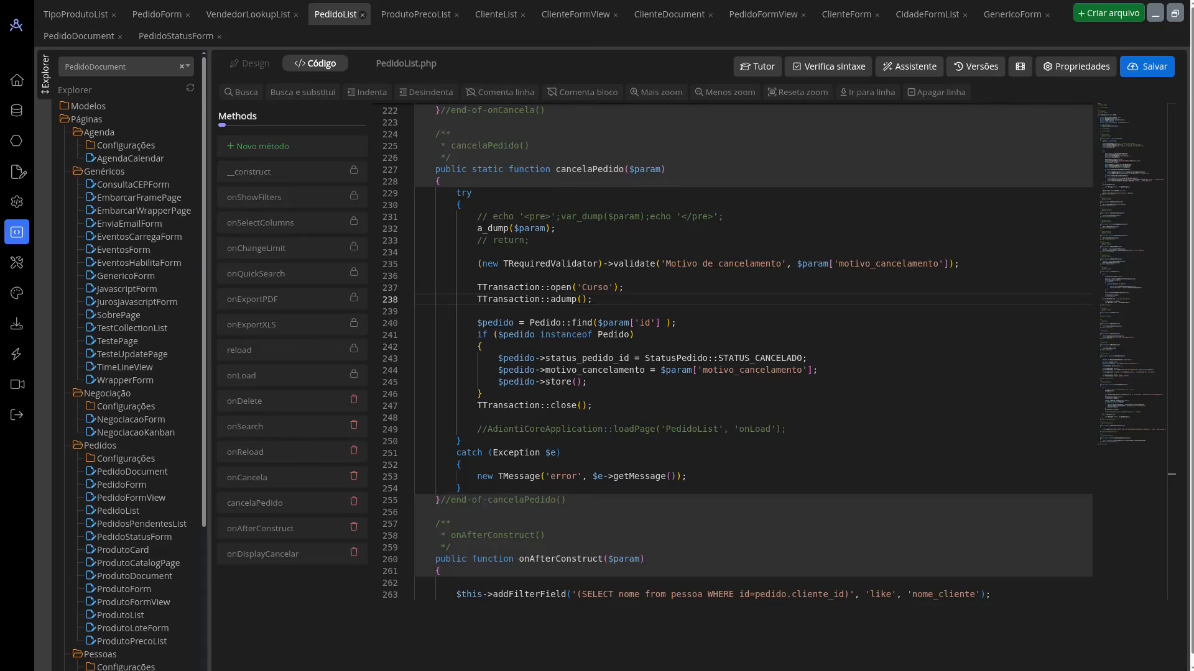
# Step: In Creator Studio, show the TipoProdutoList page, open the Docs Changelog and examine the 04/07/2025 release entries
pyautogui.click(70, 17)
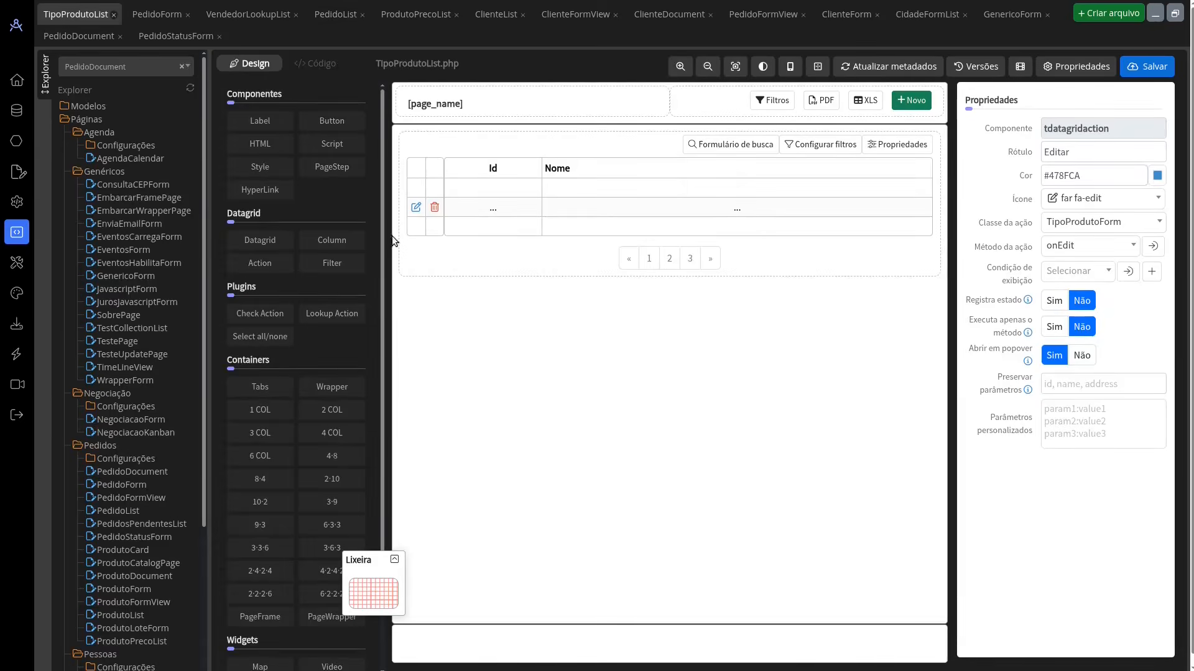
pyautogui.click(19, 384)
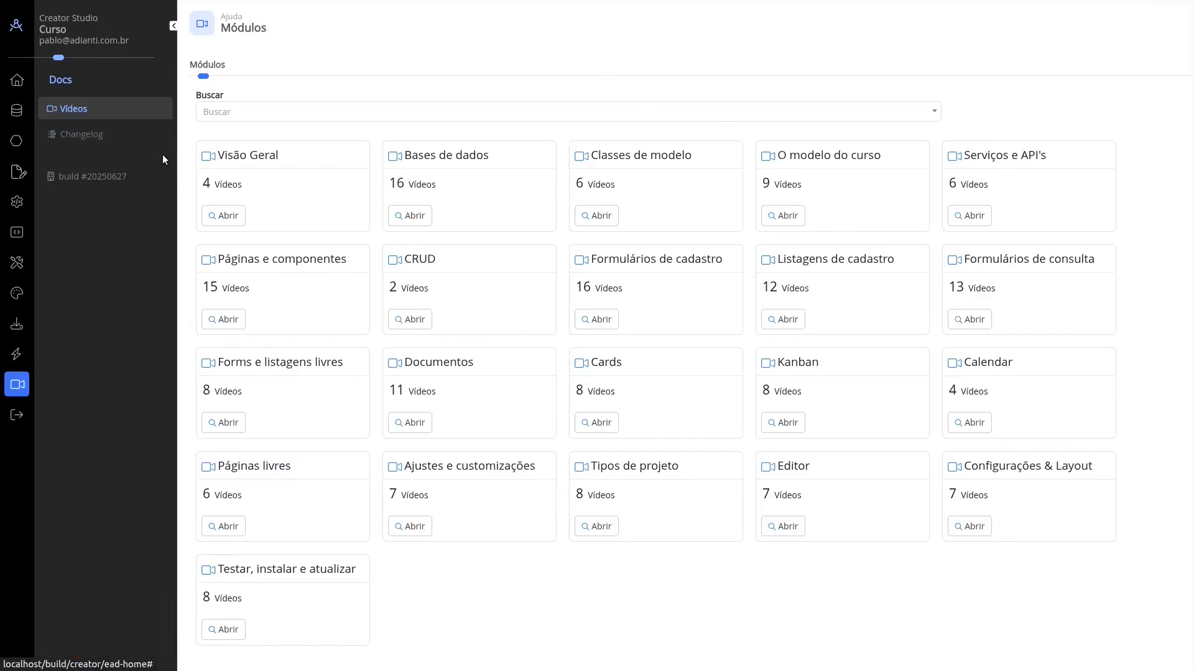
pyautogui.click(81, 133)
pyautogui.scroll(-7, 766, 309)
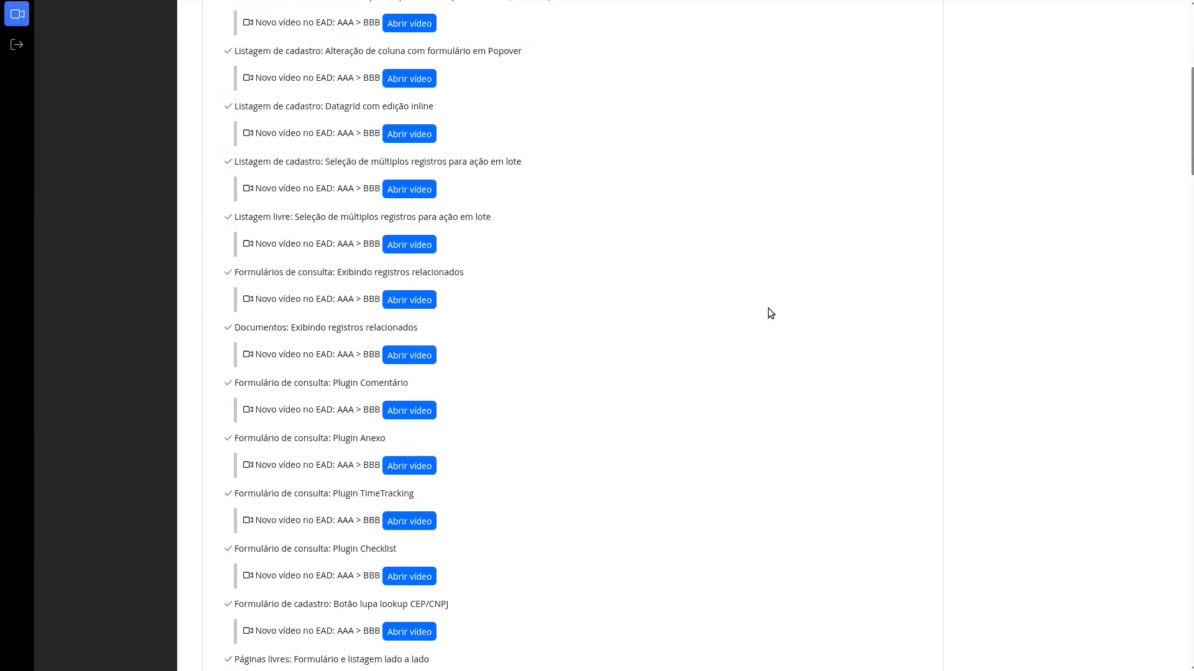
pyautogui.scroll(7, 761, 309)
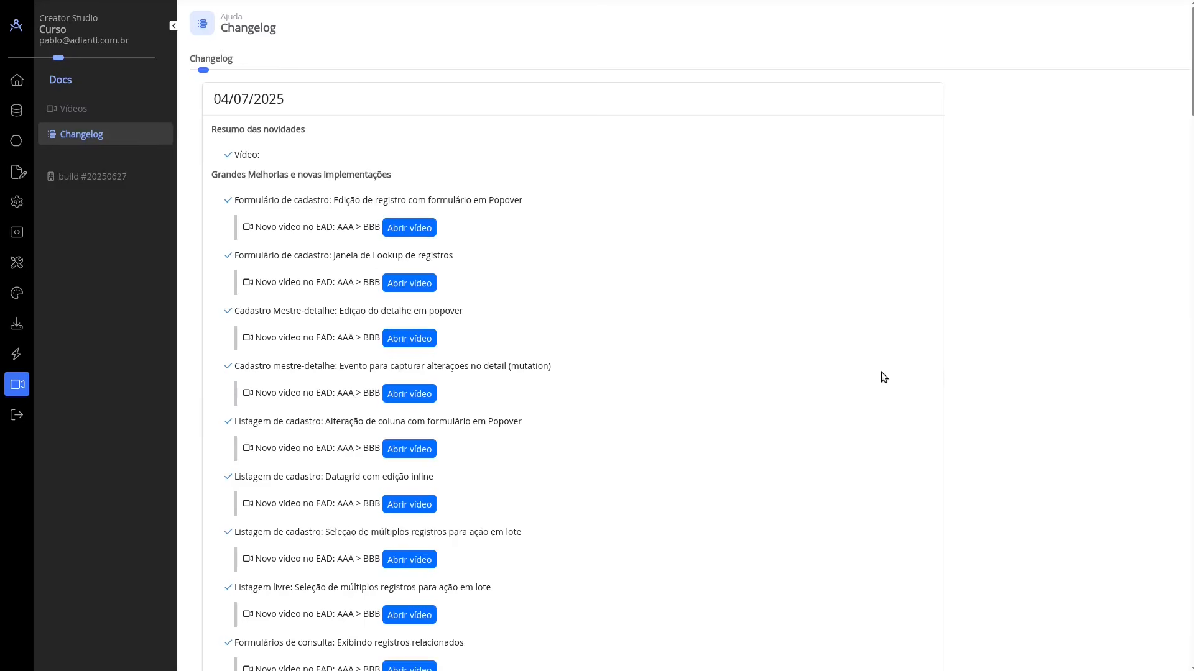
# Step: Return to the running application and look over the Listar Pedido page from its header to its footer links
pyautogui.hotkey('ctrl', 'Tab')
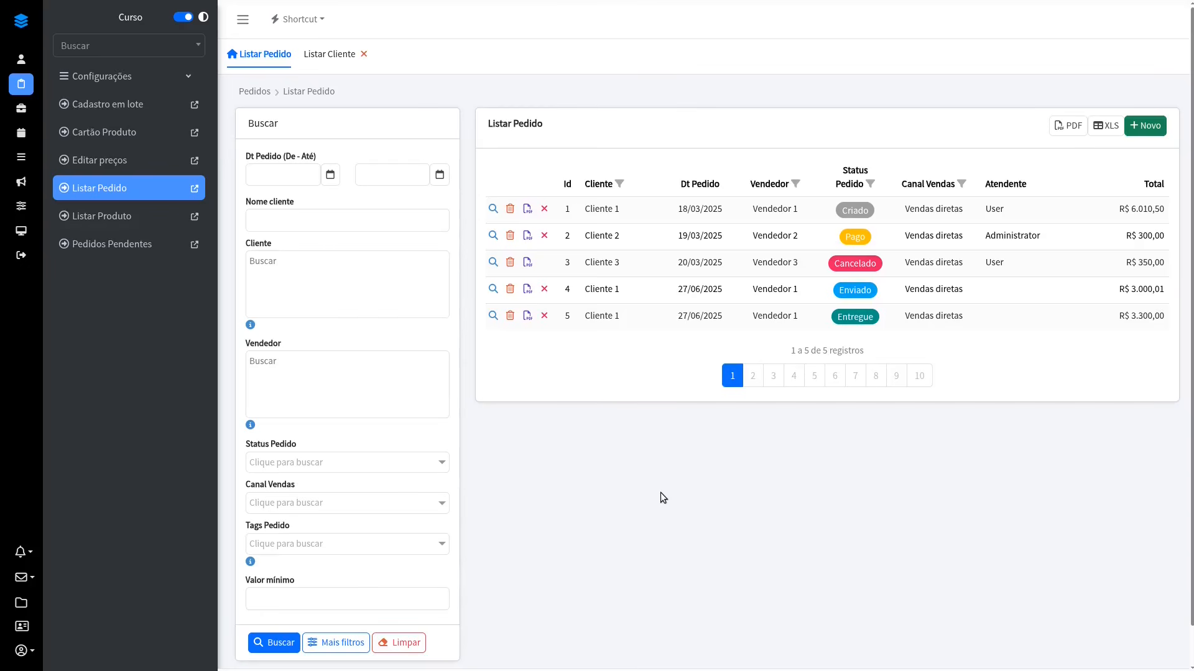
pyautogui.scroll(-1, 660, 492)
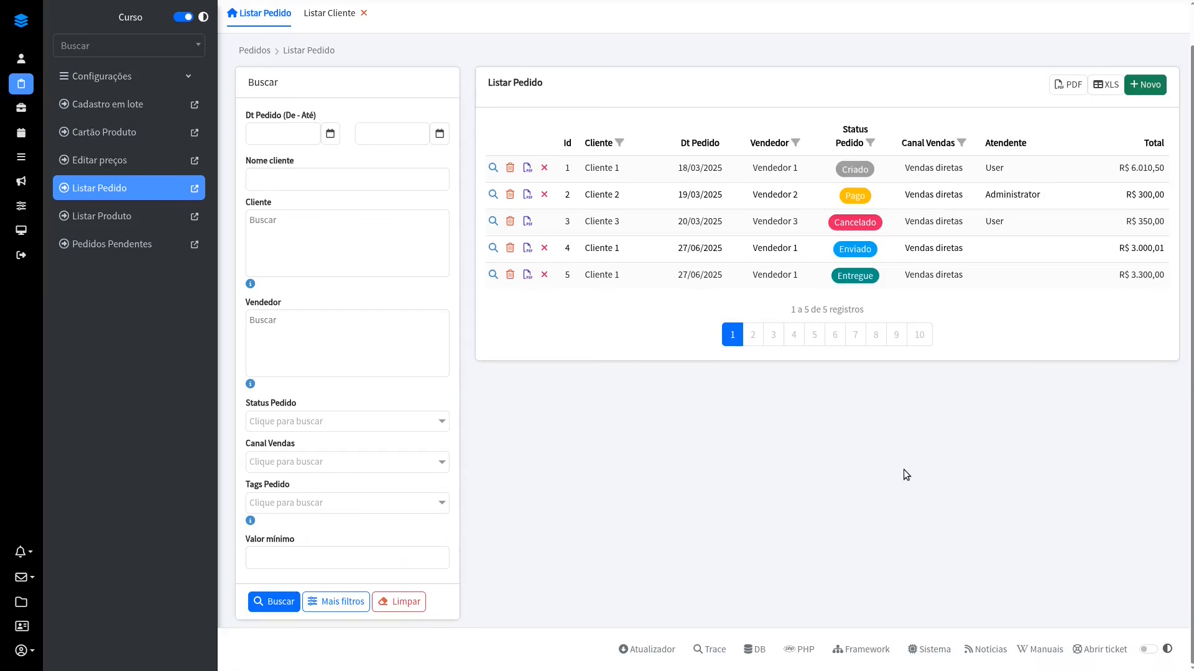
pyautogui.scroll(1, 904, 470)
pyautogui.scroll(-1, 904, 469)
pyautogui.scroll(1, 904, 470)
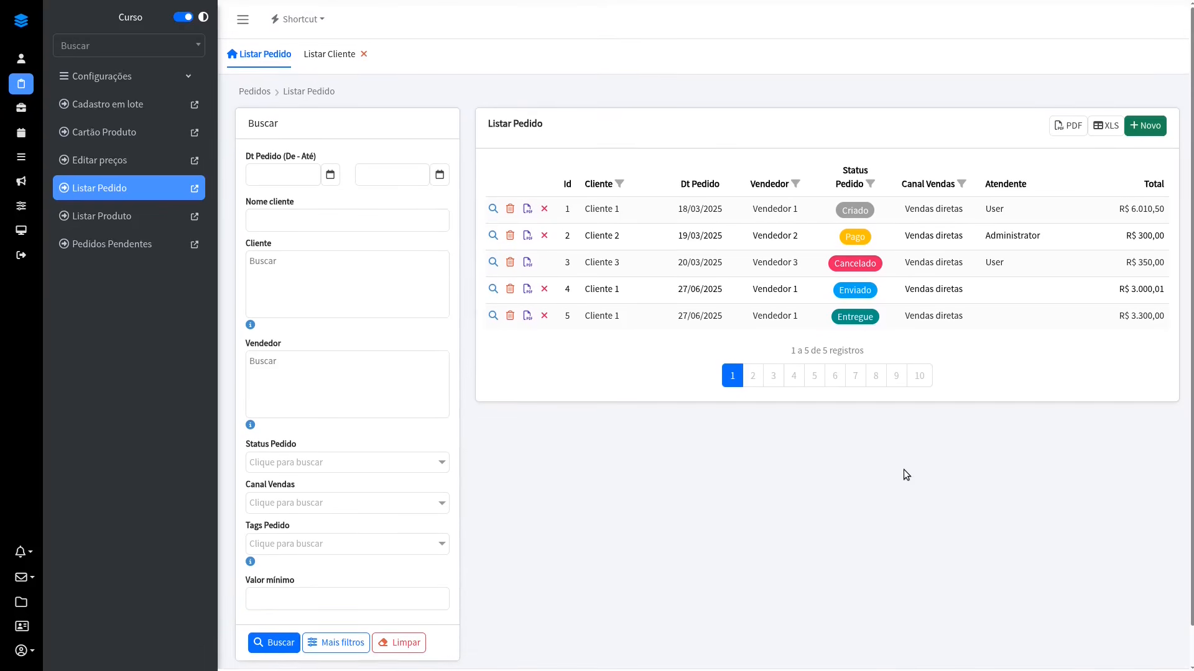